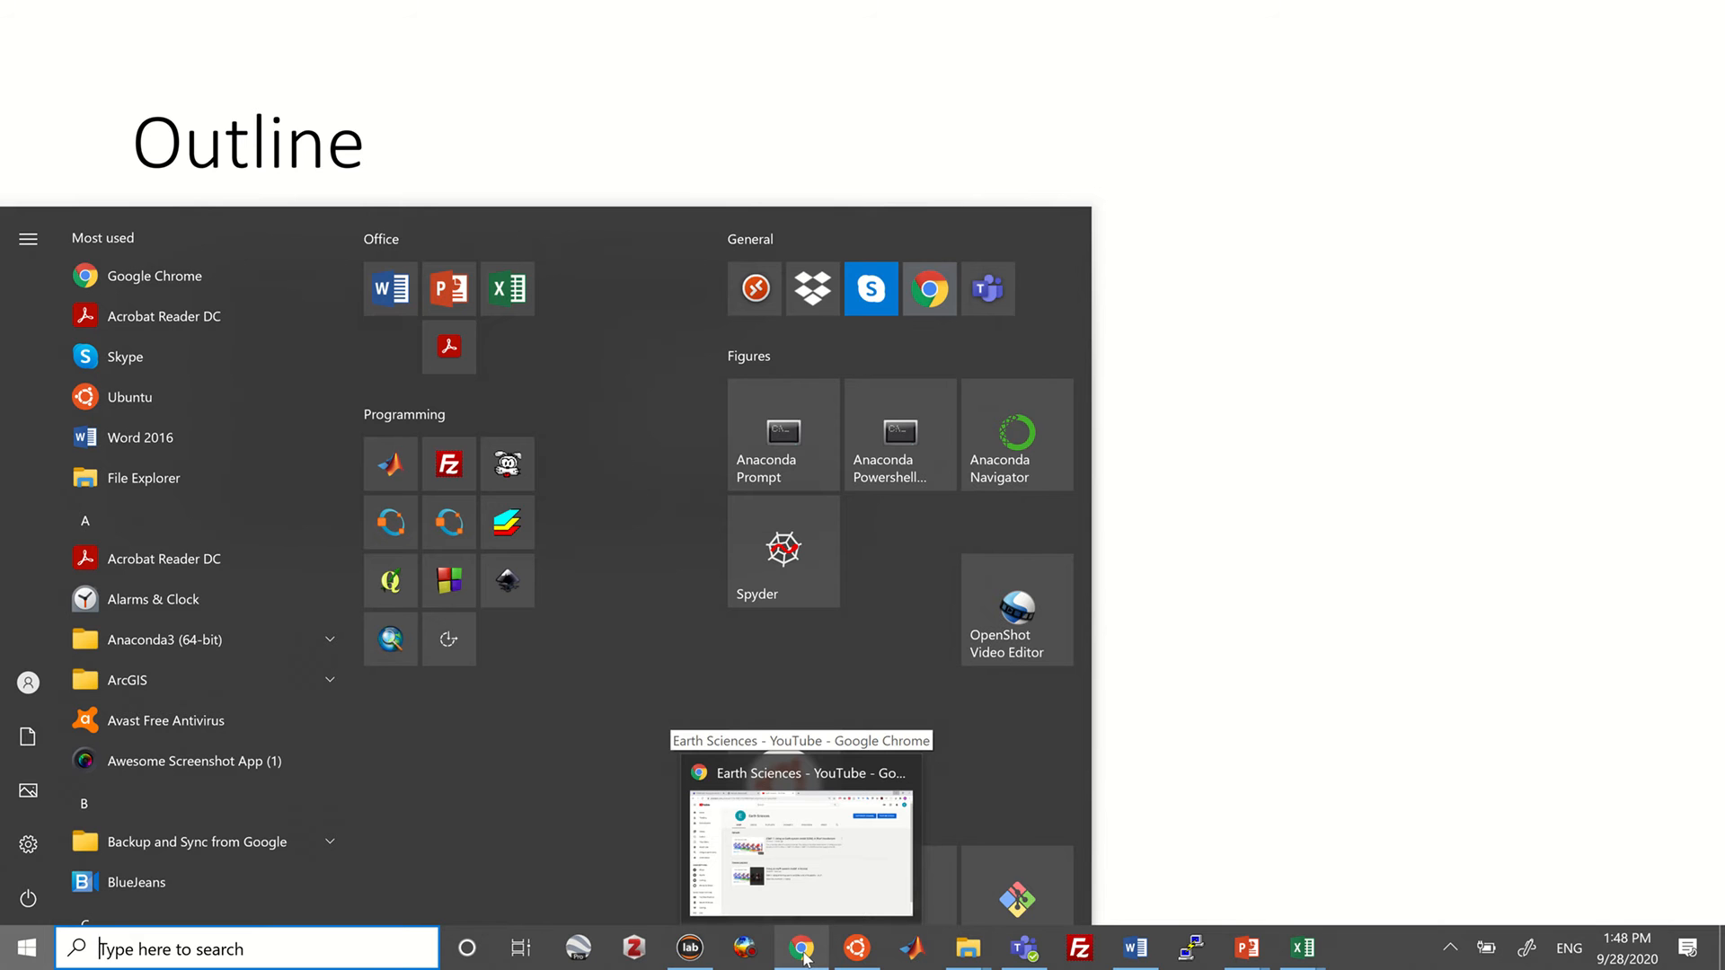
Download the Panoply 4.11.6 for Windows zip from the NASA GISS Panoply download page in Chrome
click(802, 947)
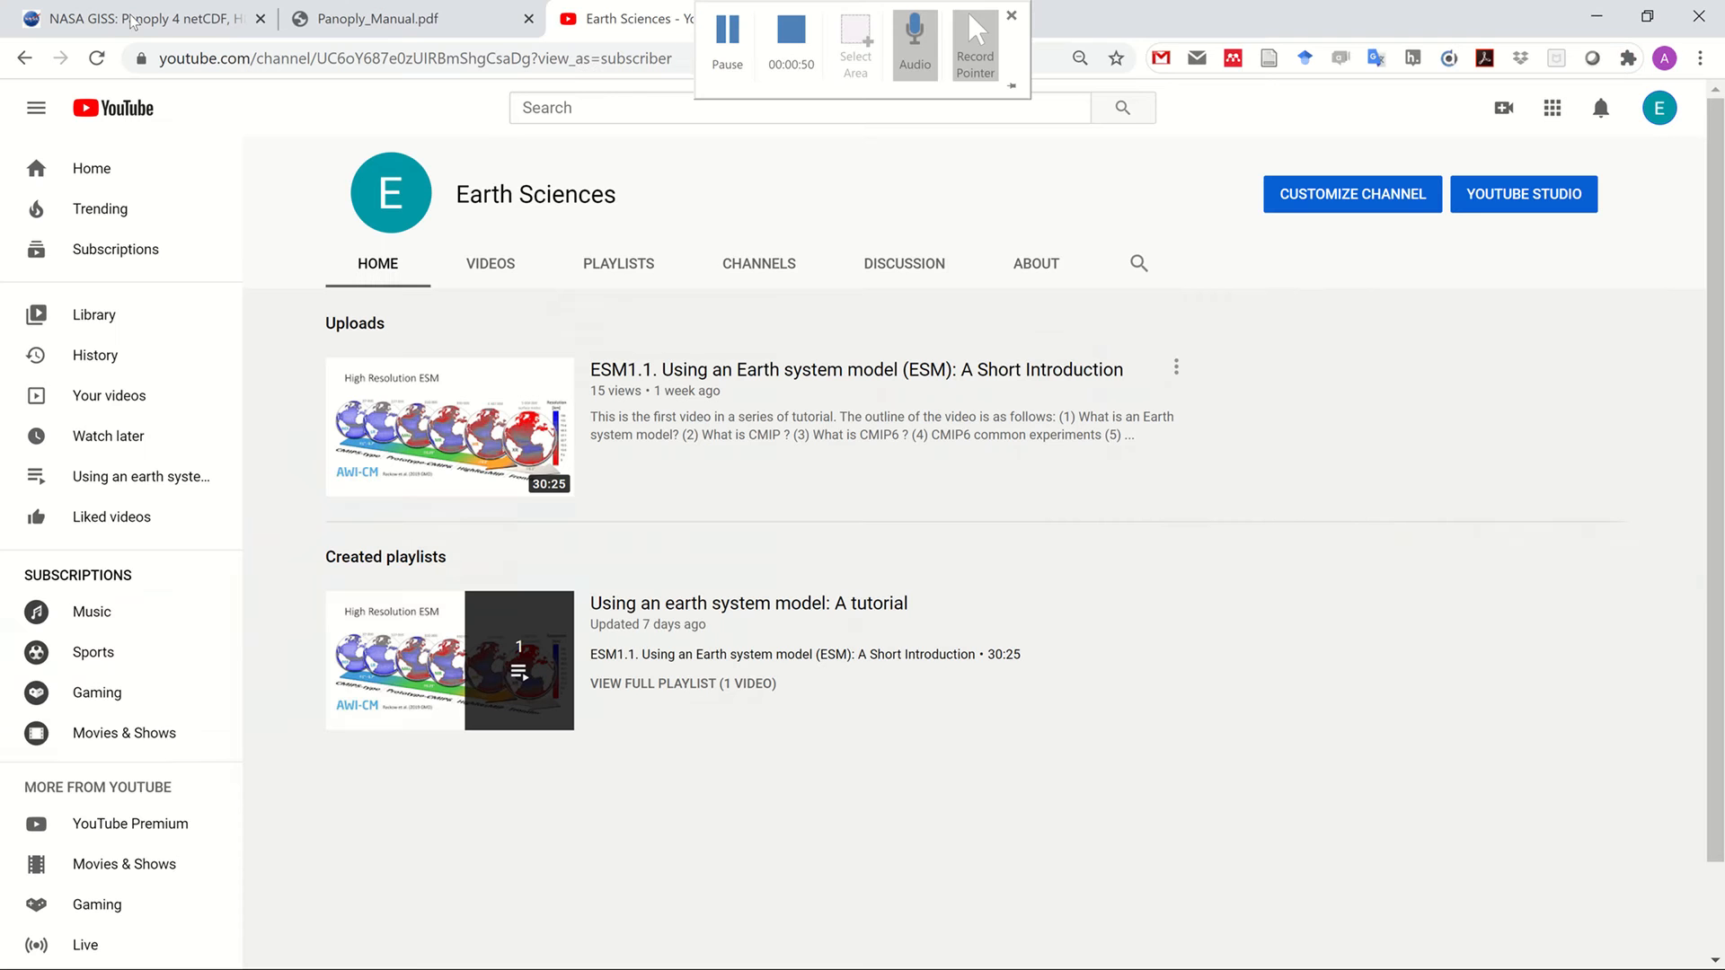
click(132, 20)
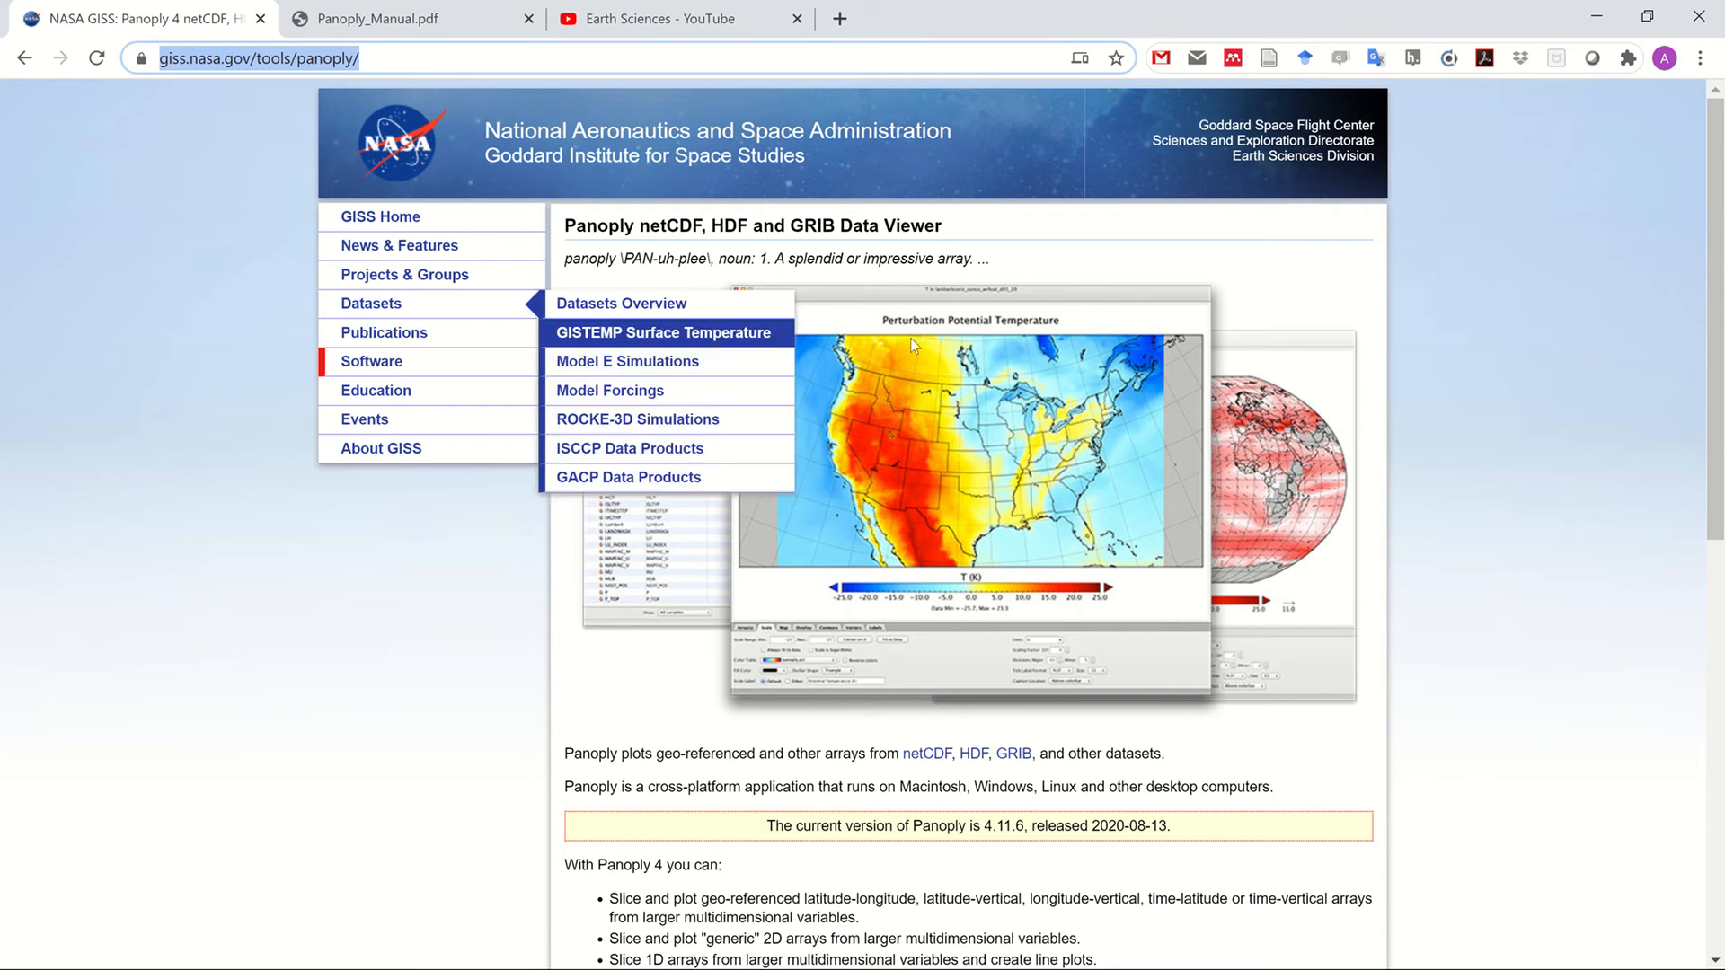
click(427, 68)
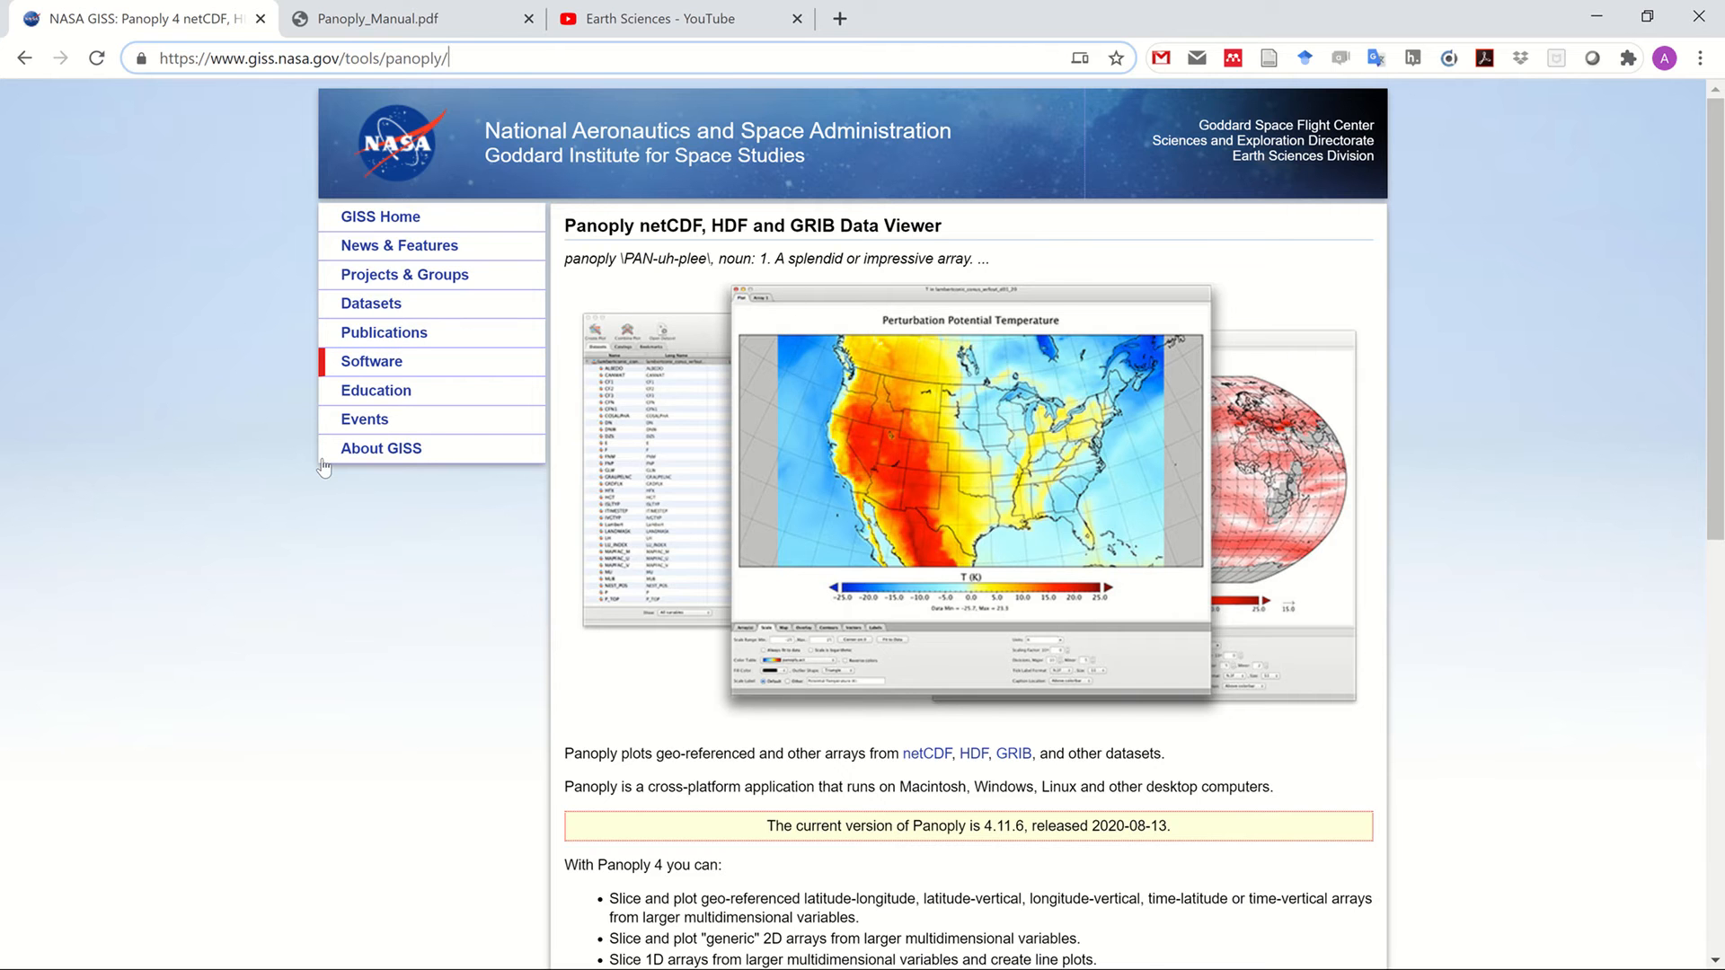
scroll(170, 661, down, 5)
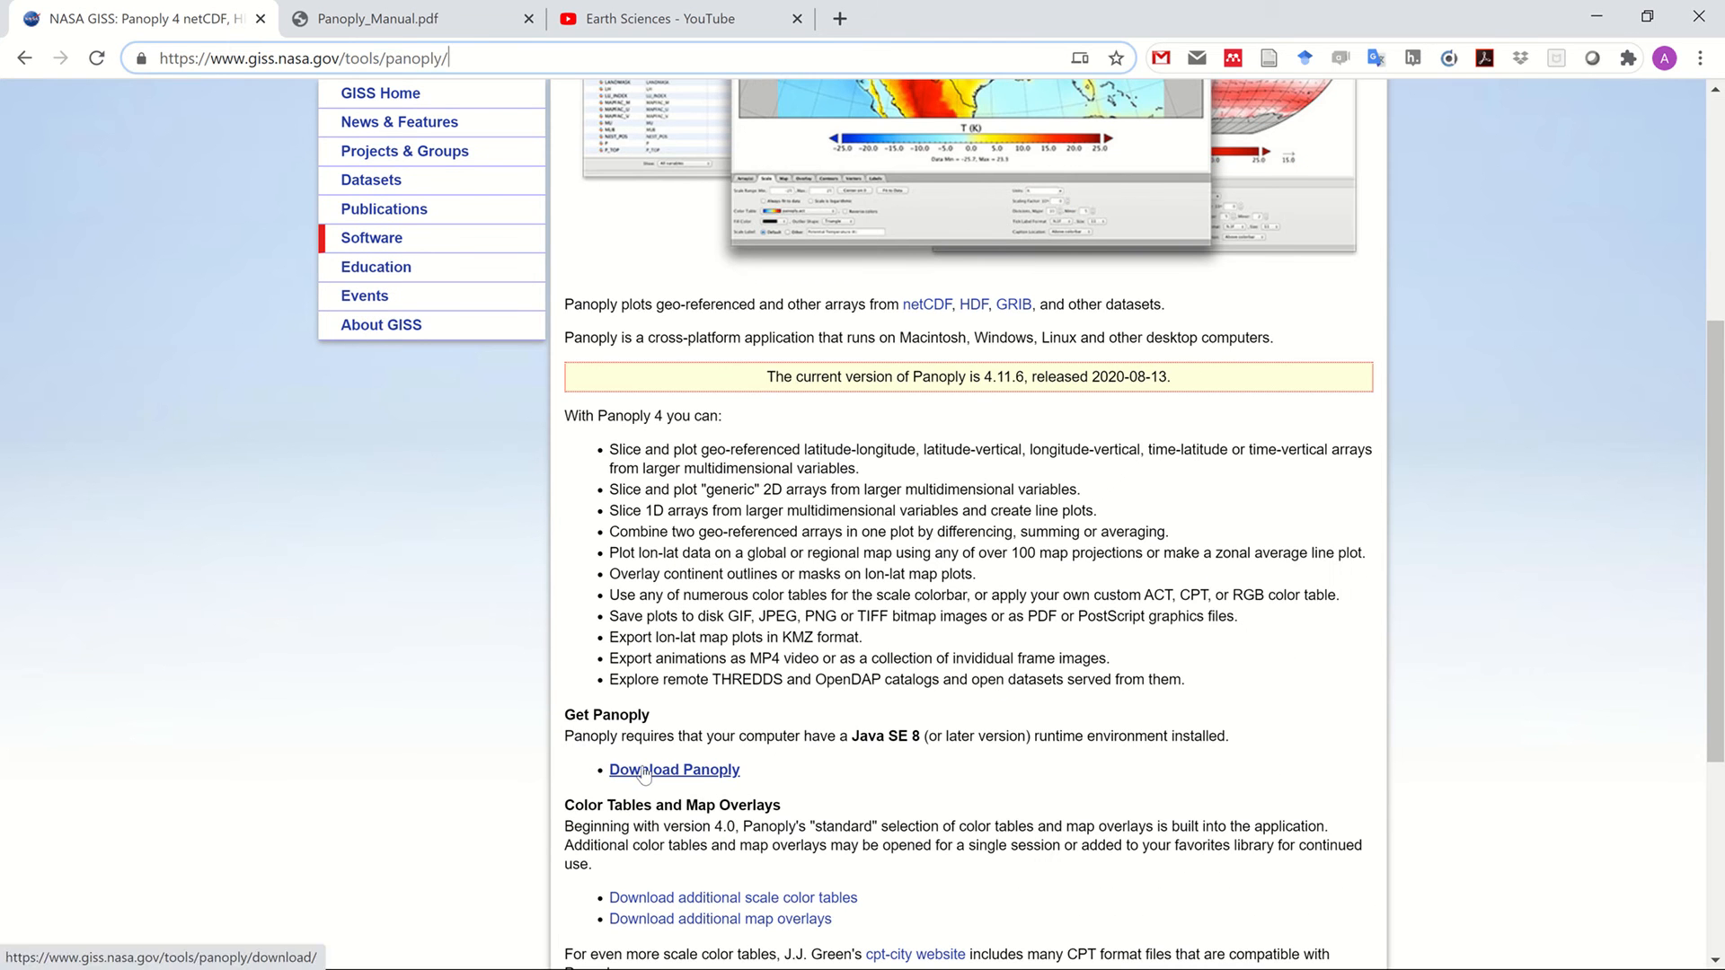
click(643, 770)
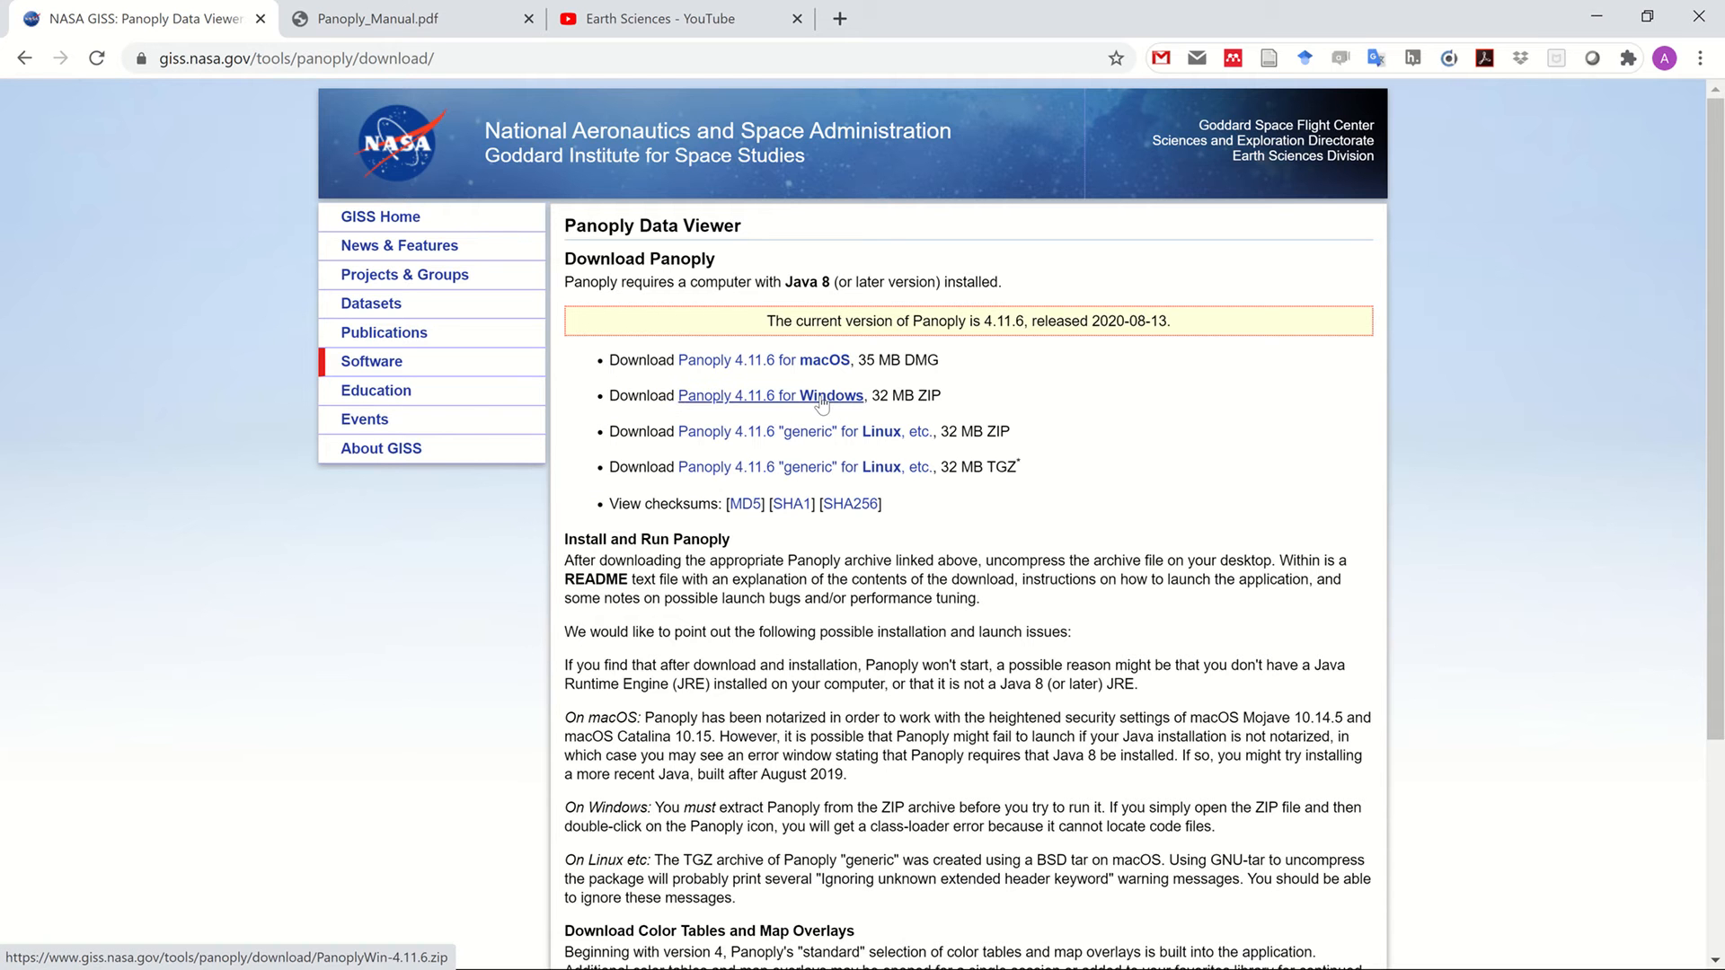
click(821, 404)
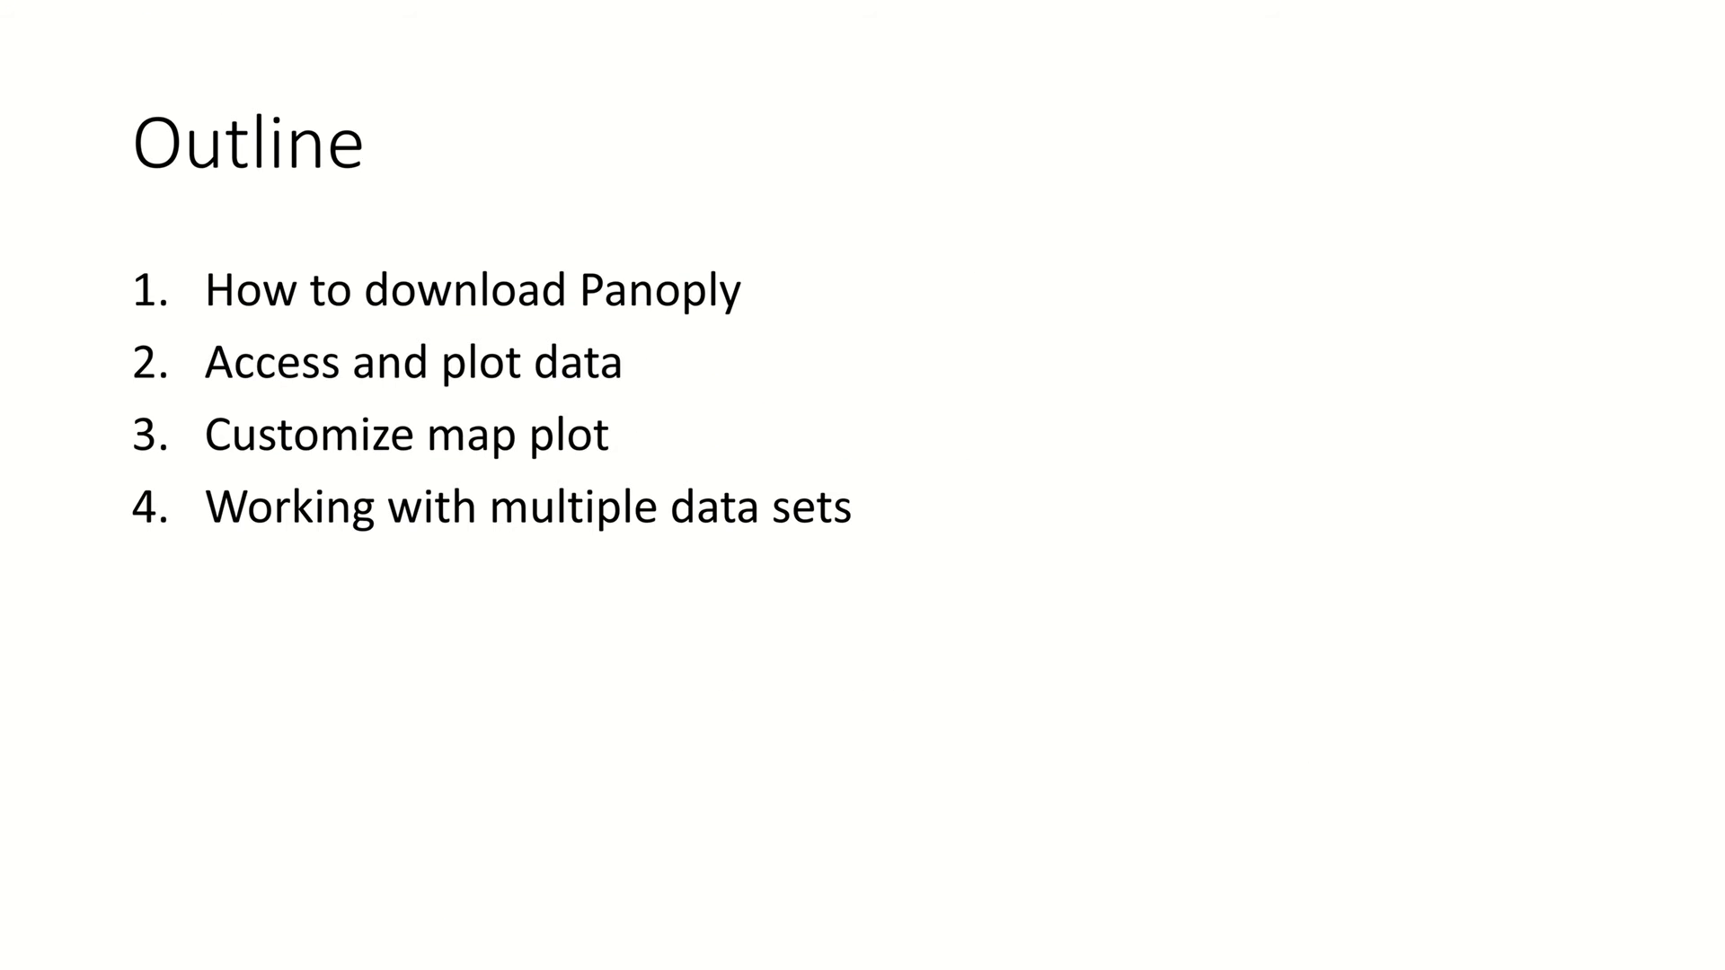
Bring up the PanoplyWin folder window and launch Panoply.exe from it
key(super)
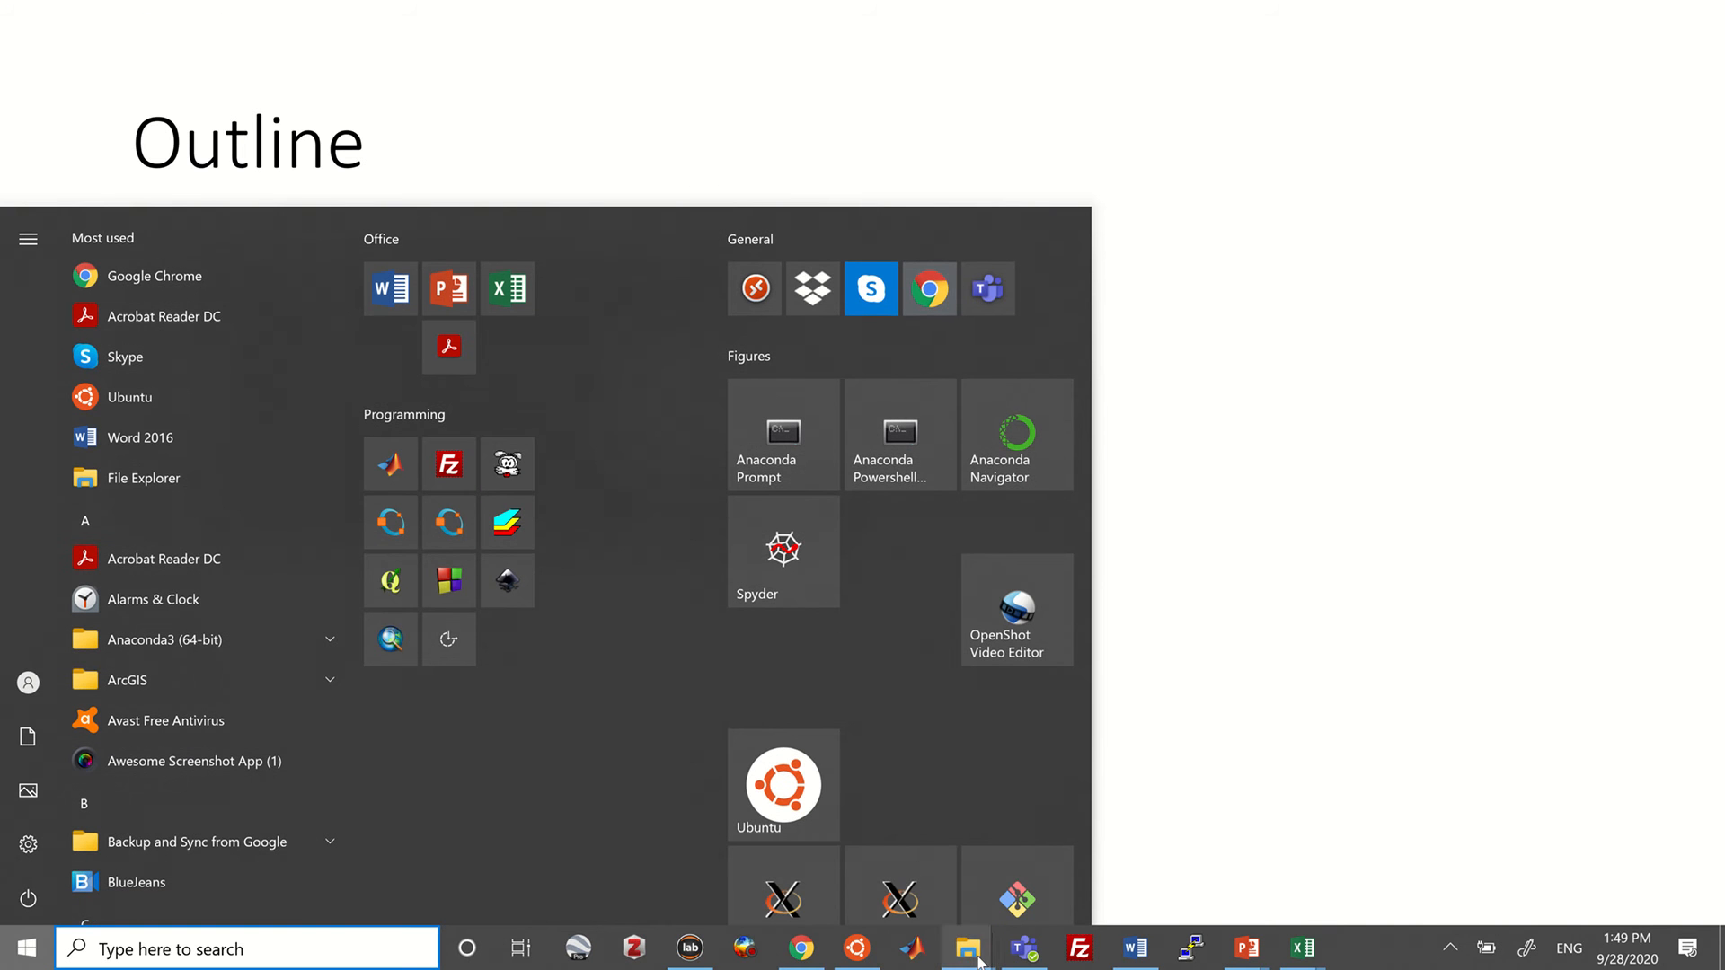
mouse_move(979, 960)
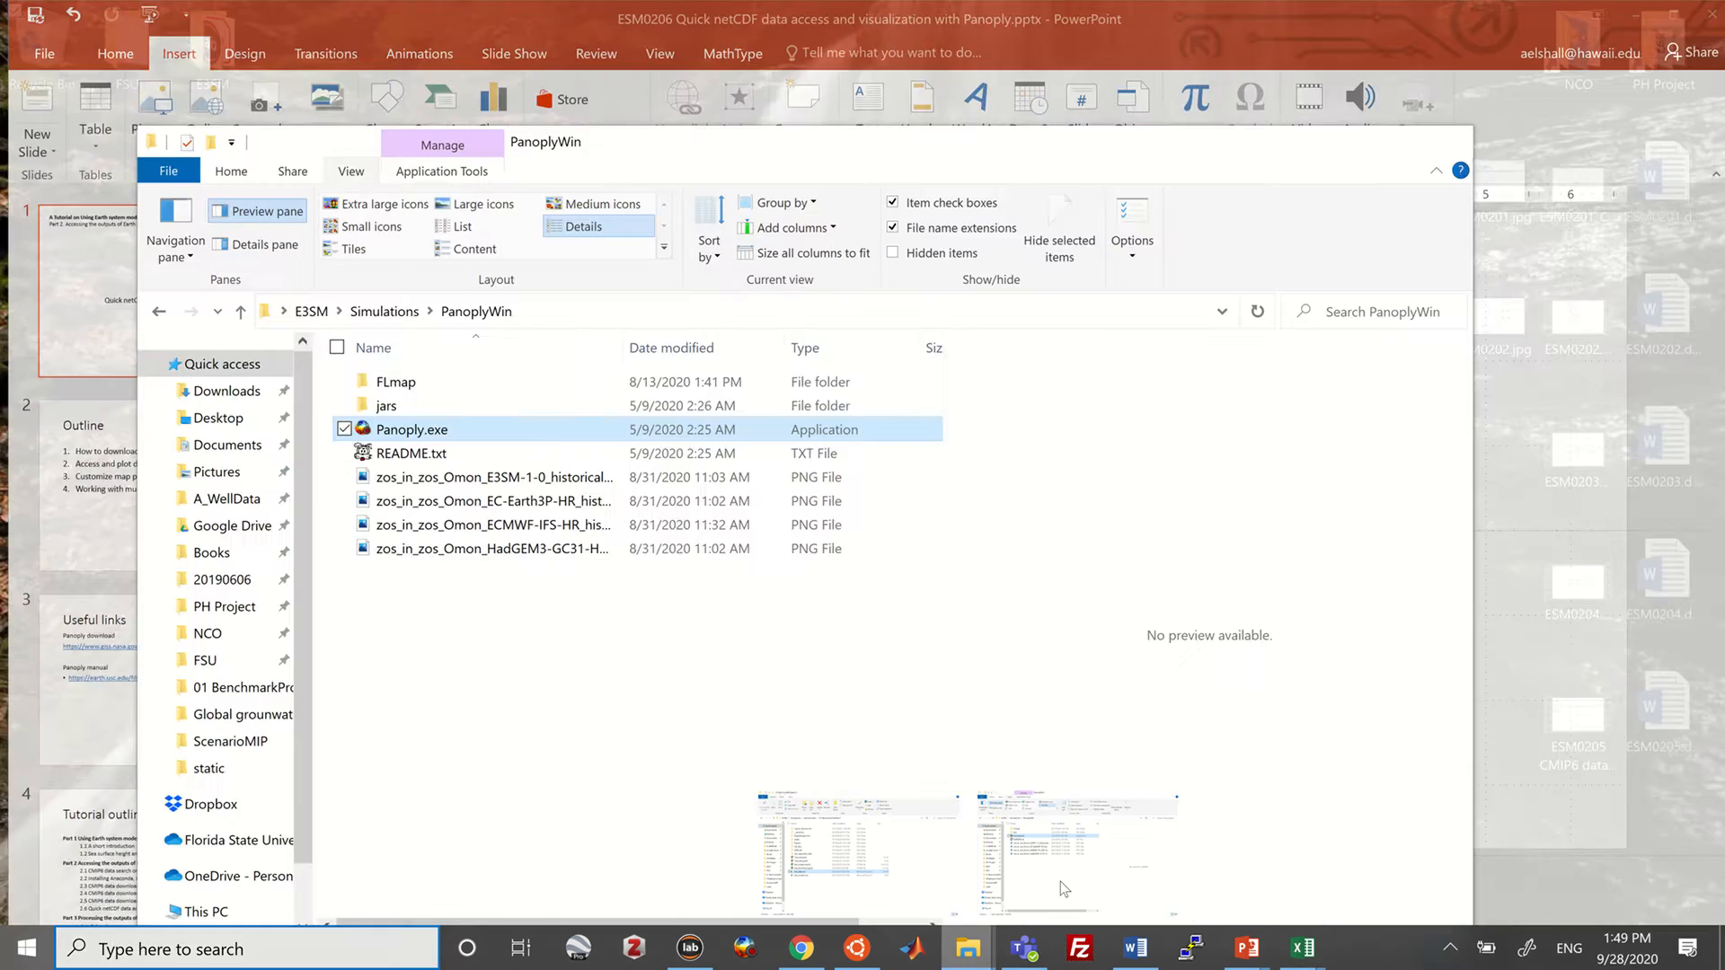
click(1060, 885)
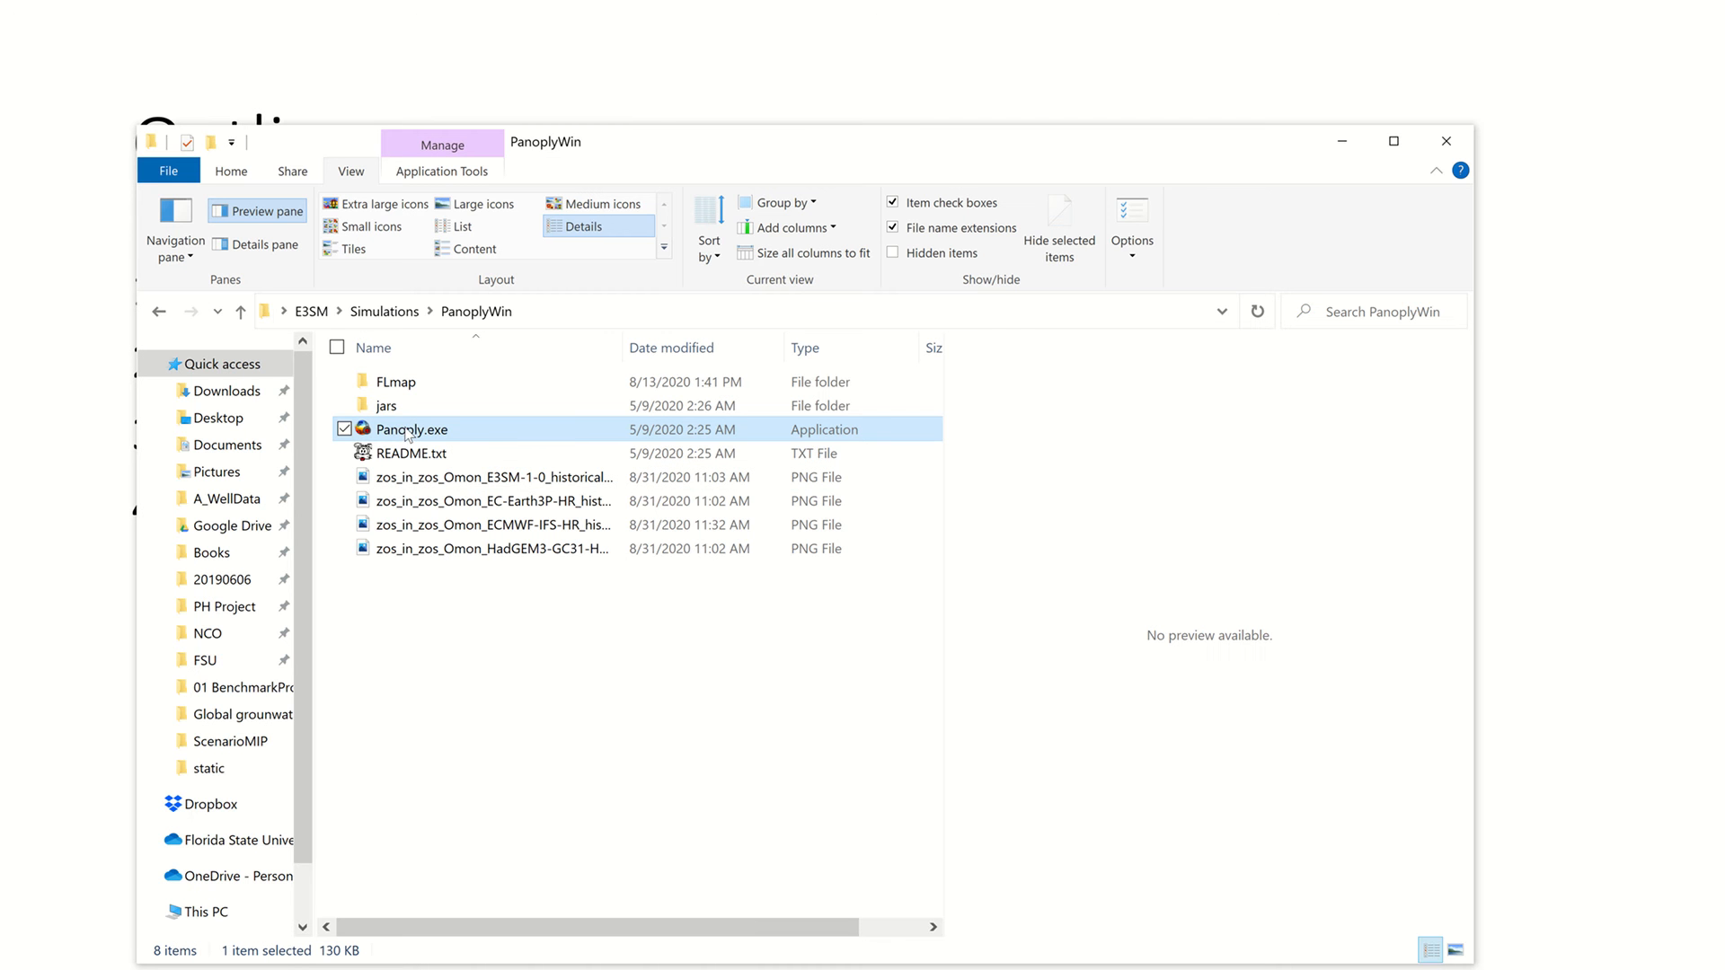
mouse_move(407, 435)
double_click(432, 439)
In the Open dialog, go up folder levels until reaching the NCO folder
click(1333, 141)
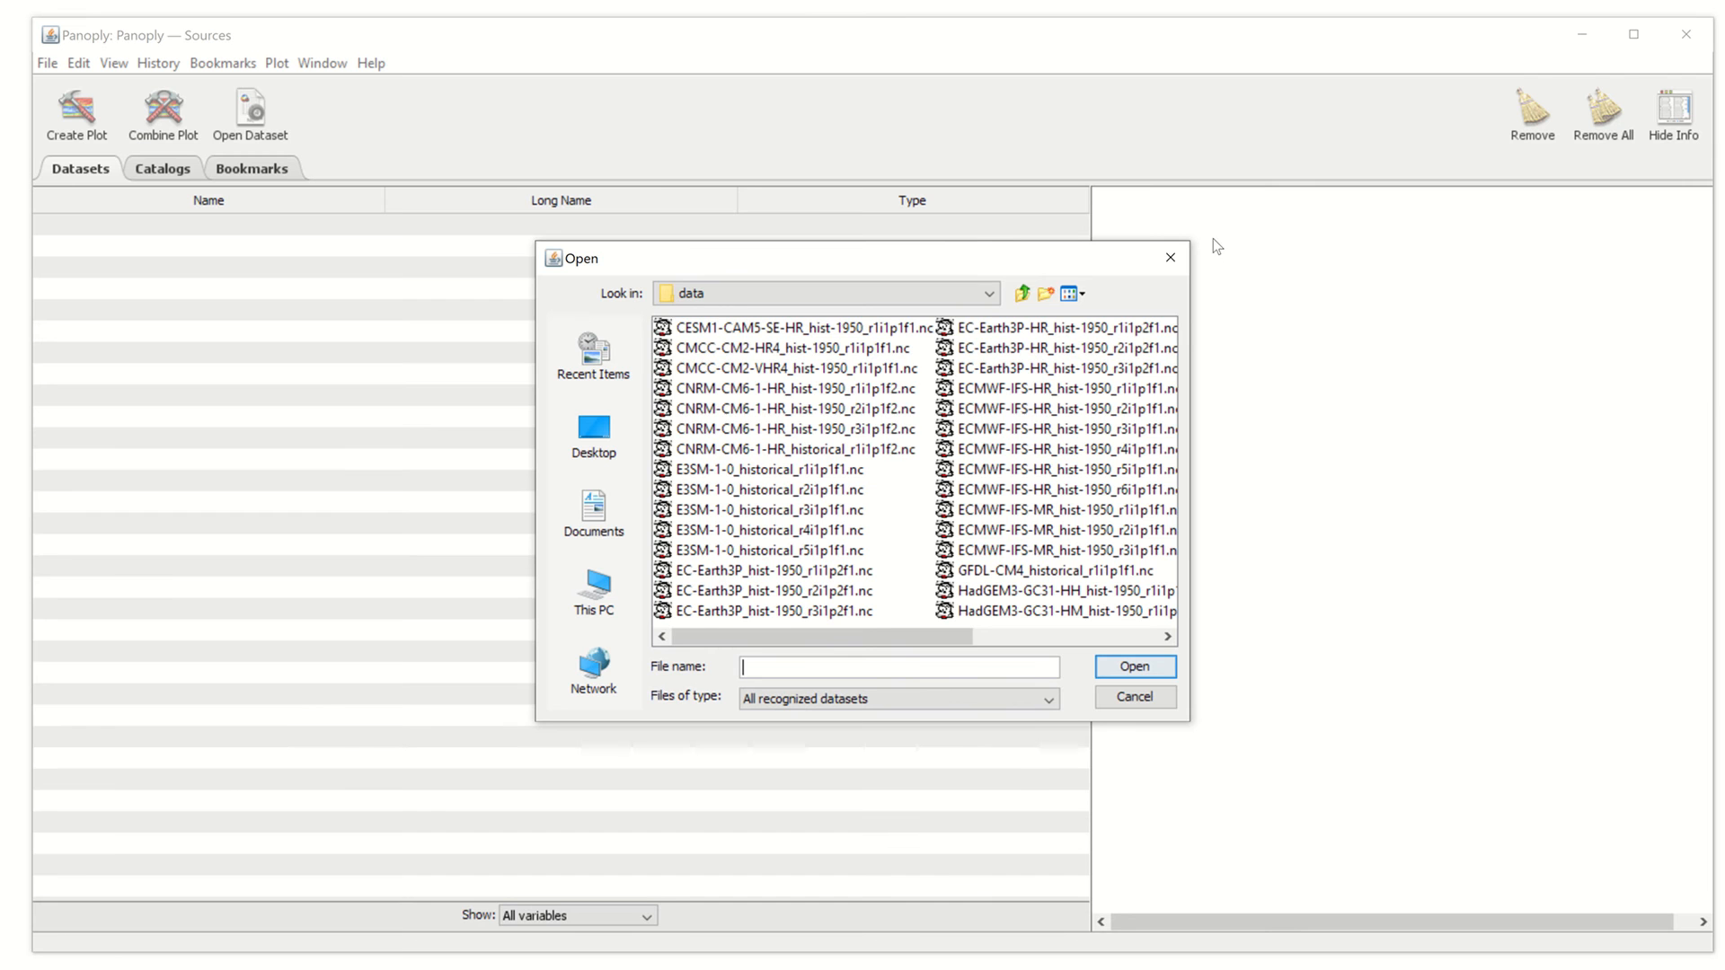
drag(900, 637, 845, 471)
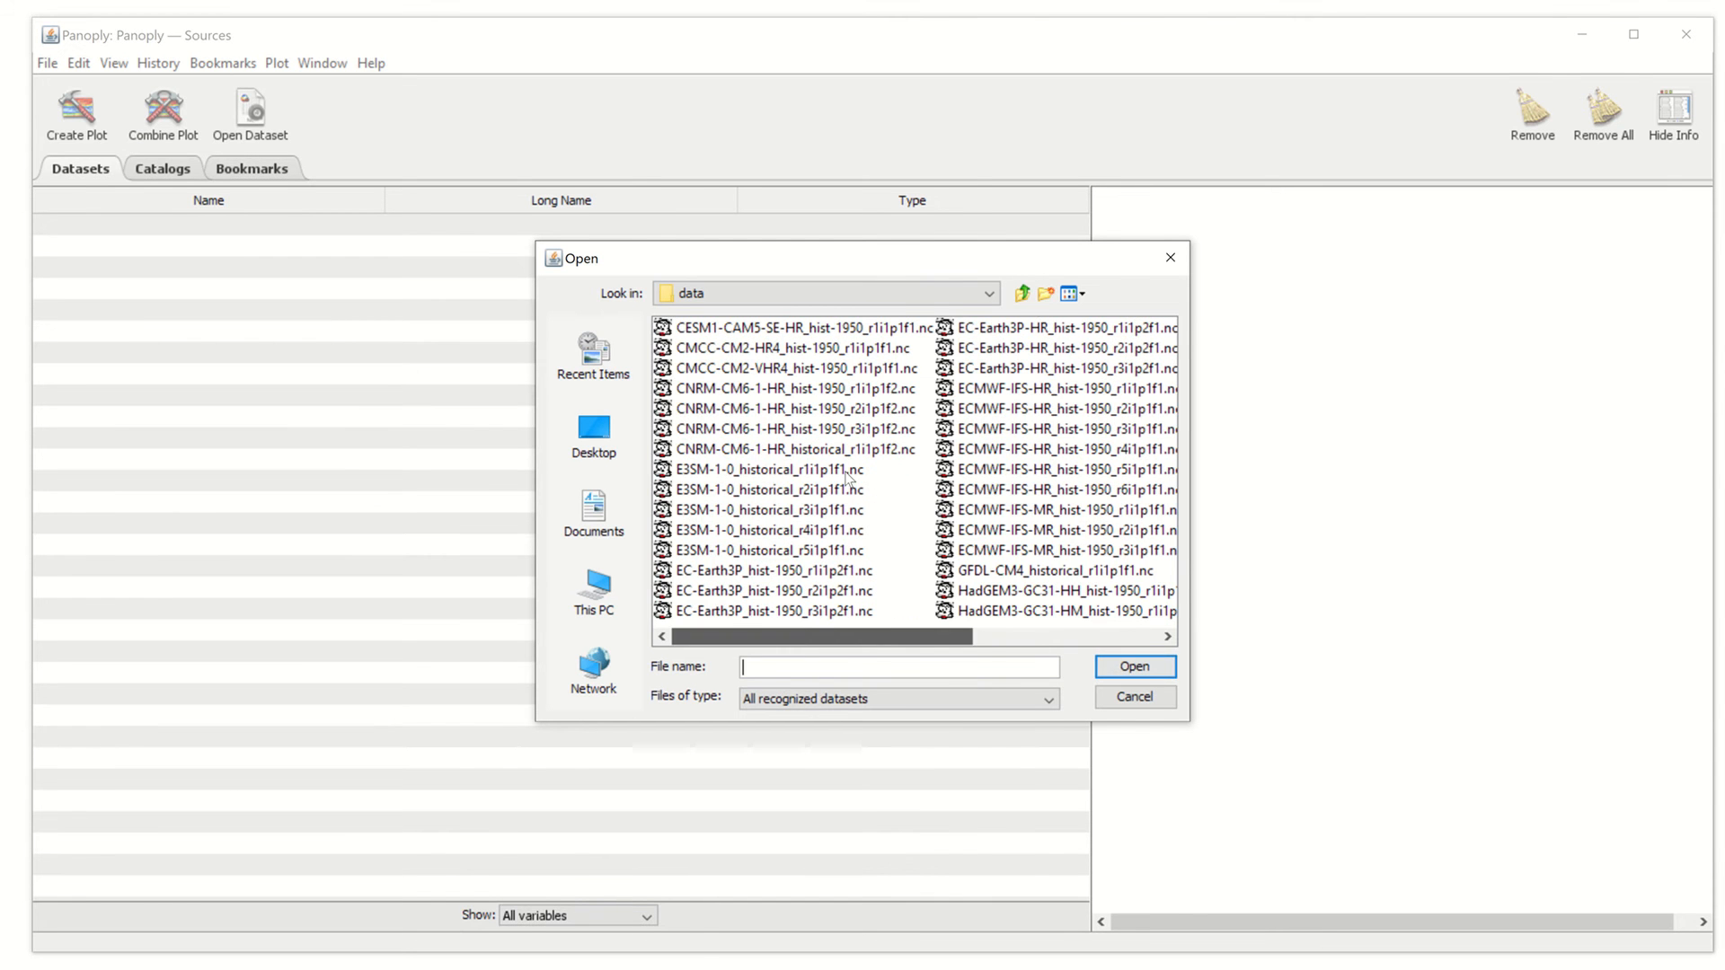
click(1023, 295)
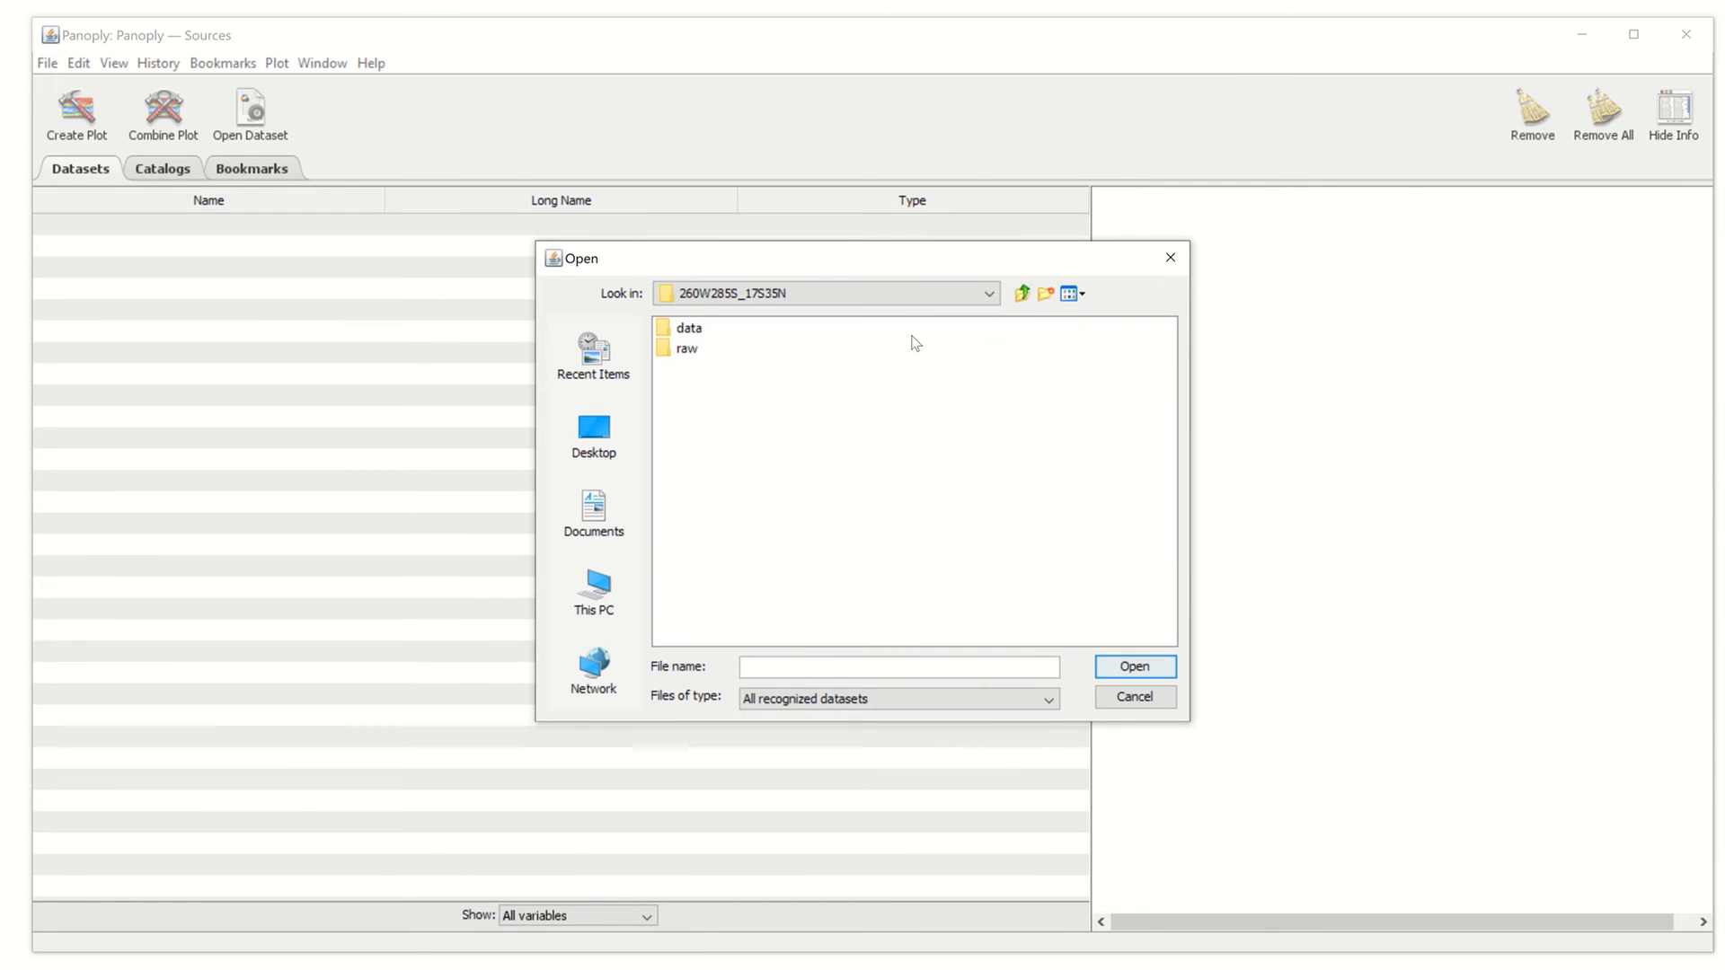
click(987, 296)
click(987, 297)
click(1022, 296)
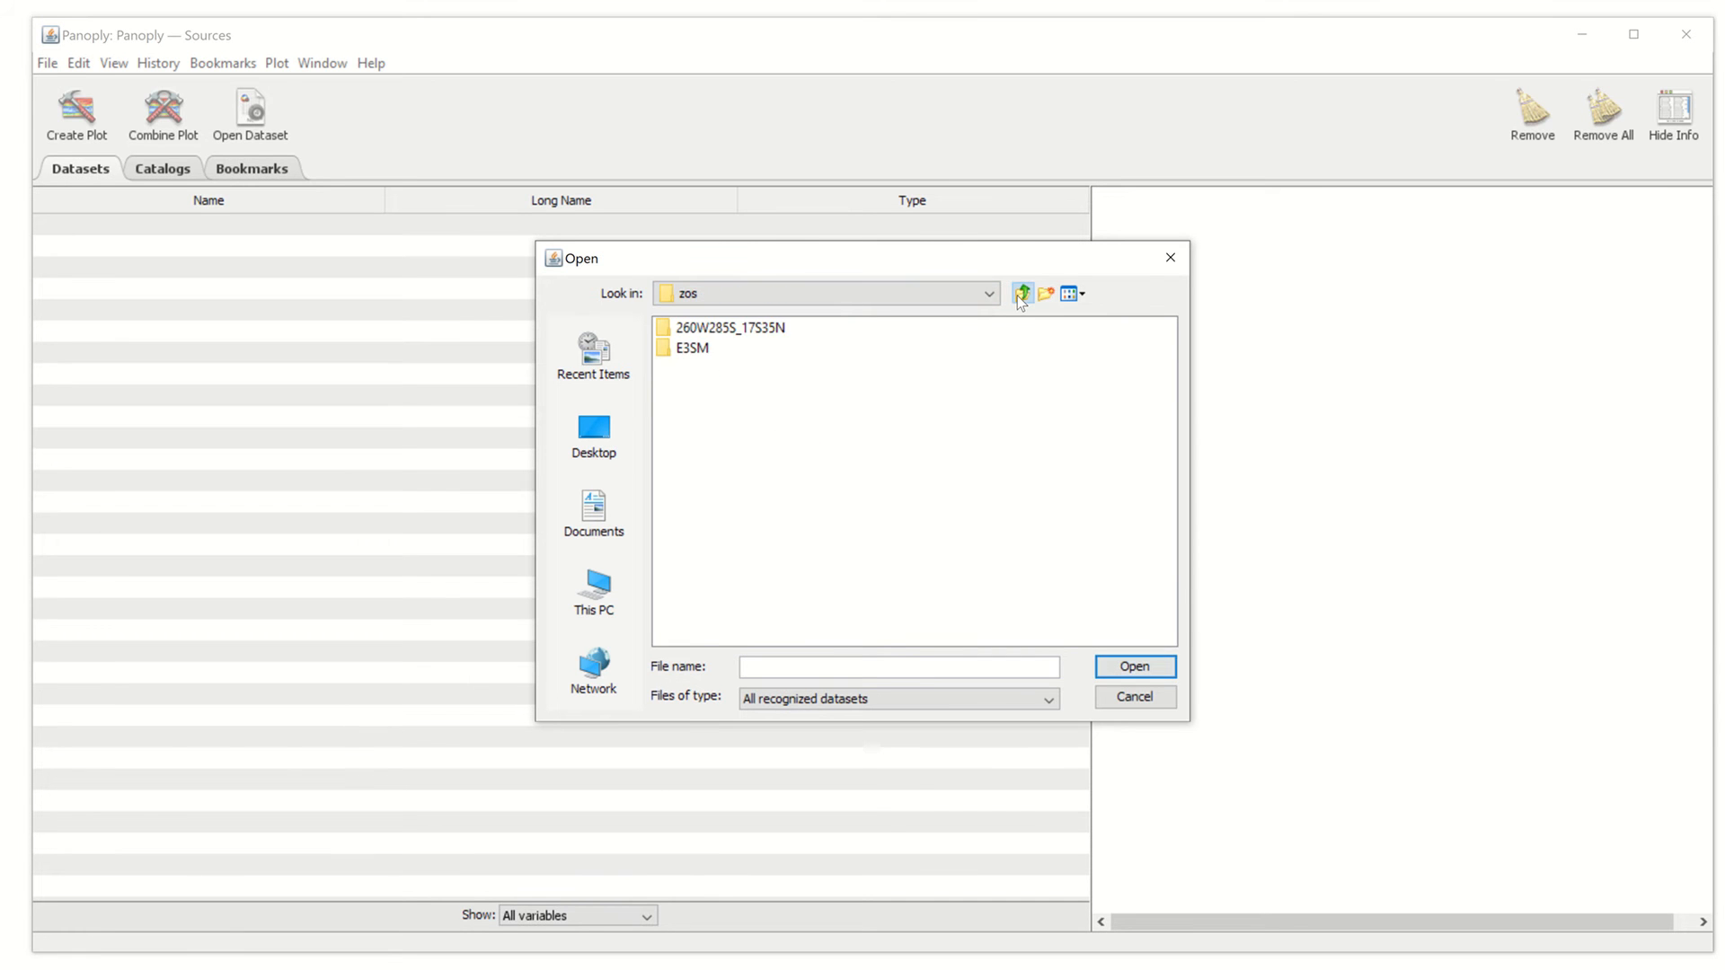
click(1022, 296)
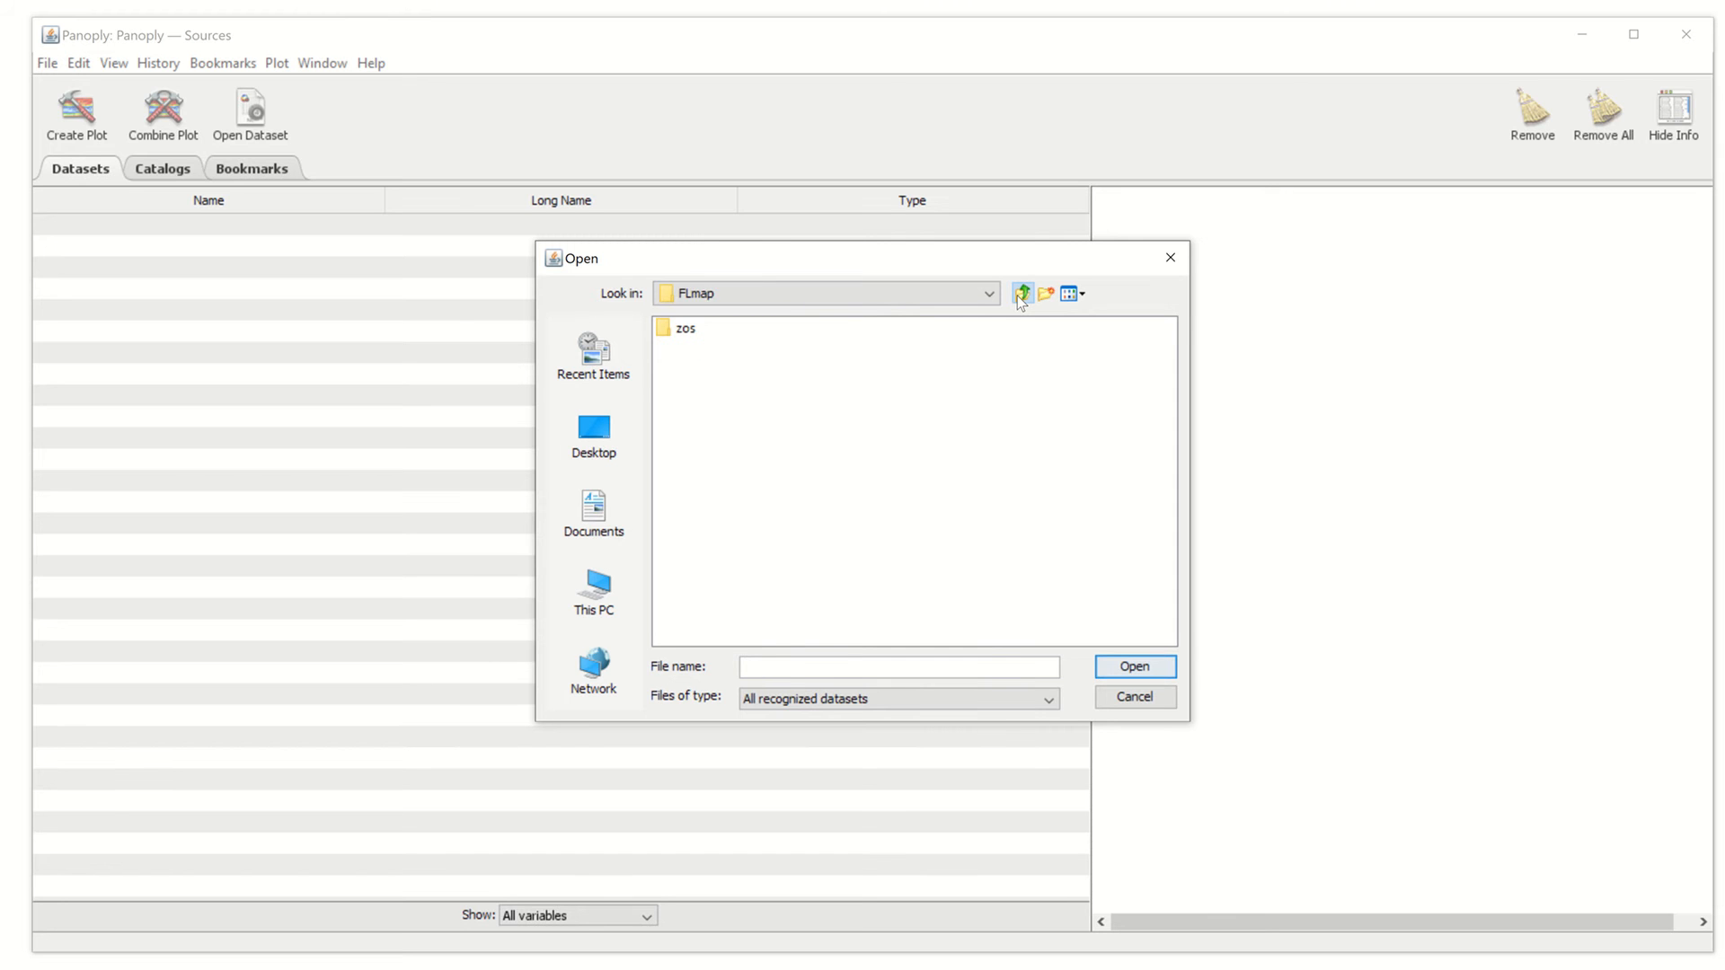
click(1021, 296)
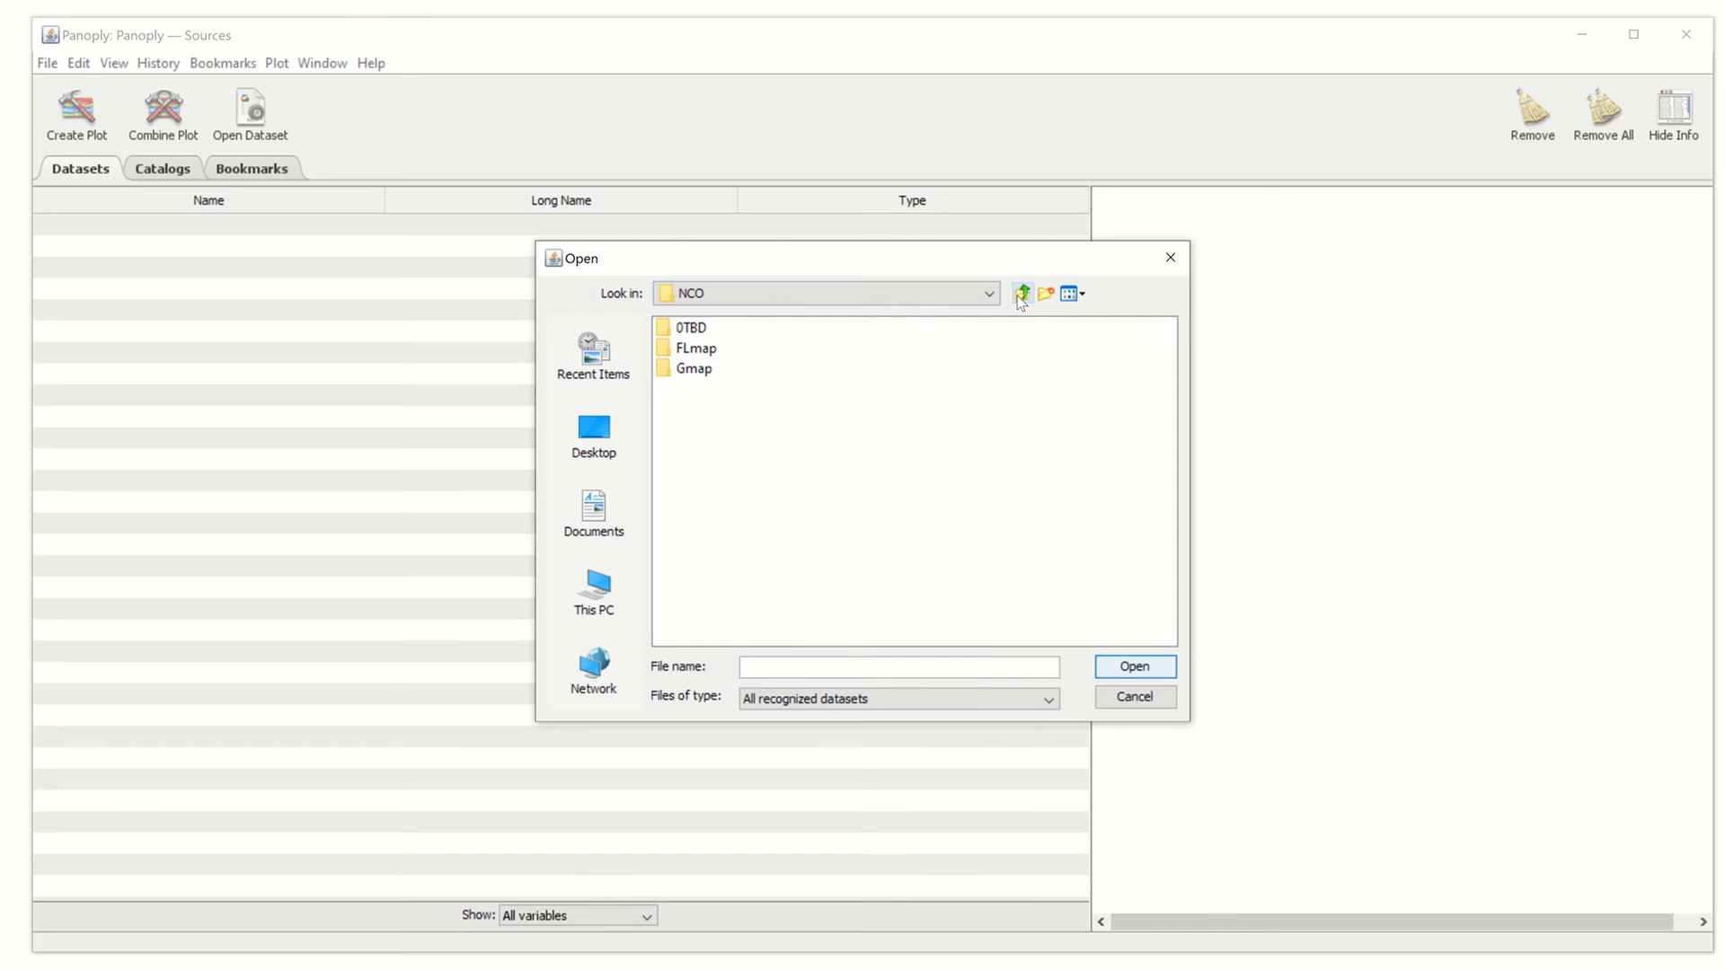
Browse into Gmap > zos > EC-Earth3P-HR > hist-1950
click(700, 375)
double_click(700, 375)
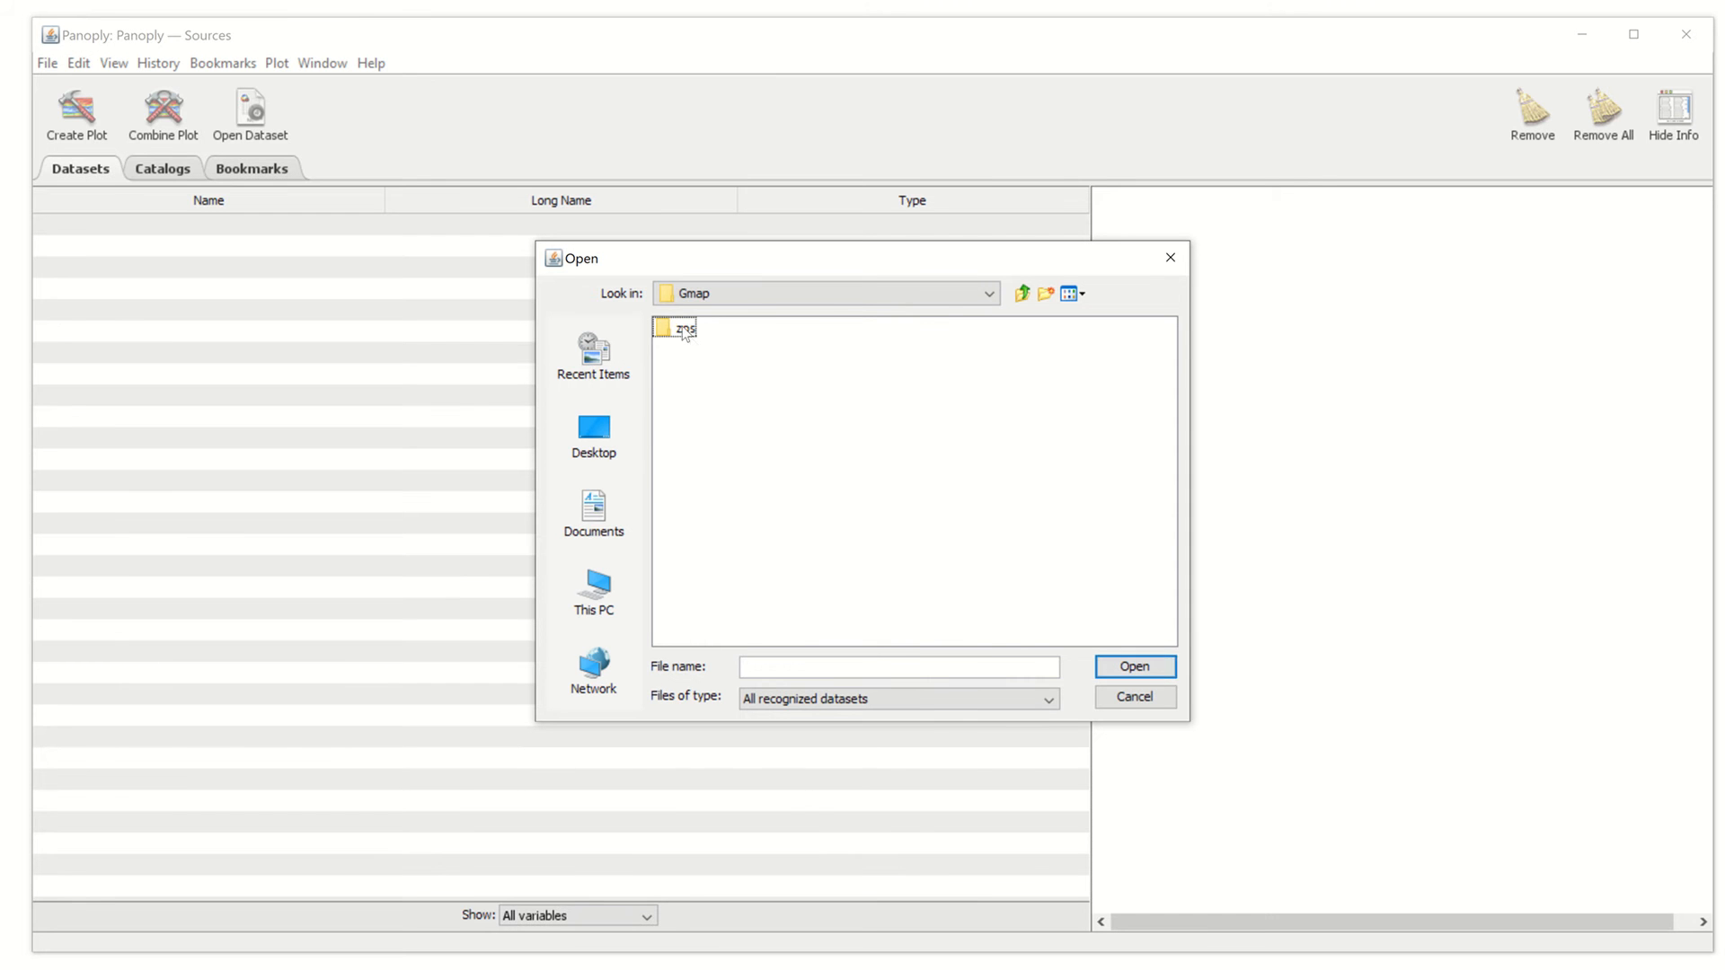
click(683, 331)
double_click(683, 330)
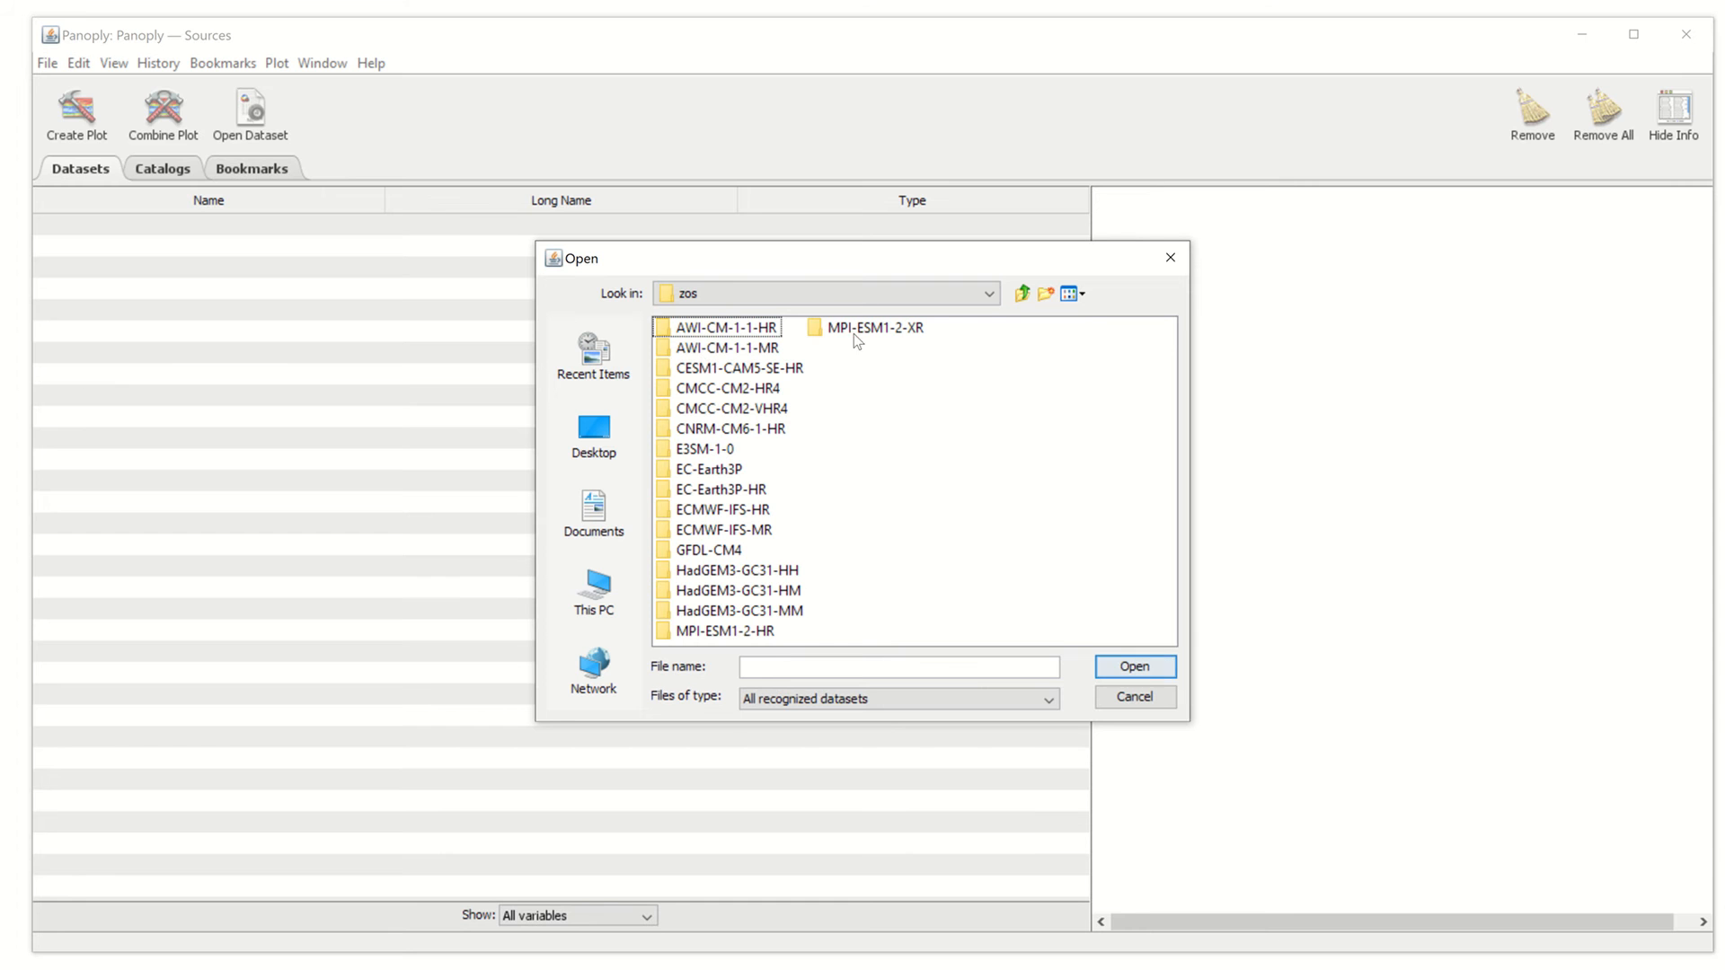
click(716, 492)
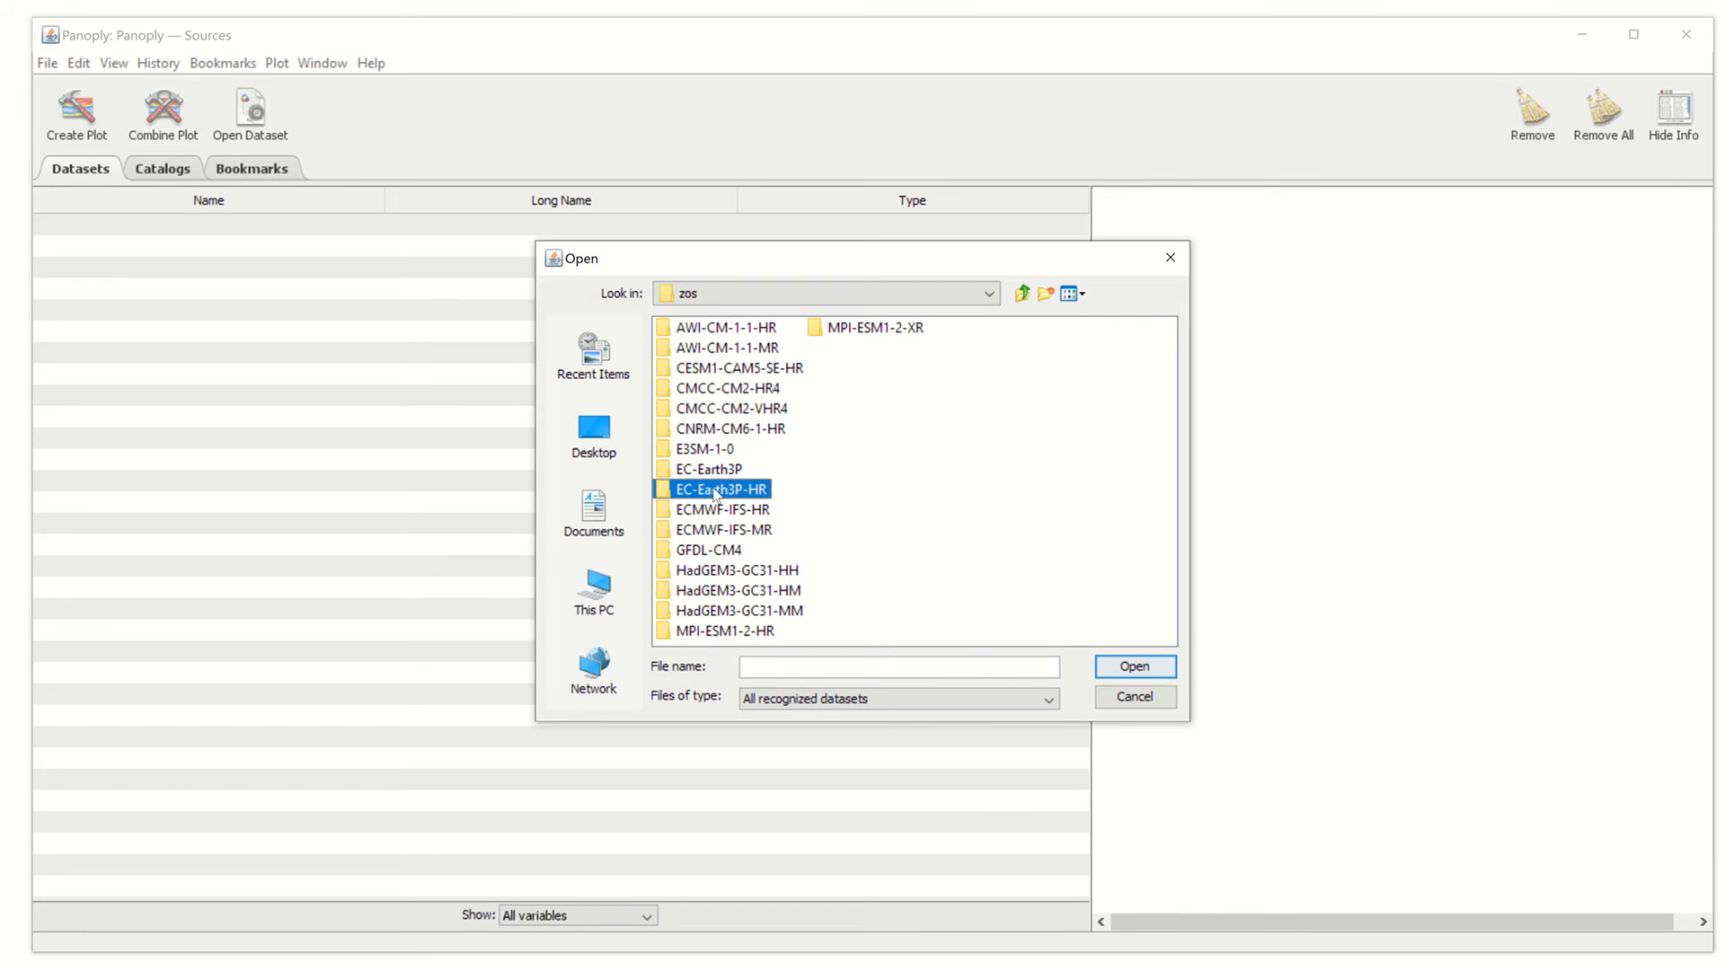
double_click(715, 490)
click(706, 330)
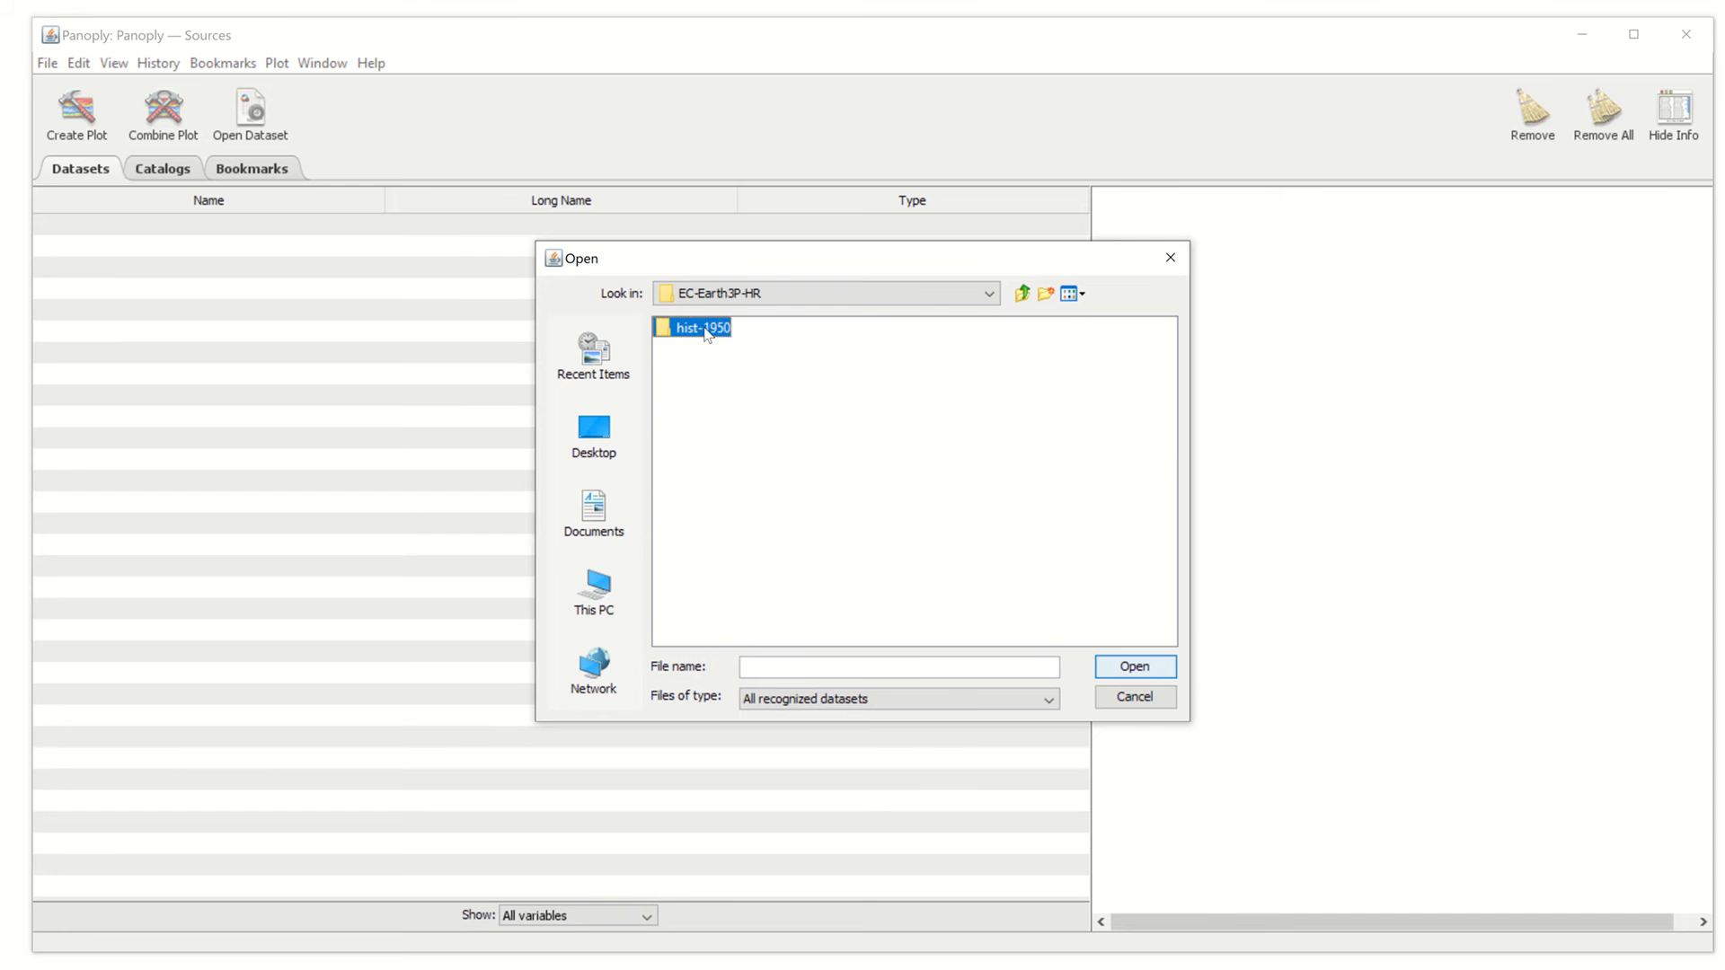
double_click(707, 331)
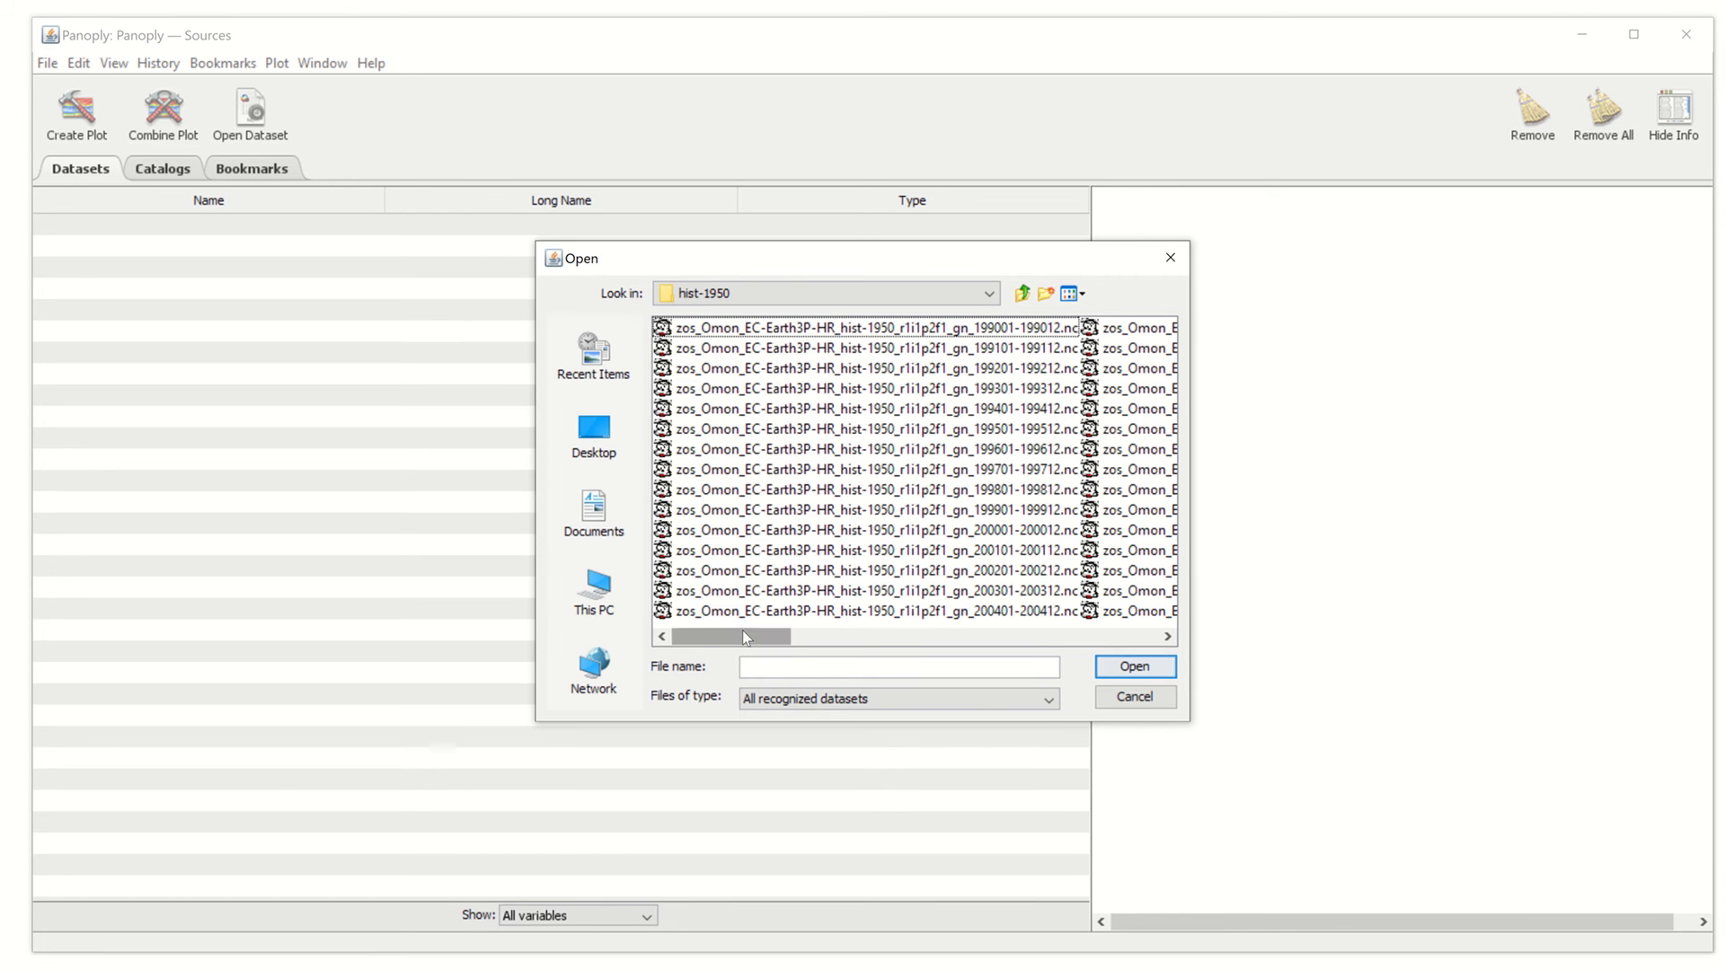
Open zos_Omon_EC-Earth3P-HR_hist-1950_r2i1p2f1_gn_200201-200212.nc
drag(742, 636, 665, 640)
drag(756, 641, 645, 648)
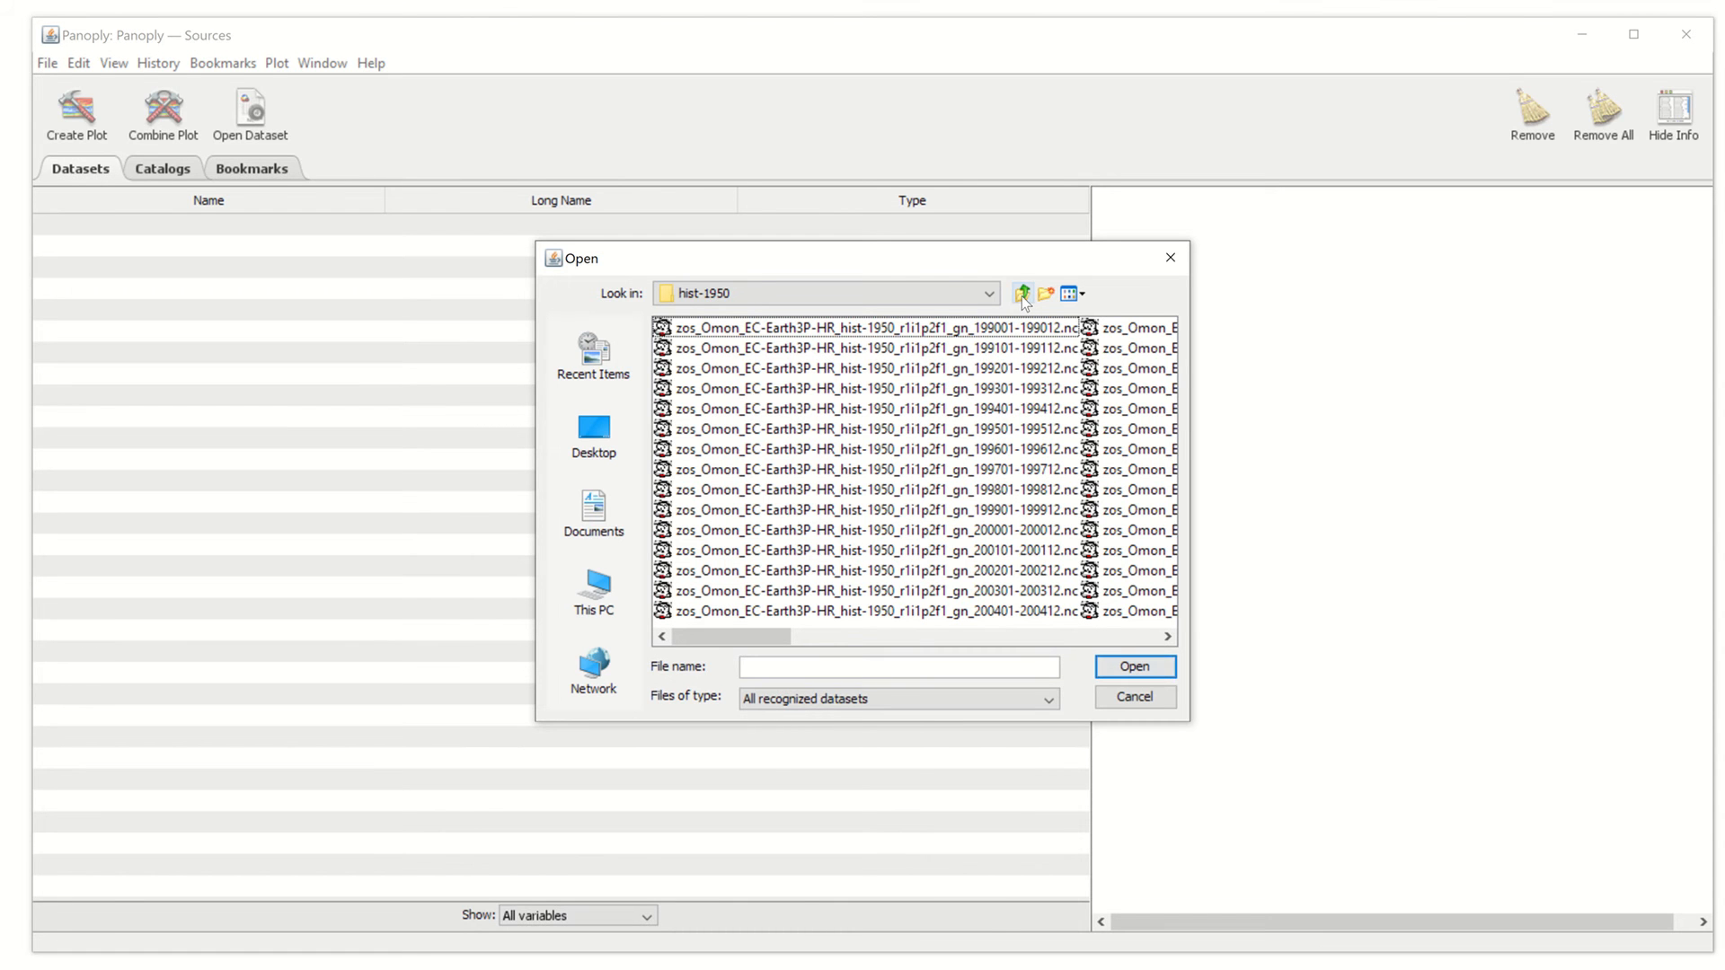
click(938, 635)
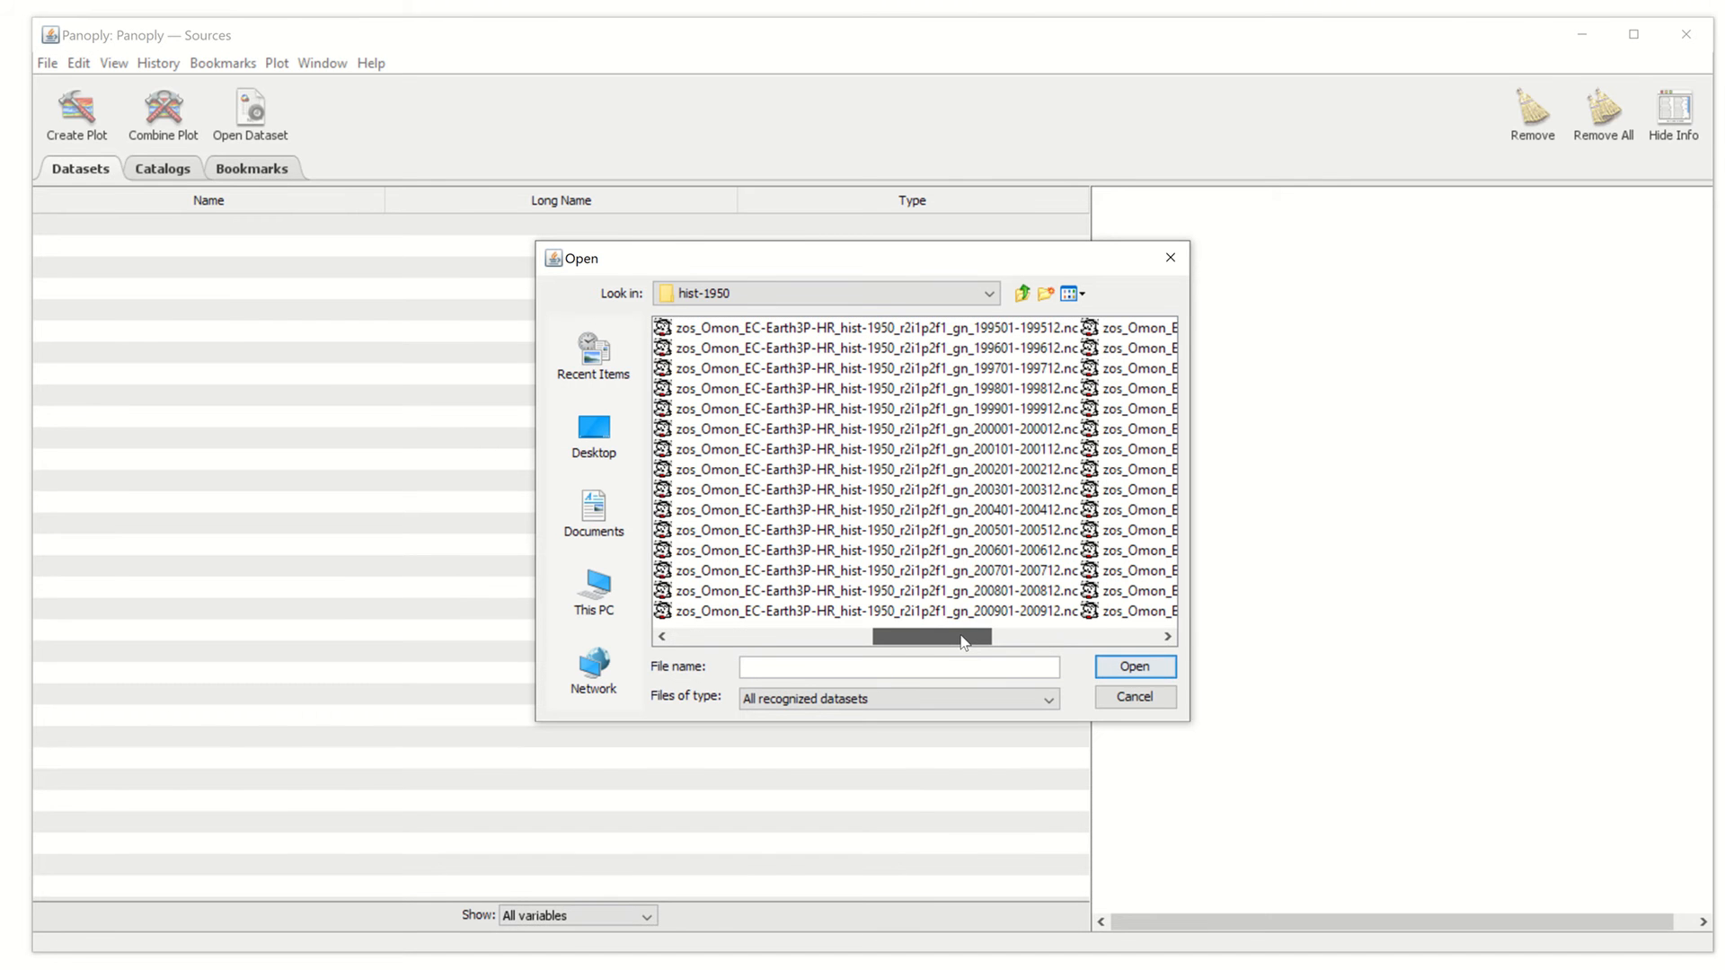
click(971, 469)
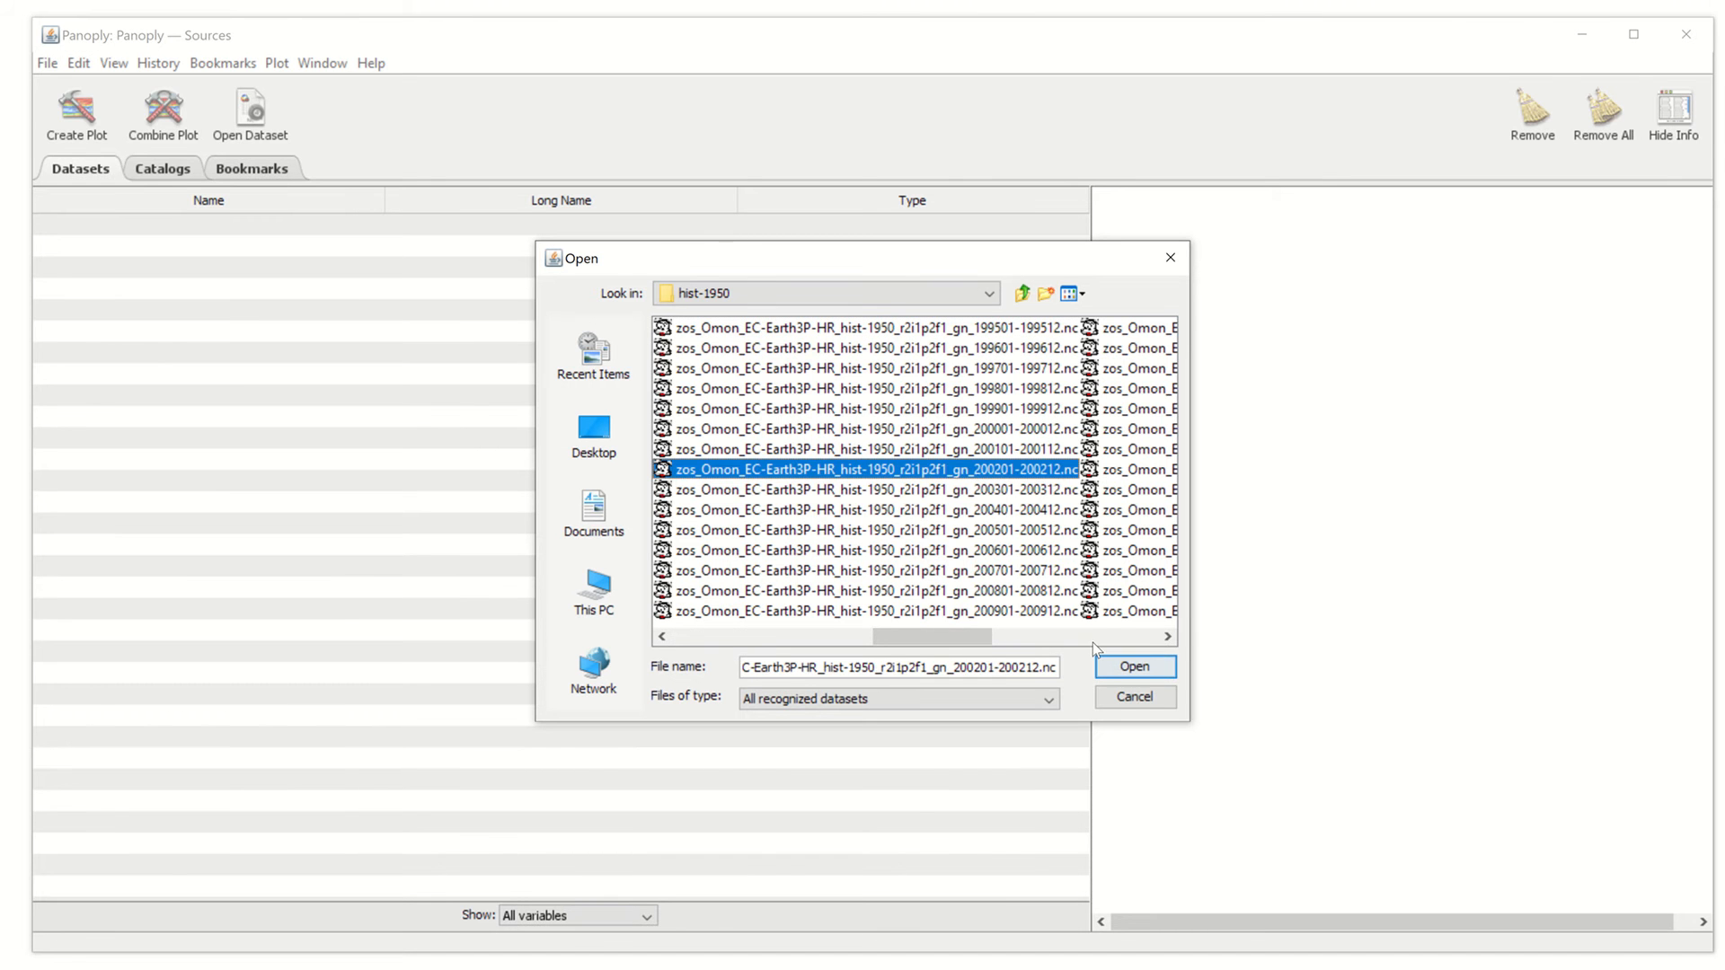
click(1134, 666)
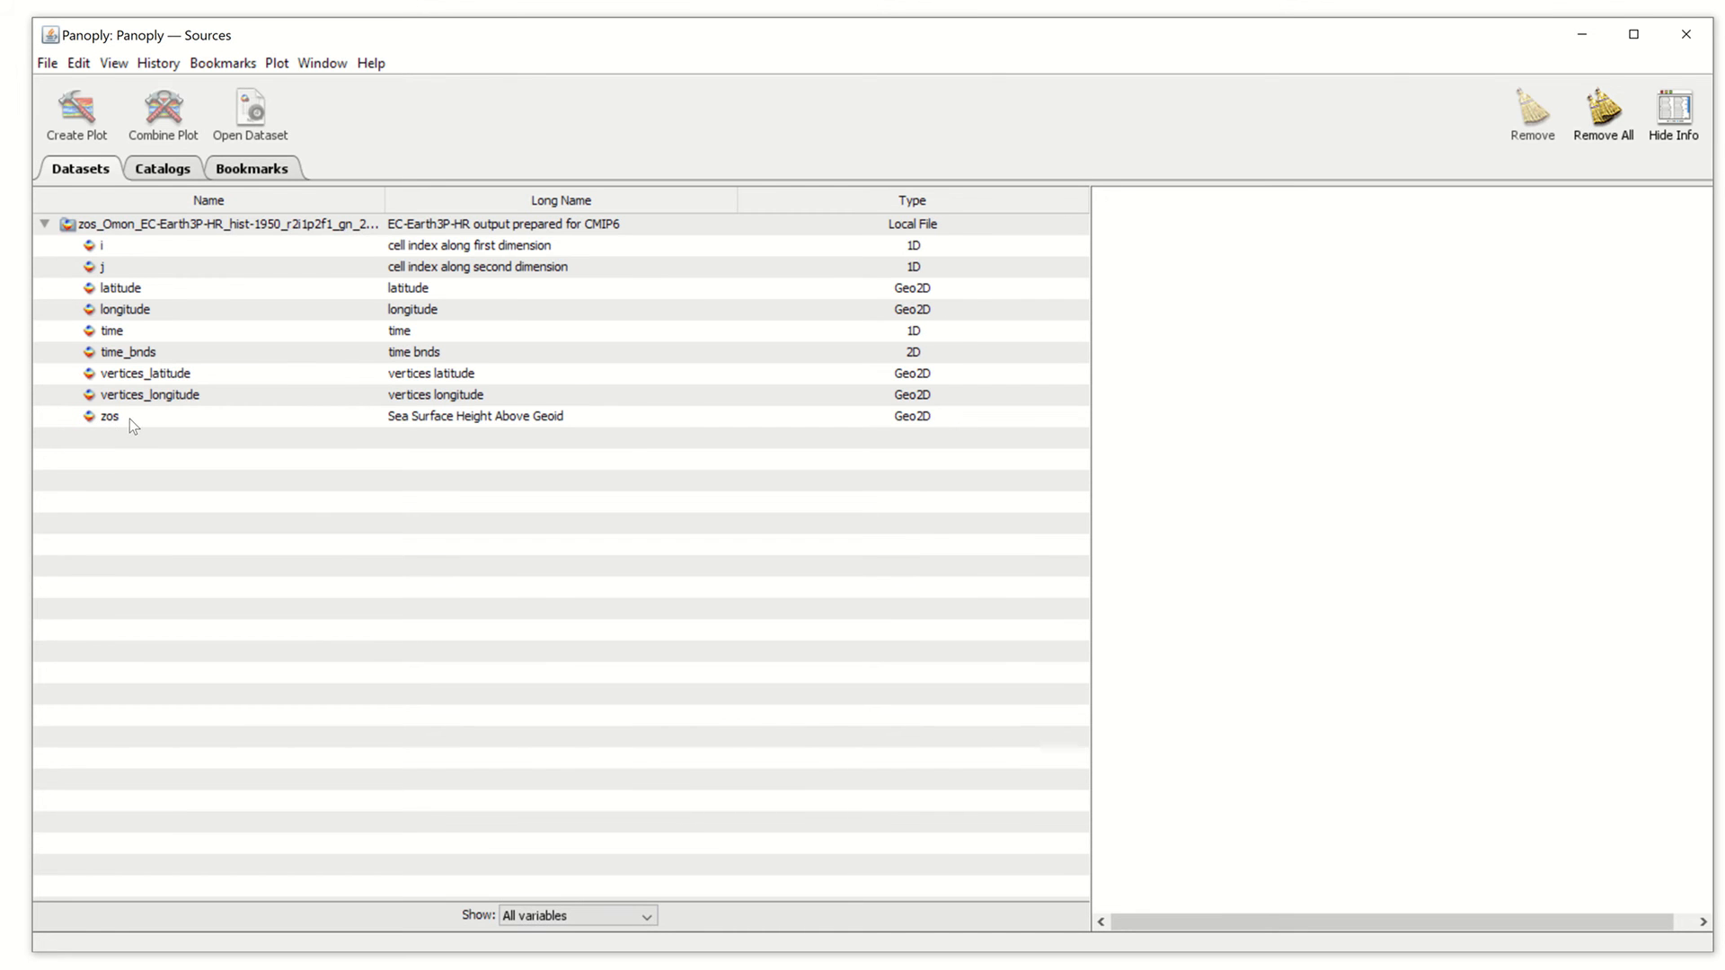
Select the zos variable for a georeferenced longitude-latitude colour contour plot
click(476, 422)
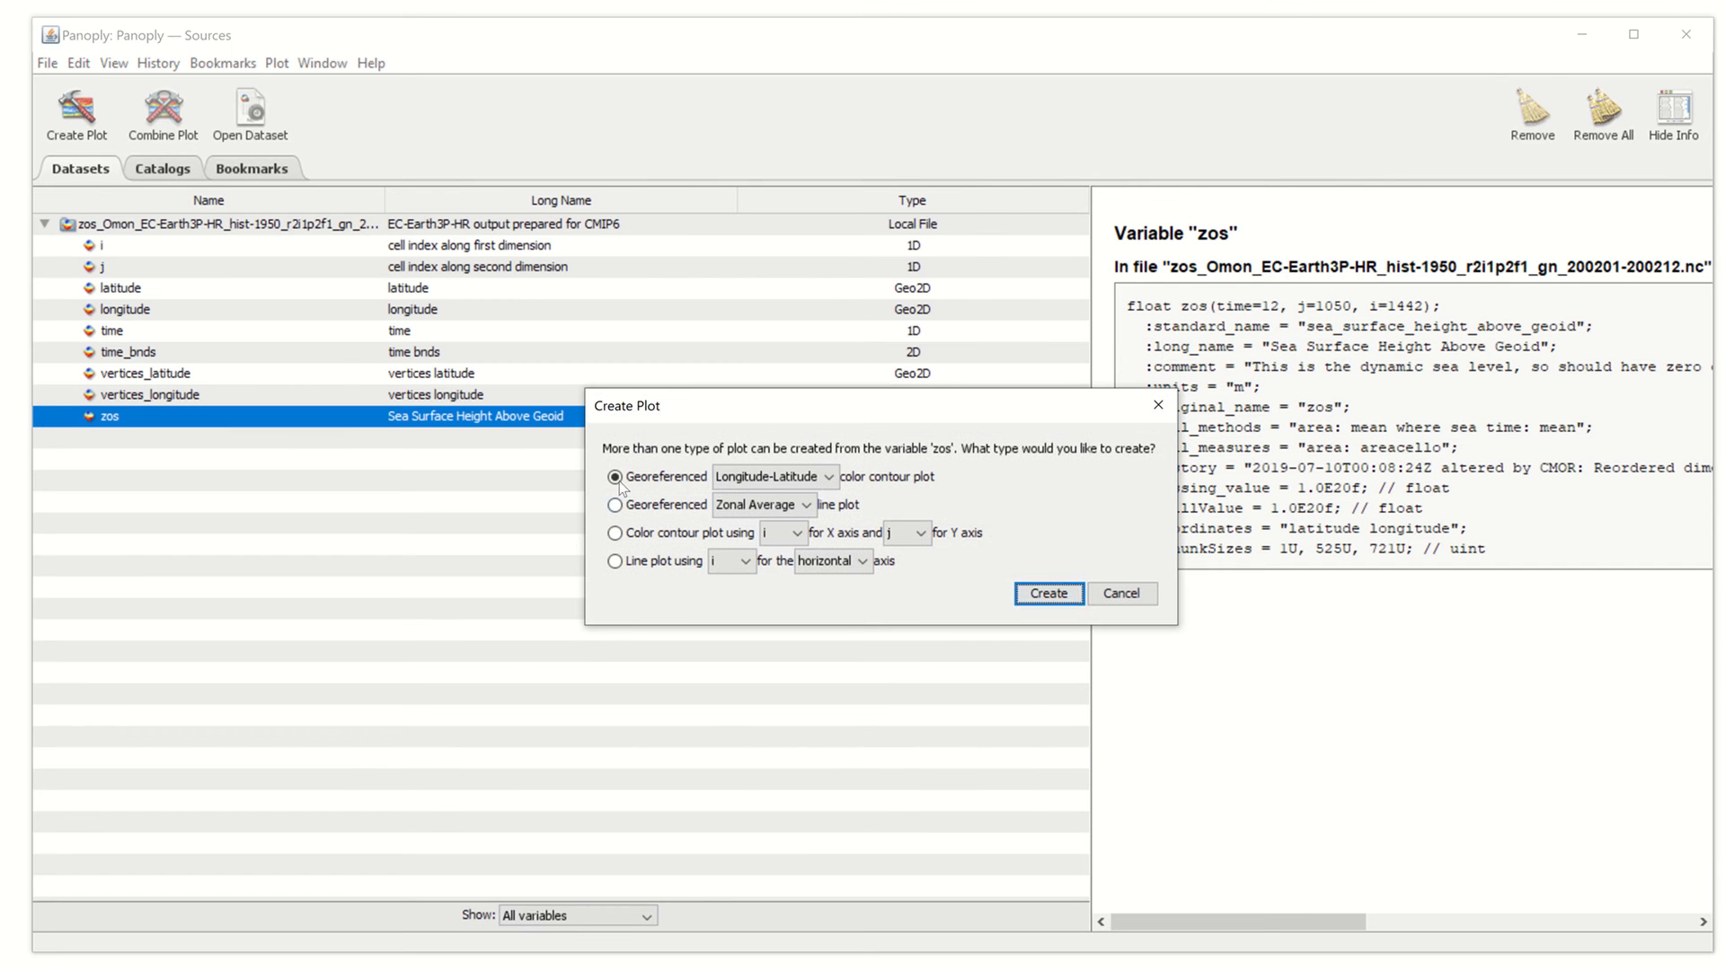
Create the January 2002 zos world map, scaled from -2.0 to 1.4 m
click(1044, 597)
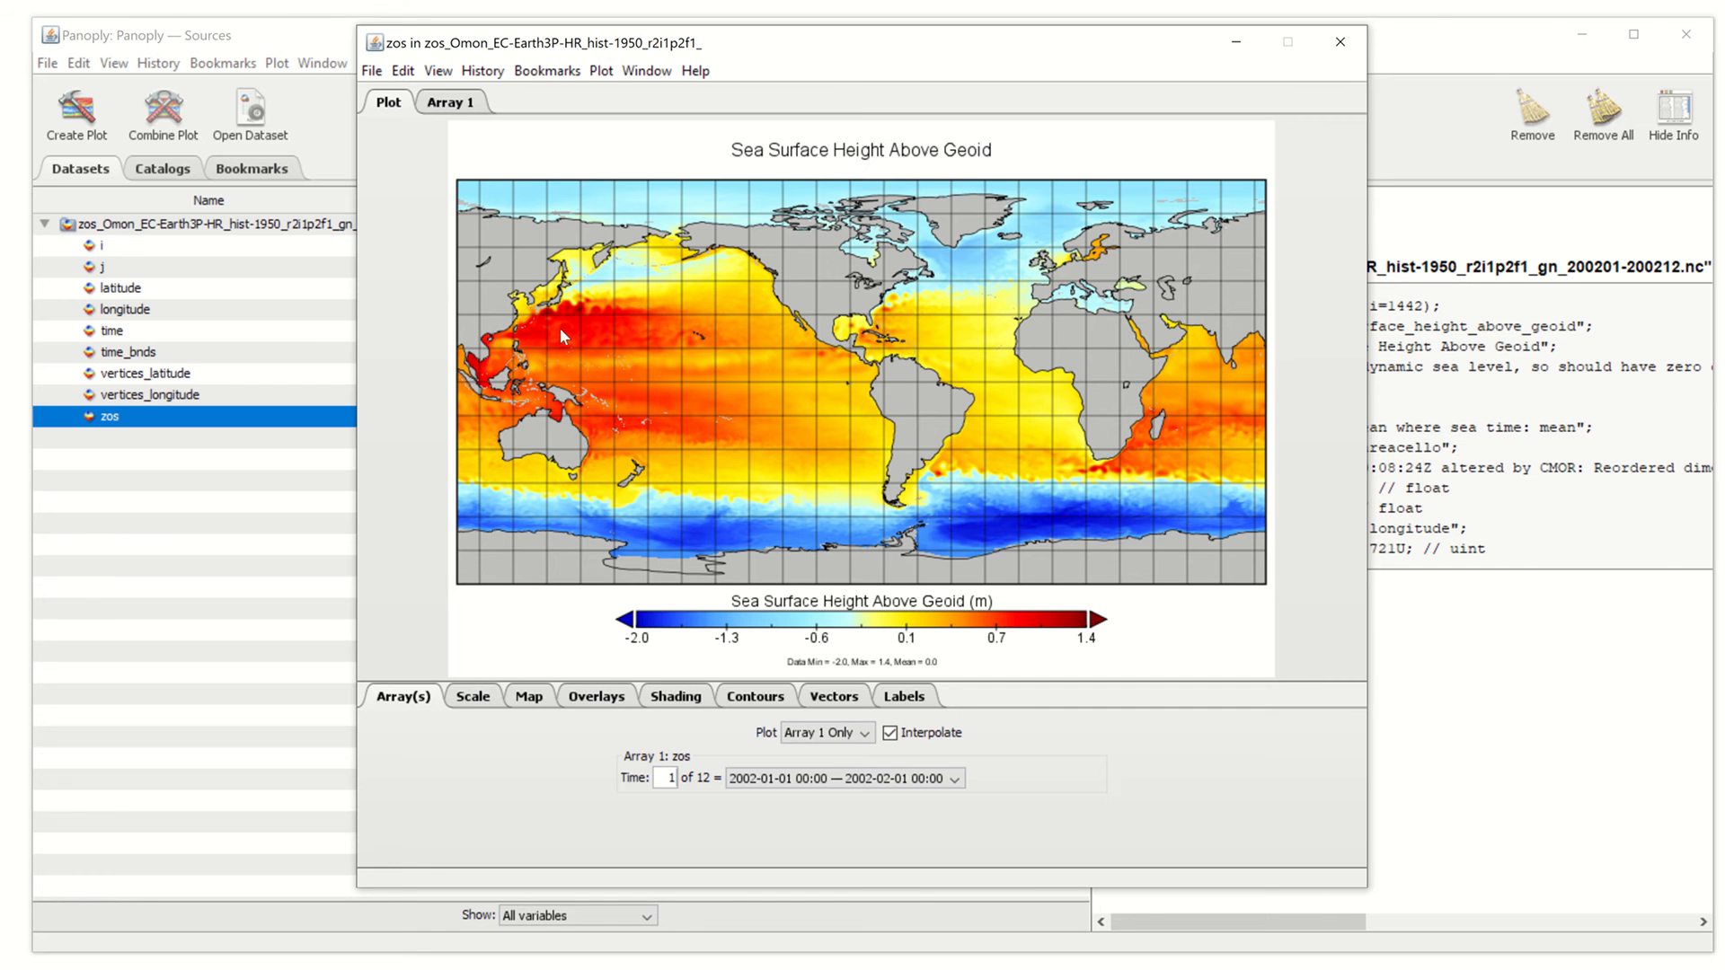
Close the map plot and remove the loaded dataset from the Datasets list
click(1335, 54)
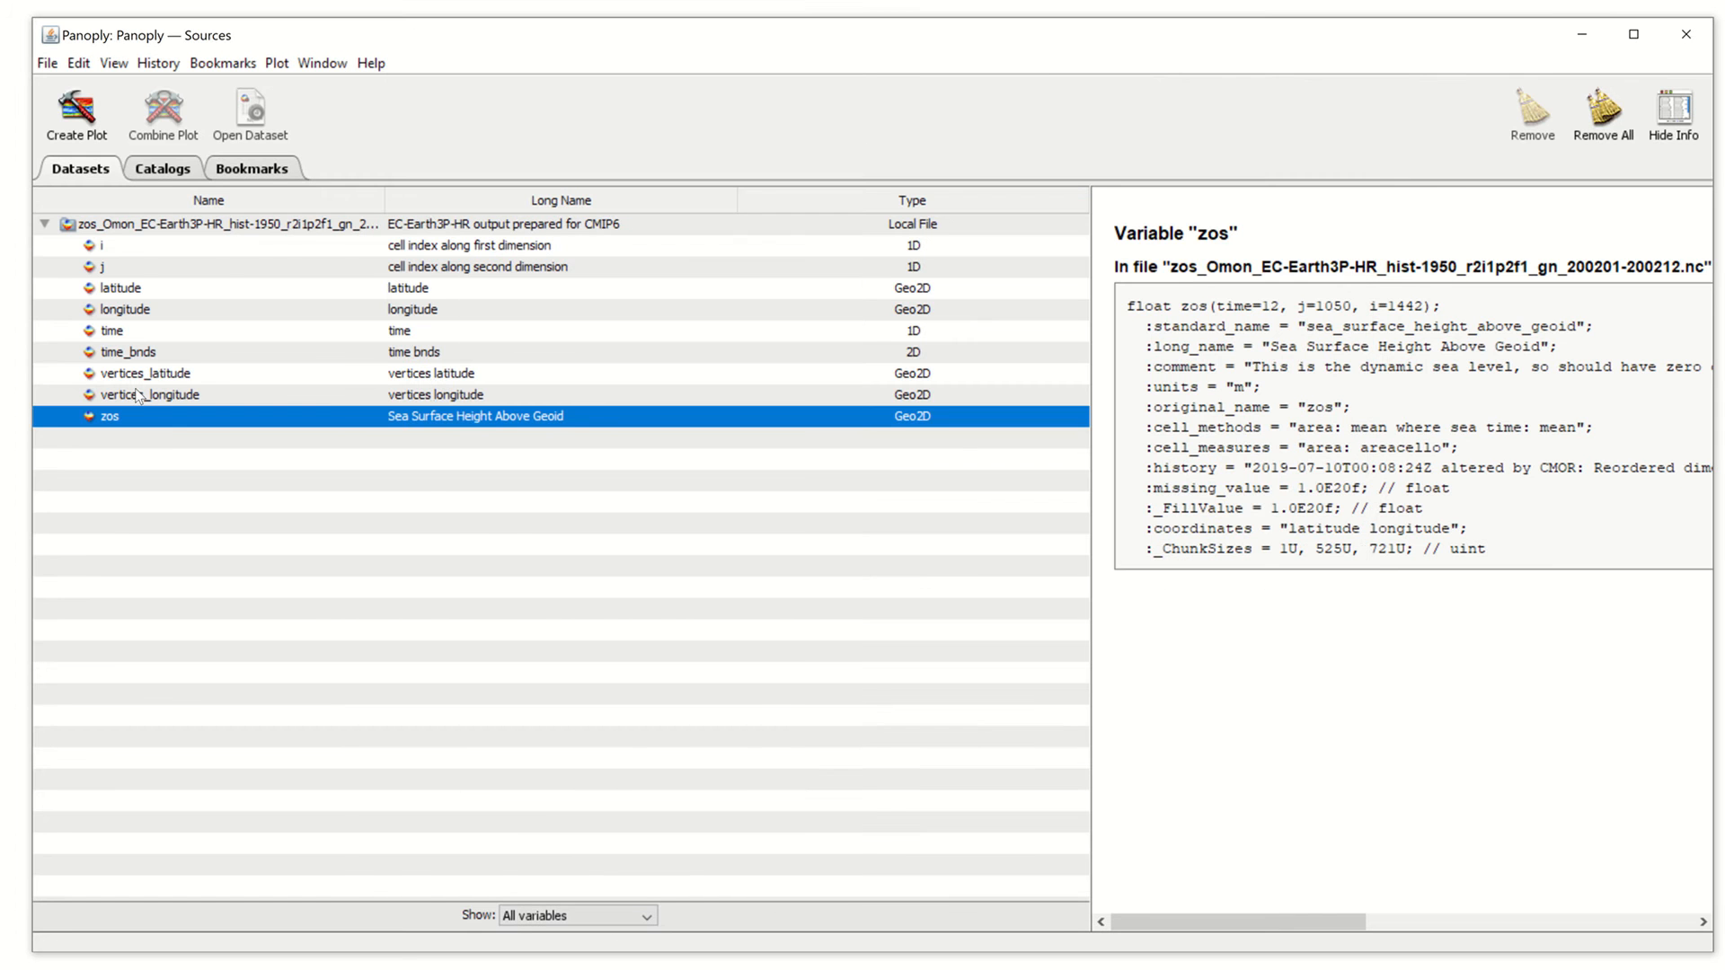
click(206, 226)
right_click(206, 226)
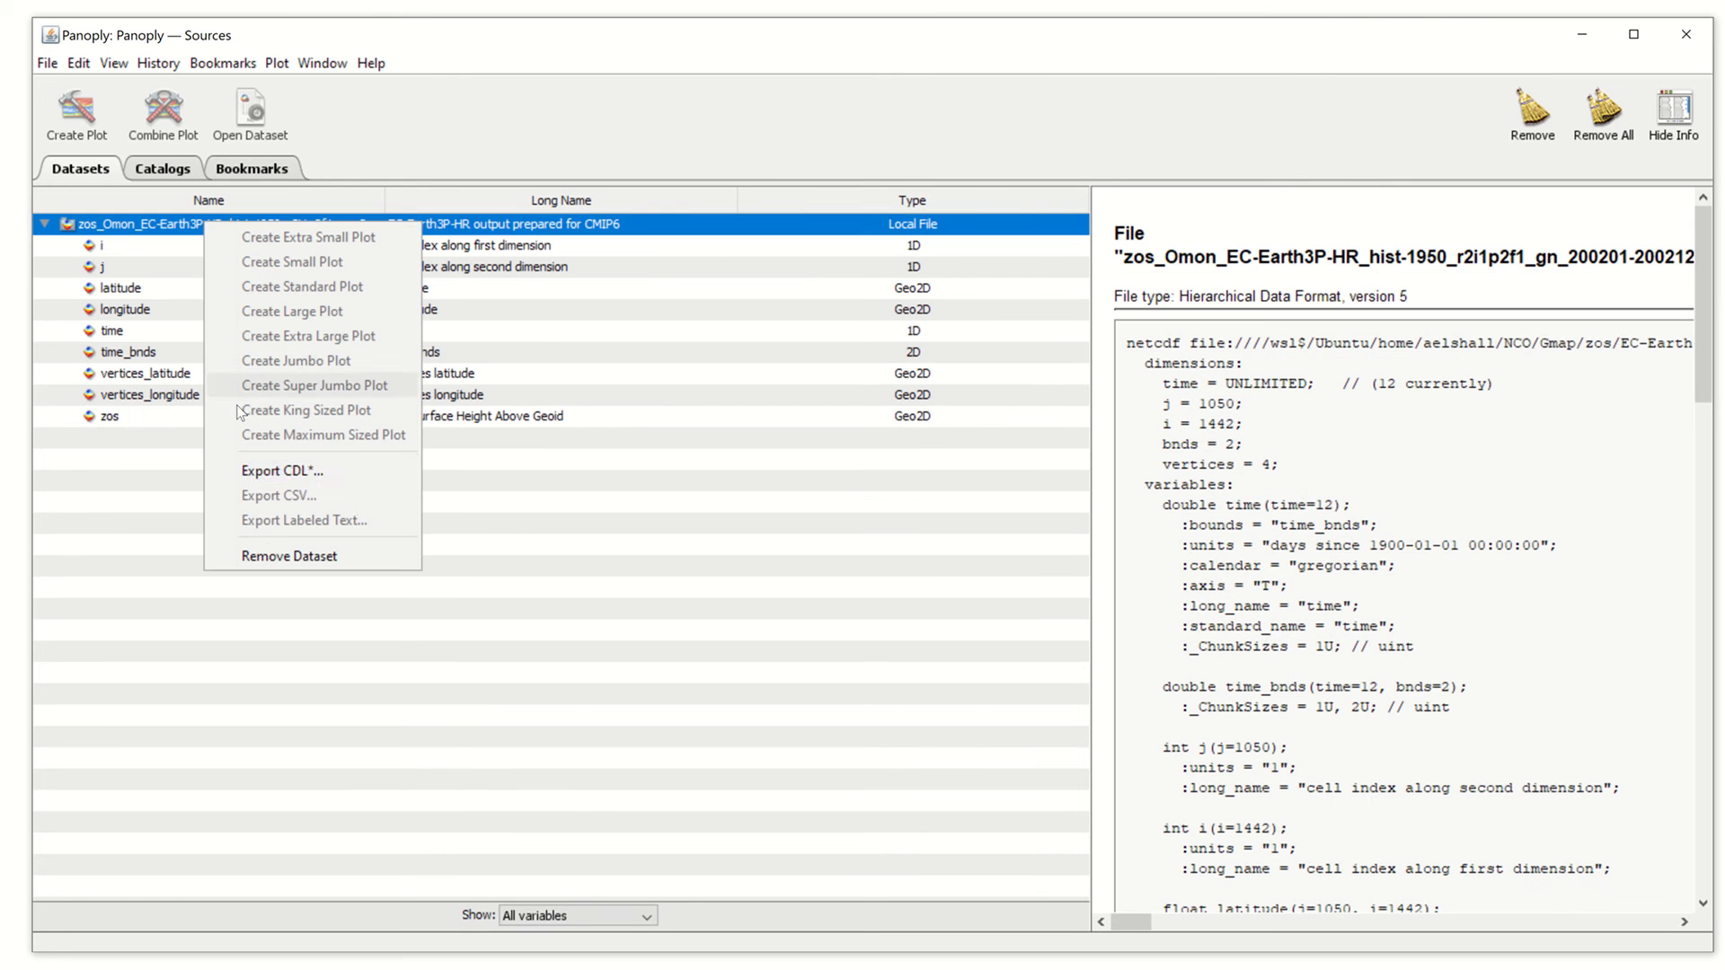
click(270, 556)
Start File > Open and jump up to the NCO folder
click(49, 64)
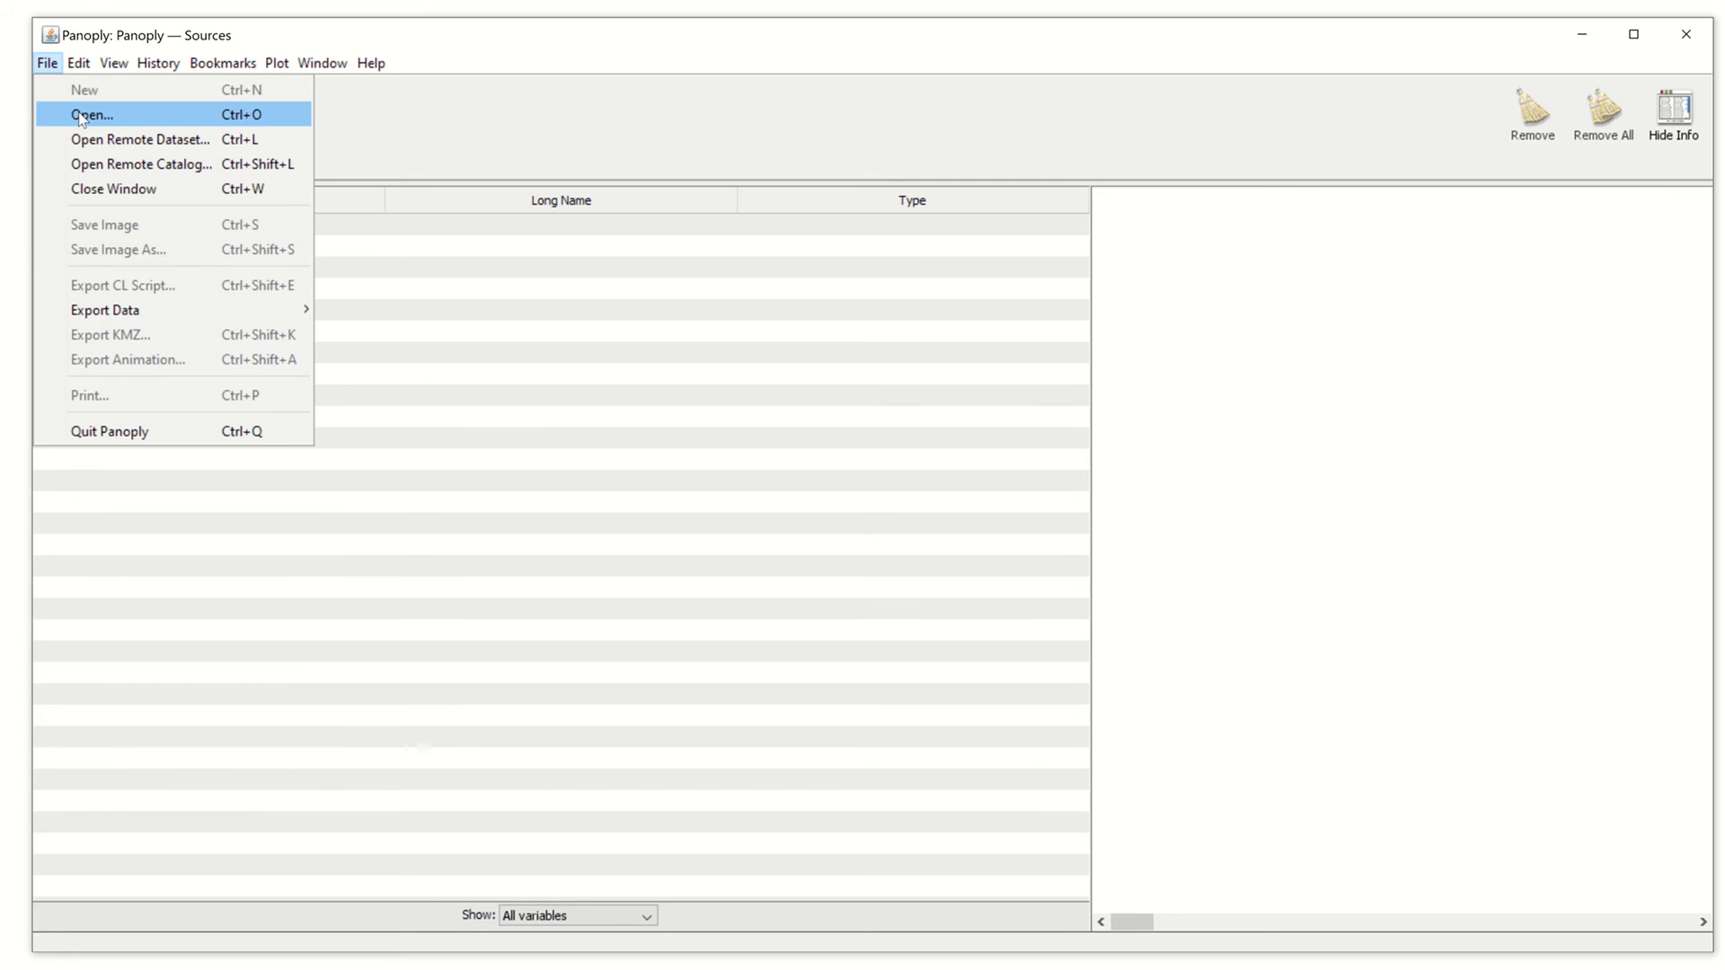
click(90, 115)
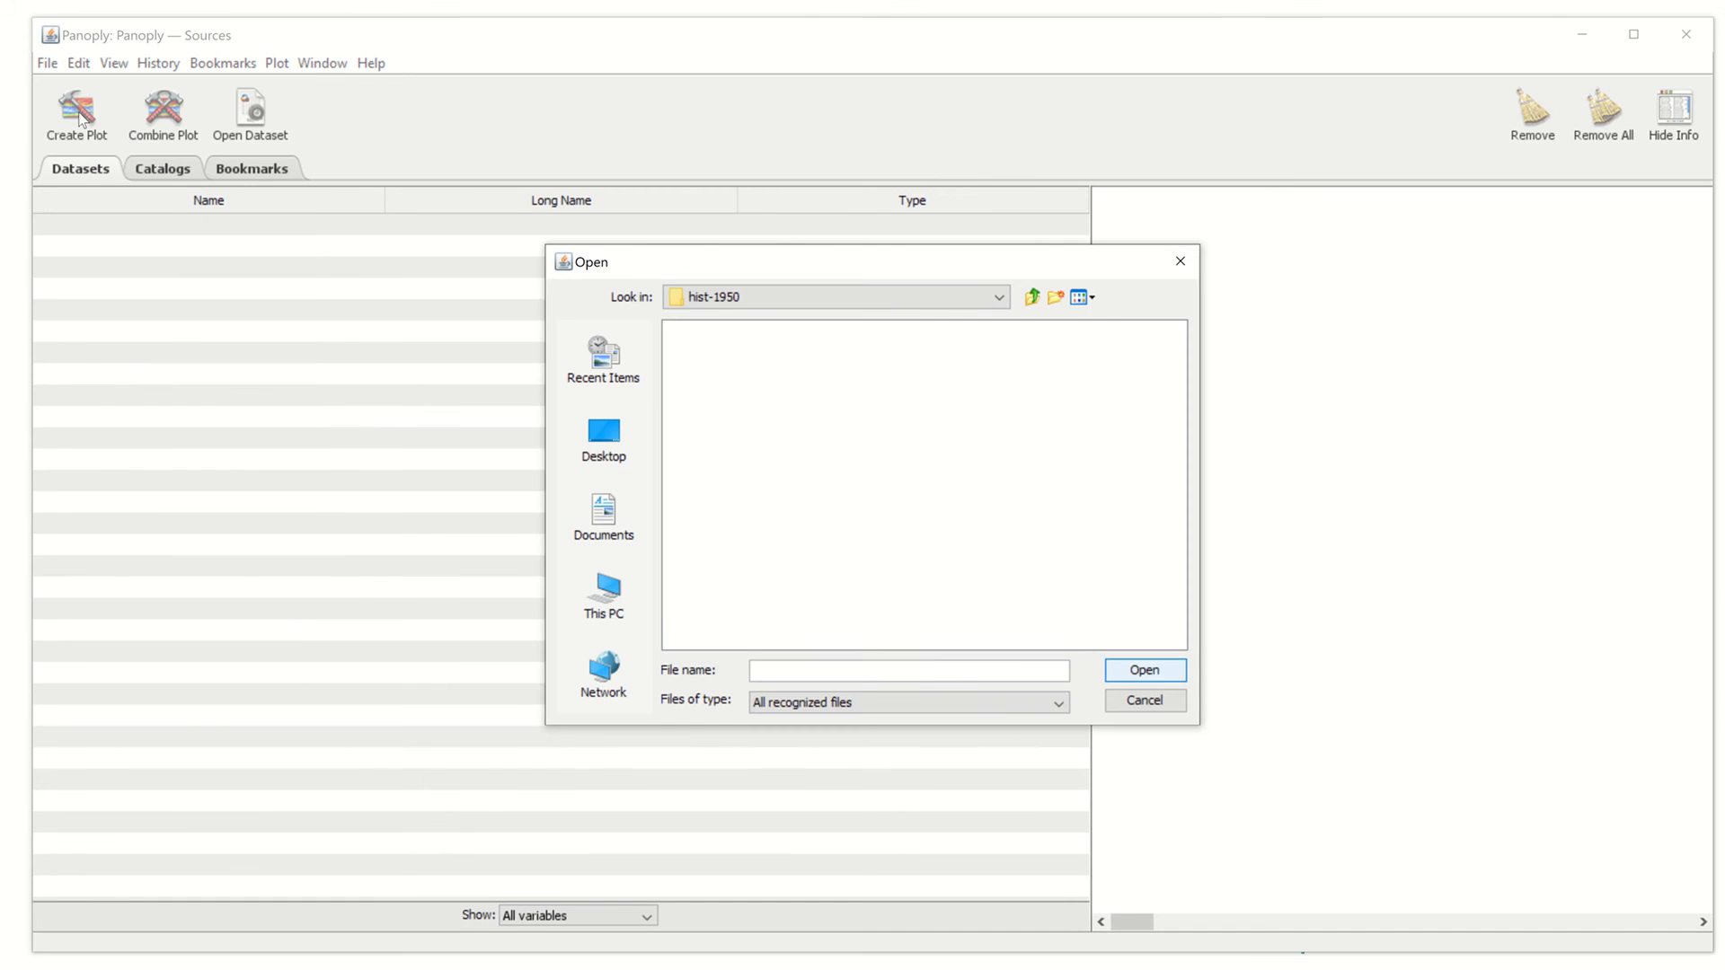
click(1033, 299)
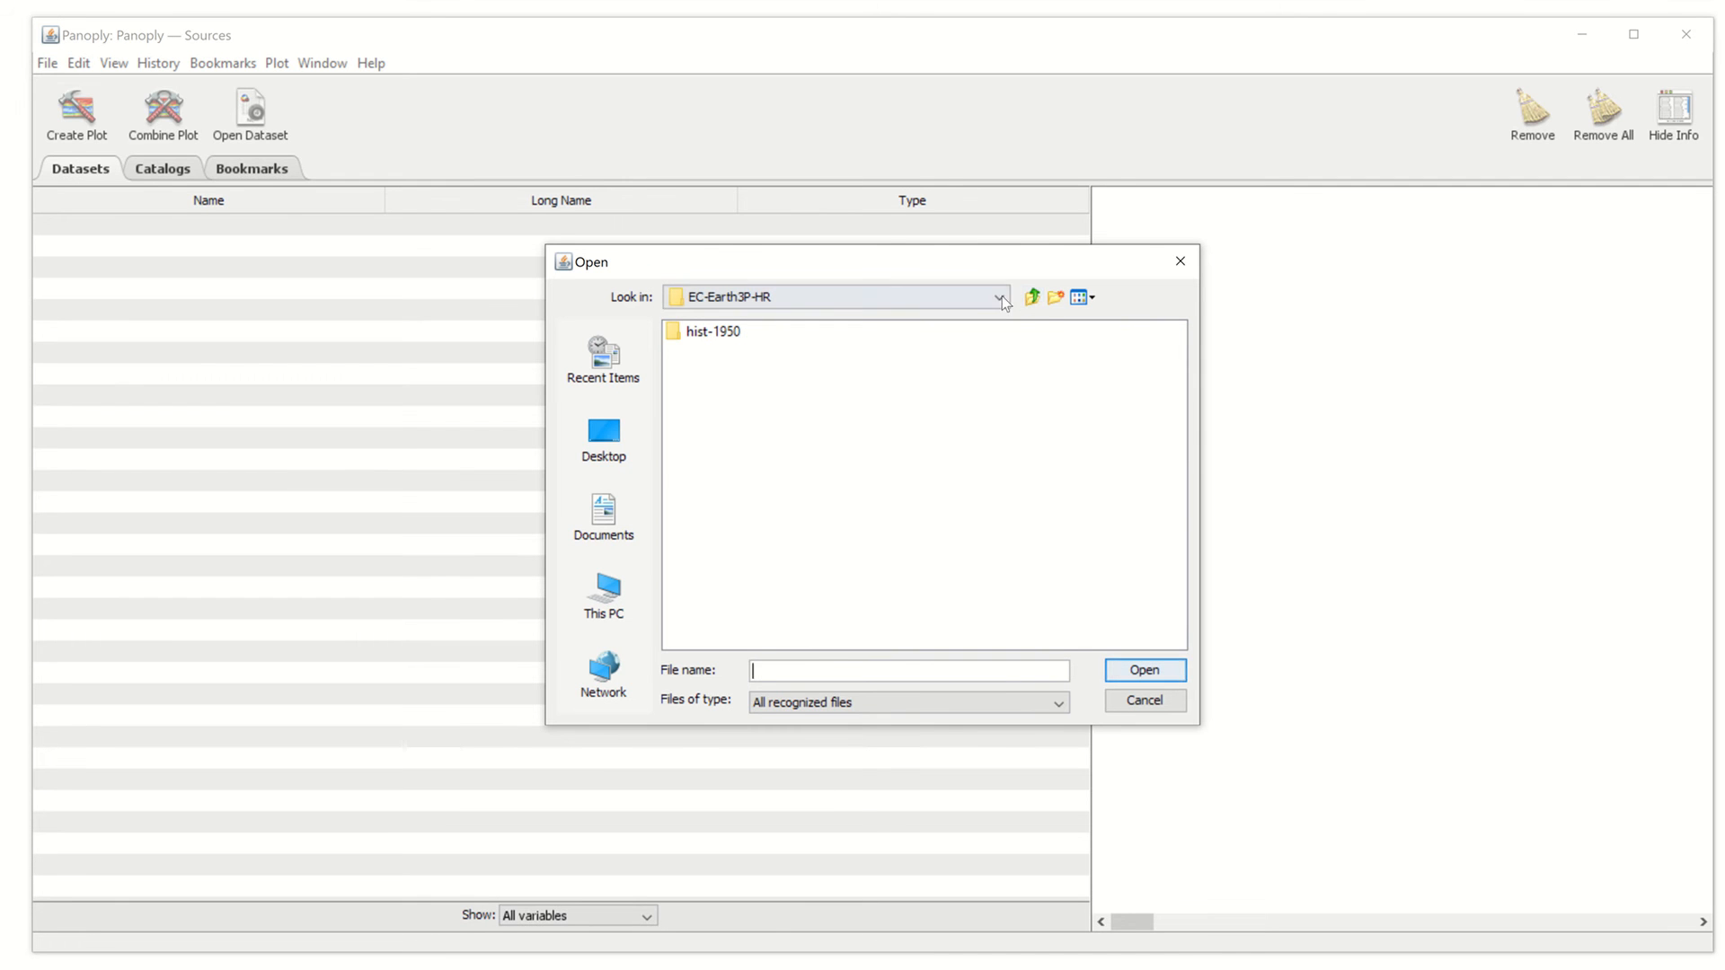
click(999, 297)
click(1000, 320)
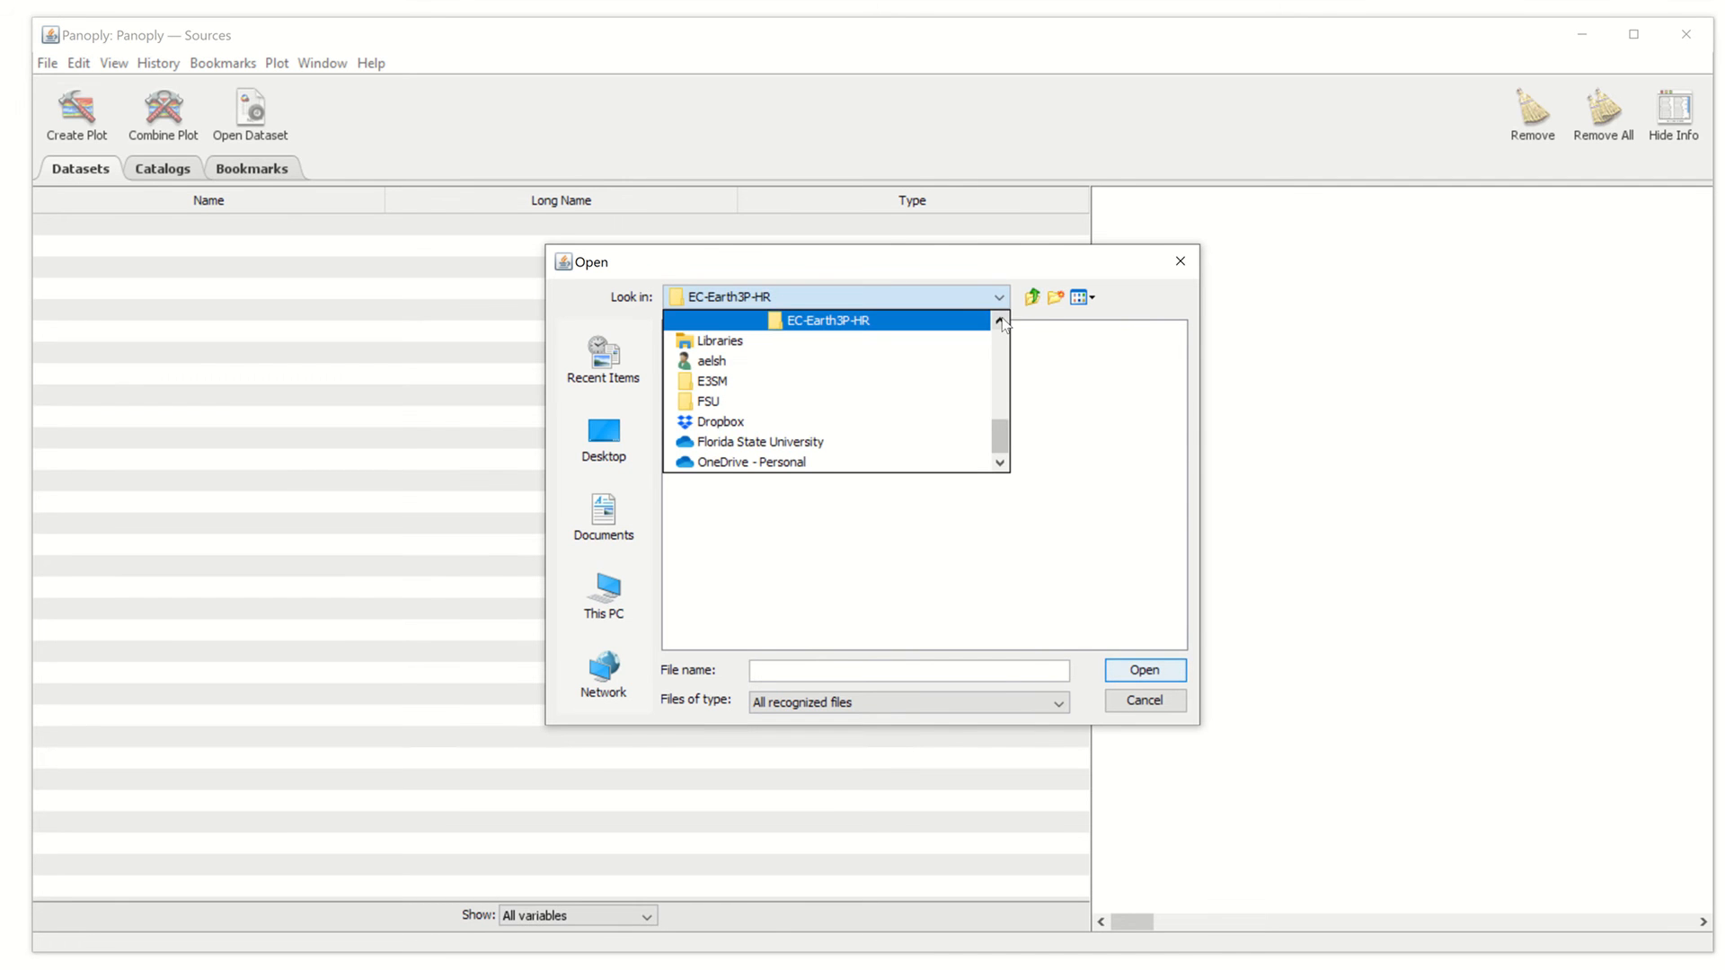
click(1000, 321)
click(1000, 321)
click(999, 321)
click(1000, 320)
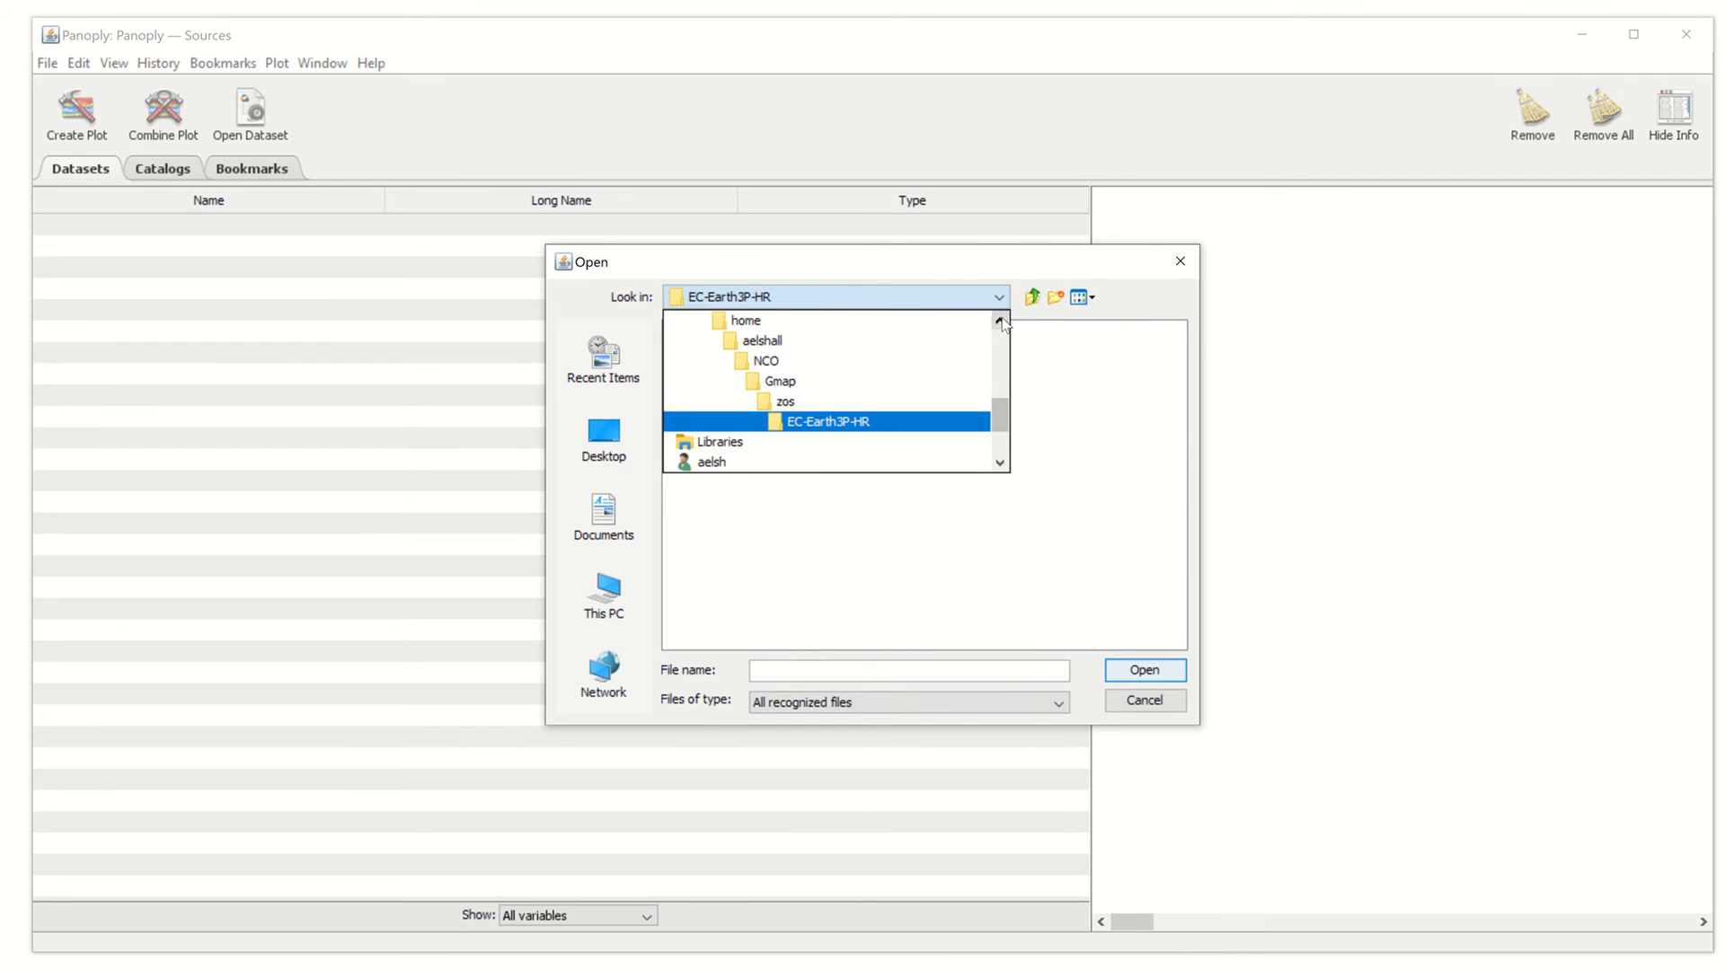
click(1001, 321)
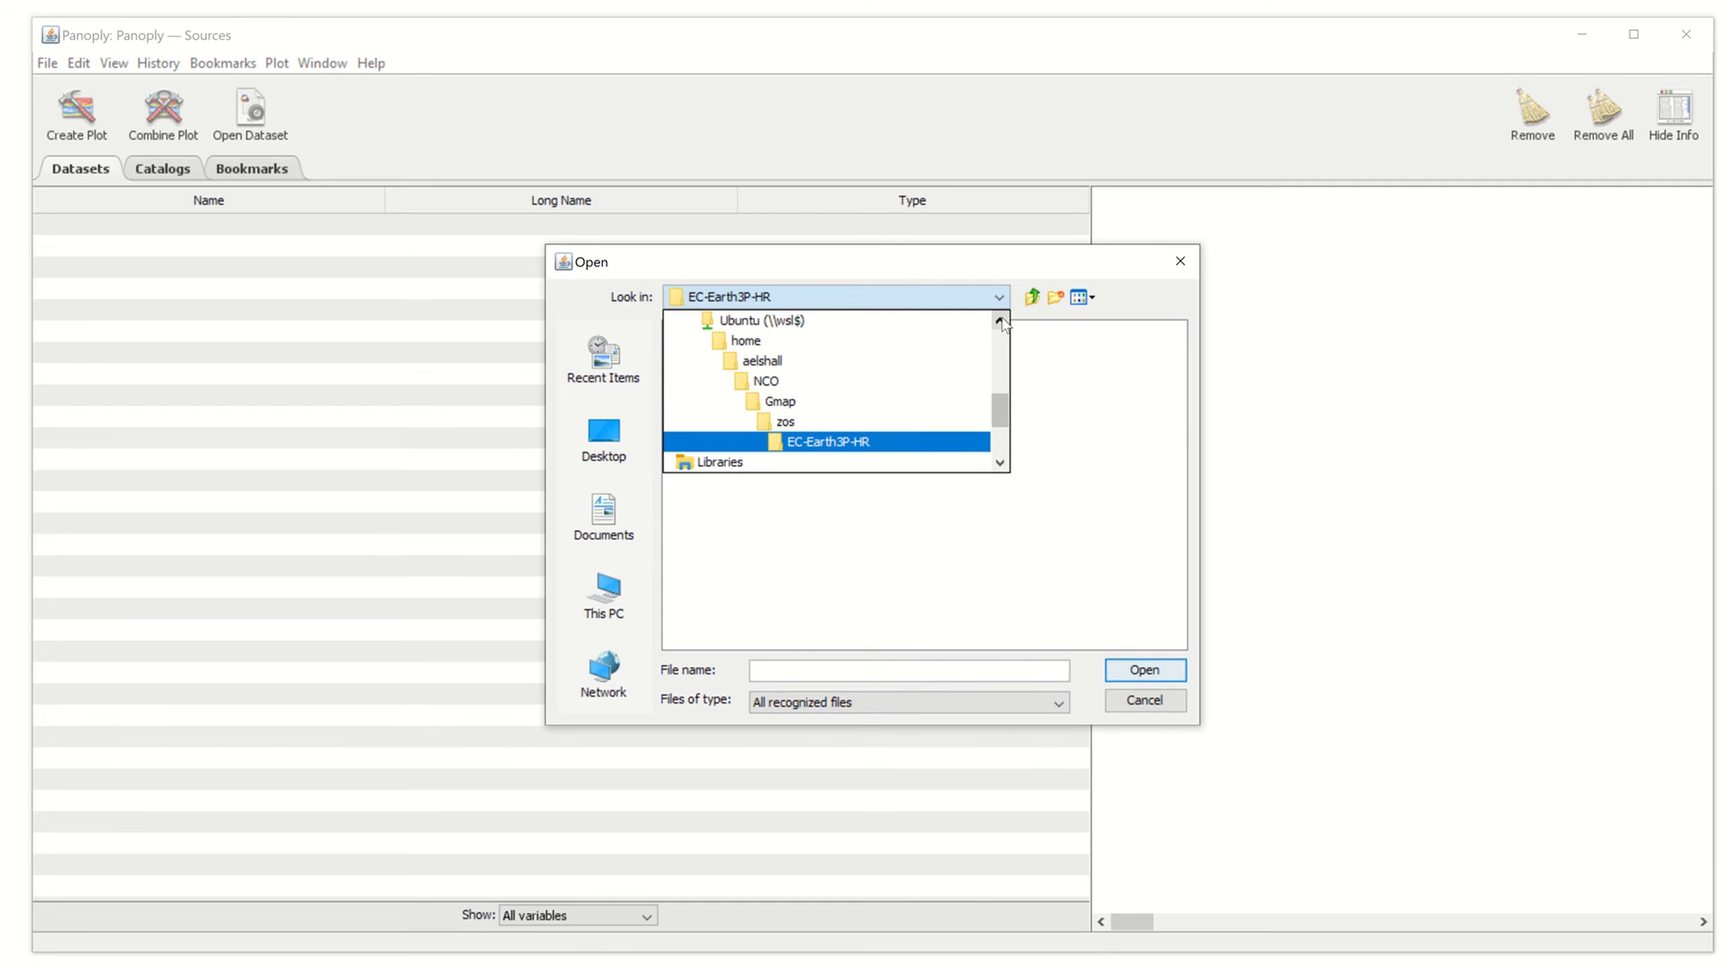
click(760, 385)
Open EC-Earth3P-HR_hist-1950_r1i1p2f1.nc from FLmap/zos/260W285S_17S35N/data
click(703, 353)
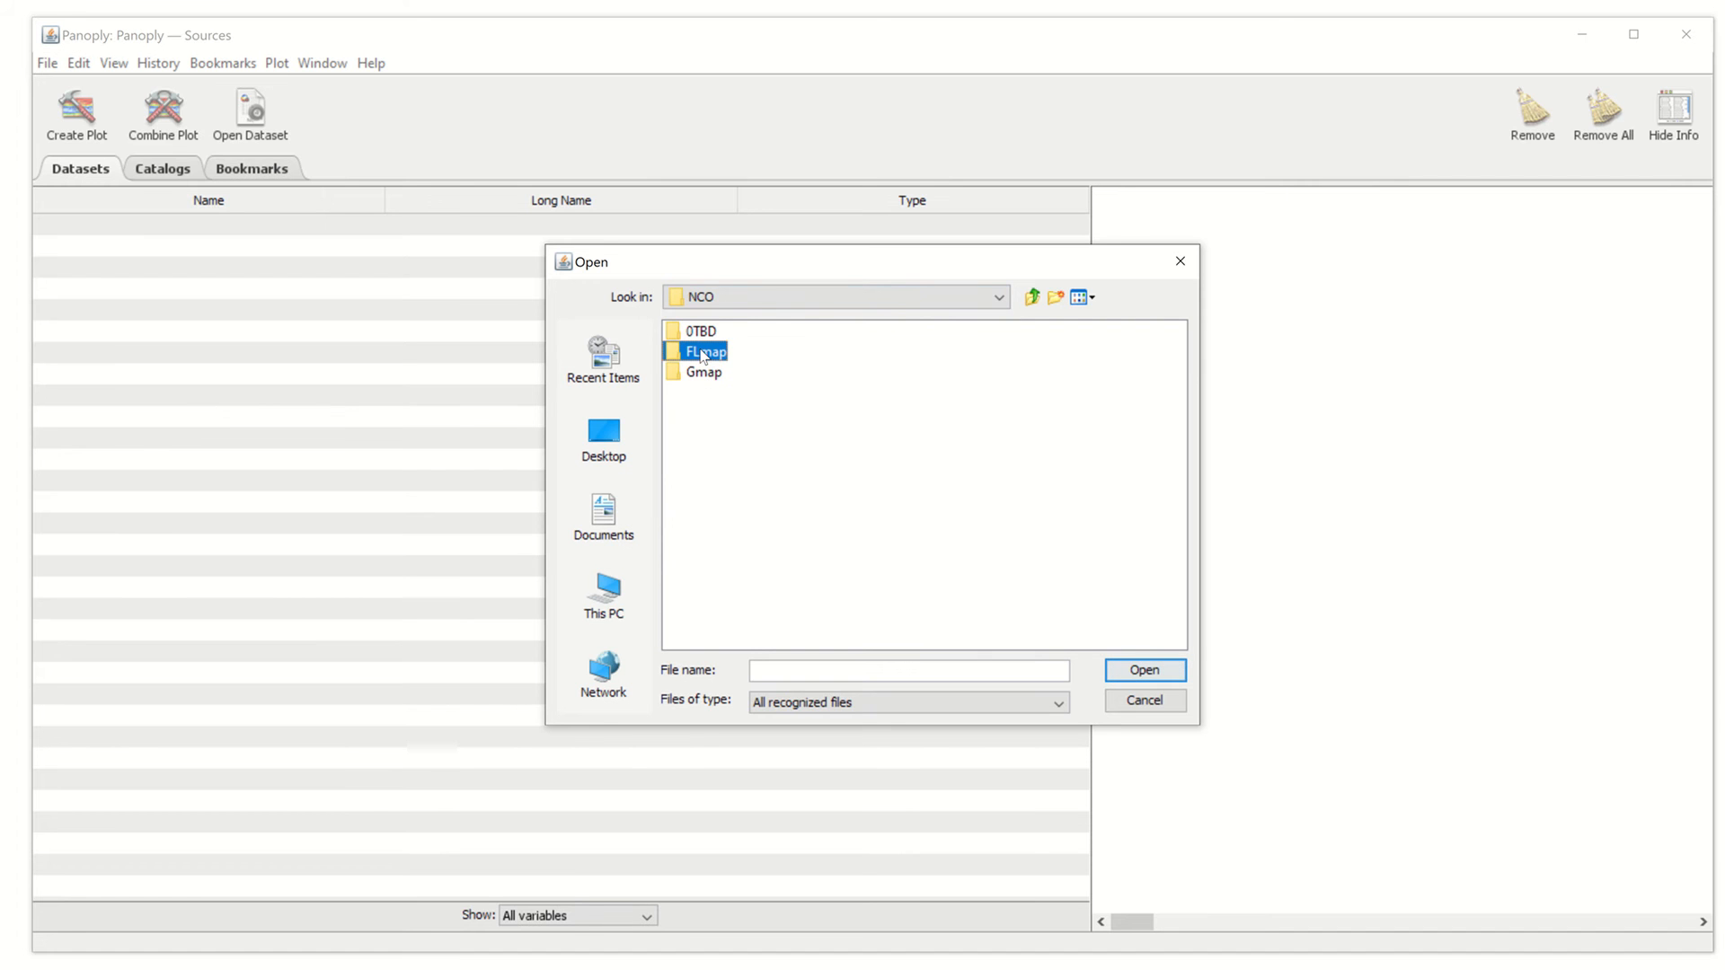
click(687, 334)
double_click(687, 333)
click(744, 340)
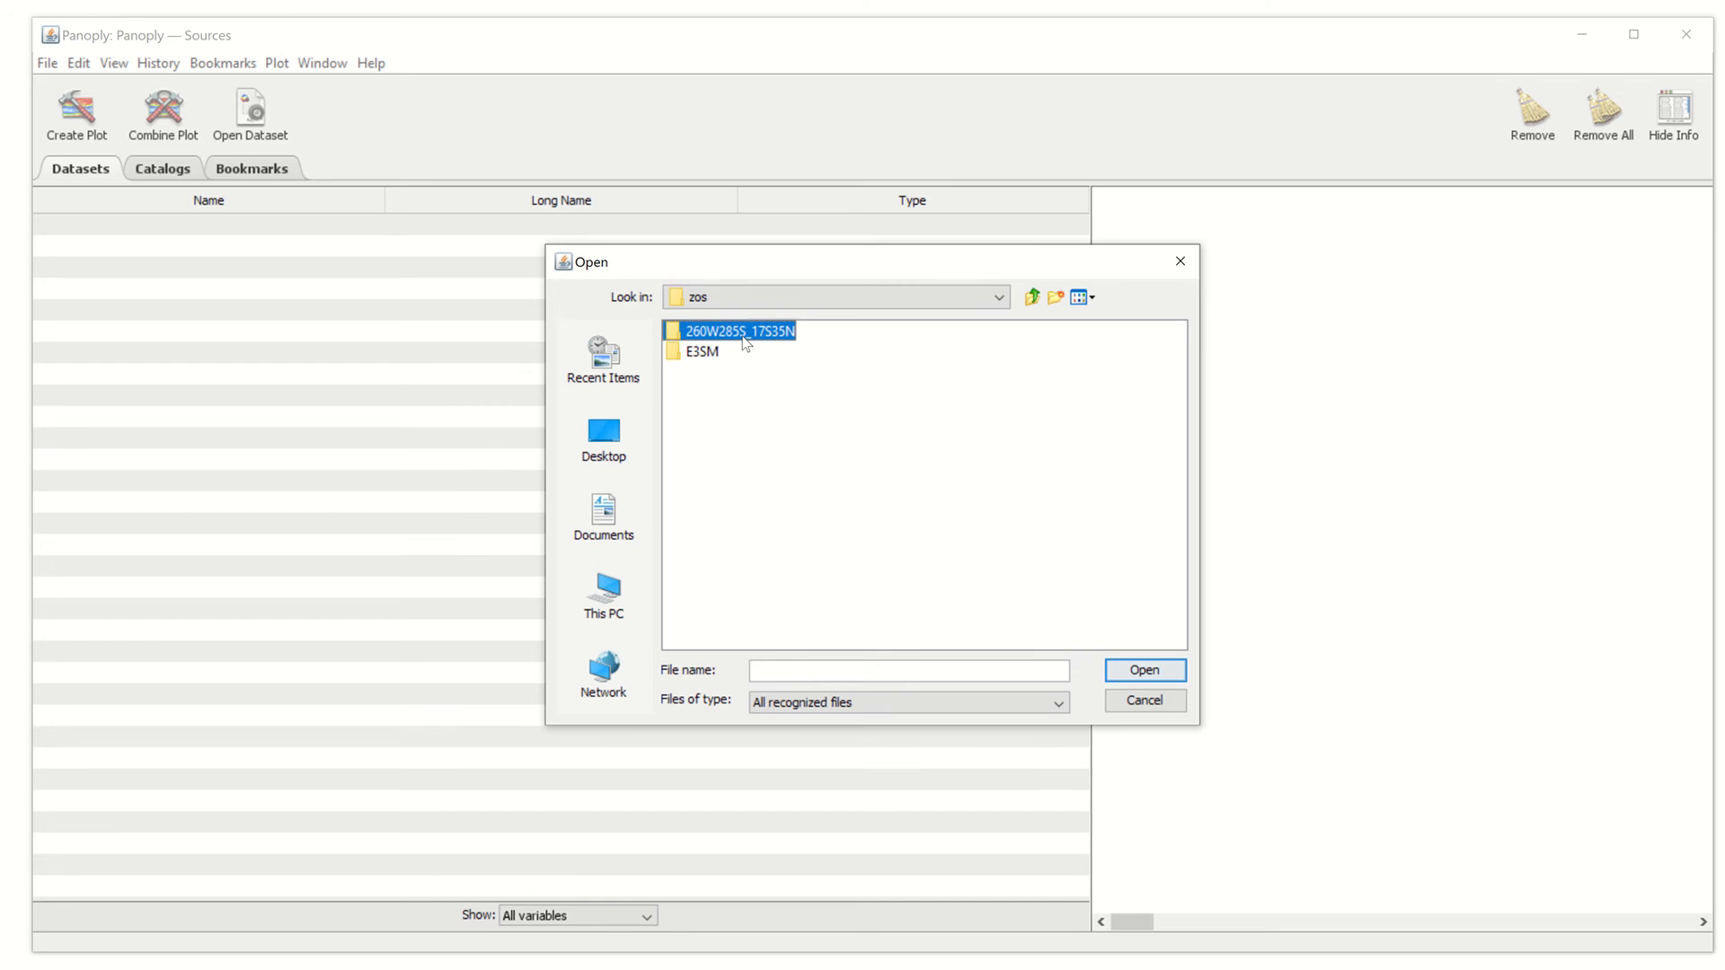
double_click(743, 340)
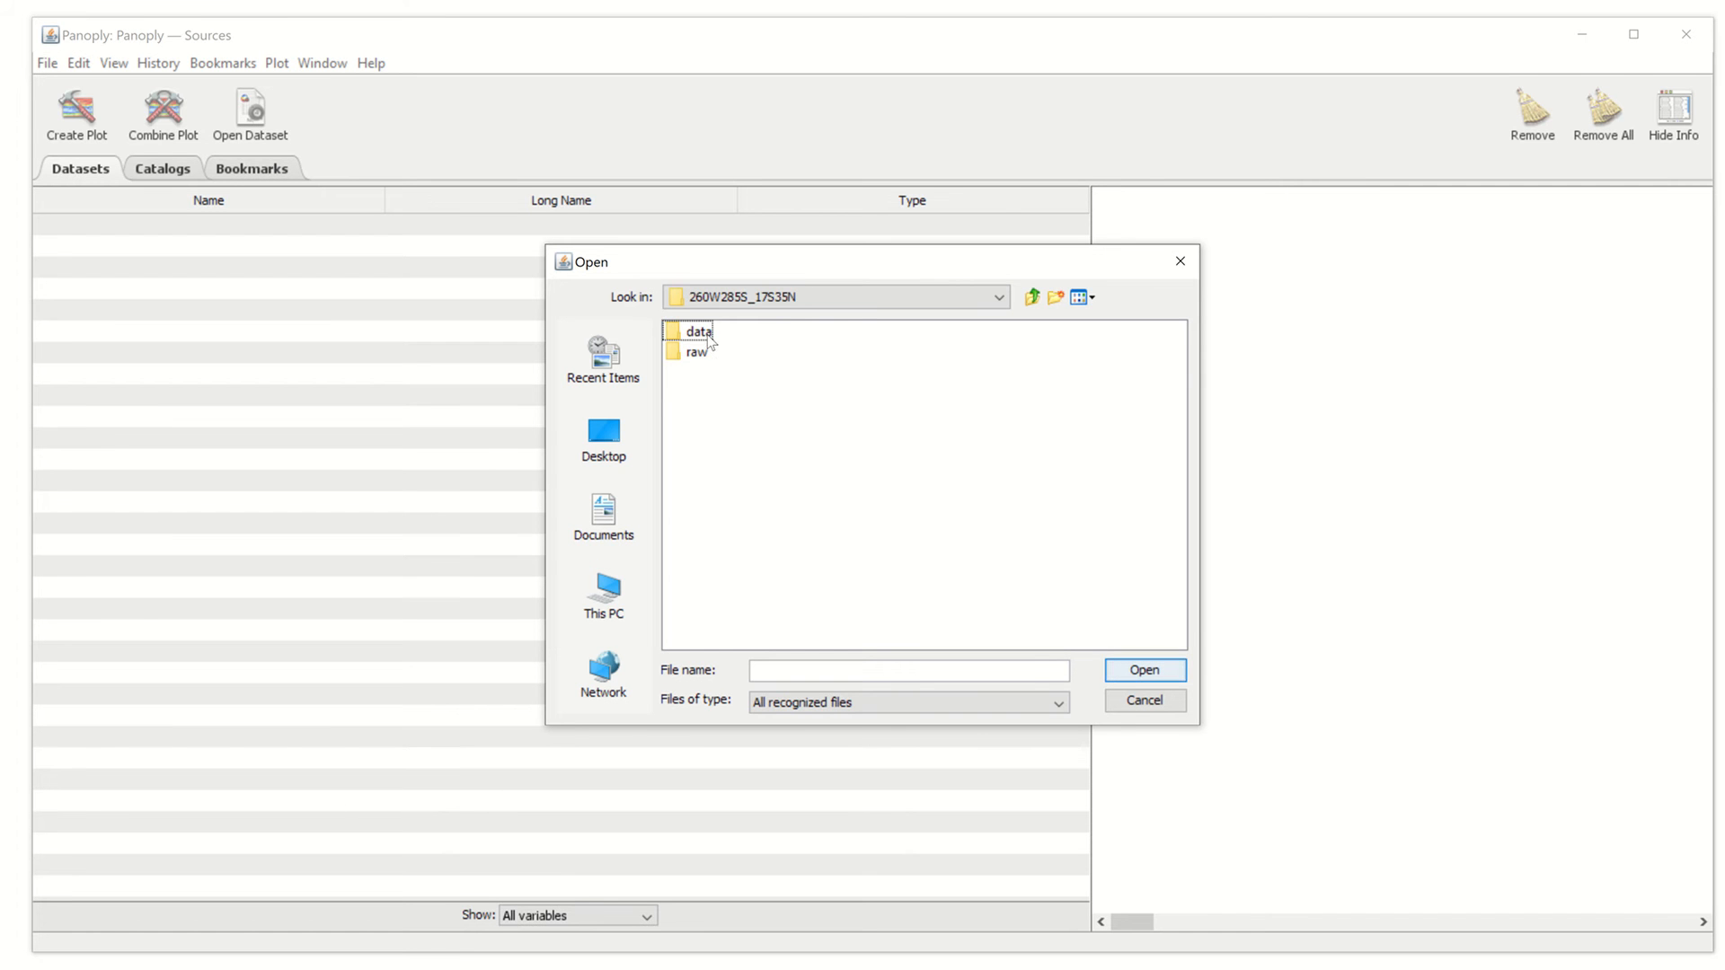
click(708, 338)
double_click(707, 338)
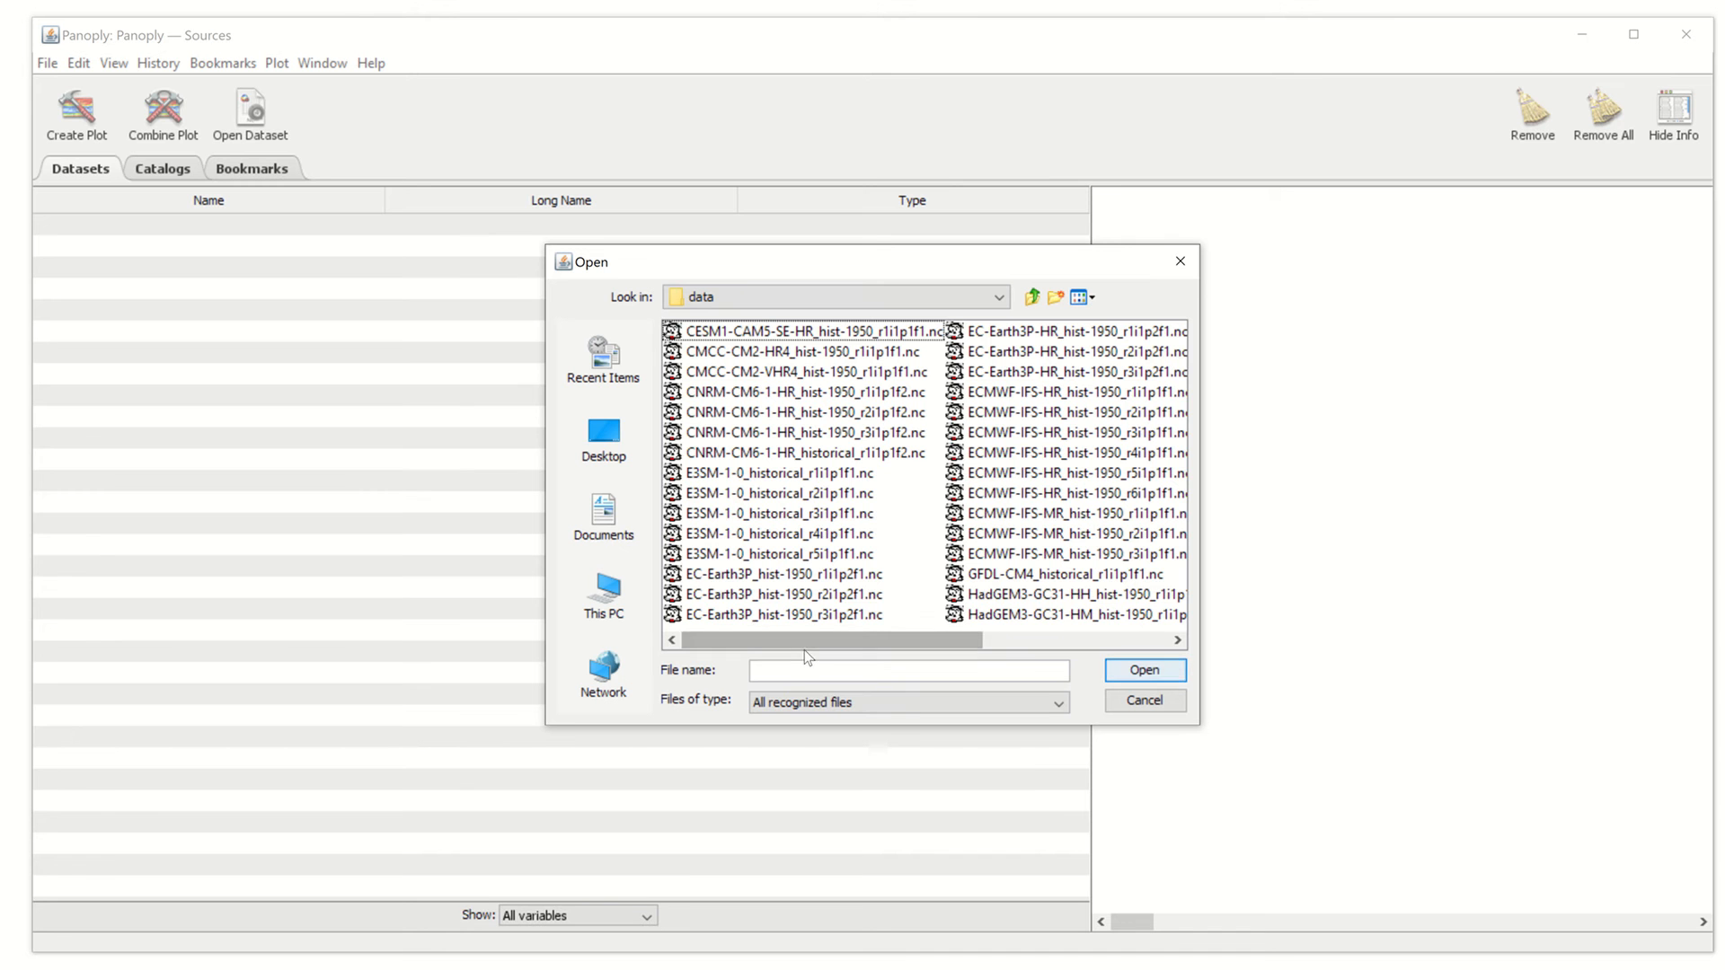
drag(809, 640, 887, 643)
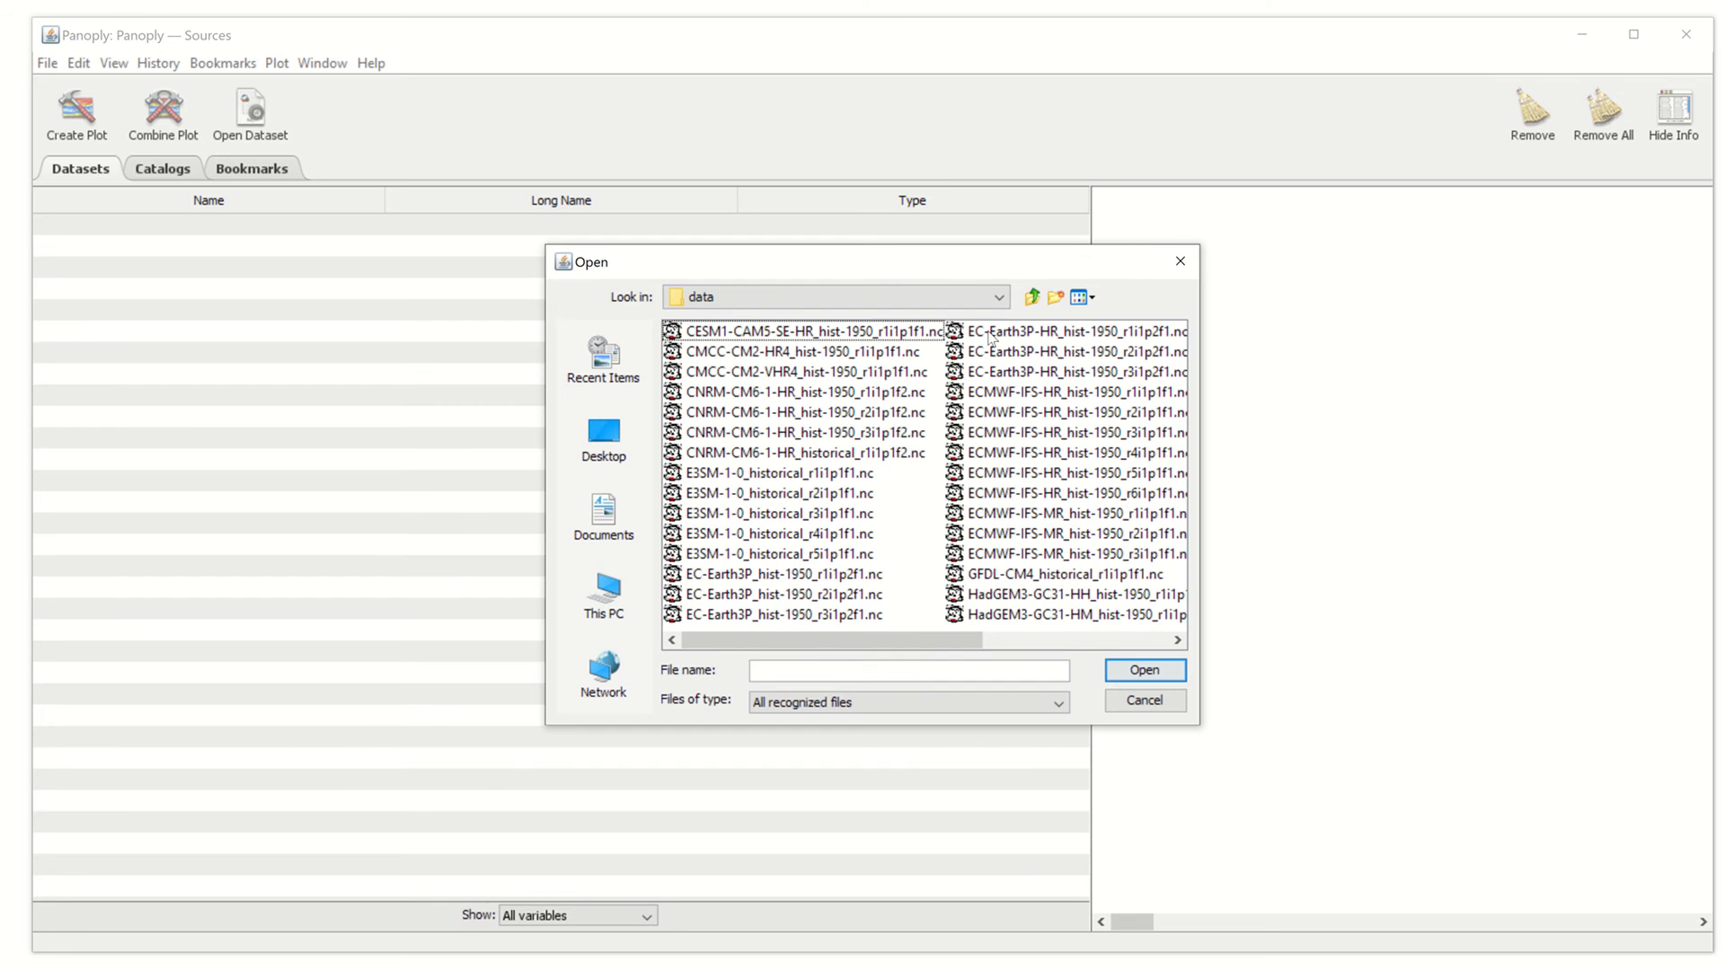
click(989, 333)
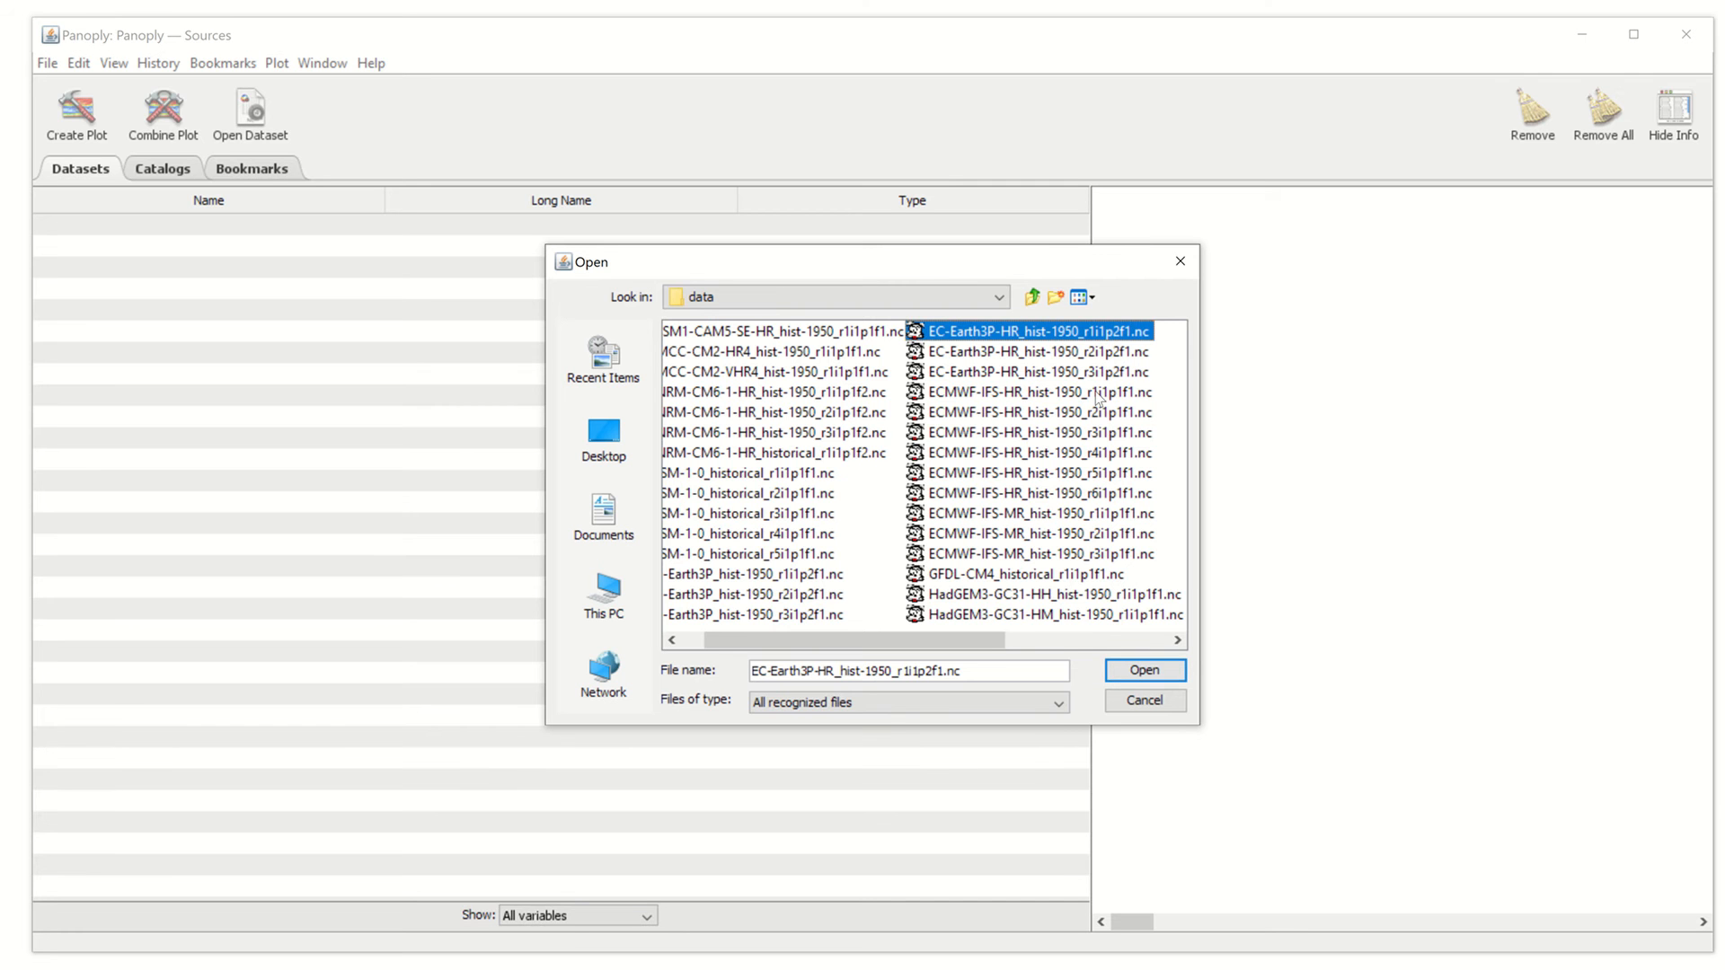
click(1143, 672)
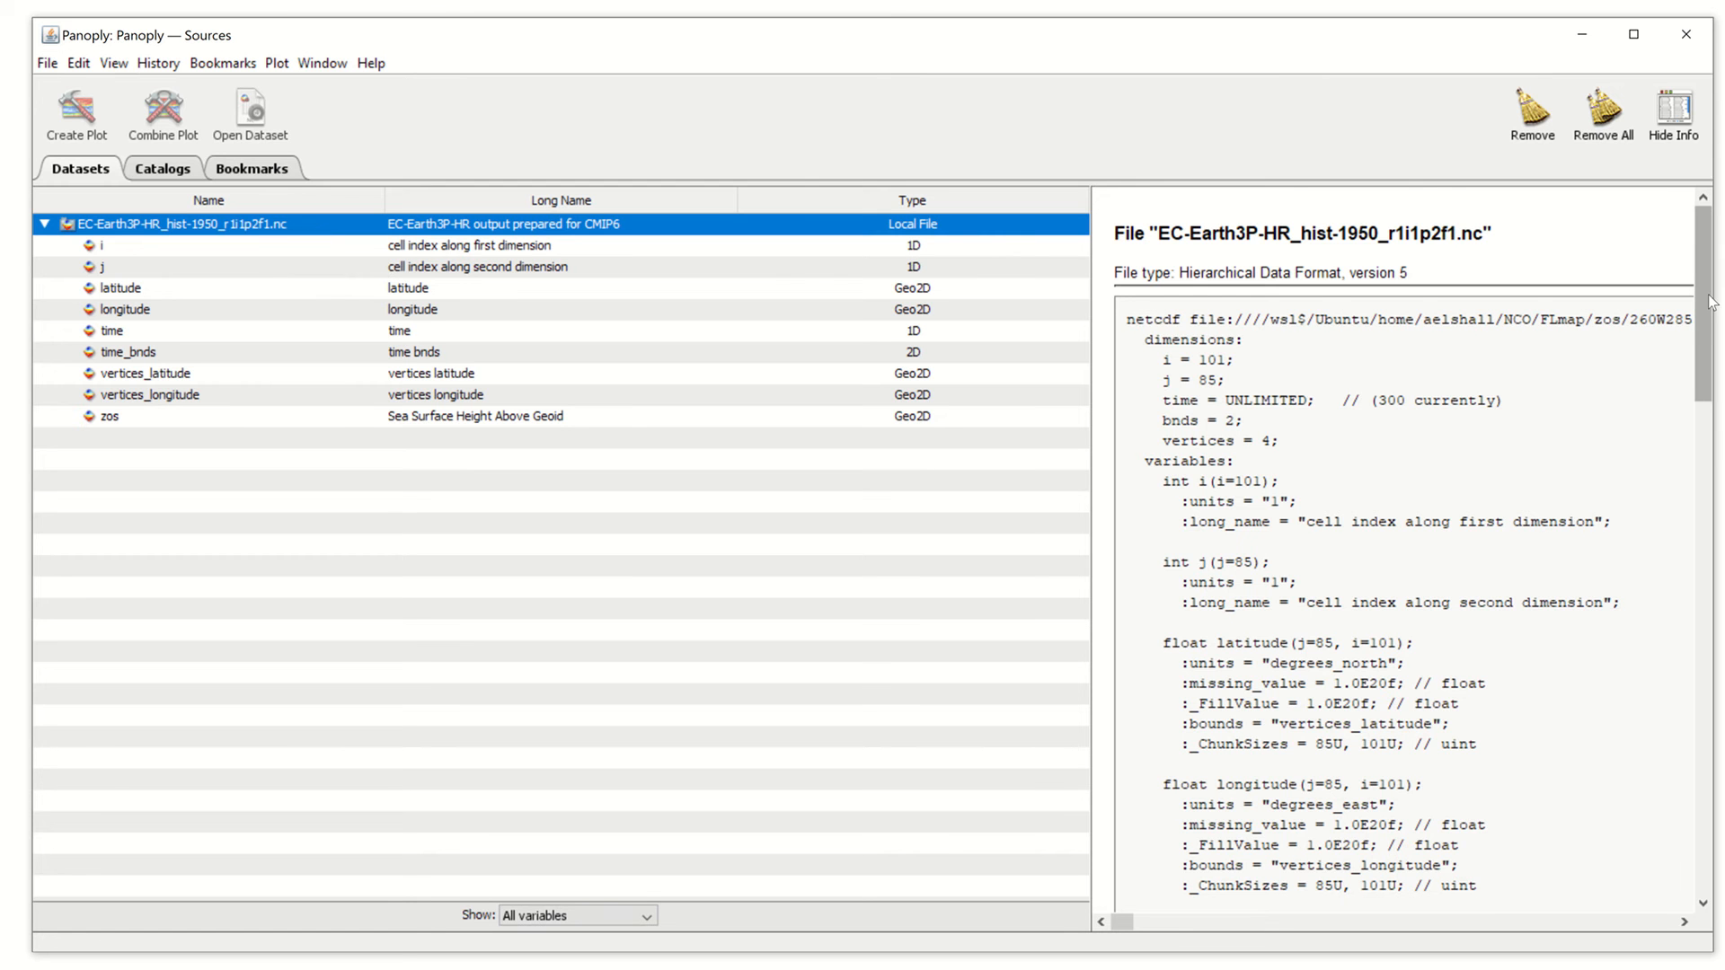
Show the zos variable's details: 300 time steps on an 85 by 101 grid, in metres
mouse_move(1709, 302)
mouse_down()
mouse_move(1713, 729)
mouse_move(1710, 303)
mouse_up()
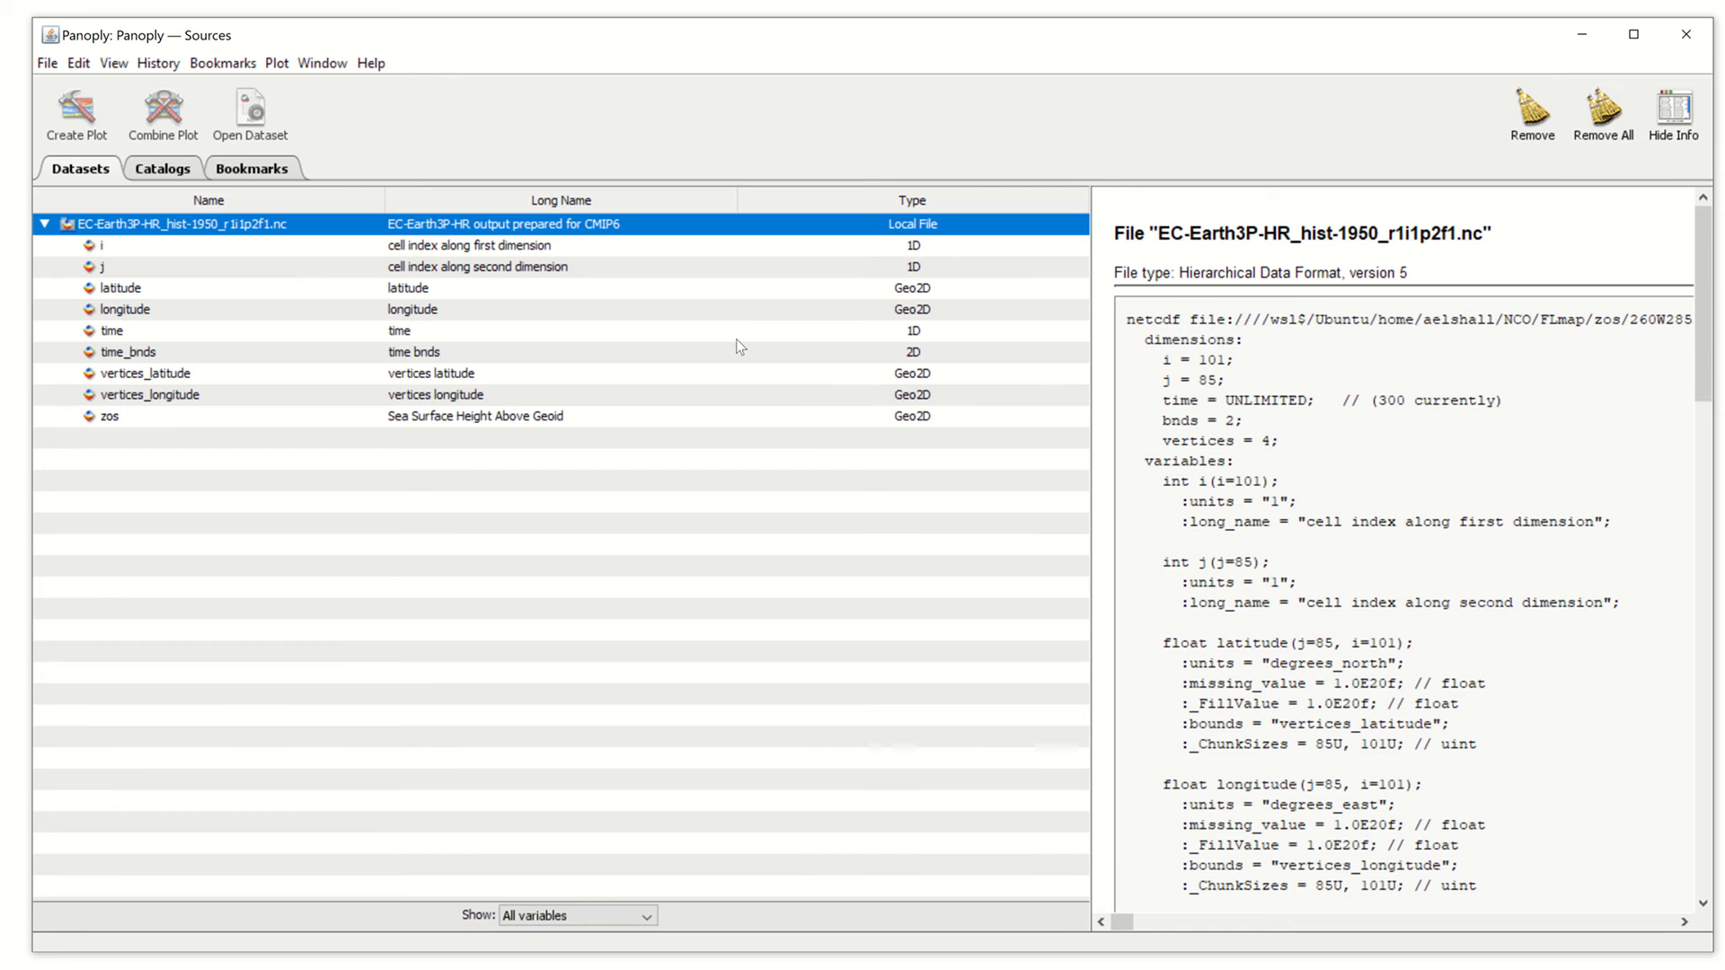
scroll(1485, 466, down, 20)
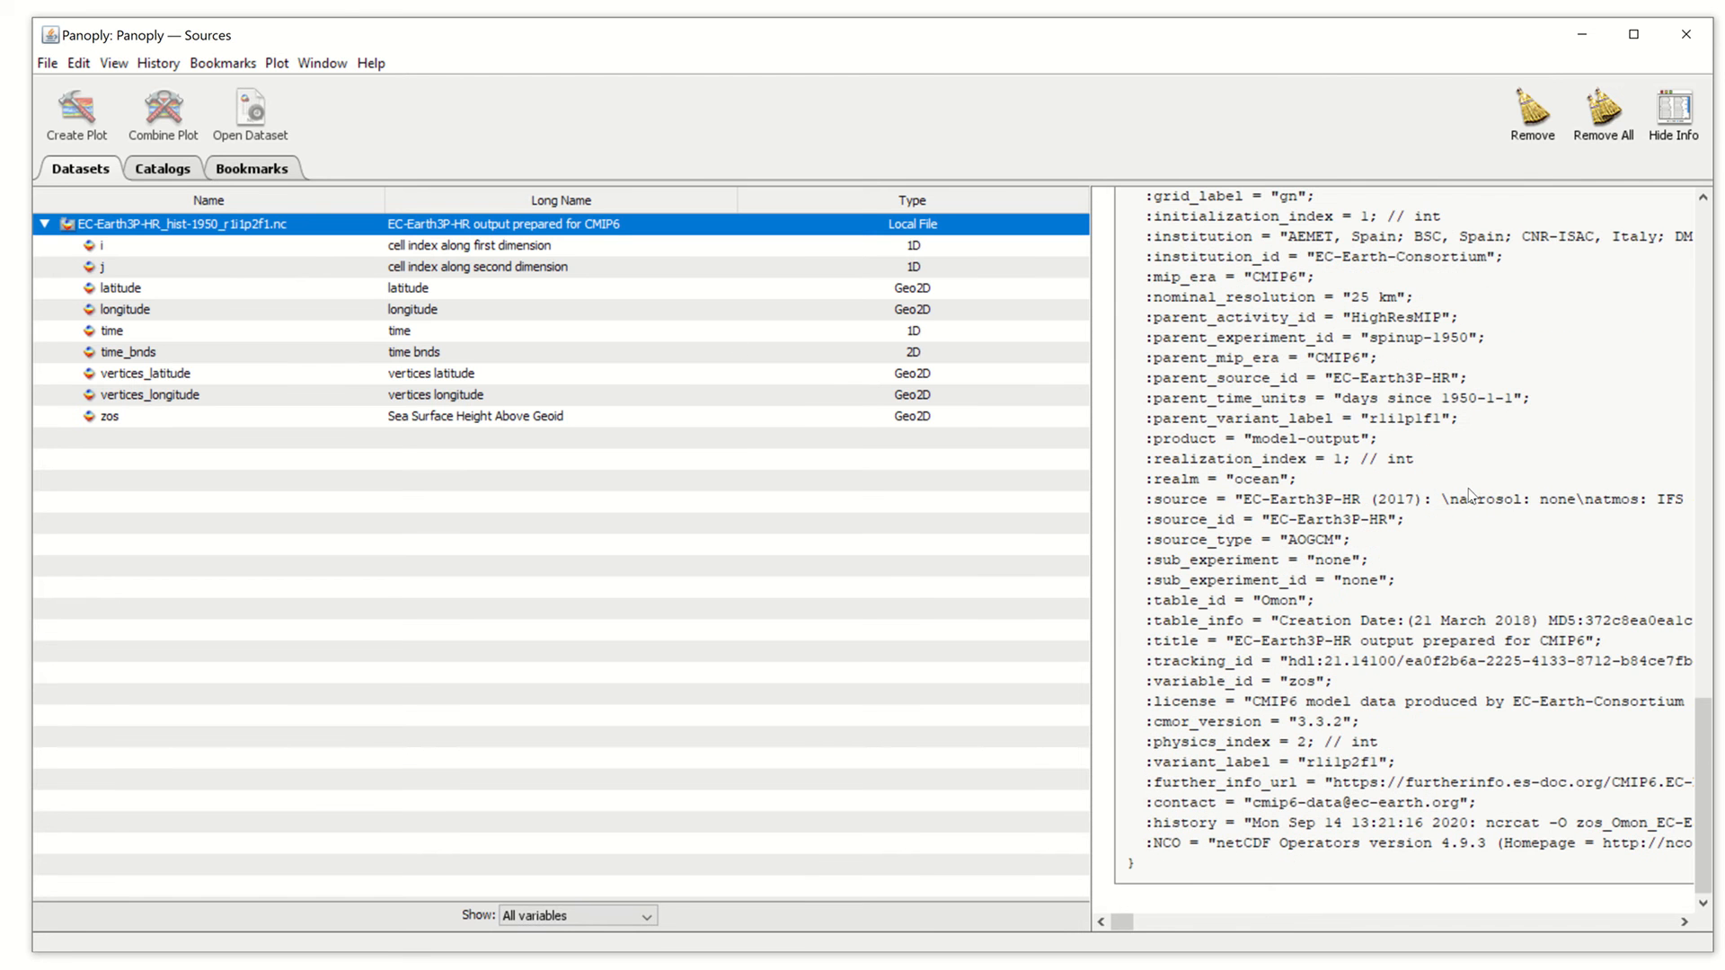
click(352, 419)
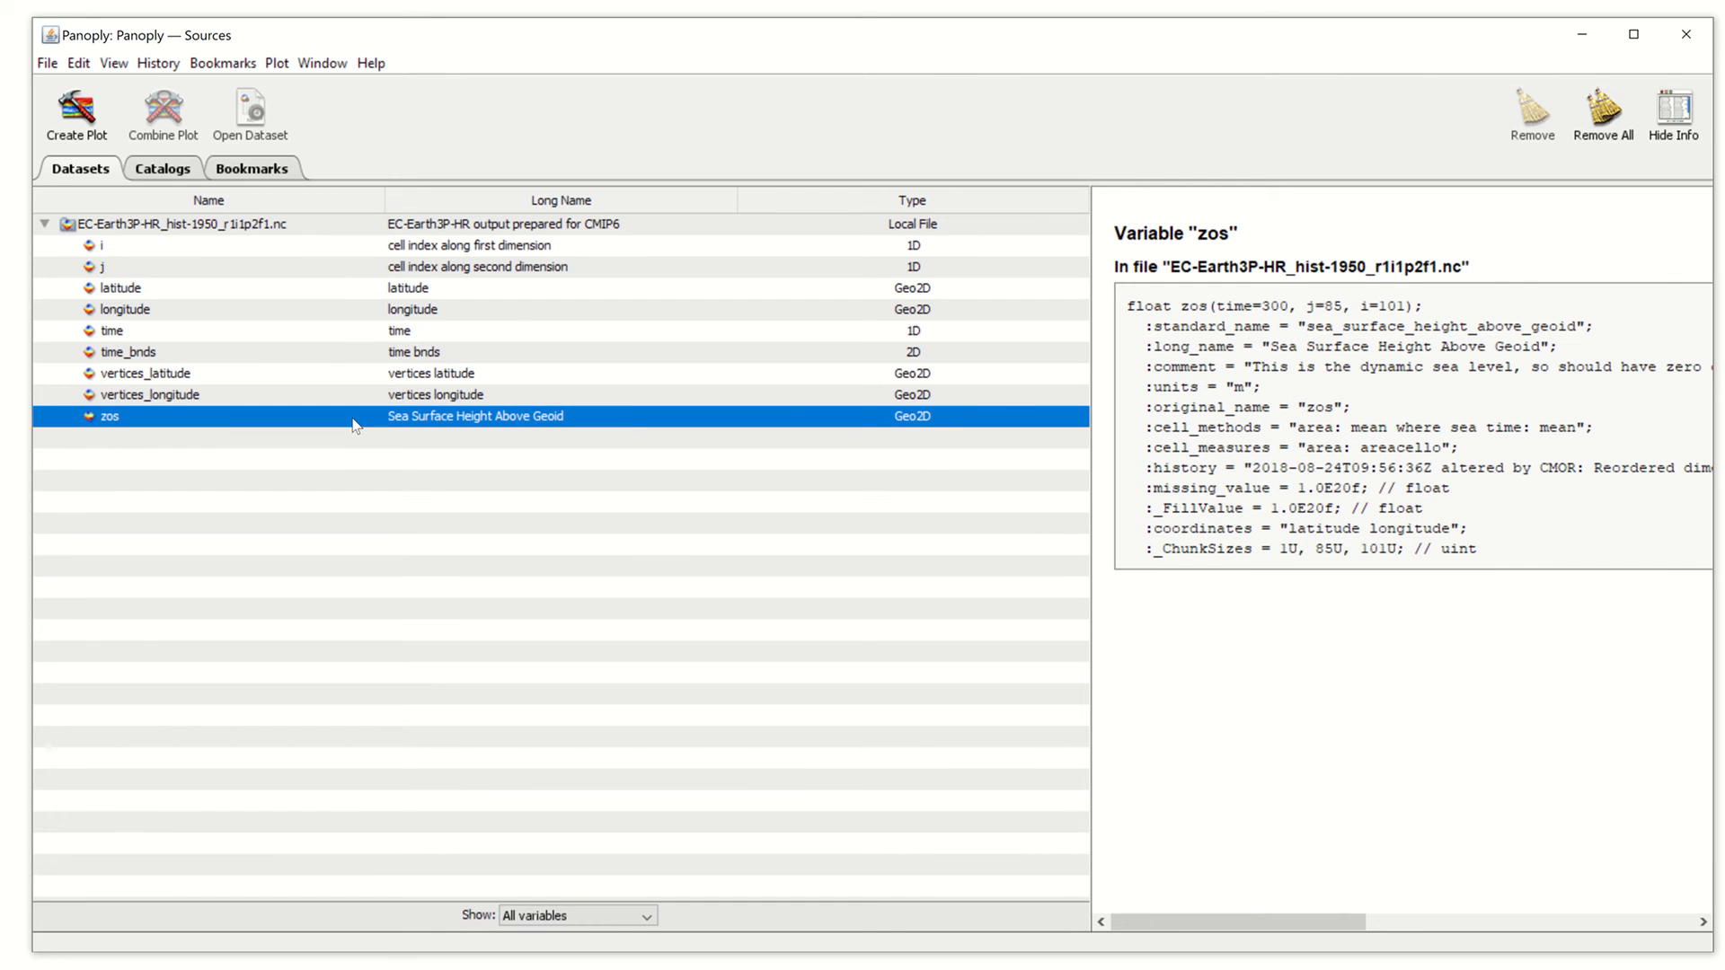
right_click(353, 425)
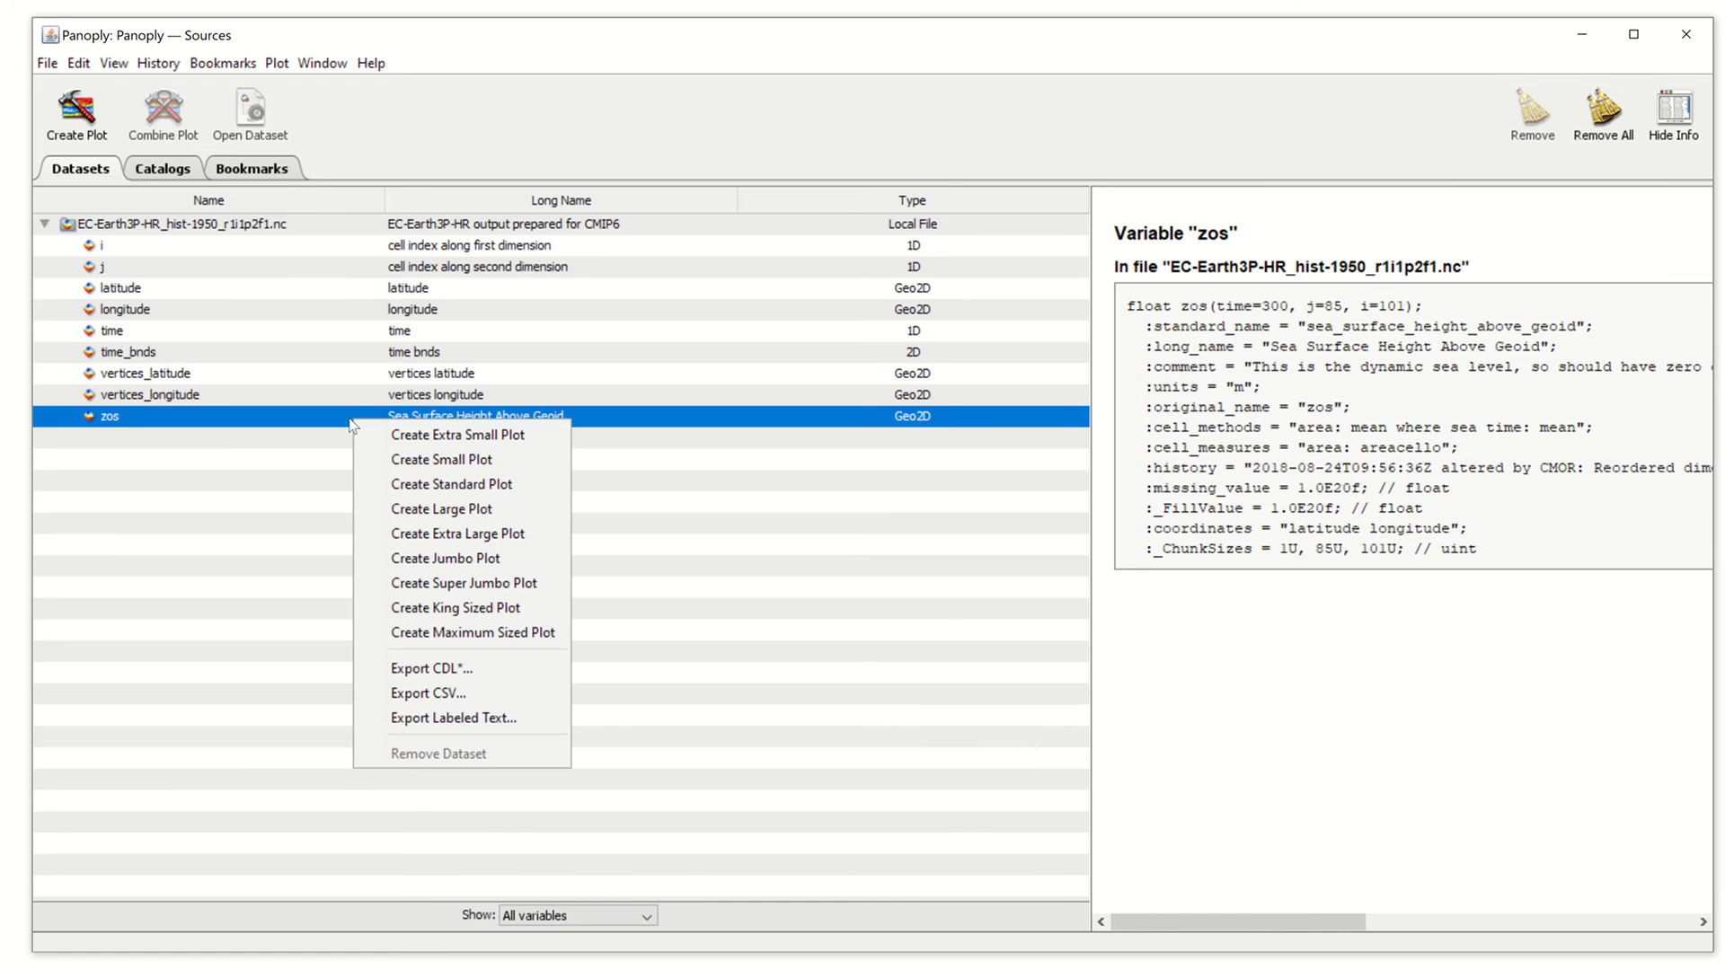
Create a georeferenced longitude-latitude map of zos, showing January 1990 over the Caribbean
click(351, 426)
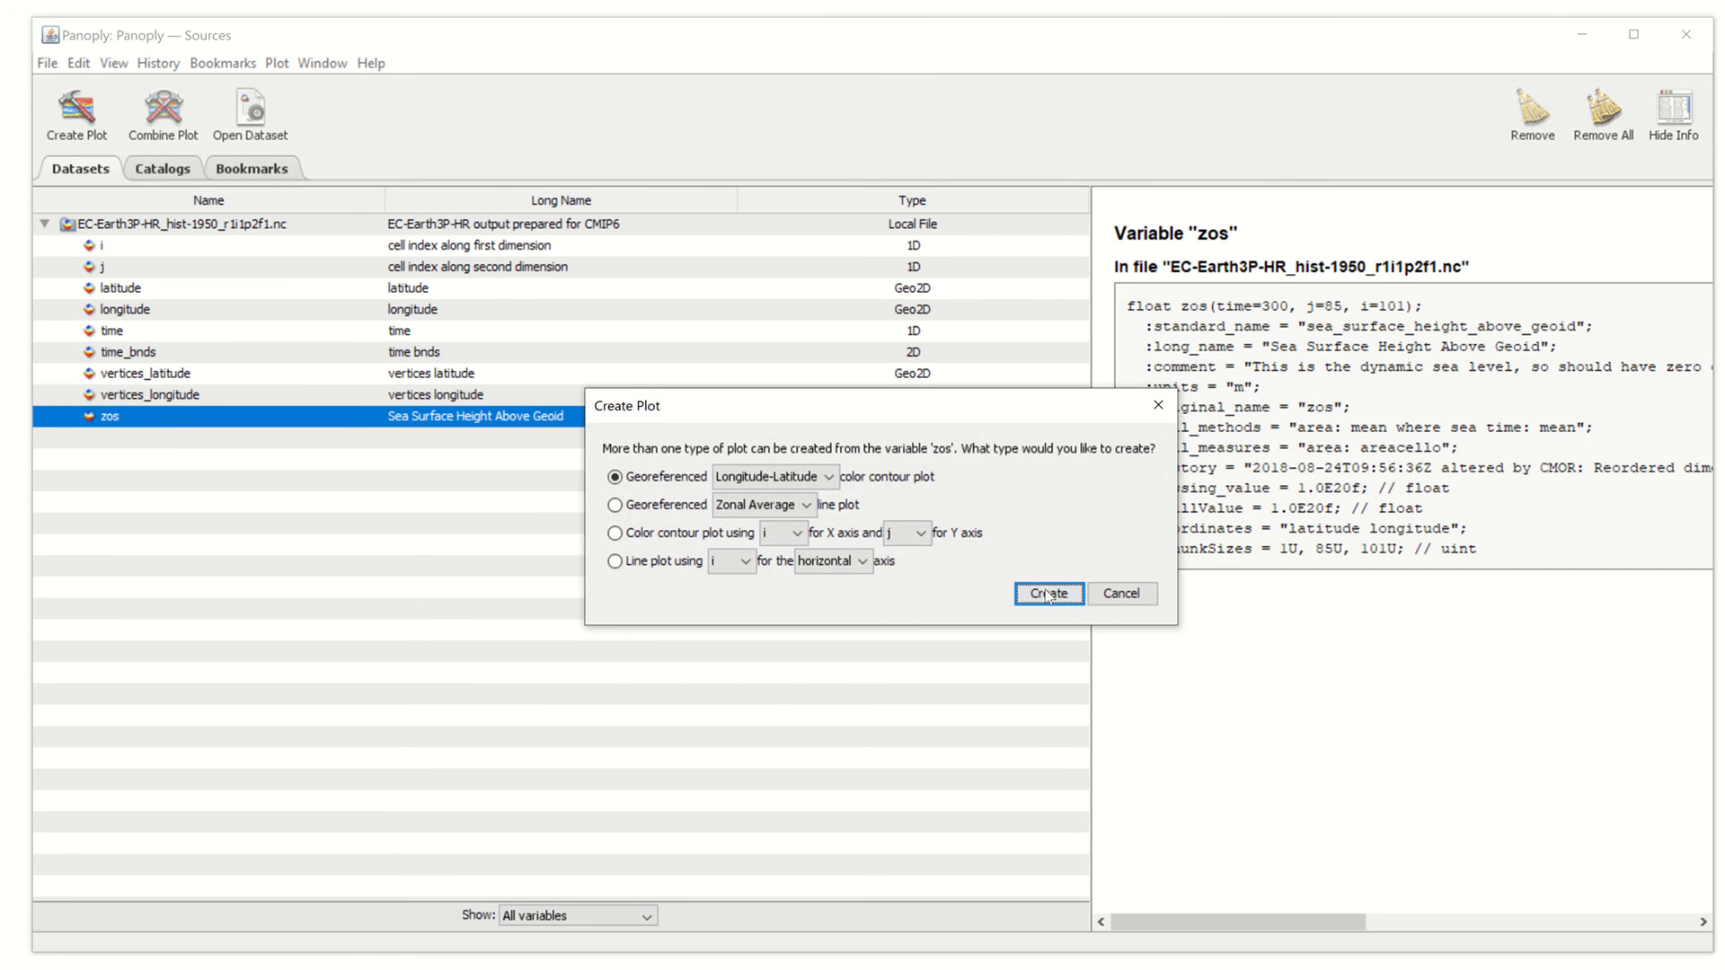
click(1043, 589)
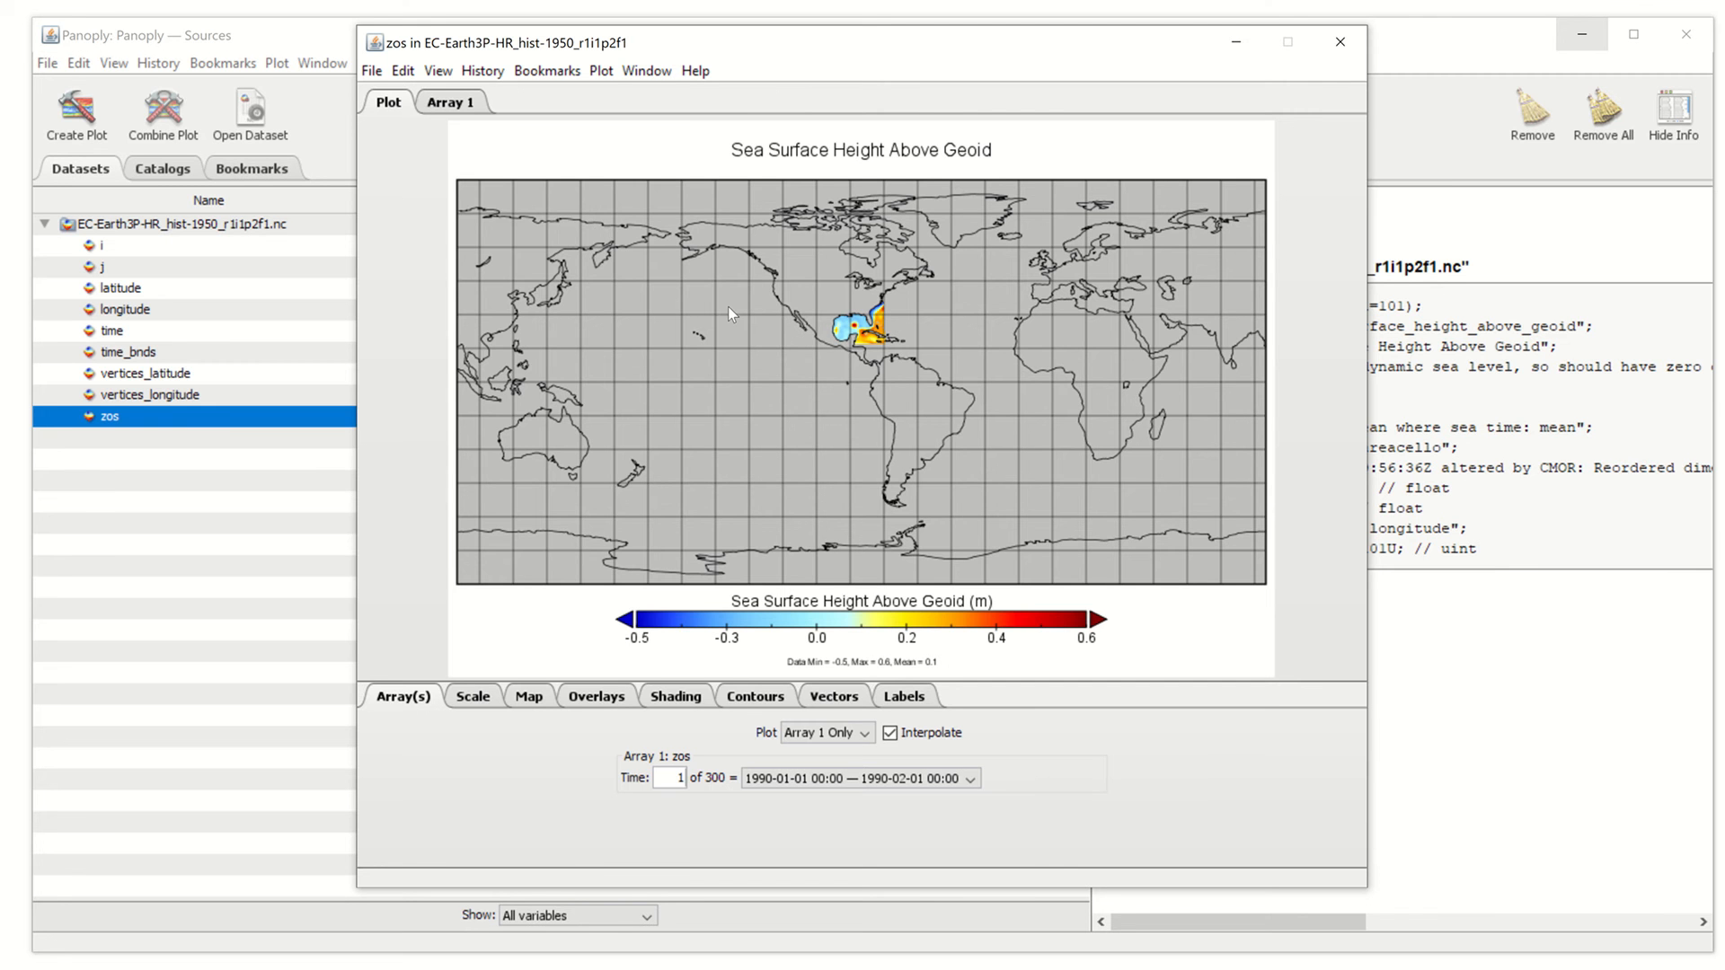
Zoom the map in toward the Gulf of Mexico and show the Scale settings
click(731, 309)
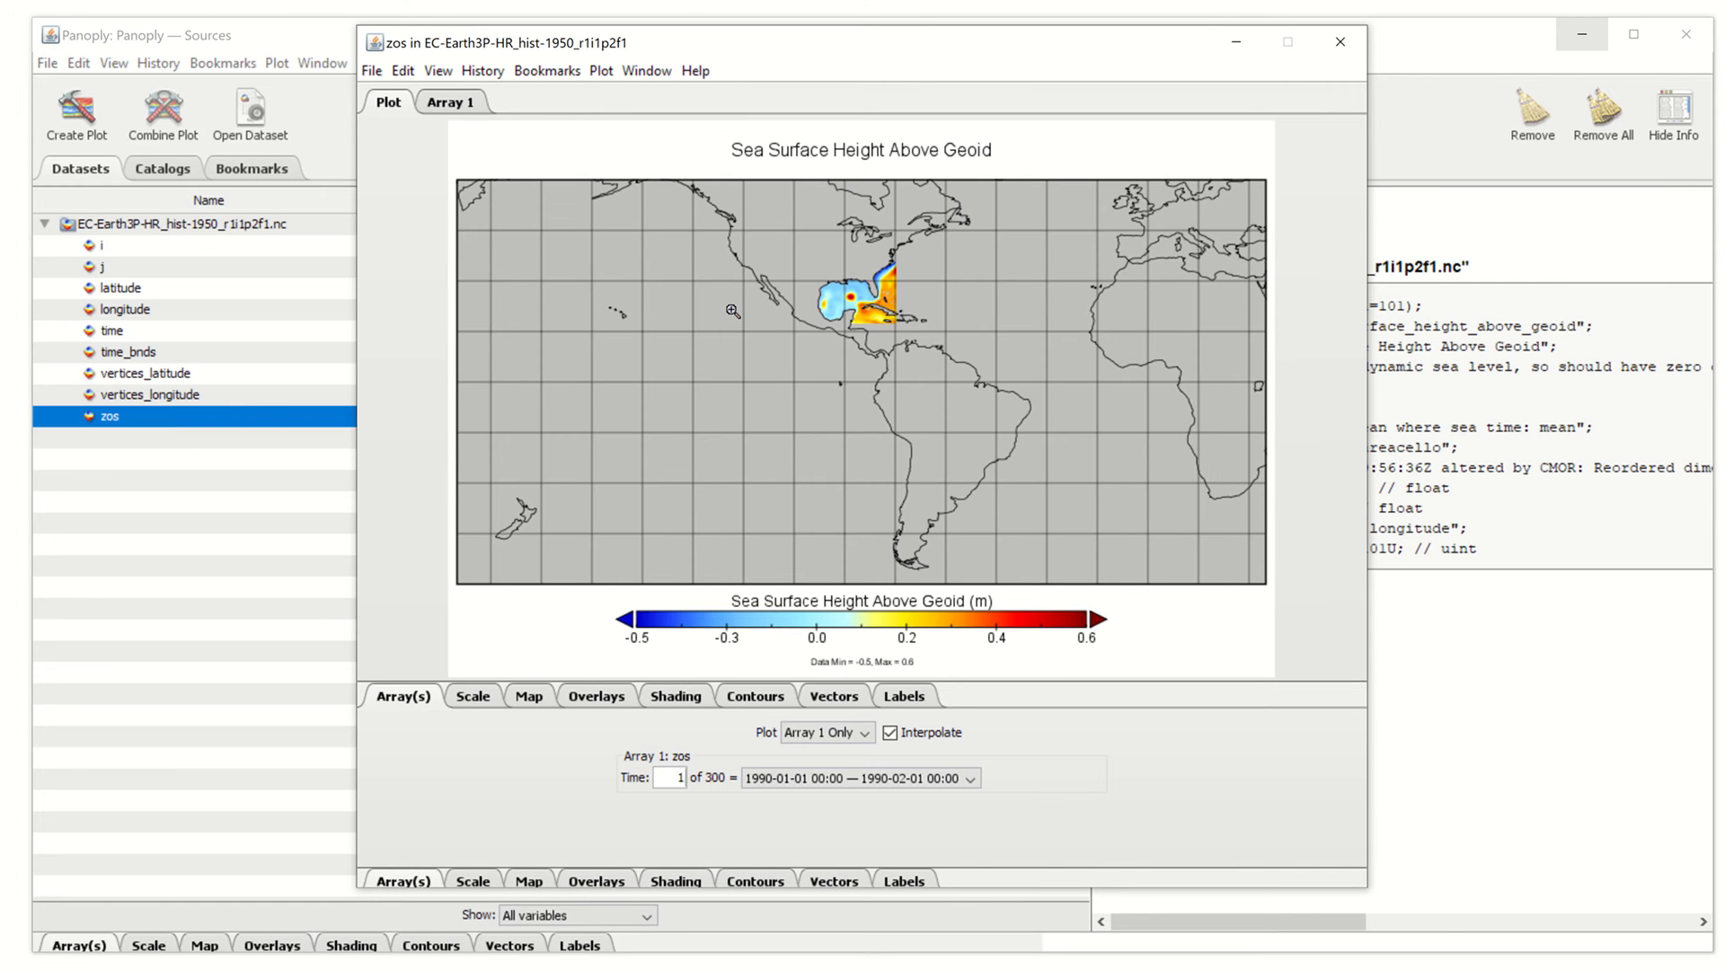
click(733, 311)
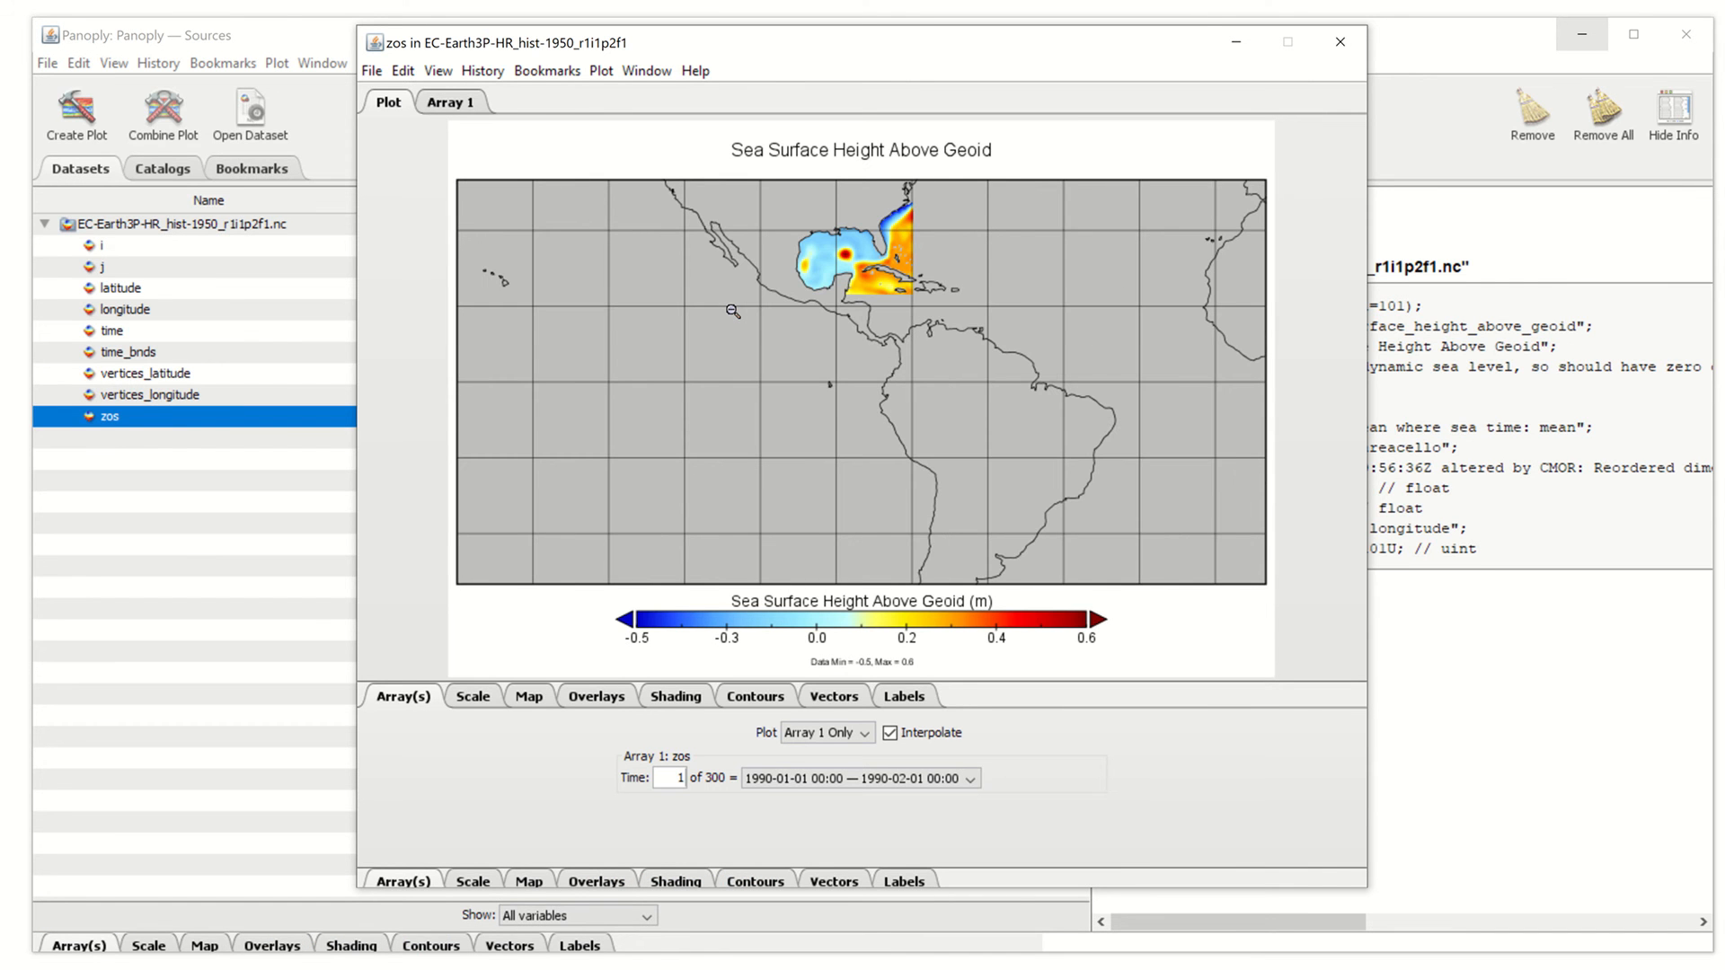
click(733, 311)
click(733, 311)
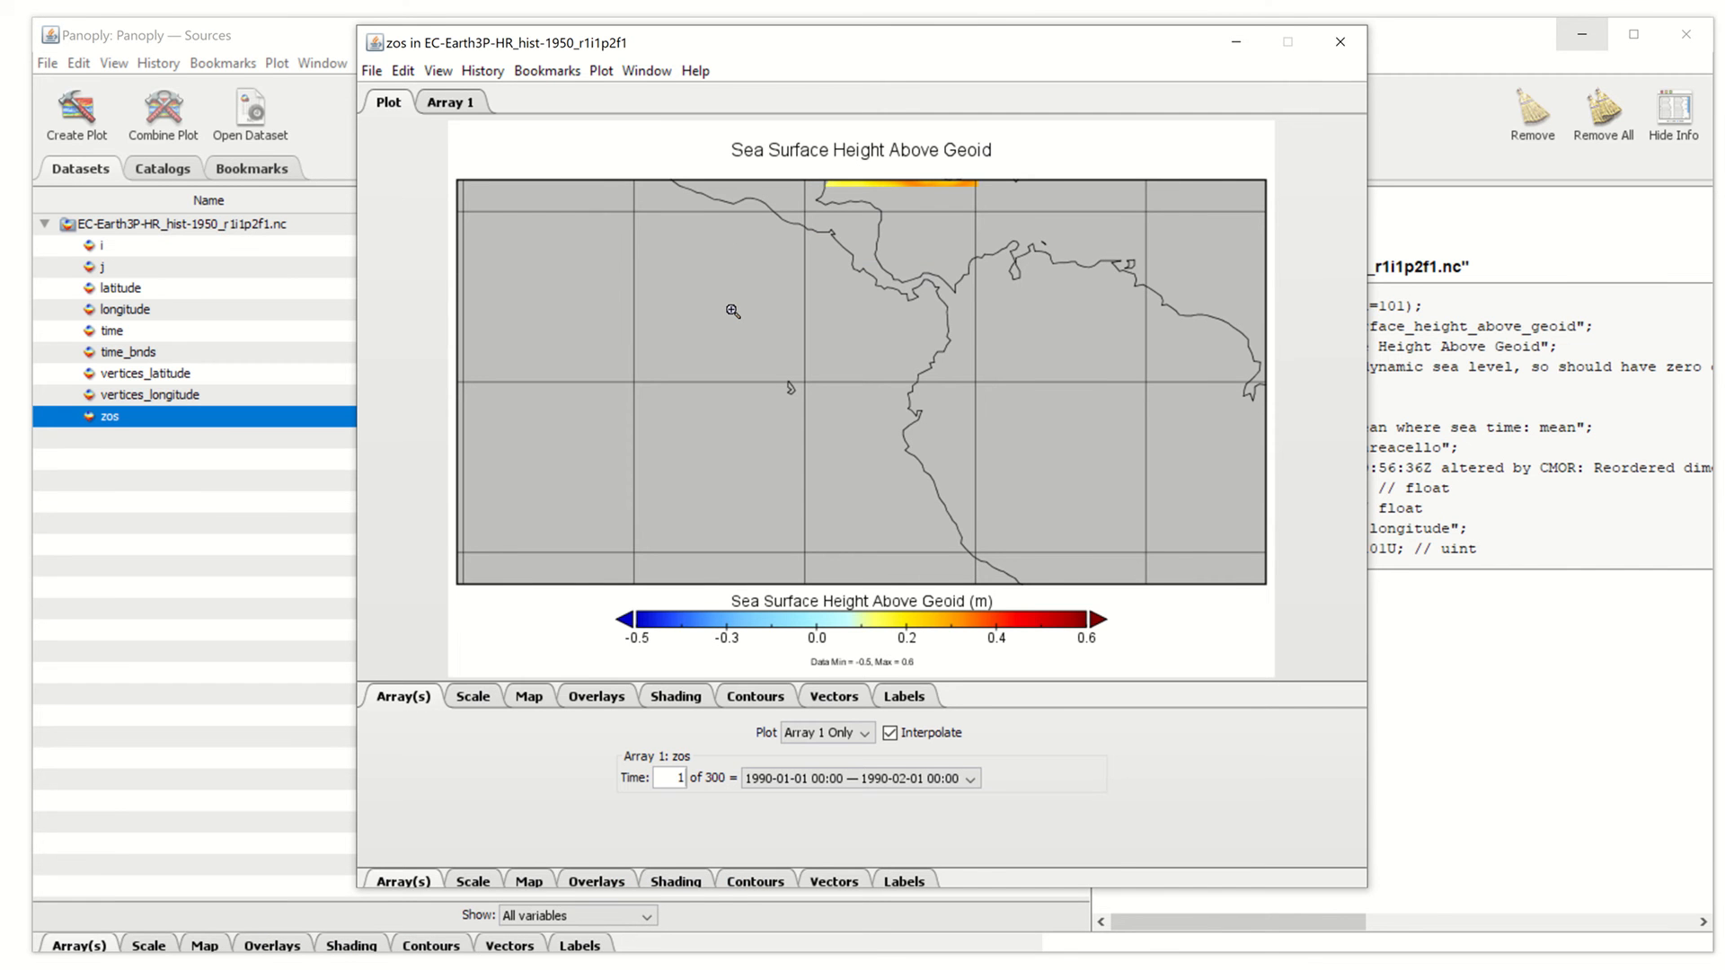
shift+click(733, 311)
shift+click(733, 311)
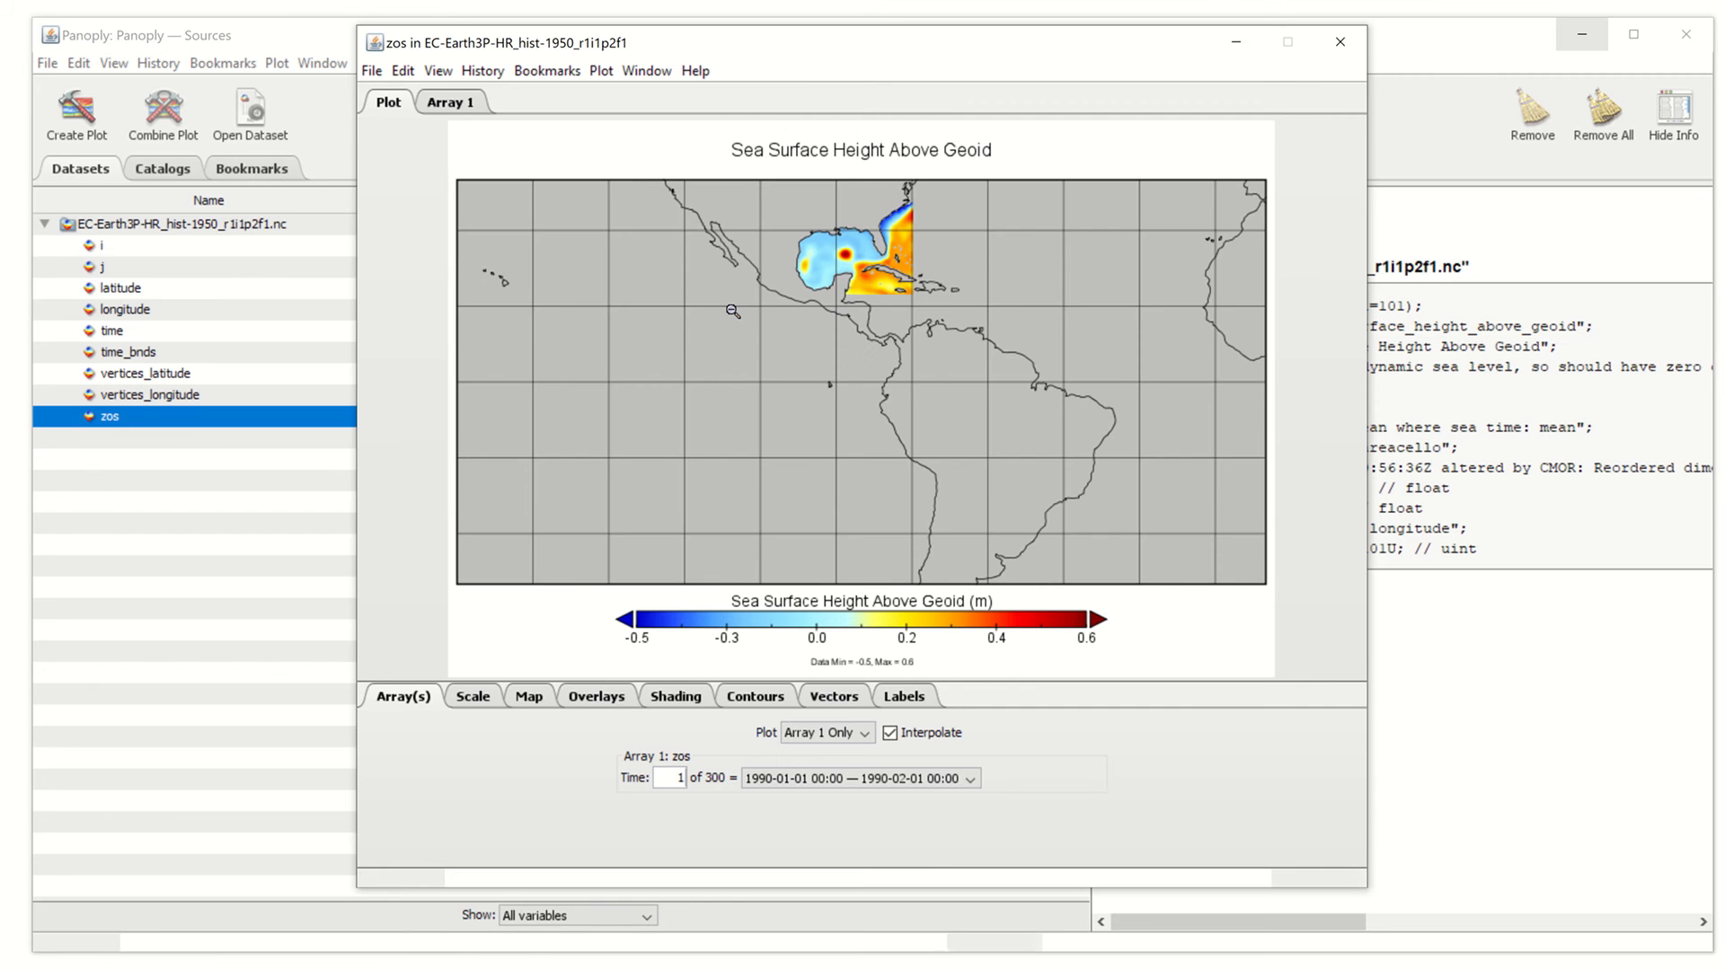
ctrl+click(733, 311)
ctrl+alt+click(733, 311)
ctrl+alt+click(733, 310)
click(728, 310)
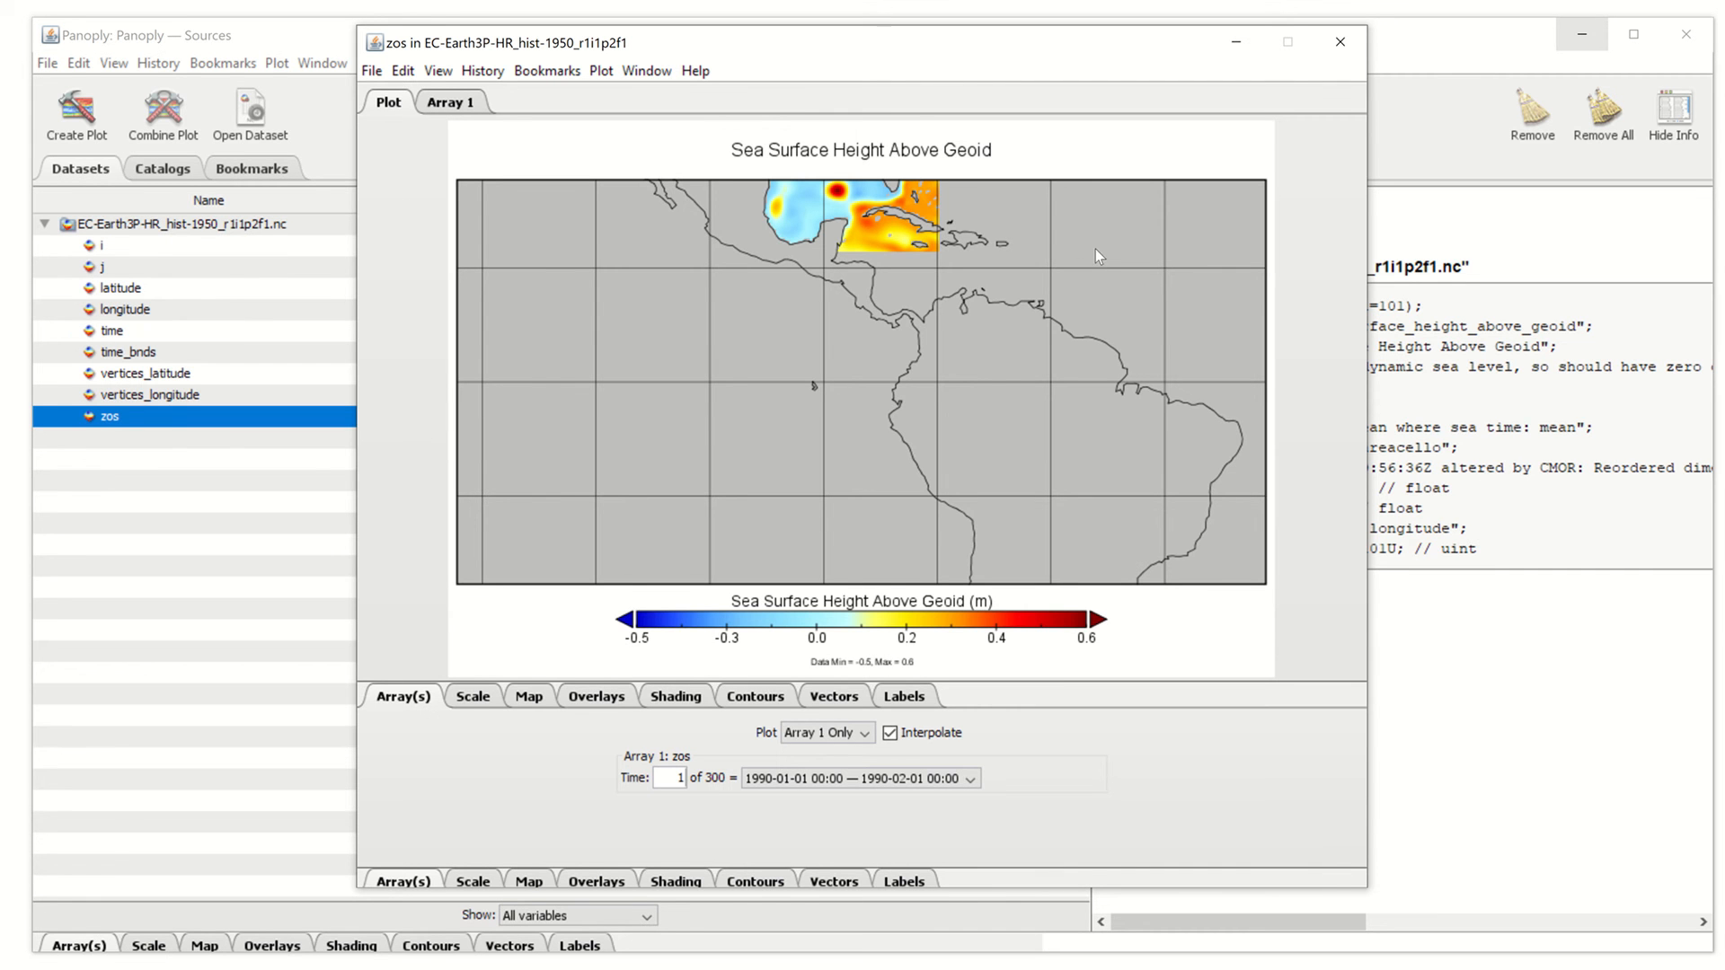
click(466, 700)
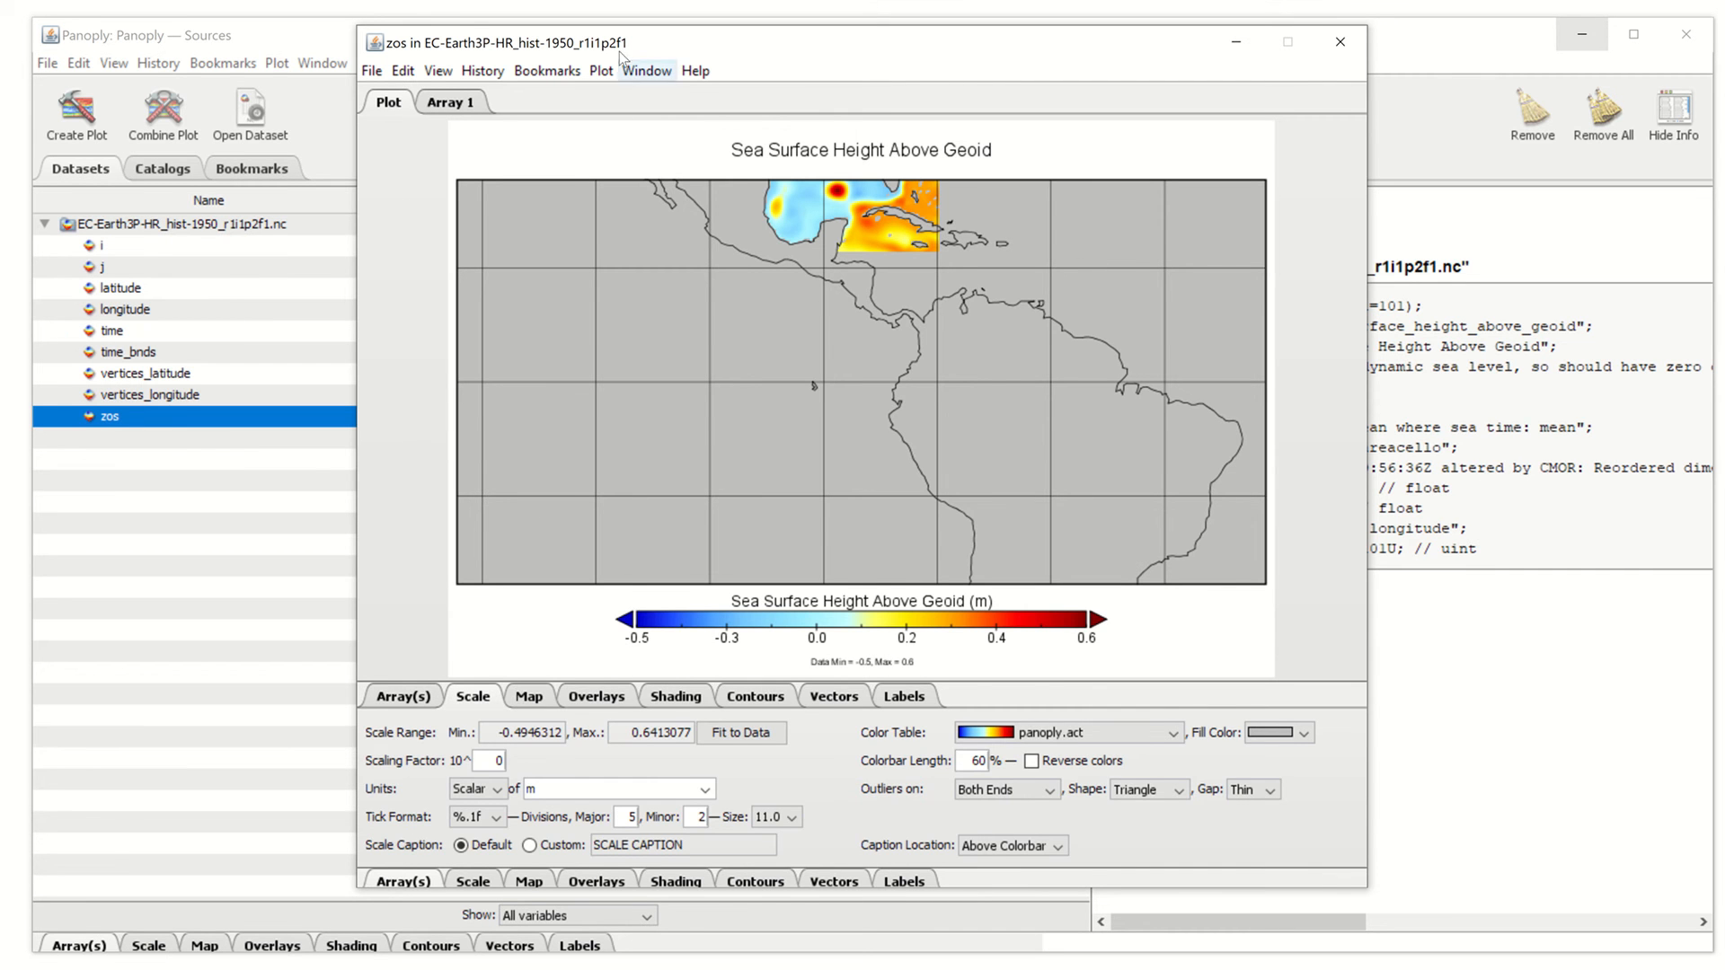
Centre the map at -85°E, 25°N and zoom it to a 47.407° width
drag(620, 41, 620, 23)
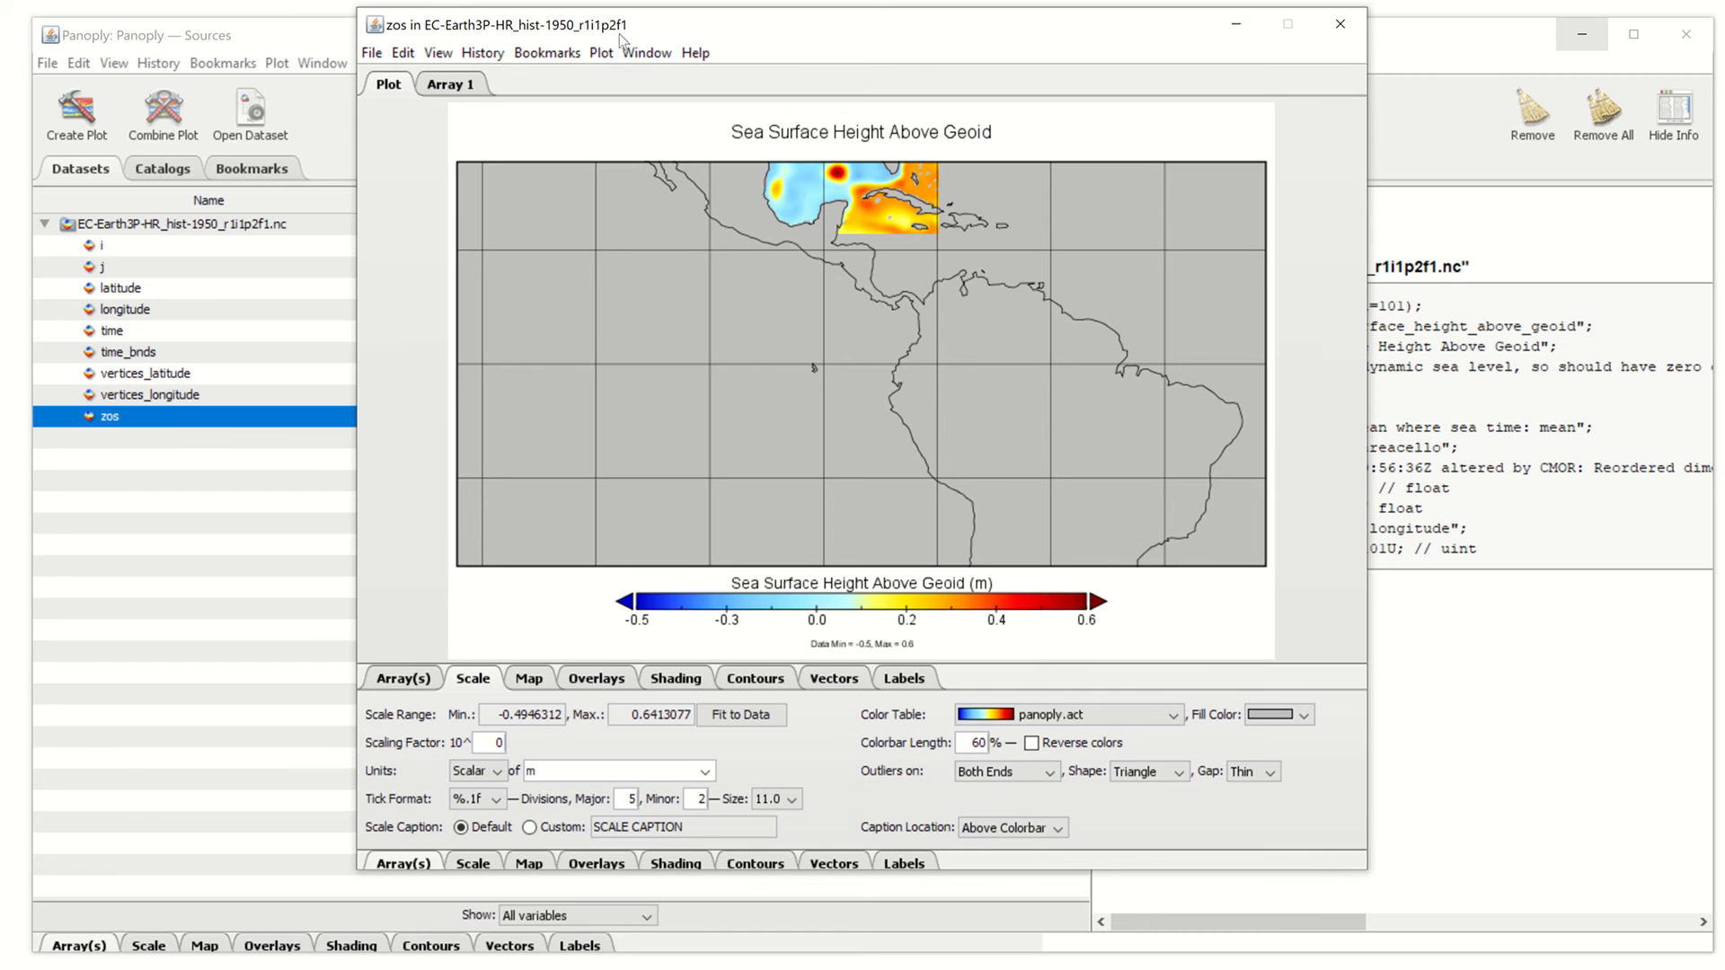
click(530, 685)
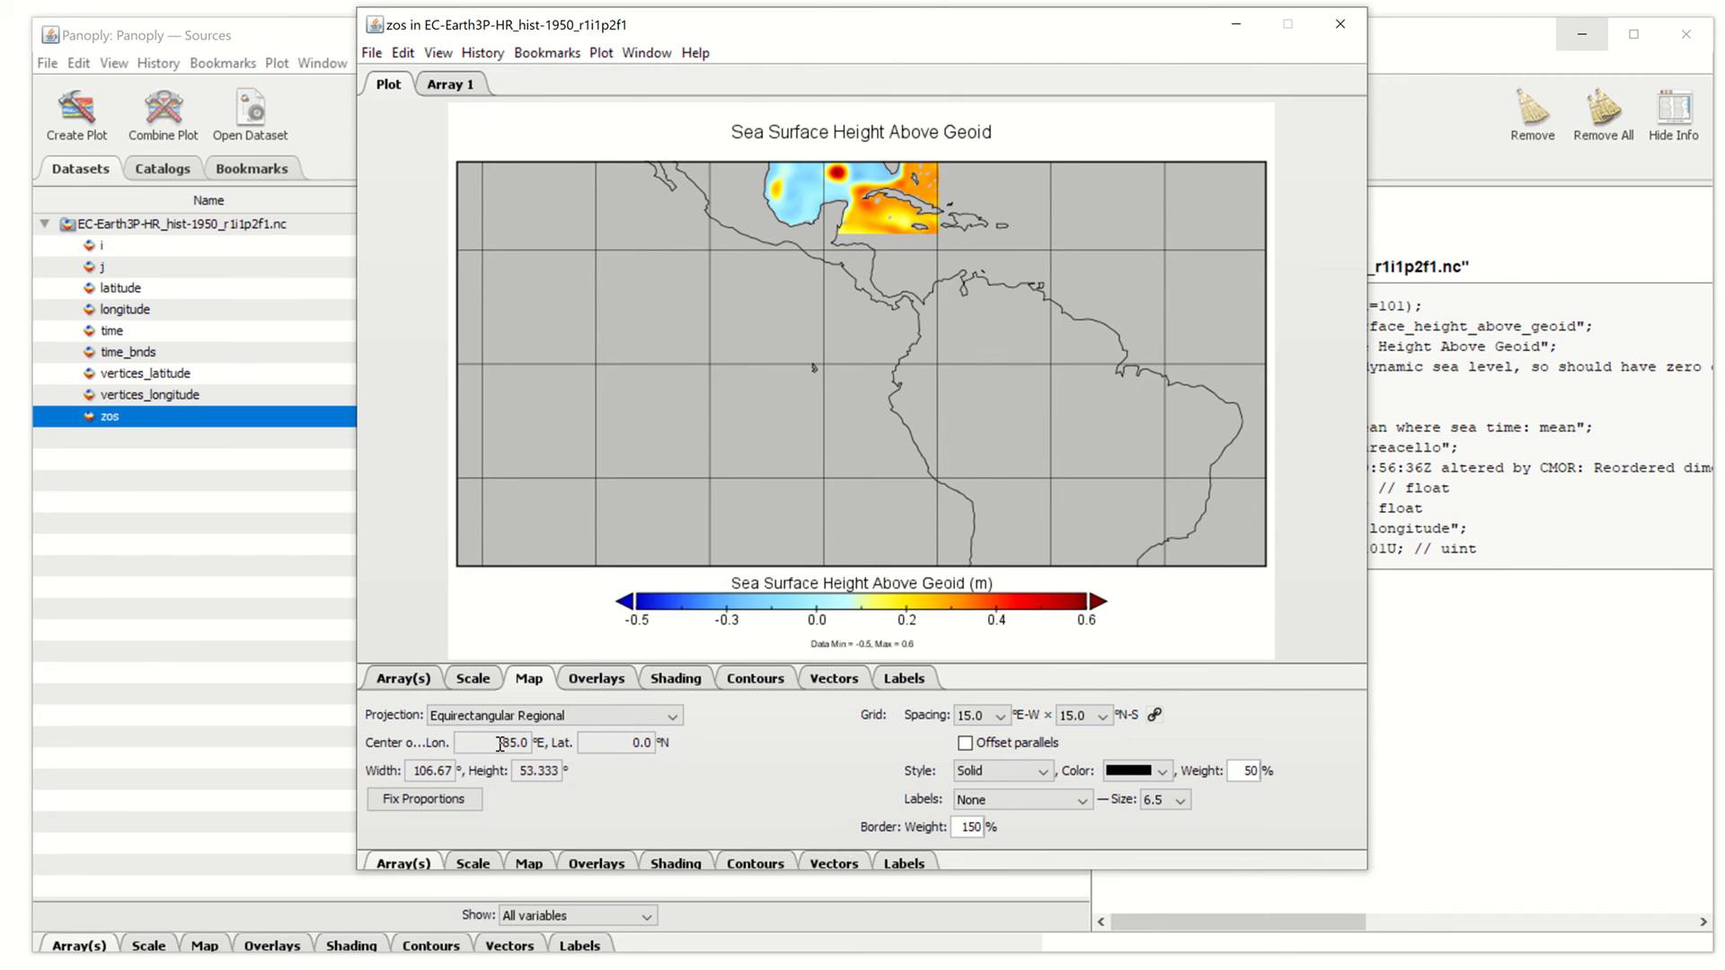
key(Tab)
text(25)
key(Return)
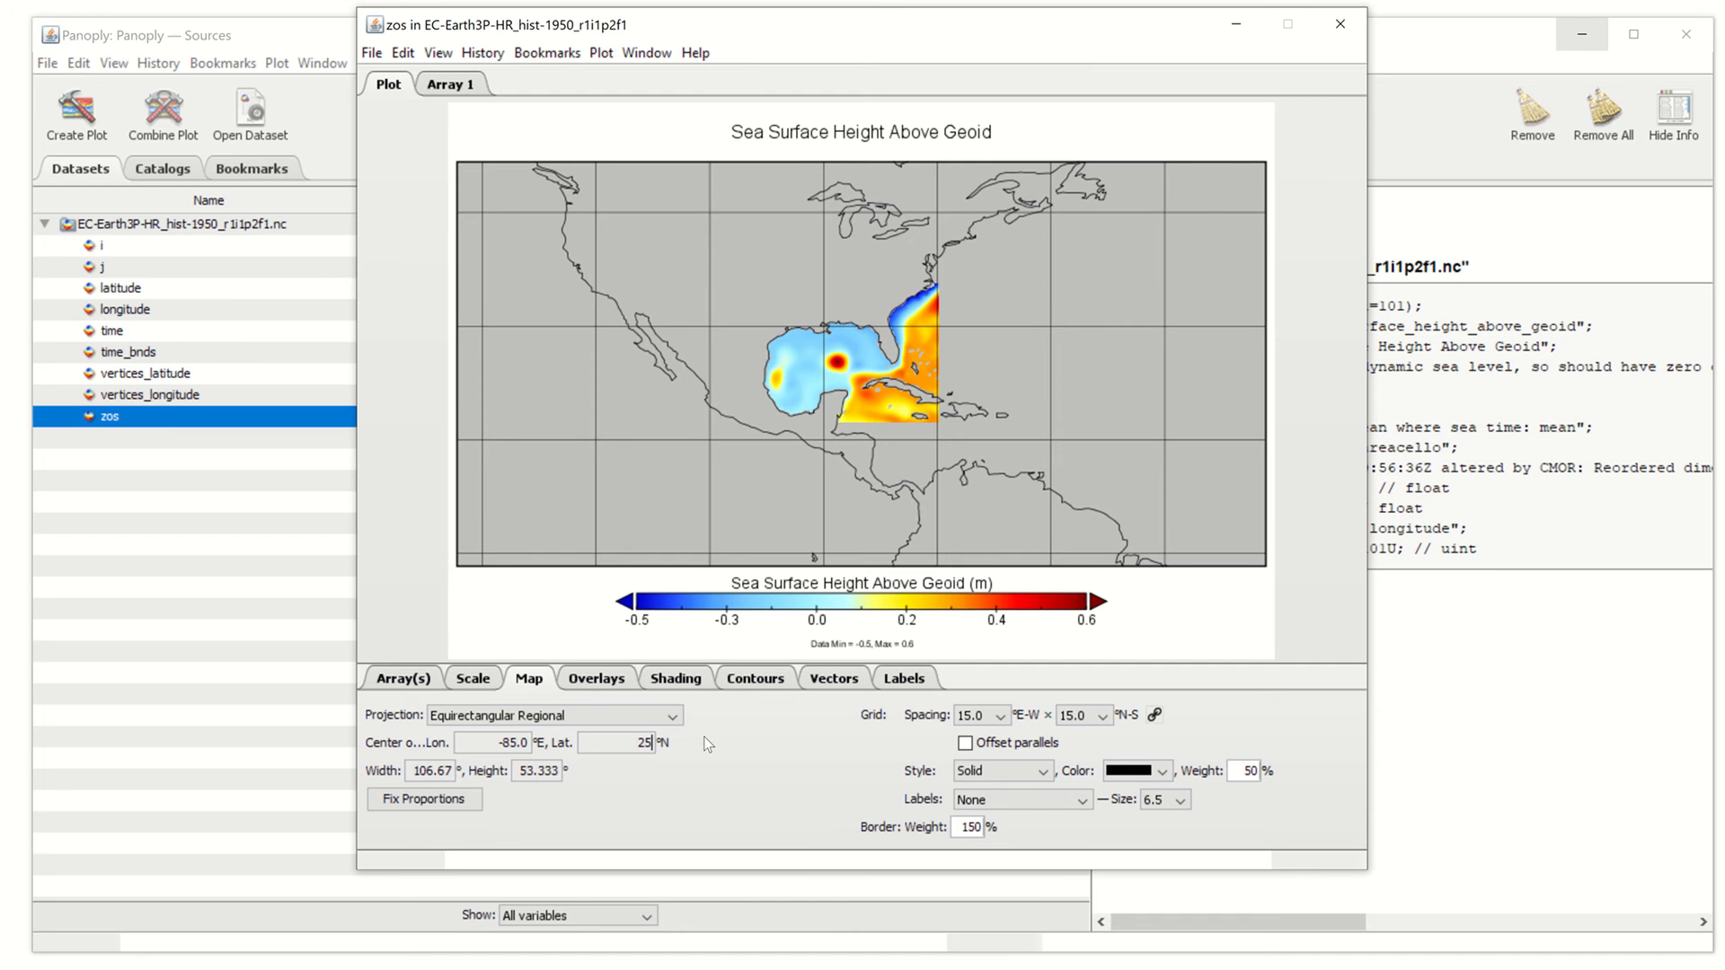
key(ctrl+plus)
key(ctrl+plus)
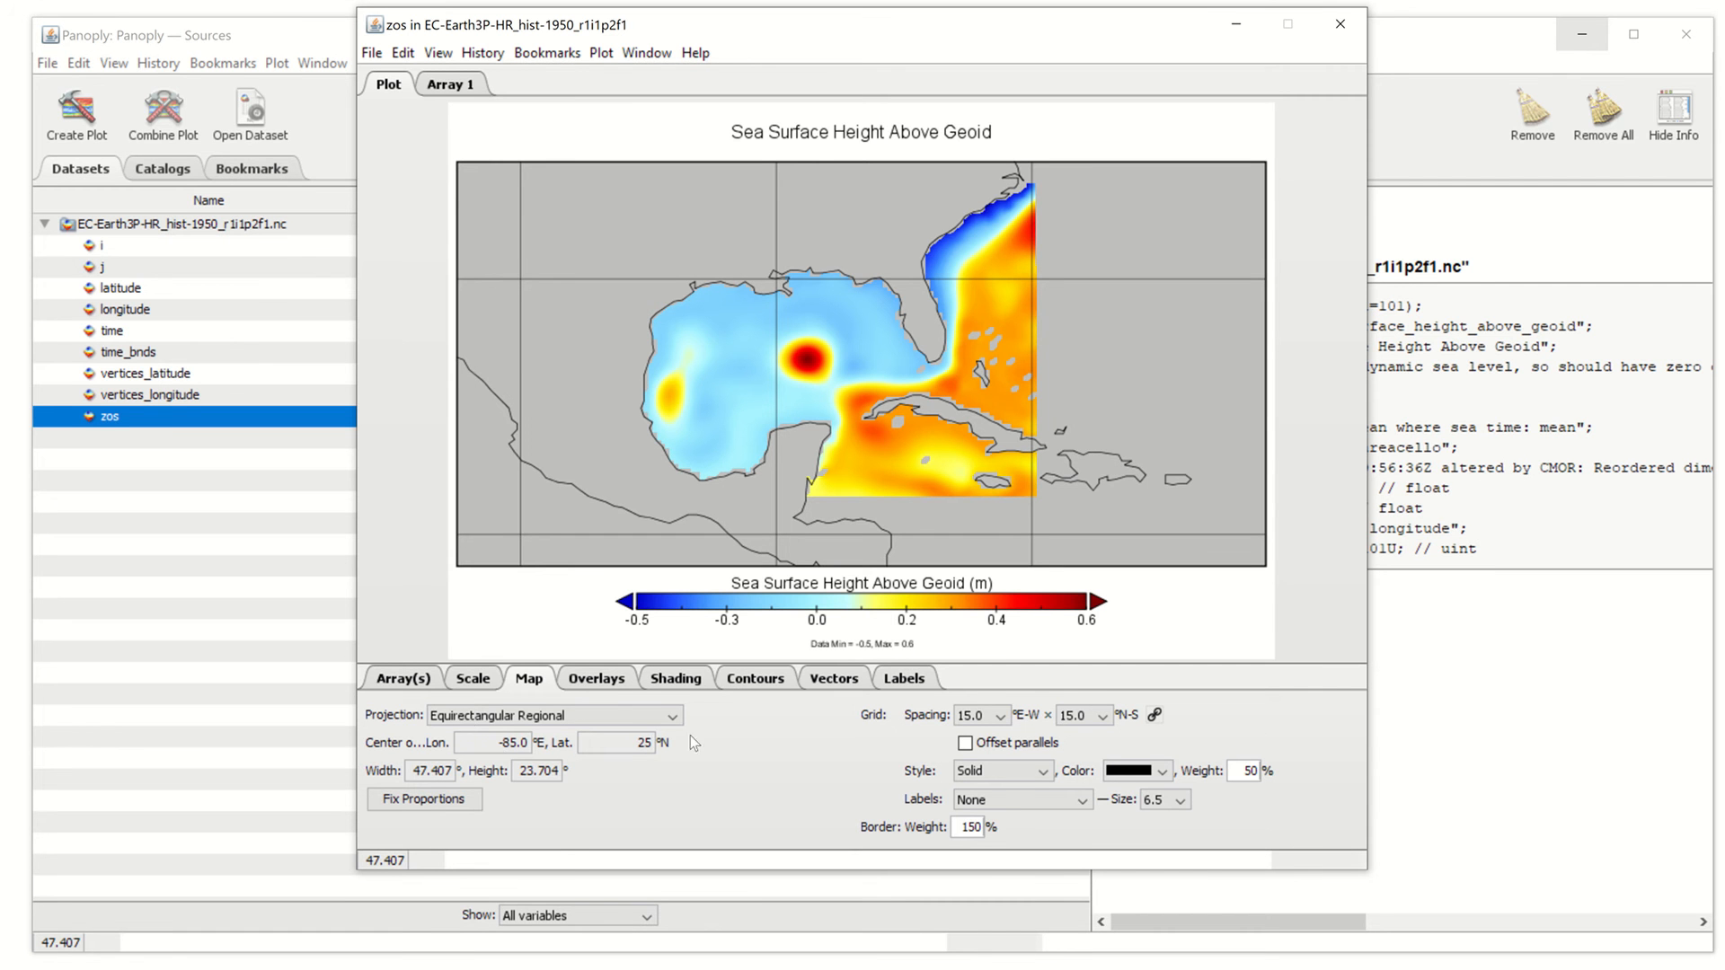
drag(897, 23, 958, 16)
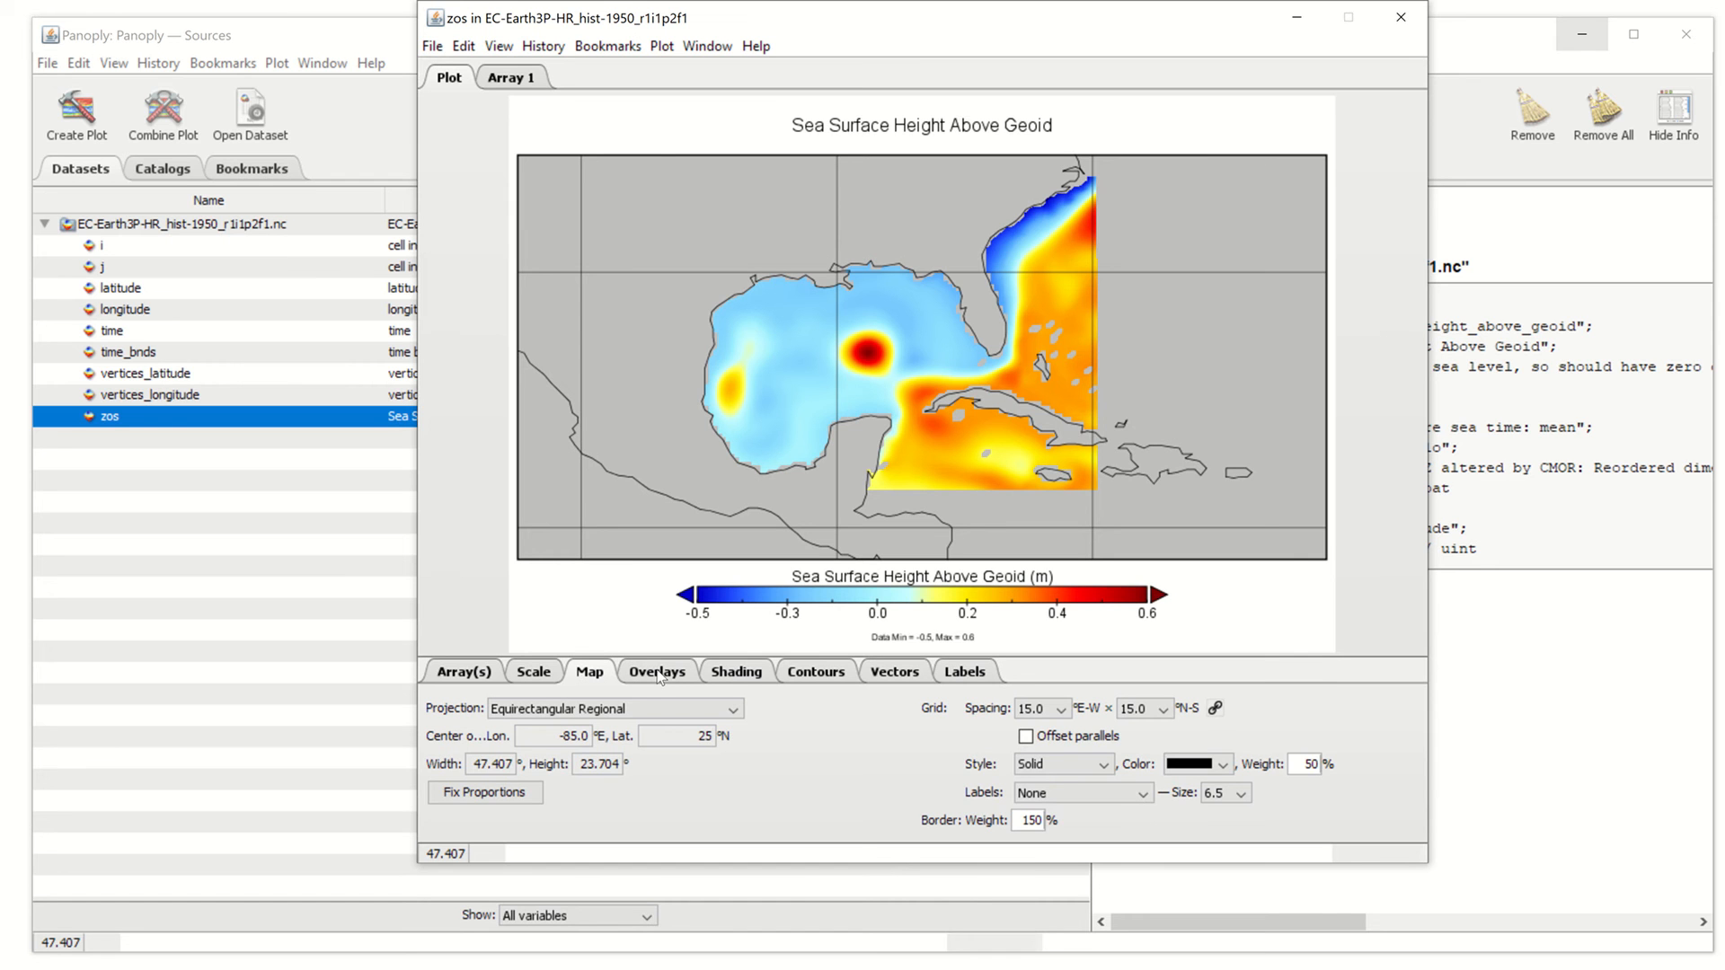
Save the current plot settings as default preferences, then close the Gulf of Mexico plot window
click(723, 46)
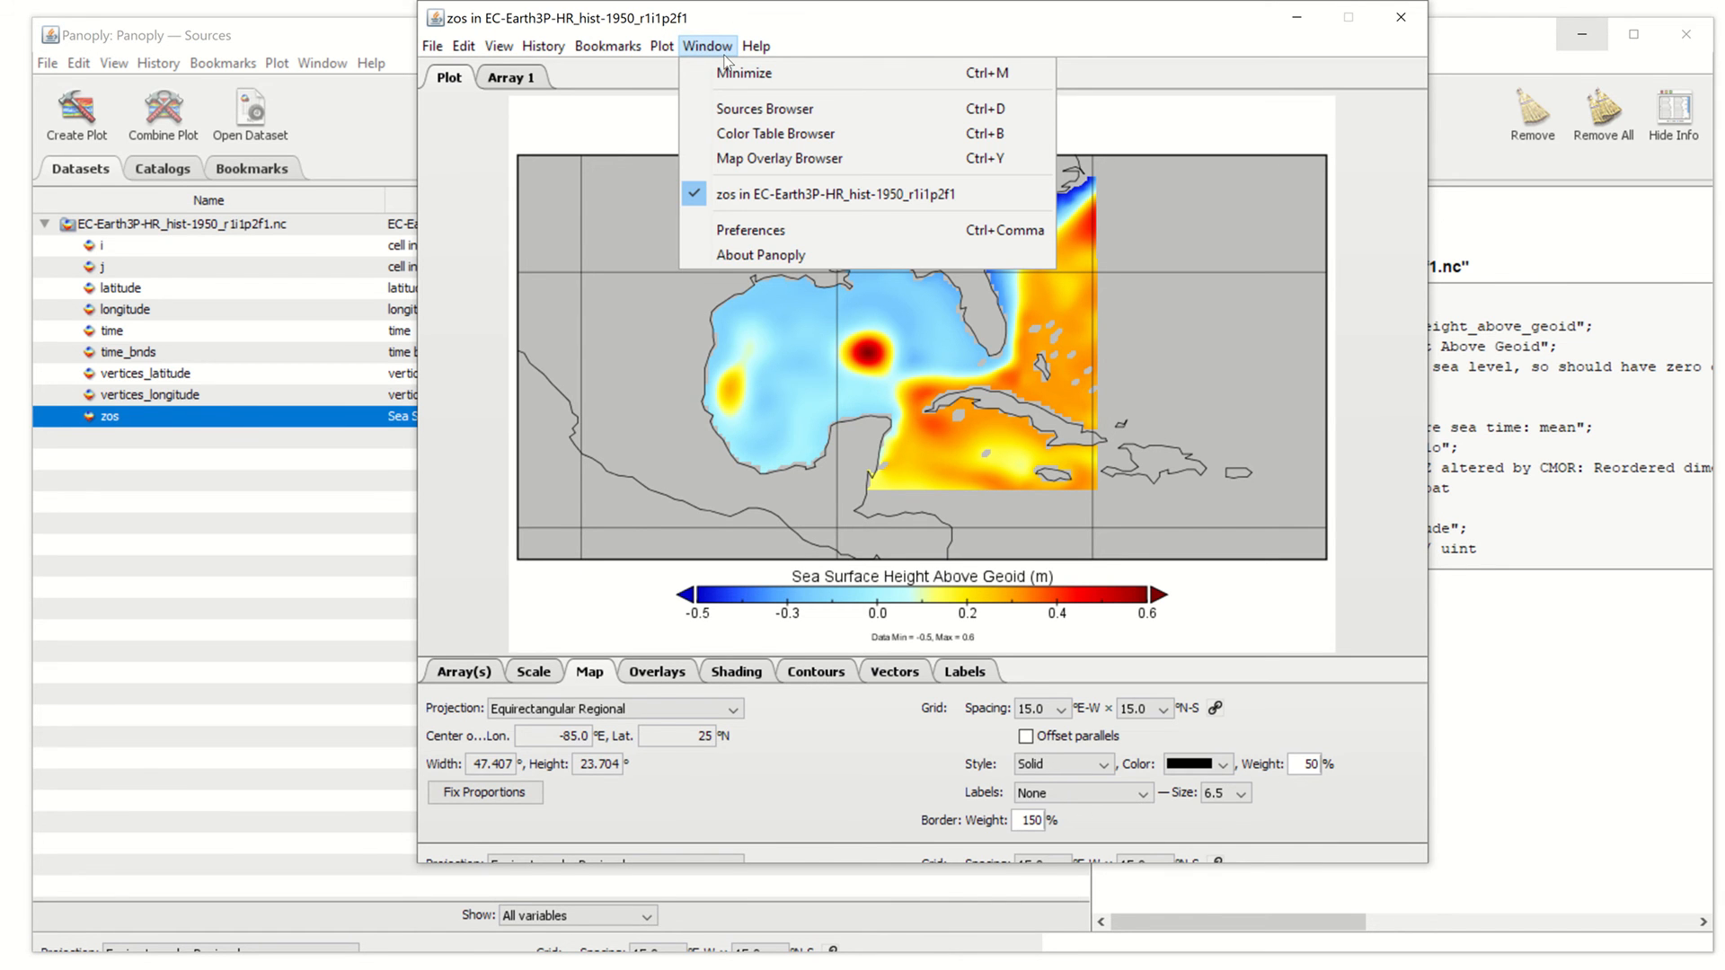
click(661, 47)
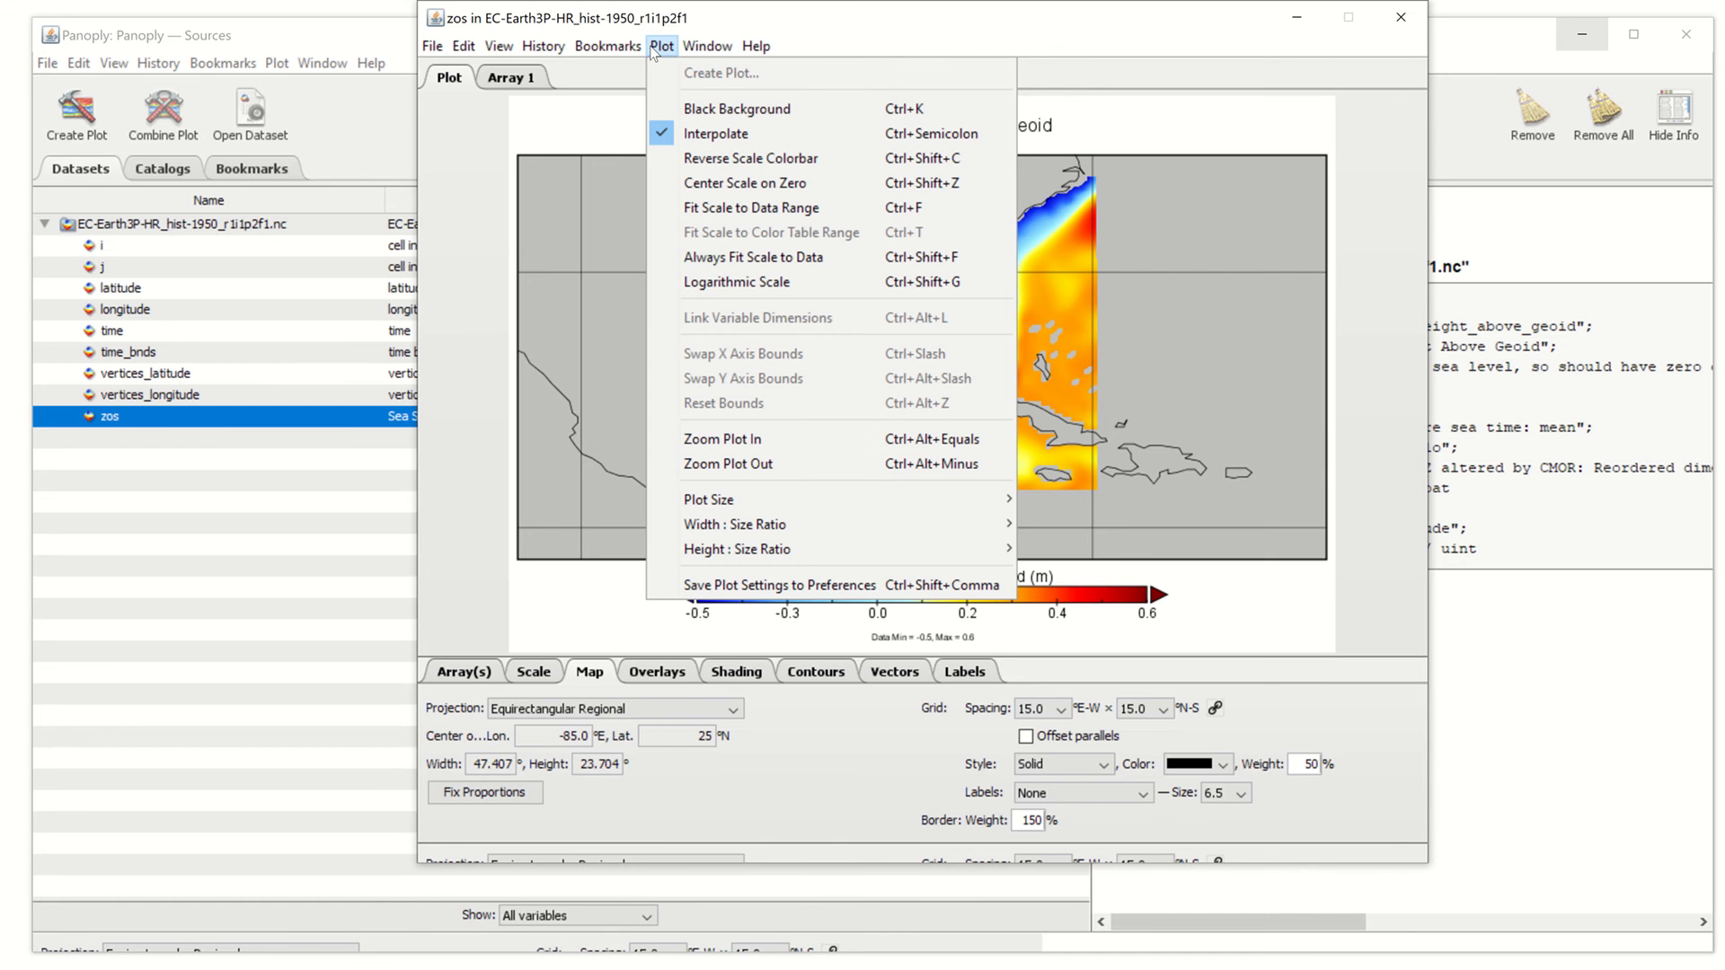
click(709, 586)
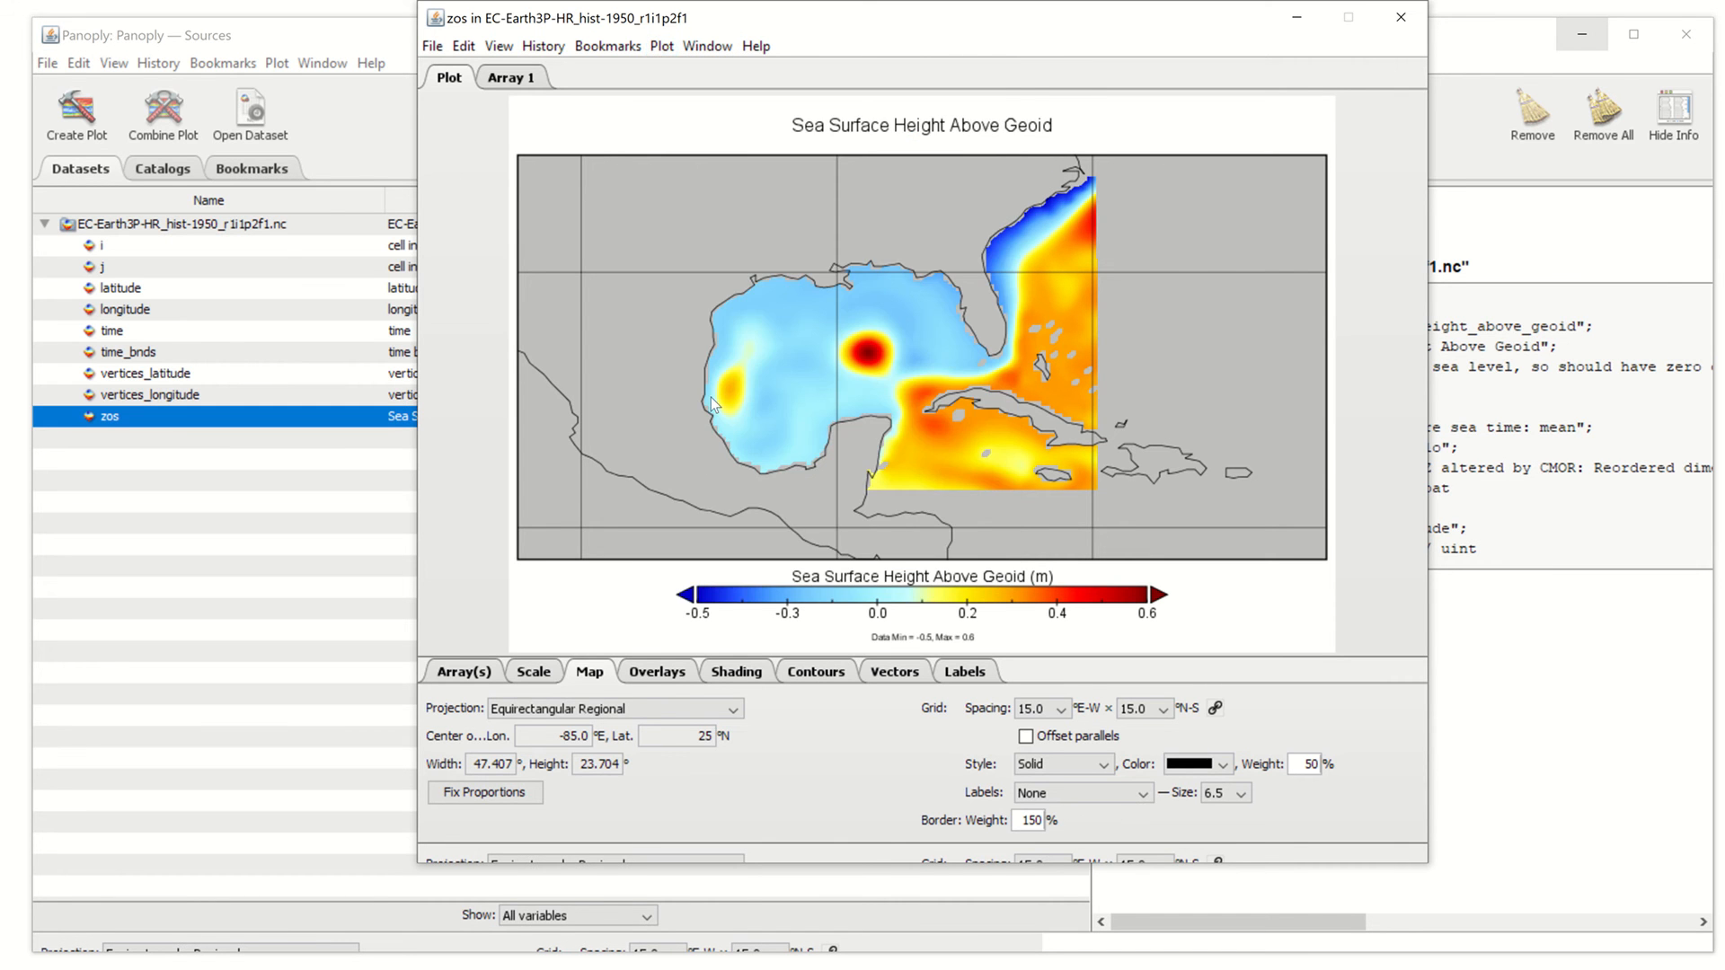
click(1401, 25)
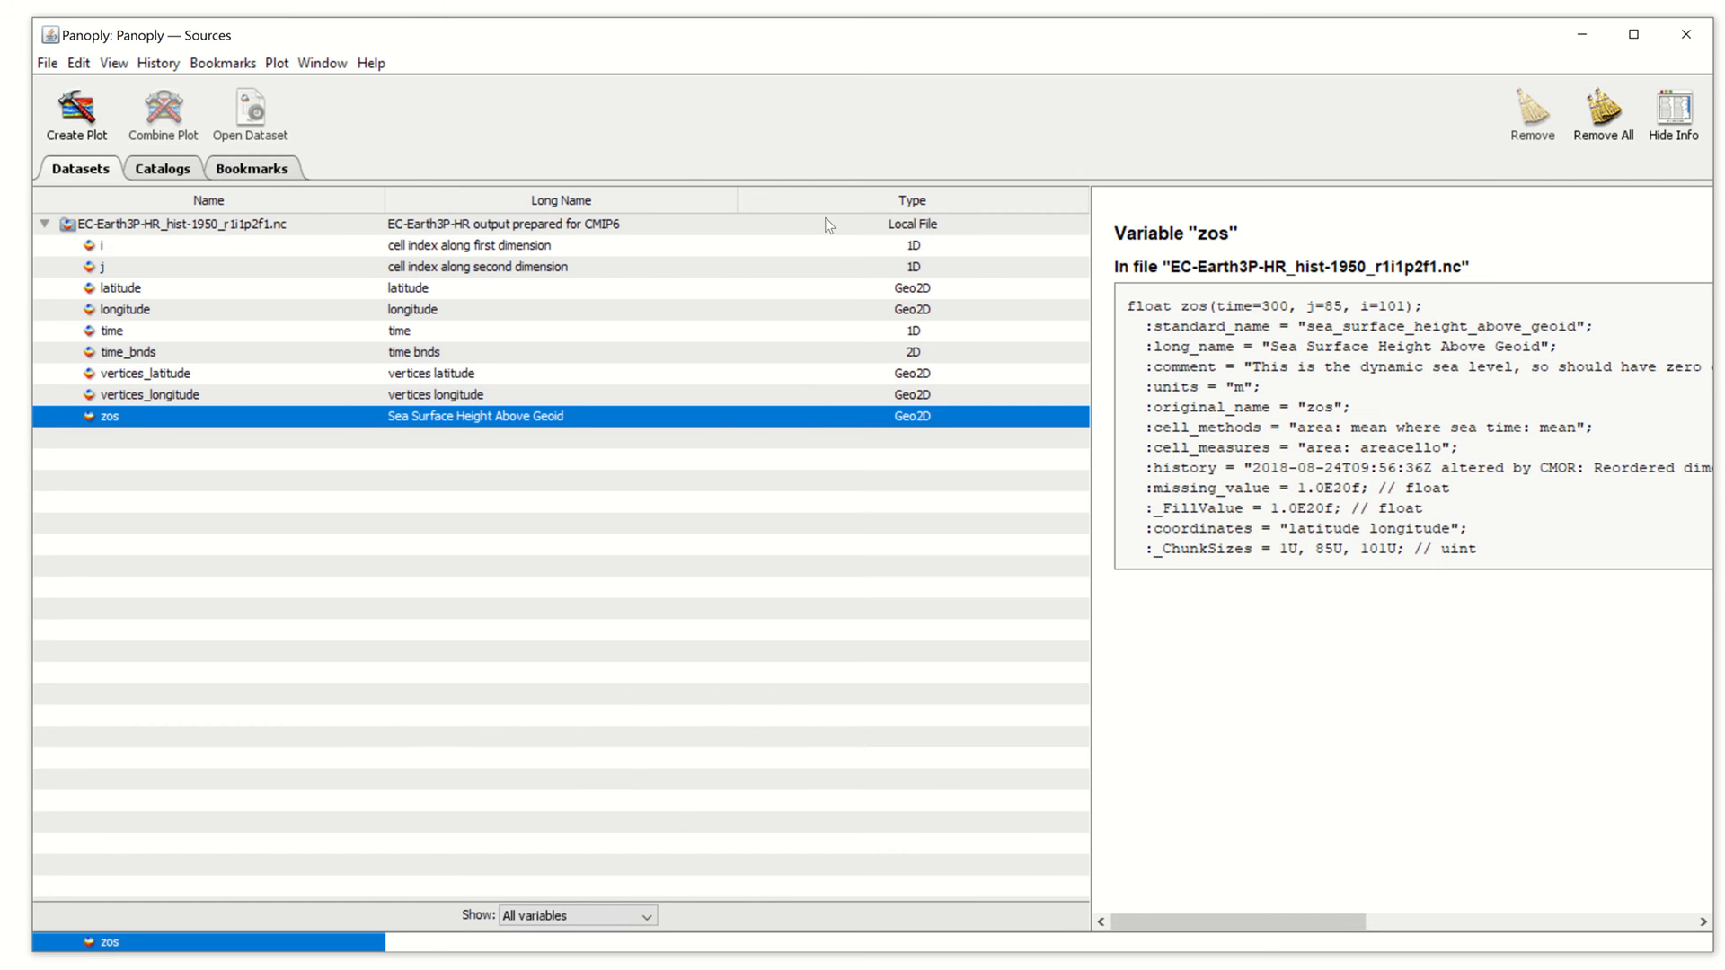
Remove the EC-Earth3P-HR dataset from the Sources list
click(285, 216)
right_click(285, 216)
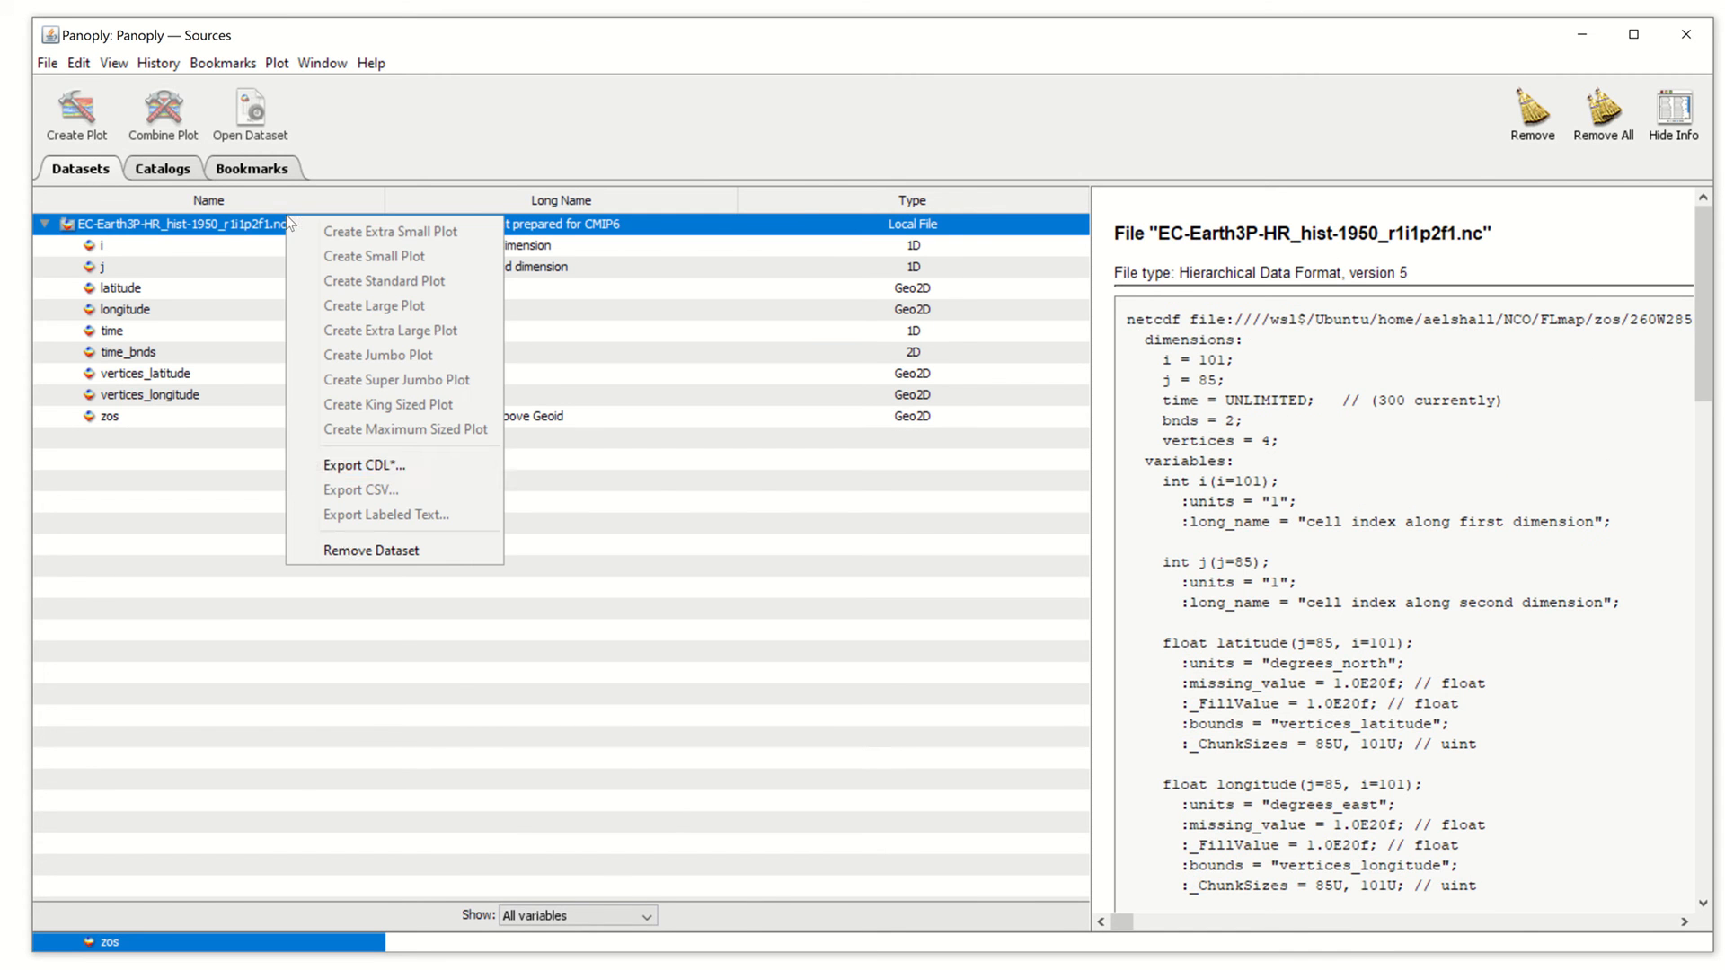
click(360, 550)
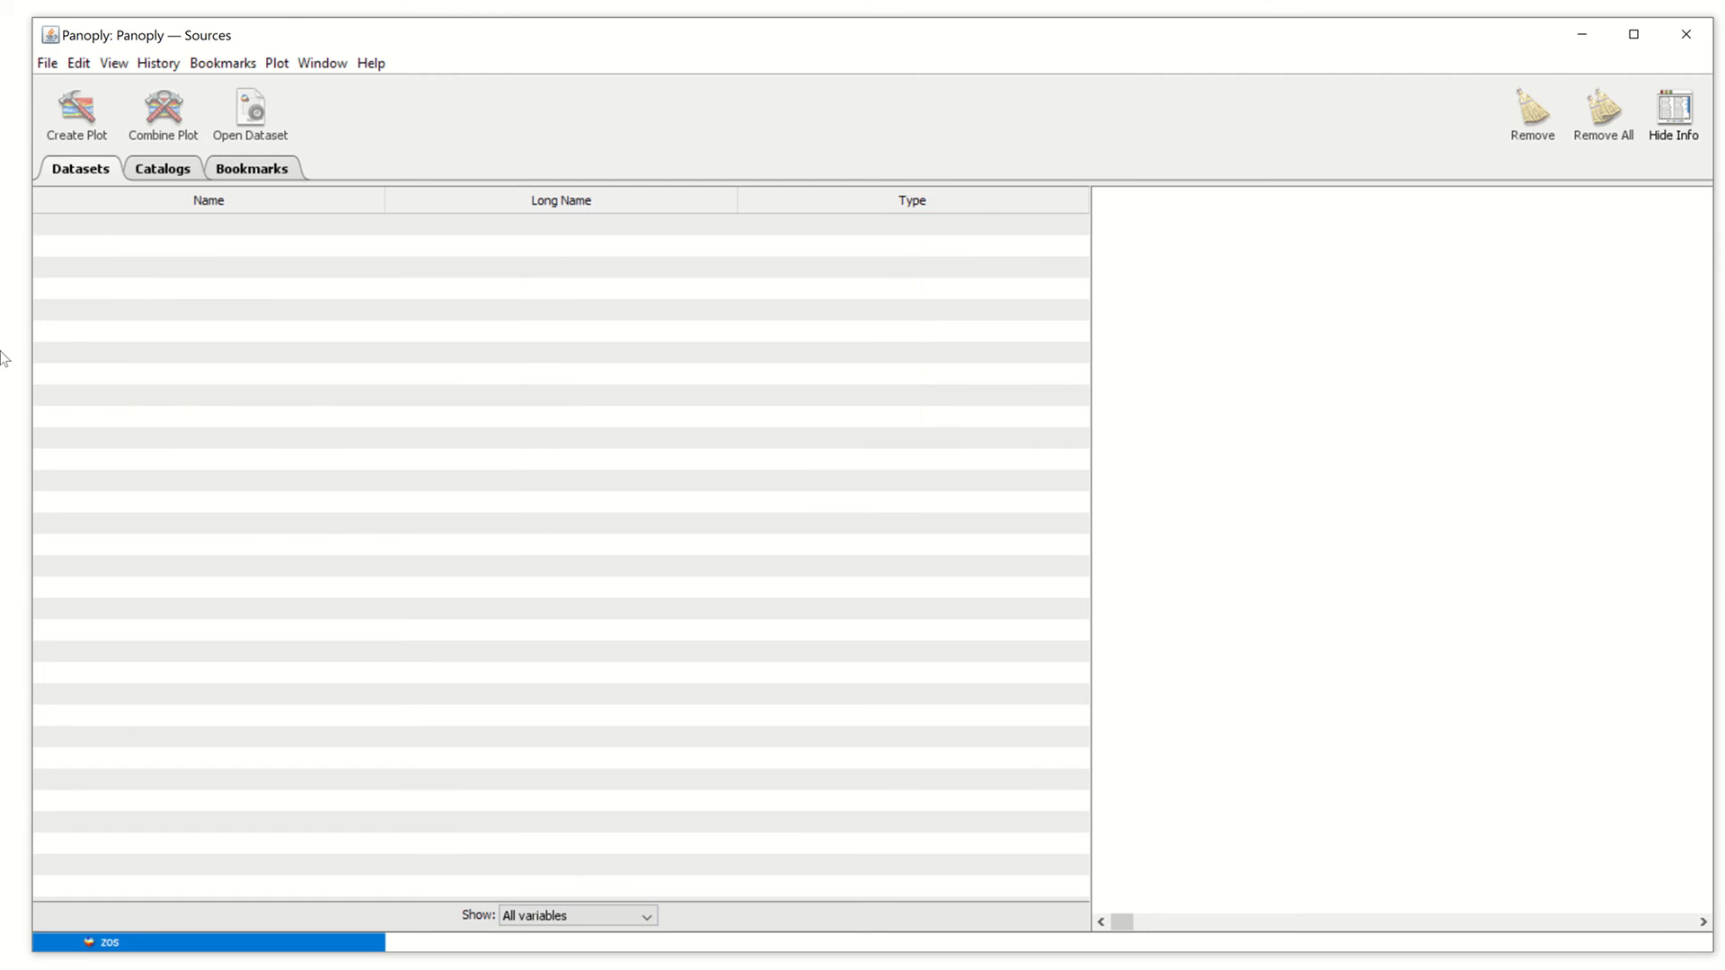
Open EC-Earth3P_hist-1950_r1i1p2f1.nc and start a plot of its zos variable
click(56, 64)
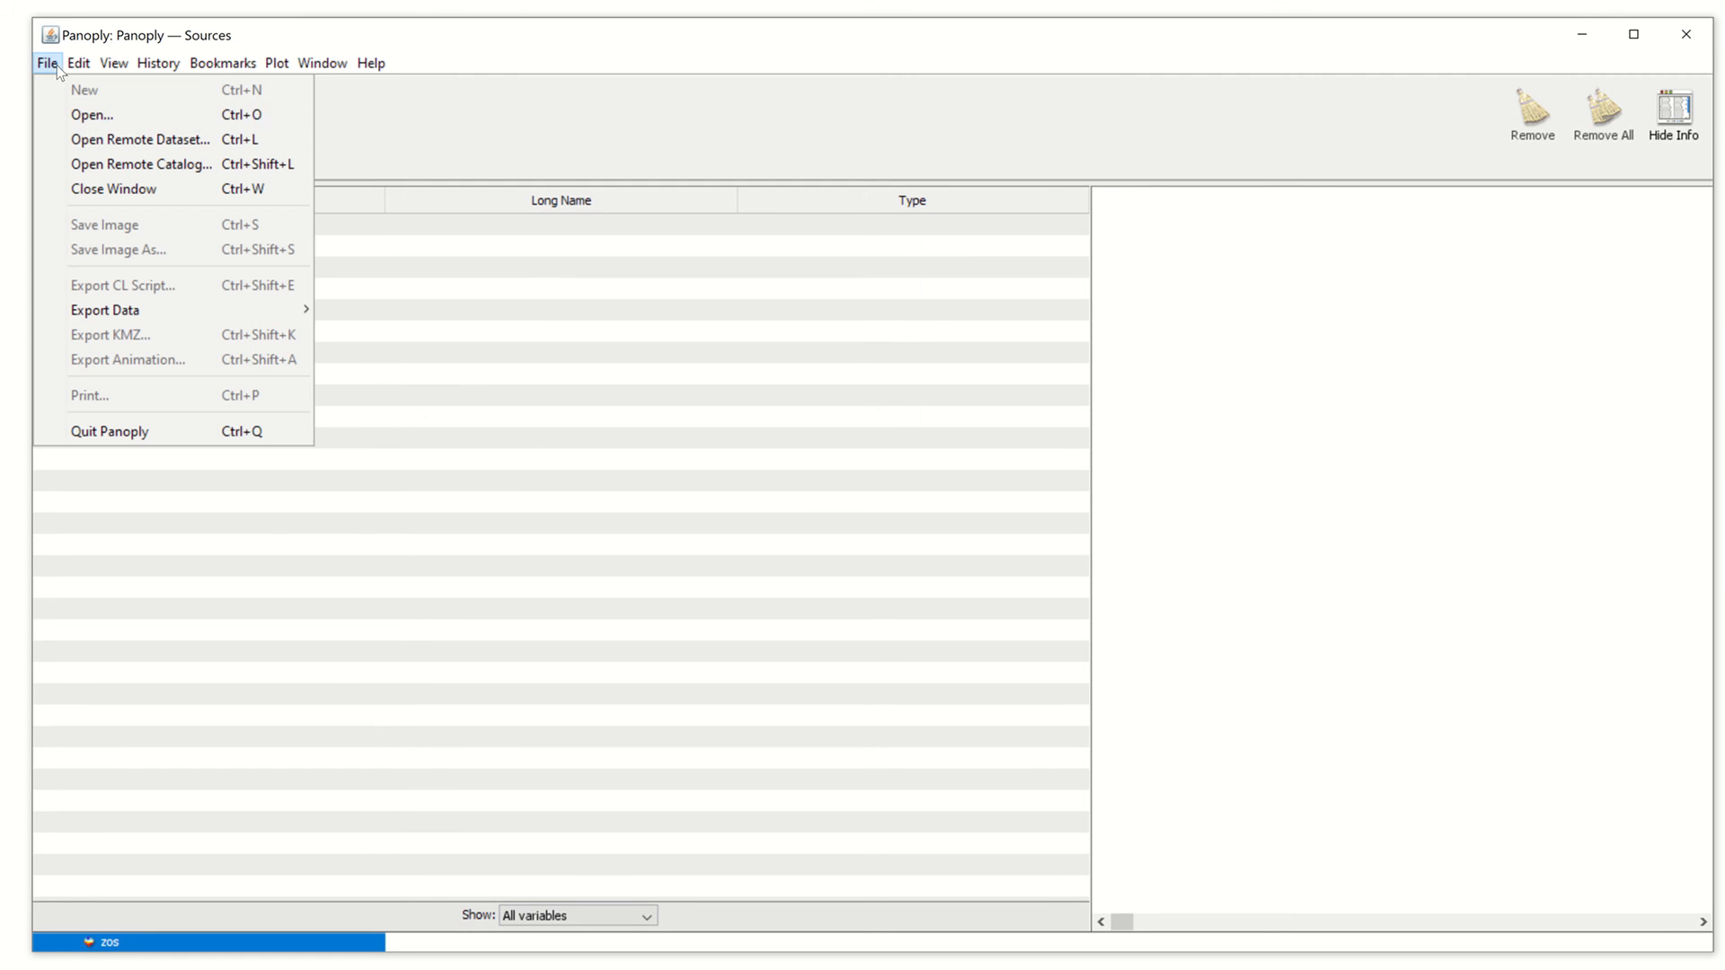
click(85, 118)
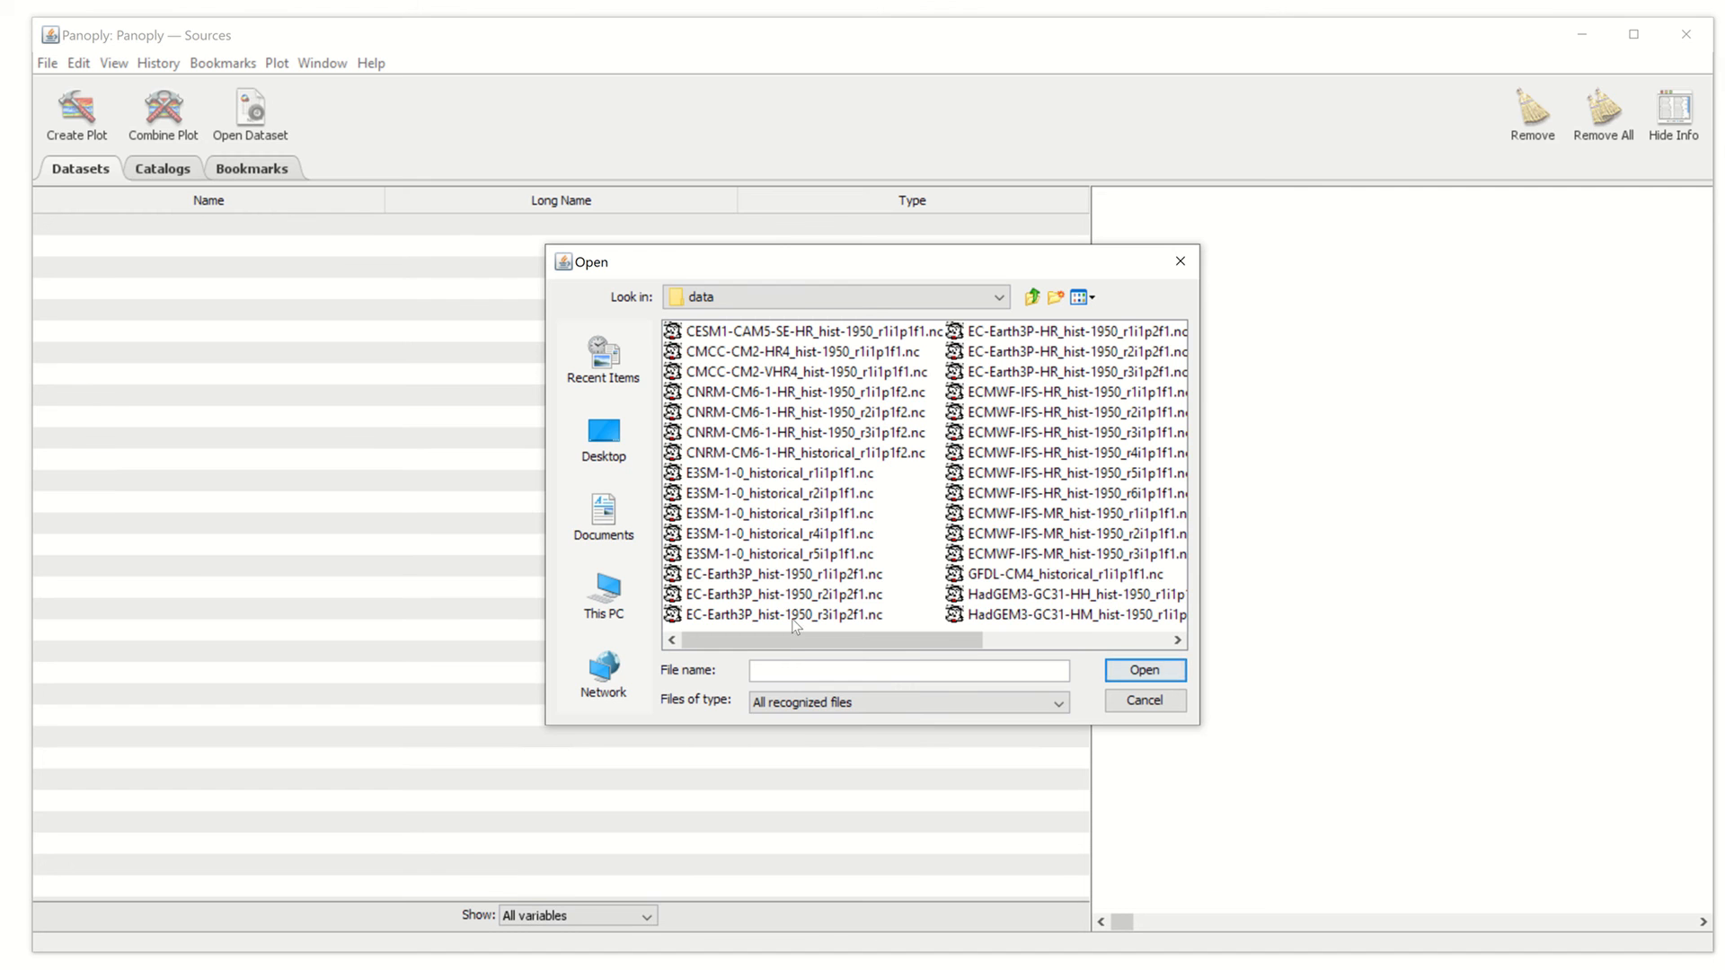
click(778, 574)
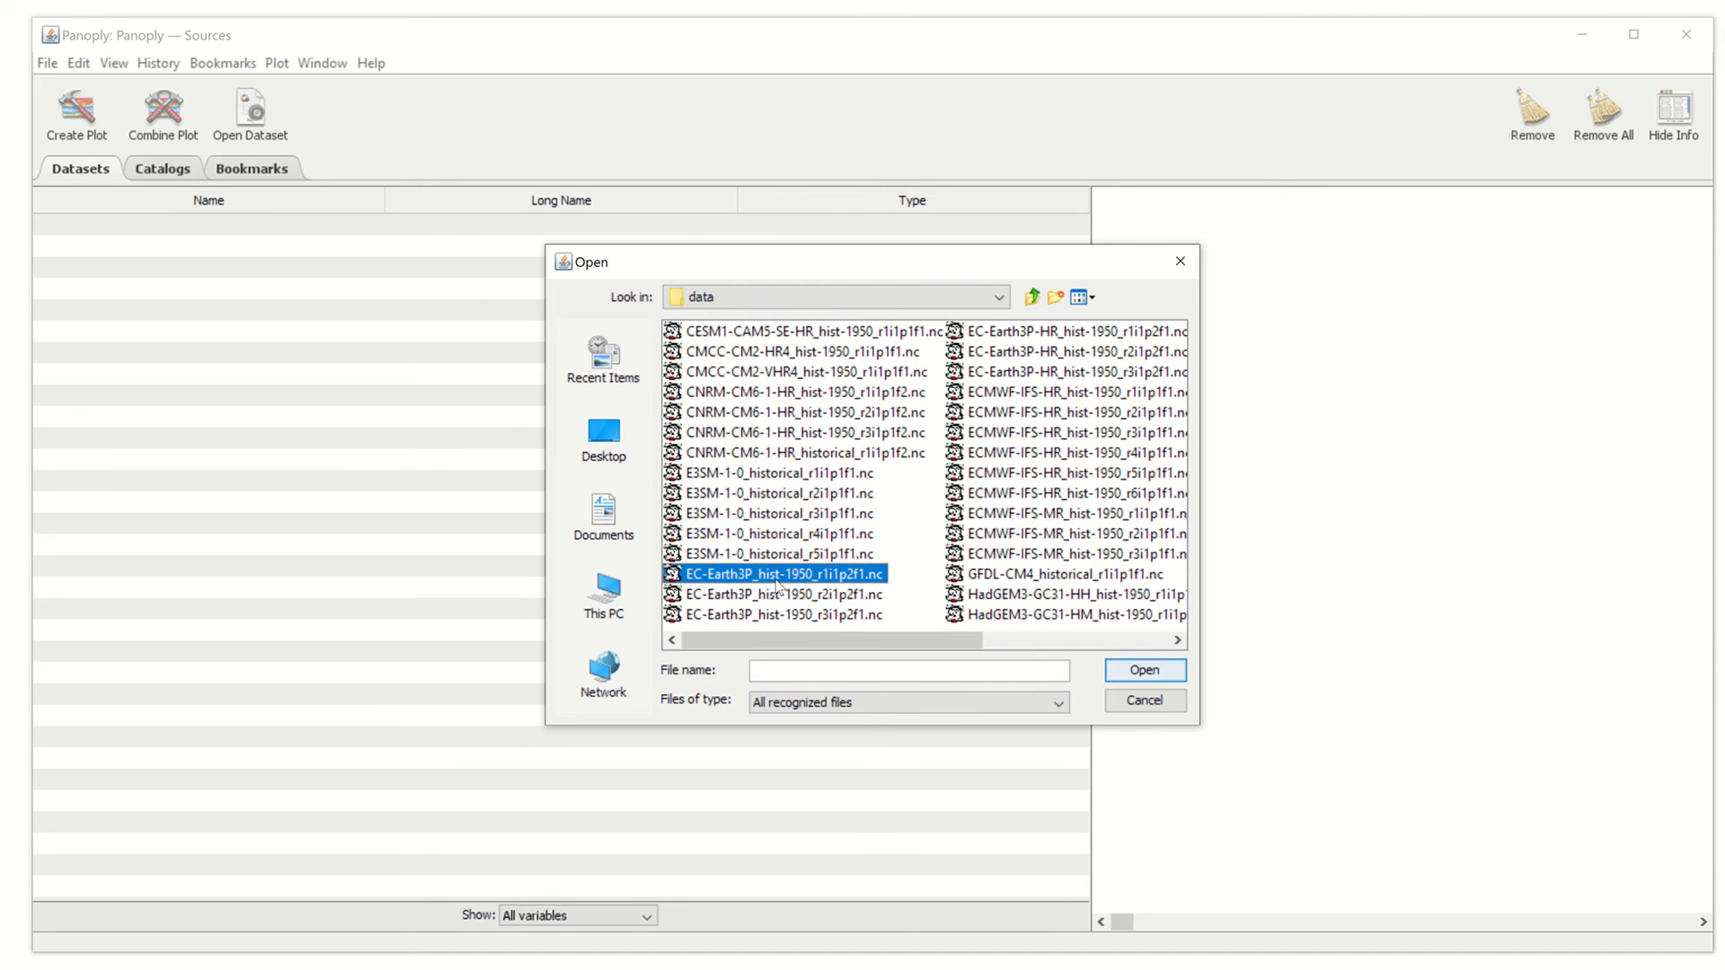
click(1137, 672)
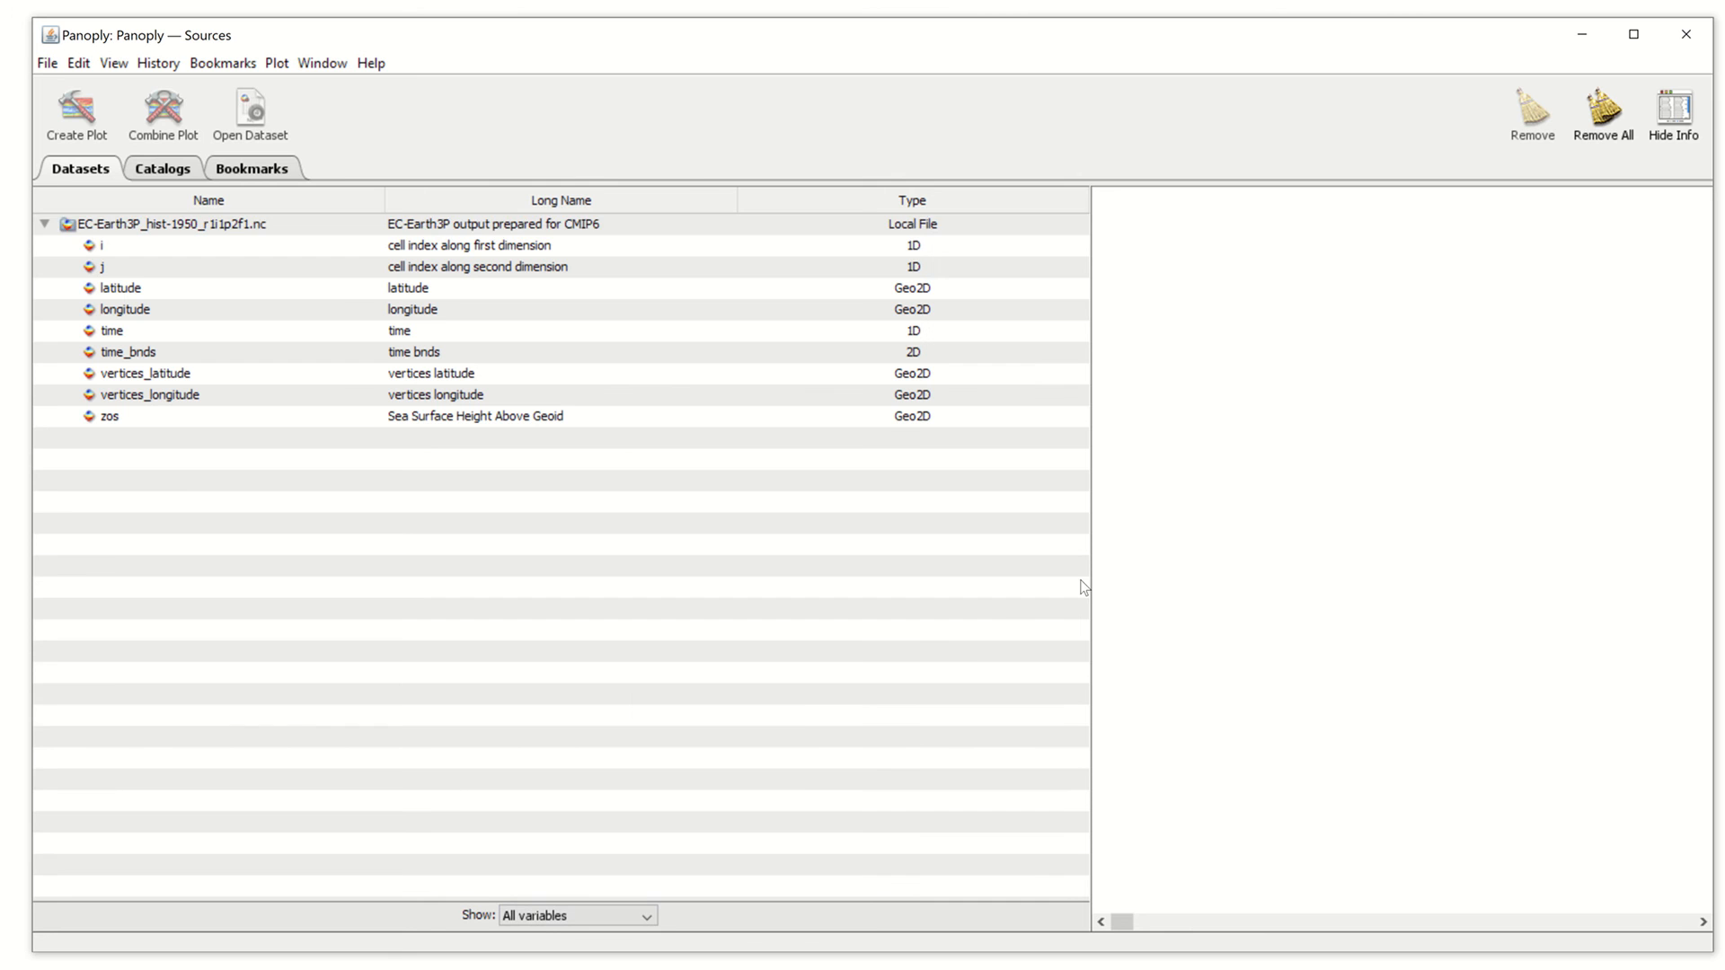
double_click(420, 419)
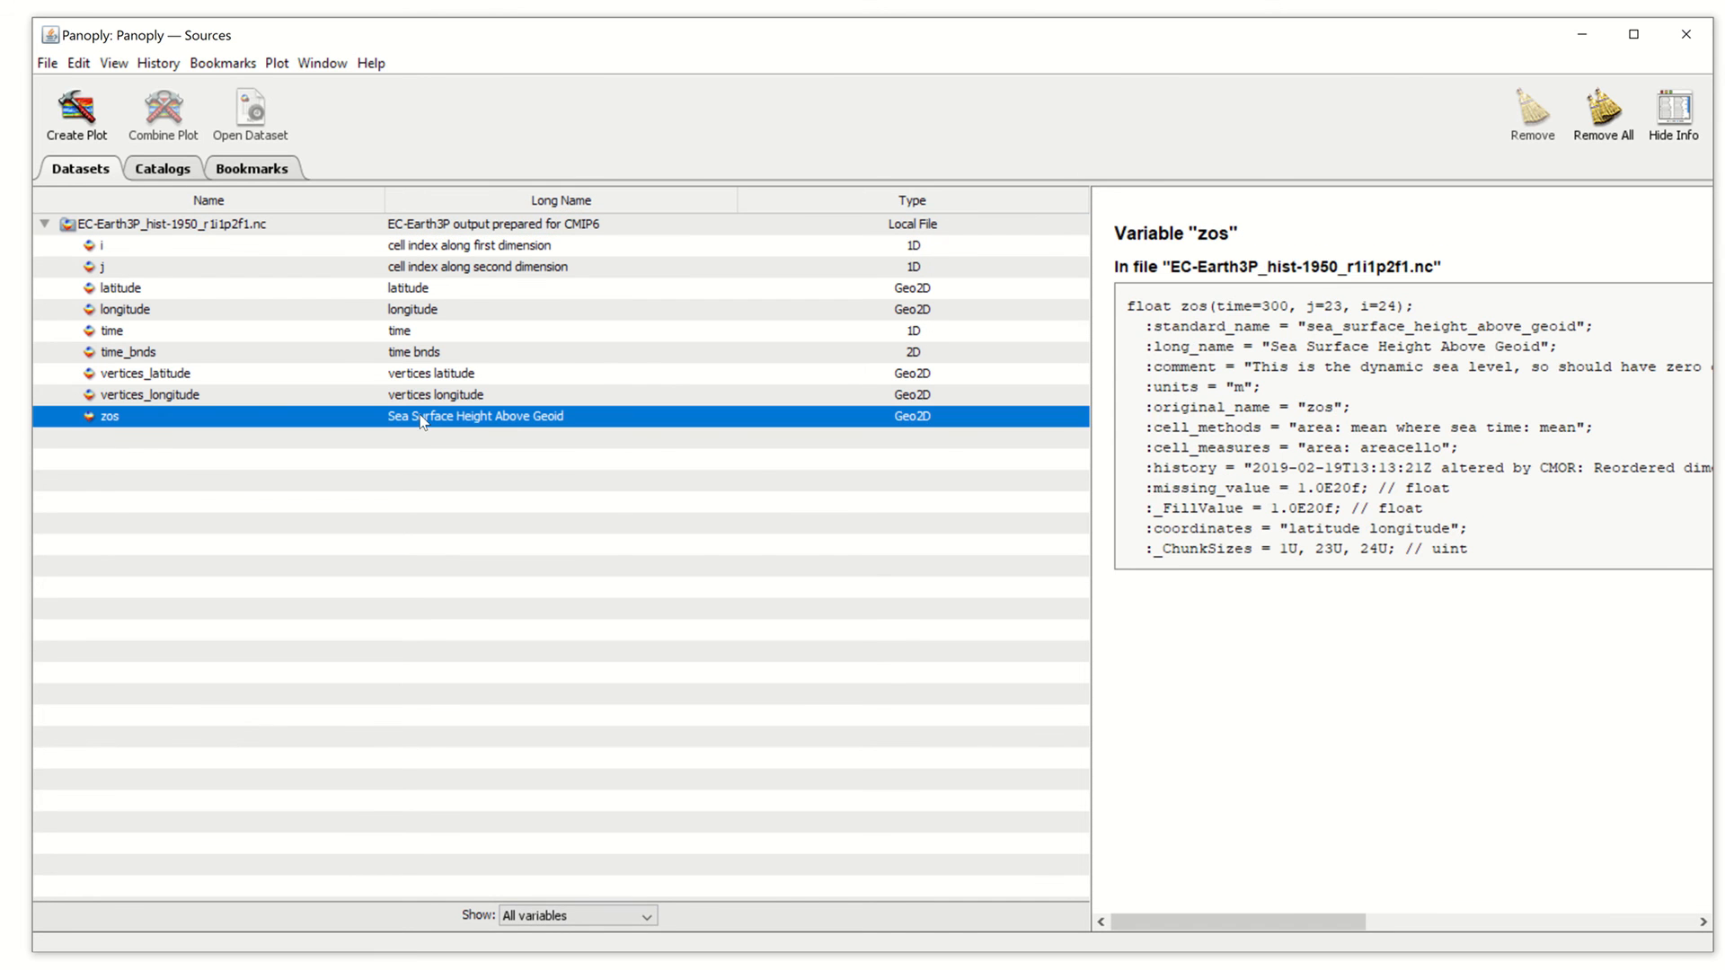
Create the zos sea surface height map for January 1990, scaled -0.6 to 0.5 m
click(1048, 594)
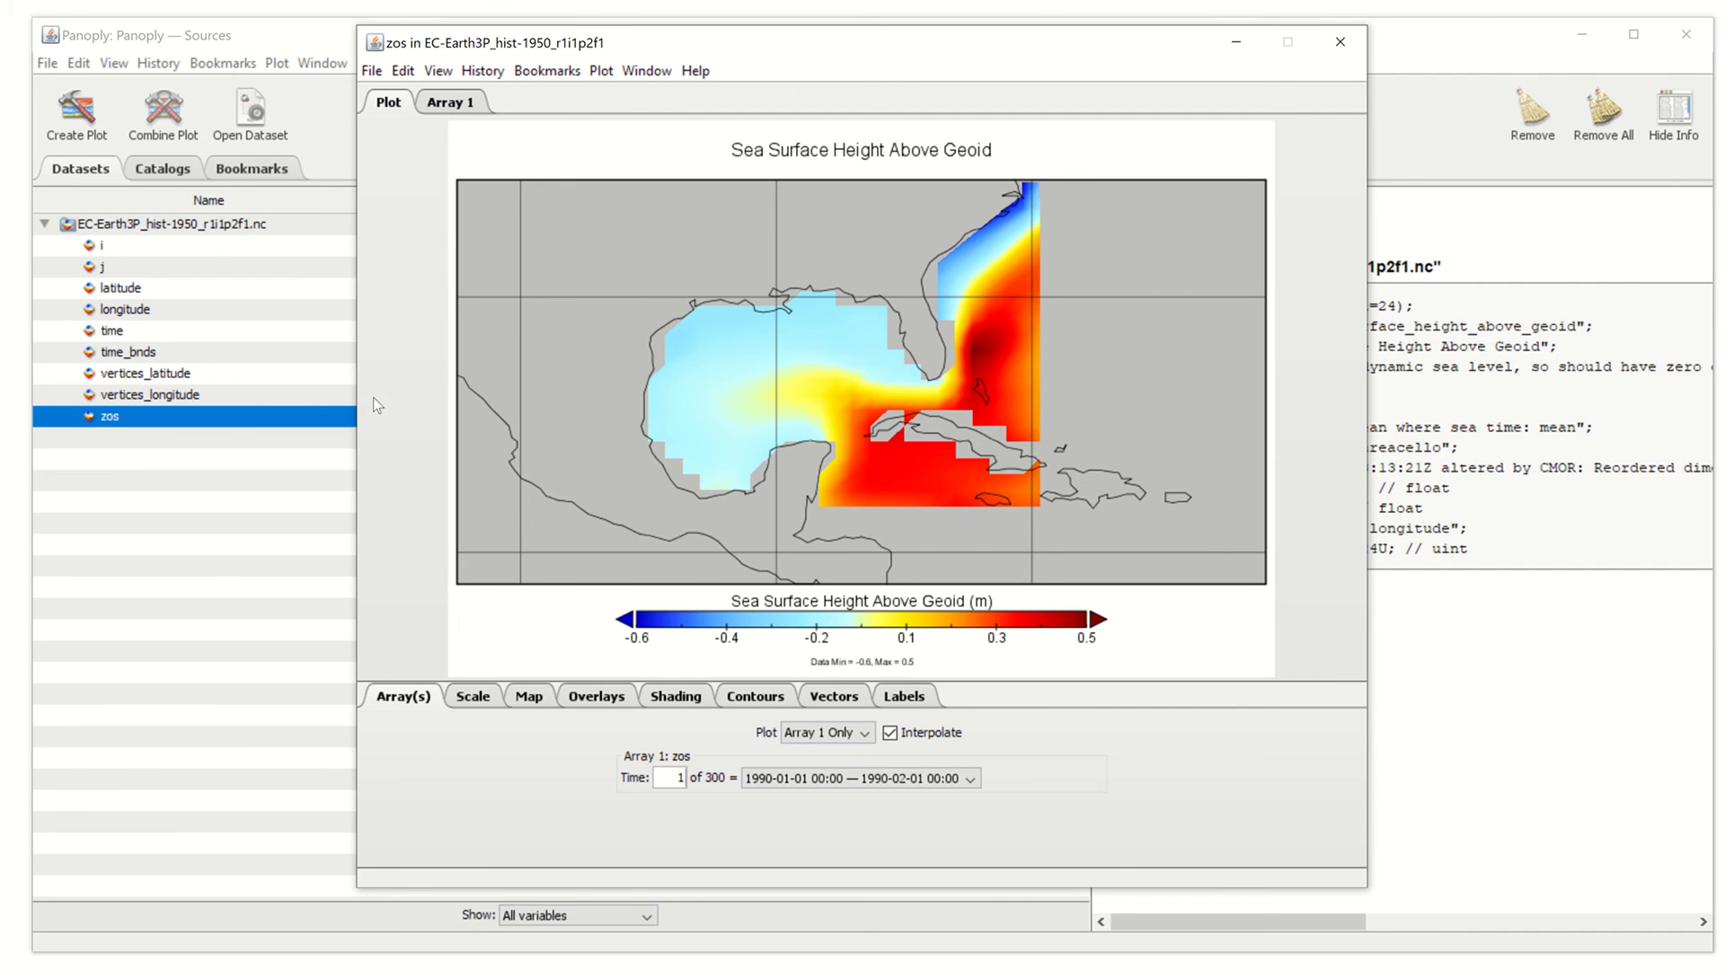
Step the map's Time selection forward to January 2010
click(812, 784)
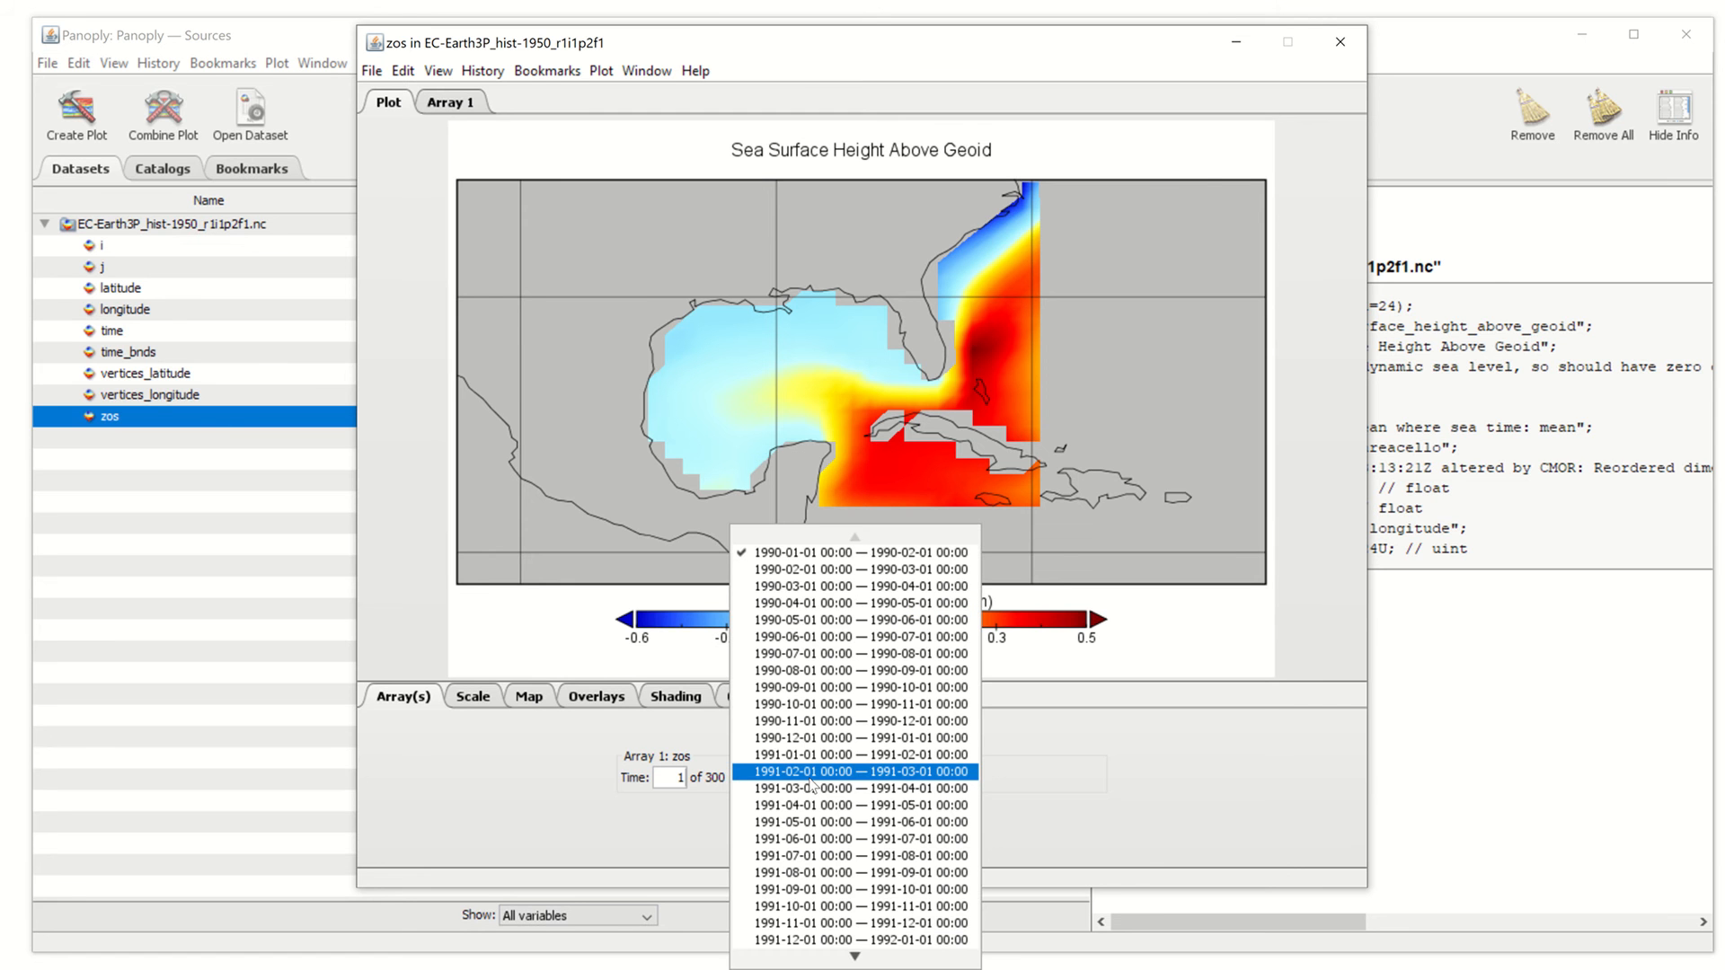
click(824, 757)
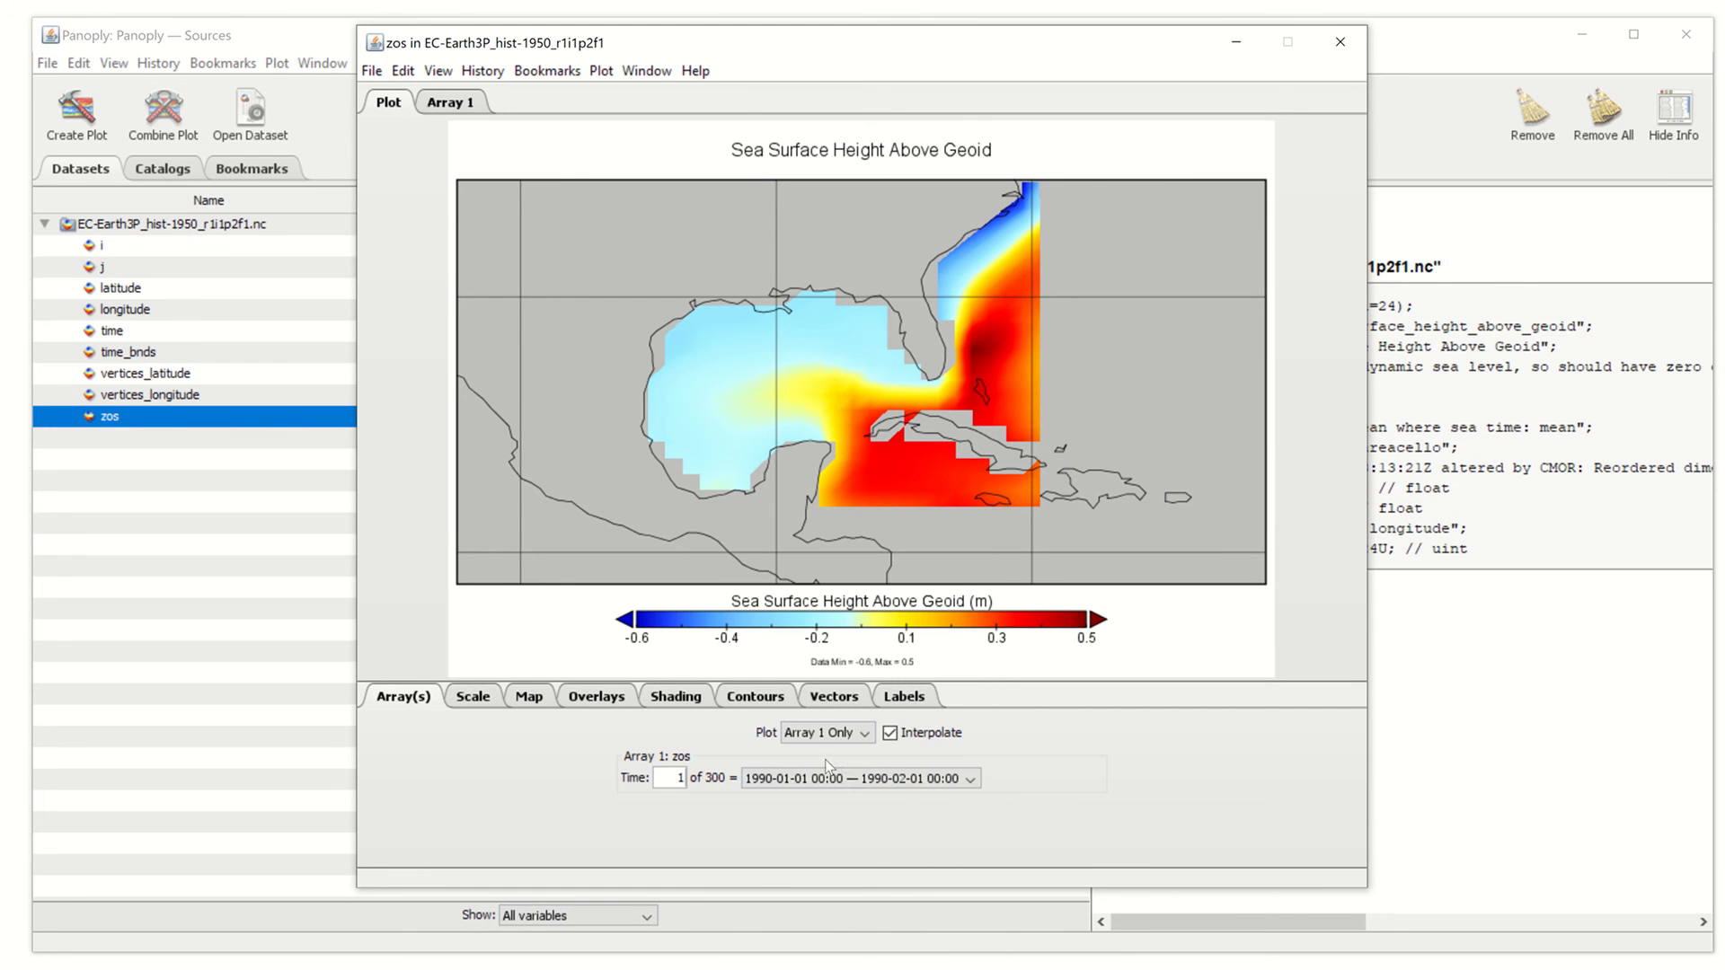
click(848, 780)
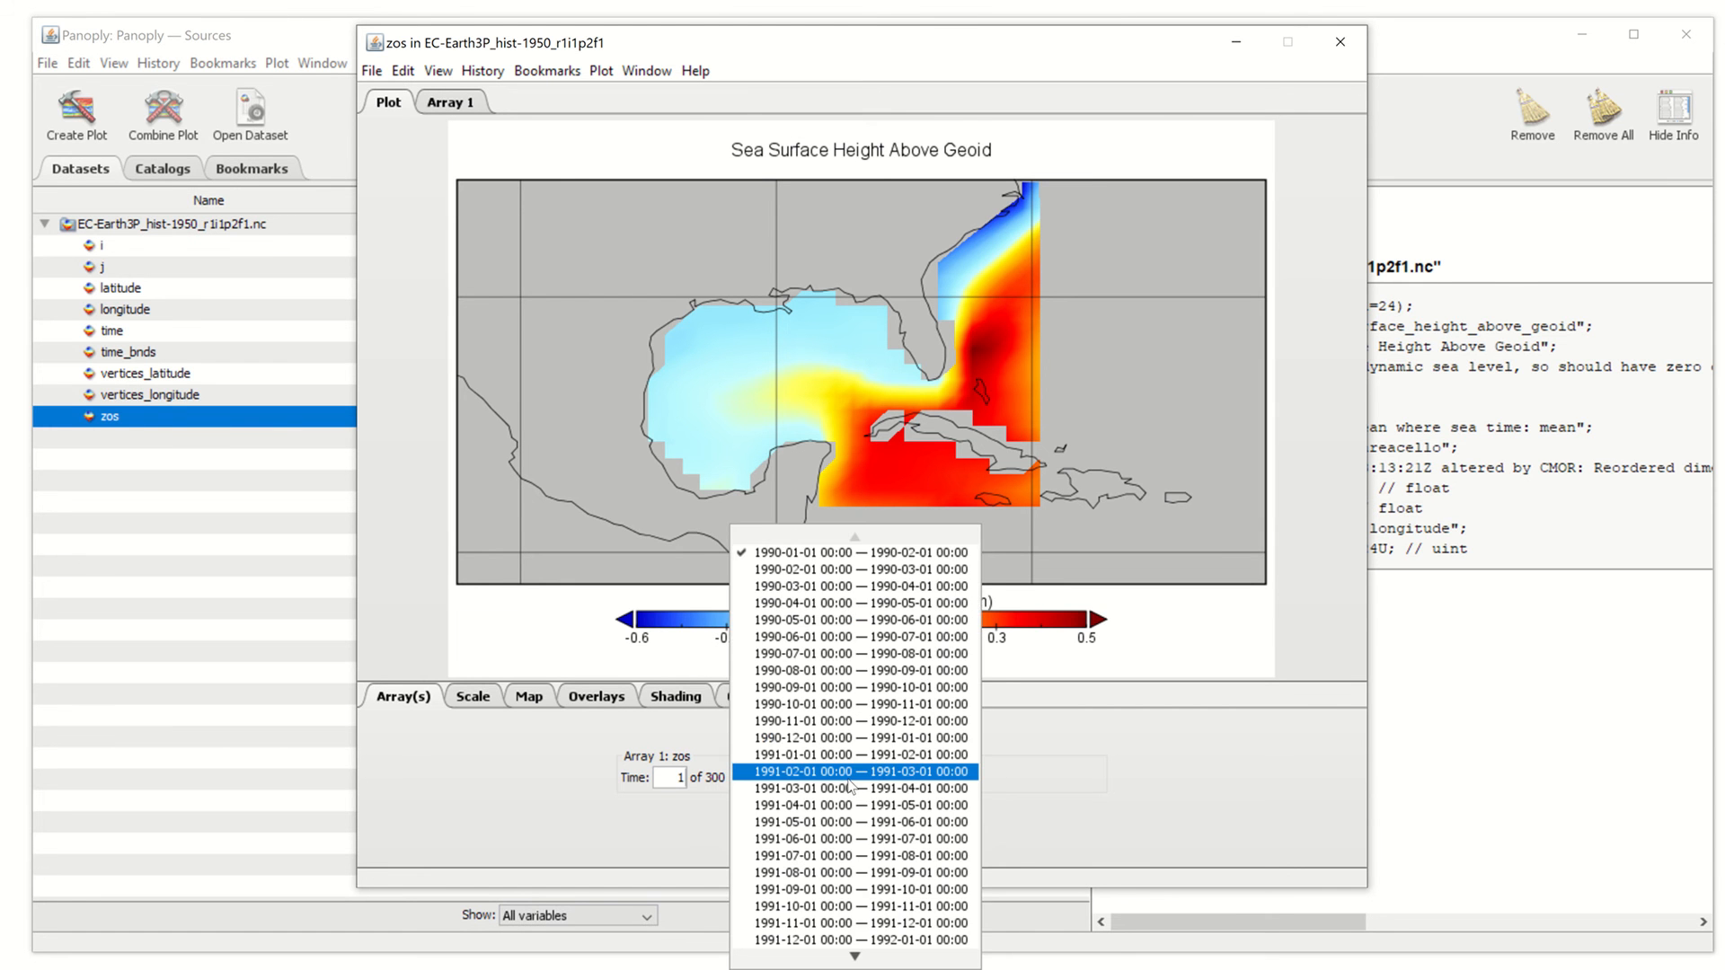
key(Up)
key(Up)
key(Up)
key(Up)
key(Up)
key(Up)
key(Up)
key(Up)
key(Up)
key(Up)
key(Up)
key(Up)
key(Up)
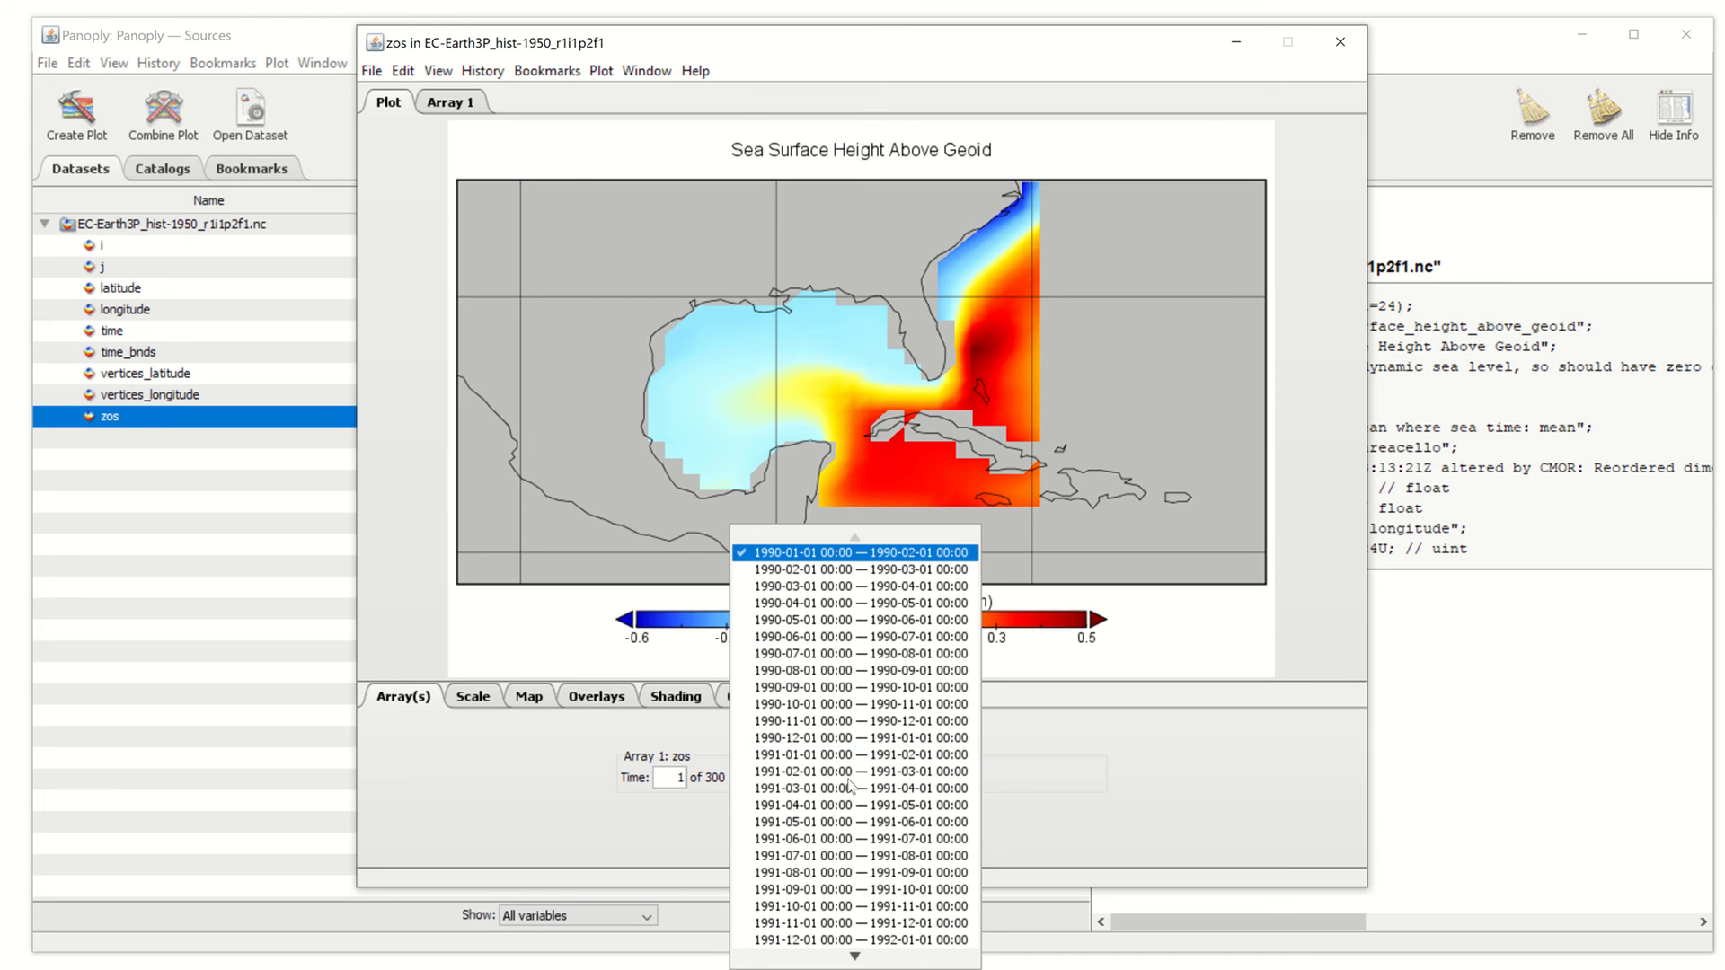
key(Down)
key(Down)
key(Down)
key(Down)
key(Down)
key(Down)
key(Down)
key(Down)
key(Down)
key(Down)
key(Down)
key(Down)
key(Down)
key(Down)
key(Down)
key(Down)
key(Down)
key(Down)
key(Down)
key(Down)
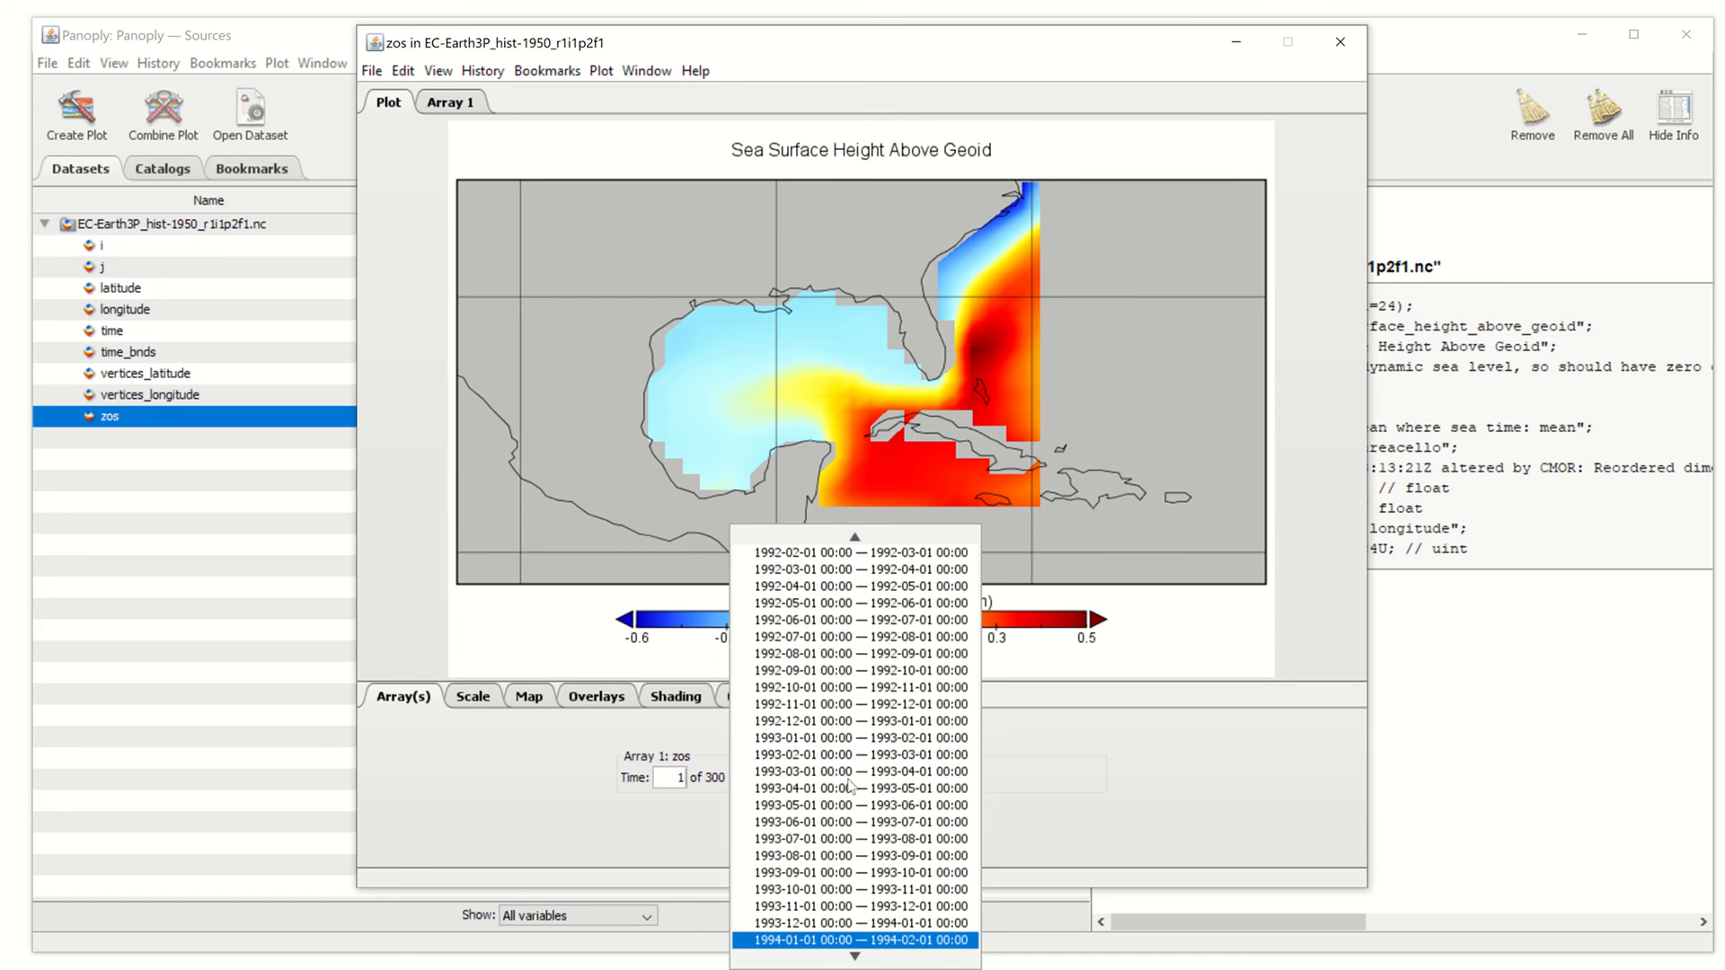
key(Down)
key(Down)
key(Down)
key(Down)
key(Down)
key(Down)
key(Down)
key(Down)
key(Down)
key(Down)
key(Down)
key(Down)
key(Down)
key(Down)
key(Down)
key(Down)
key(Down)
key(Down)
key(Down)
key(Down)
key(Down)
key(Down)
key(Down)
key(Down)
key(Down)
key(Down)
key(Down)
key(Down)
key(Down)
key(Down)
key(Down)
key(Down)
key(Down)
key(Down)
key(Down)
key(Down)
key(Down)
key(Down)
key(Down)
key(Down)
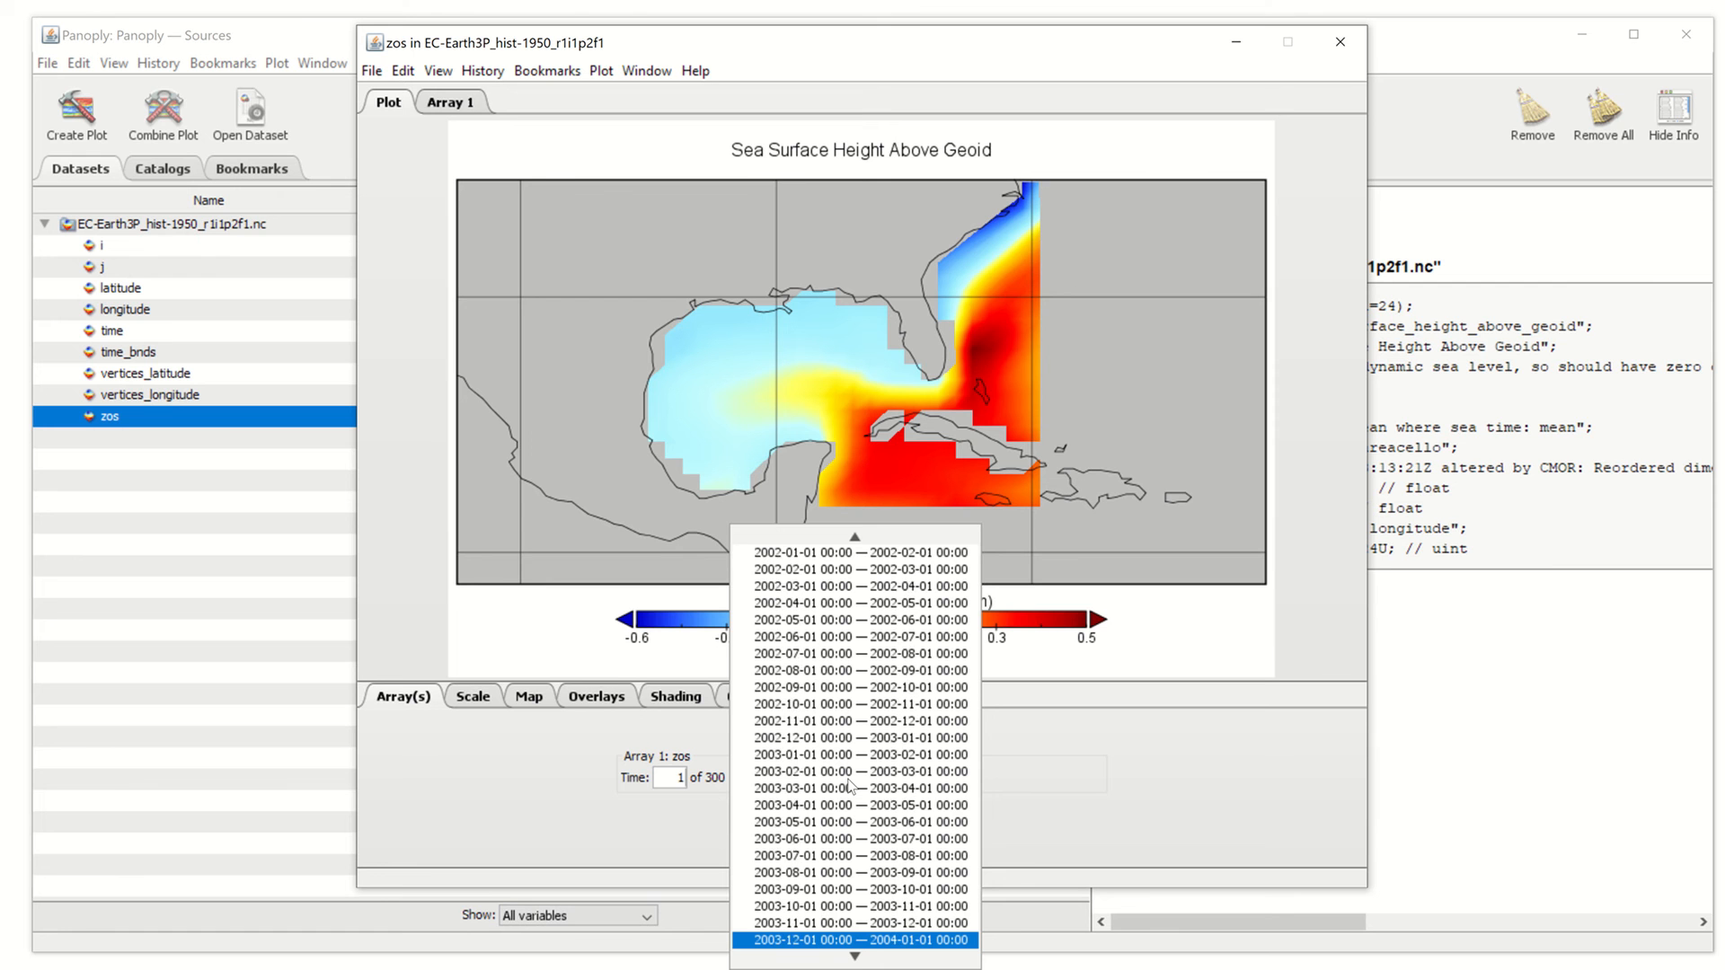
key(Down)
key(Down)
key(Down)
key(Down)
key(Down)
key(Down)
key(Down)
key(Down)
key(Down)
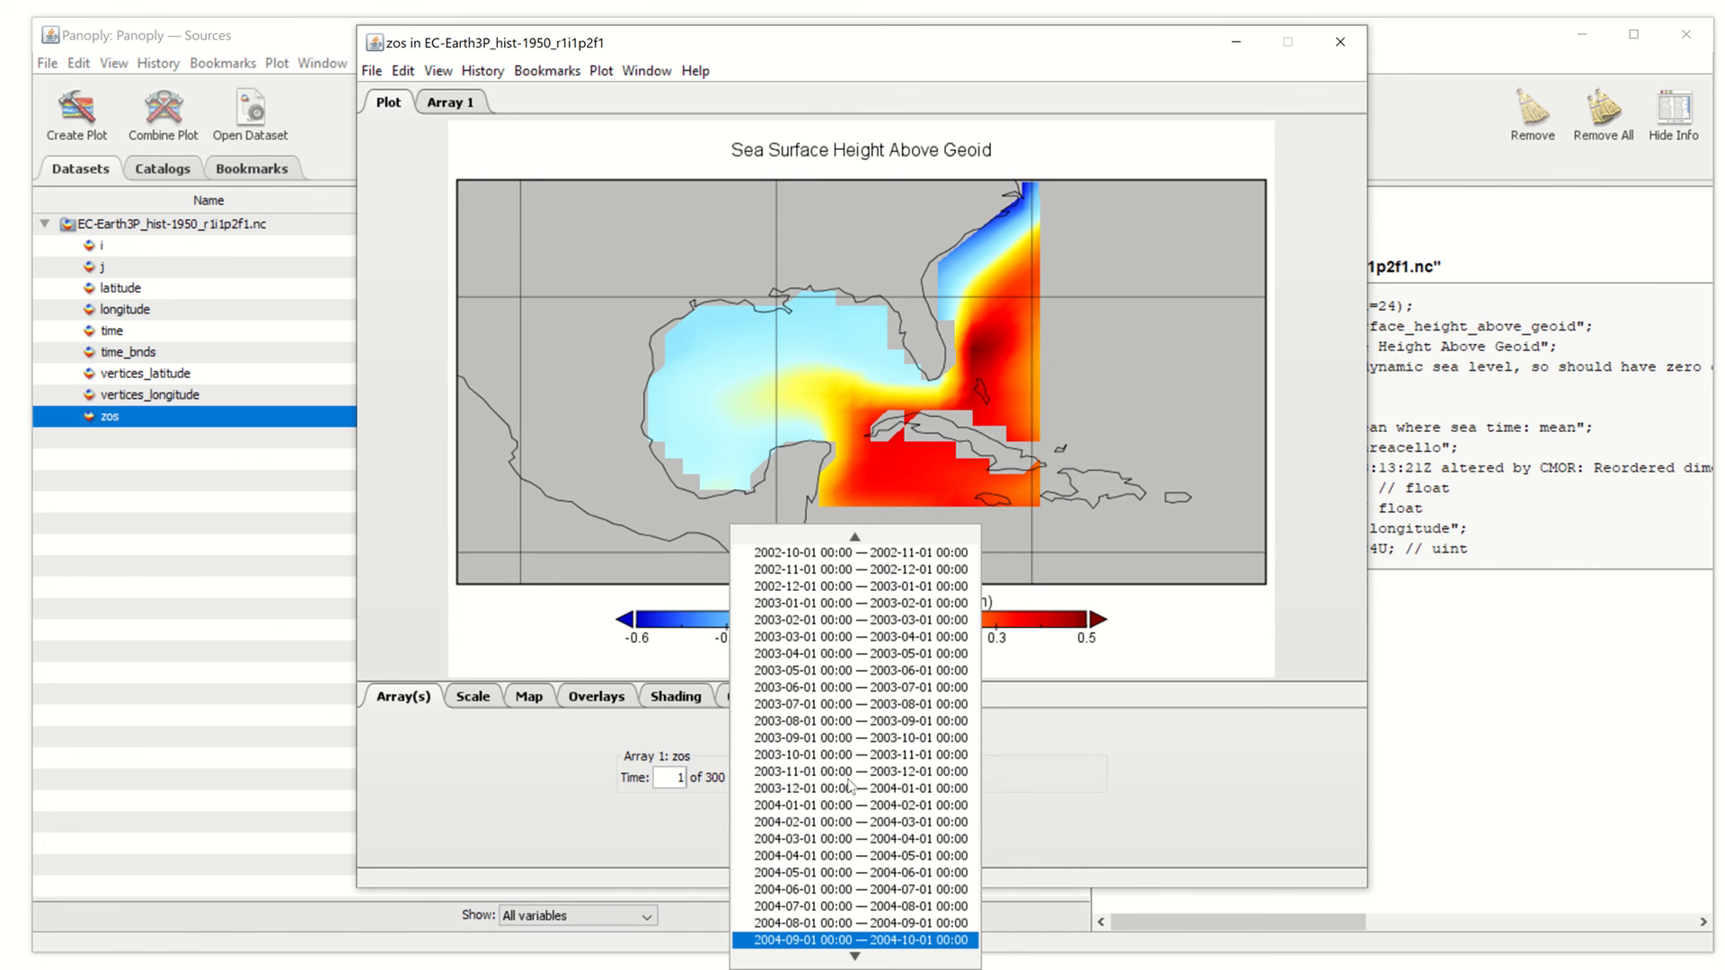
key(Down)
key(Down)
key(Down)
key(Down)
key(Down)
key(Down)
key(Down)
key(Down)
key(Down)
key(Down)
key(Down)
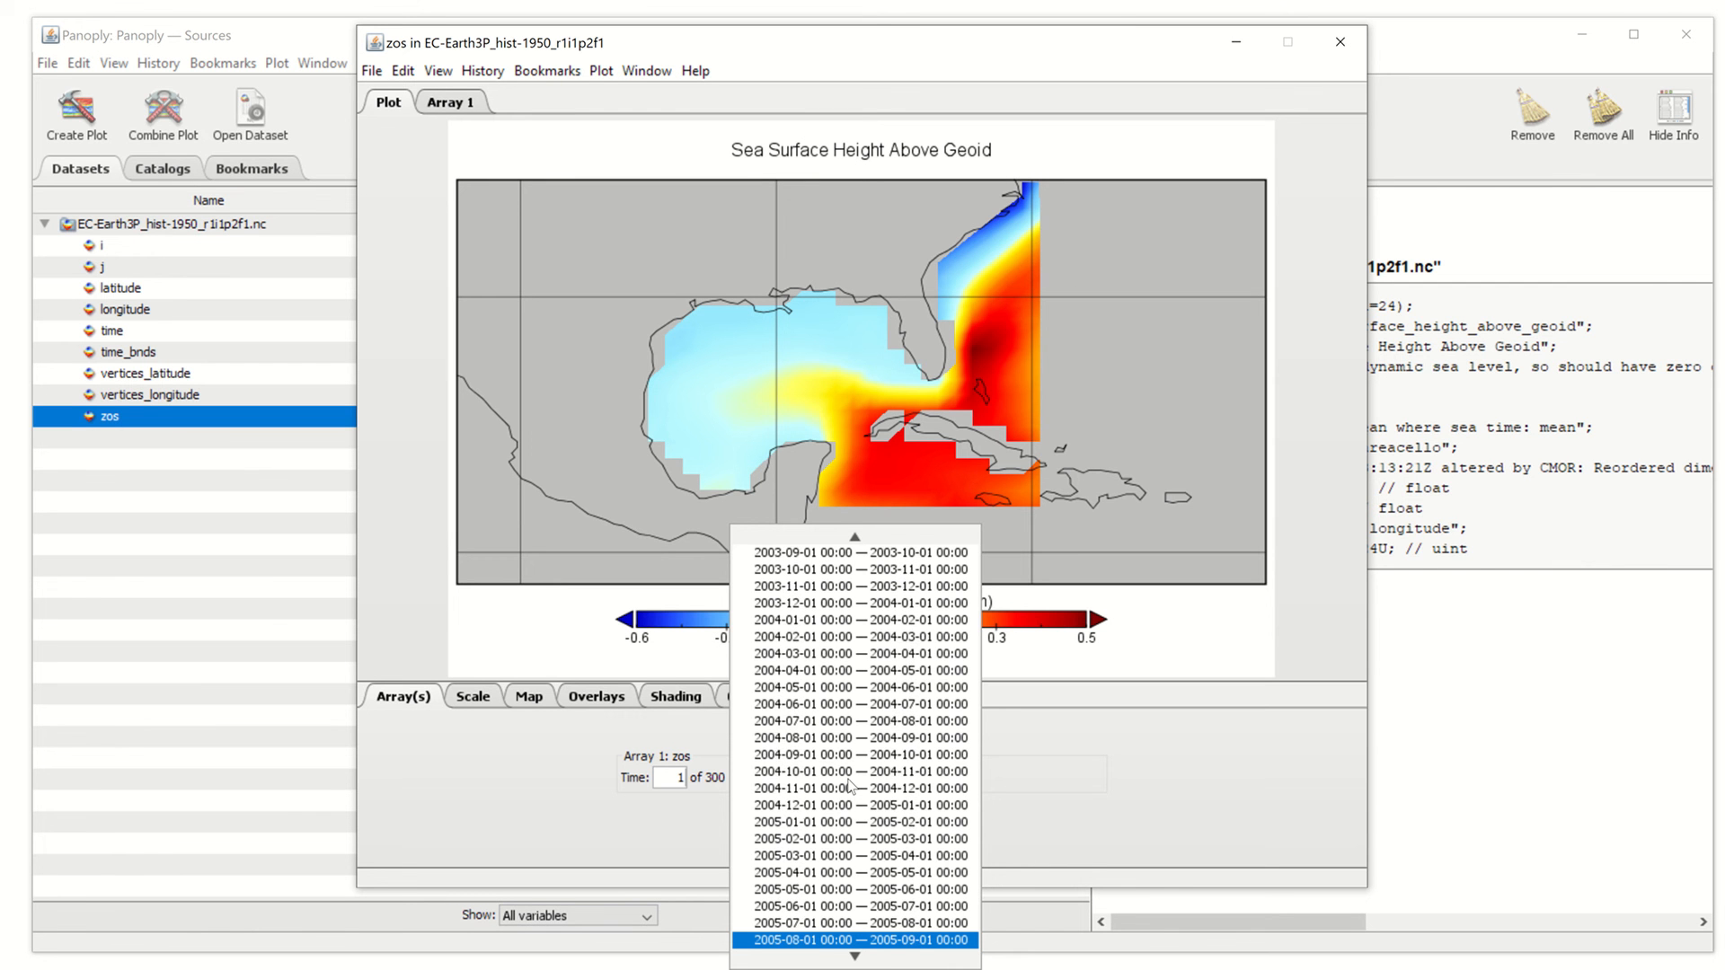
key(Down)
key(Down)
key(Down)
key(Down)
key(Down)
key(Down)
key(Down)
key(Down)
key(Down)
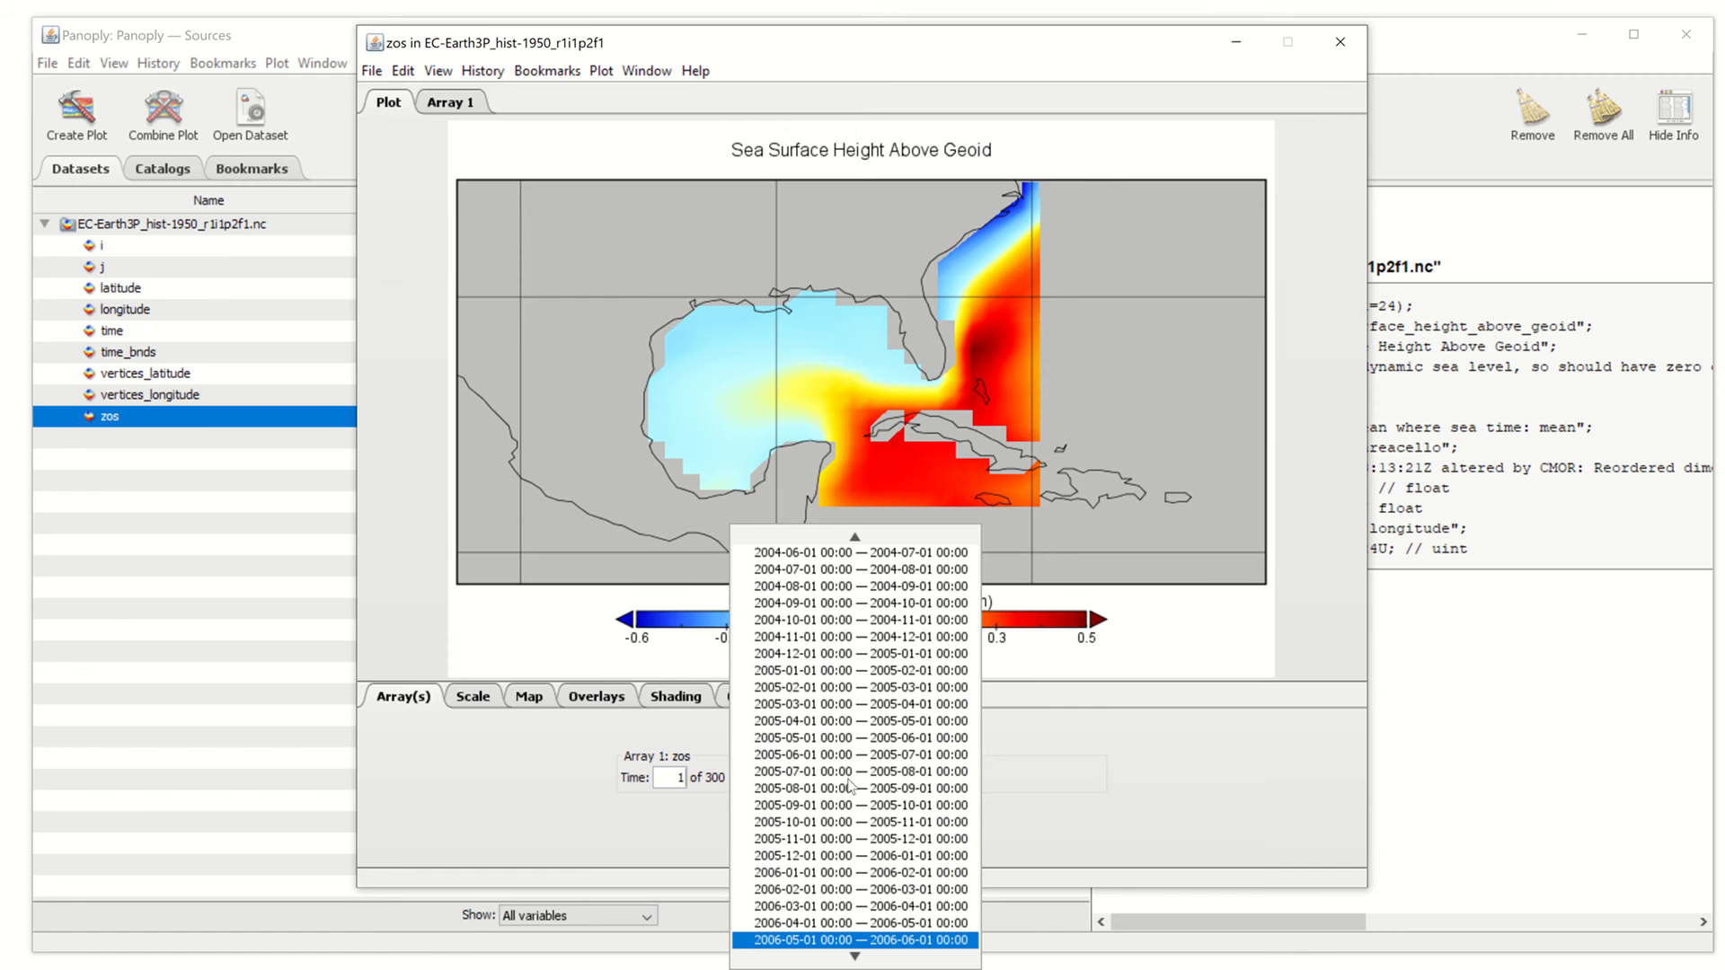
key(Down)
key(Down)
key(Down)
key(Down)
key(Down)
key(Down)
key(Down)
key(Down)
key(Down)
key(Down)
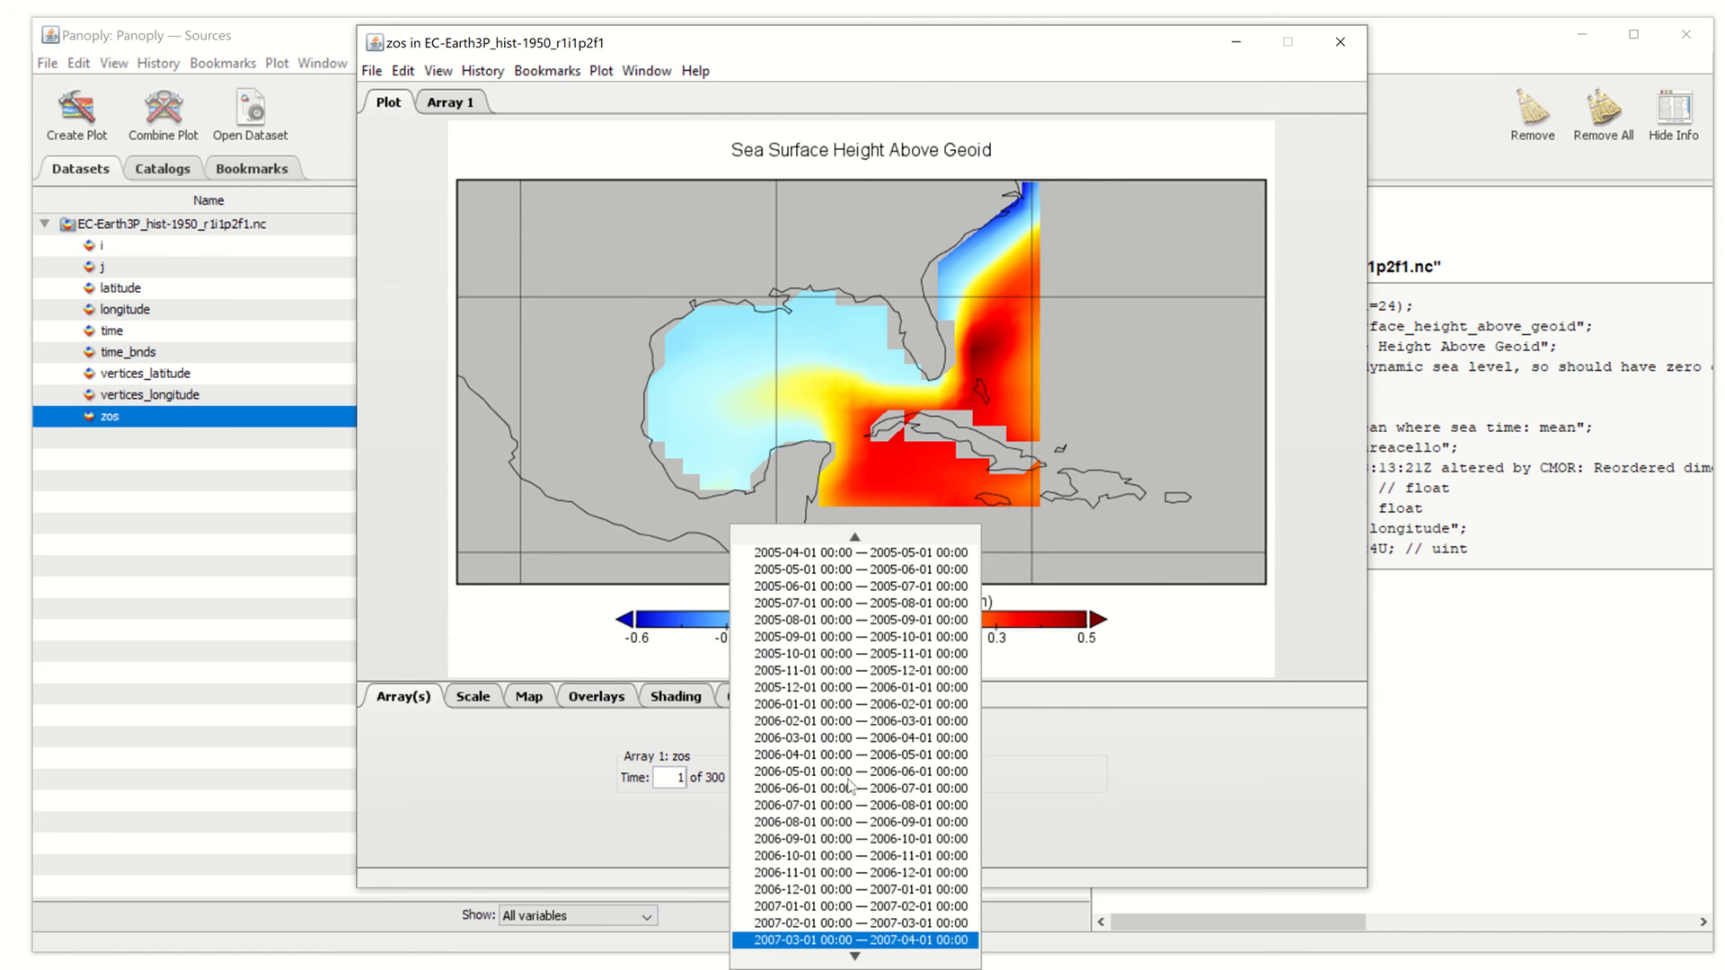
key(Down)
key(Down)
key(Down)
key(Down)
key(Down)
key(Down)
key(Down)
key(Down)
key(Down)
key(Down)
key(Down)
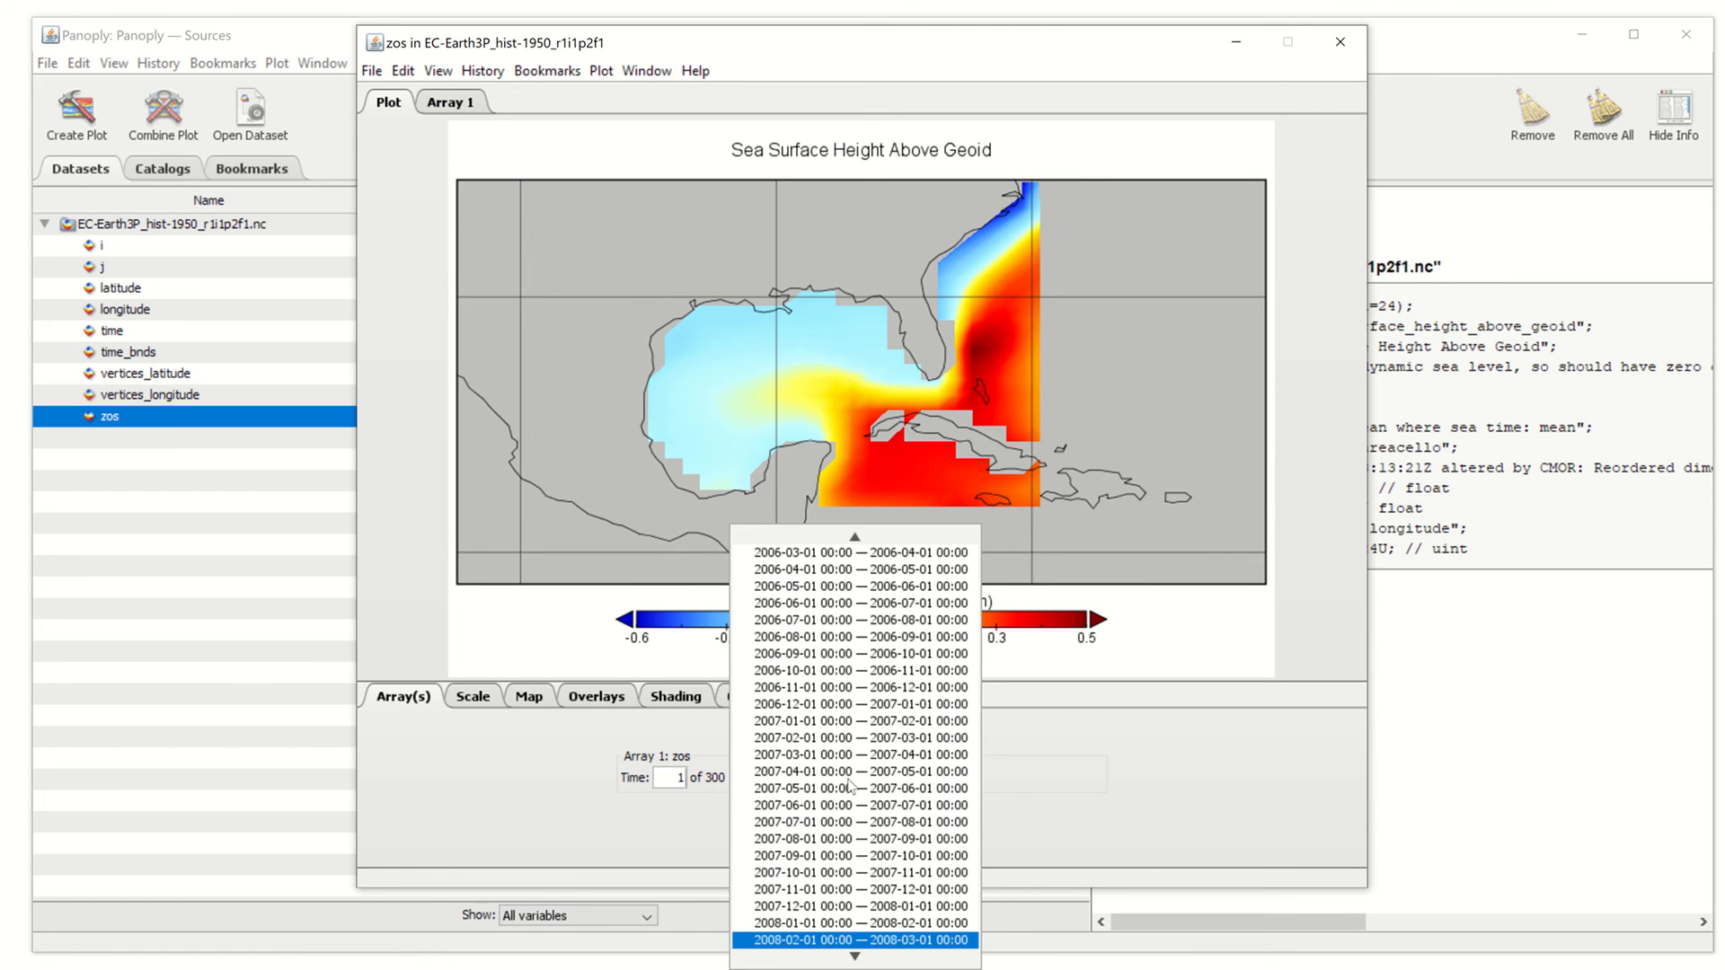
key(Down)
key(Down)
key(Down)
key(Down)
key(Down)
key(Down)
key(Down)
key(Down)
key(Down)
key(Down)
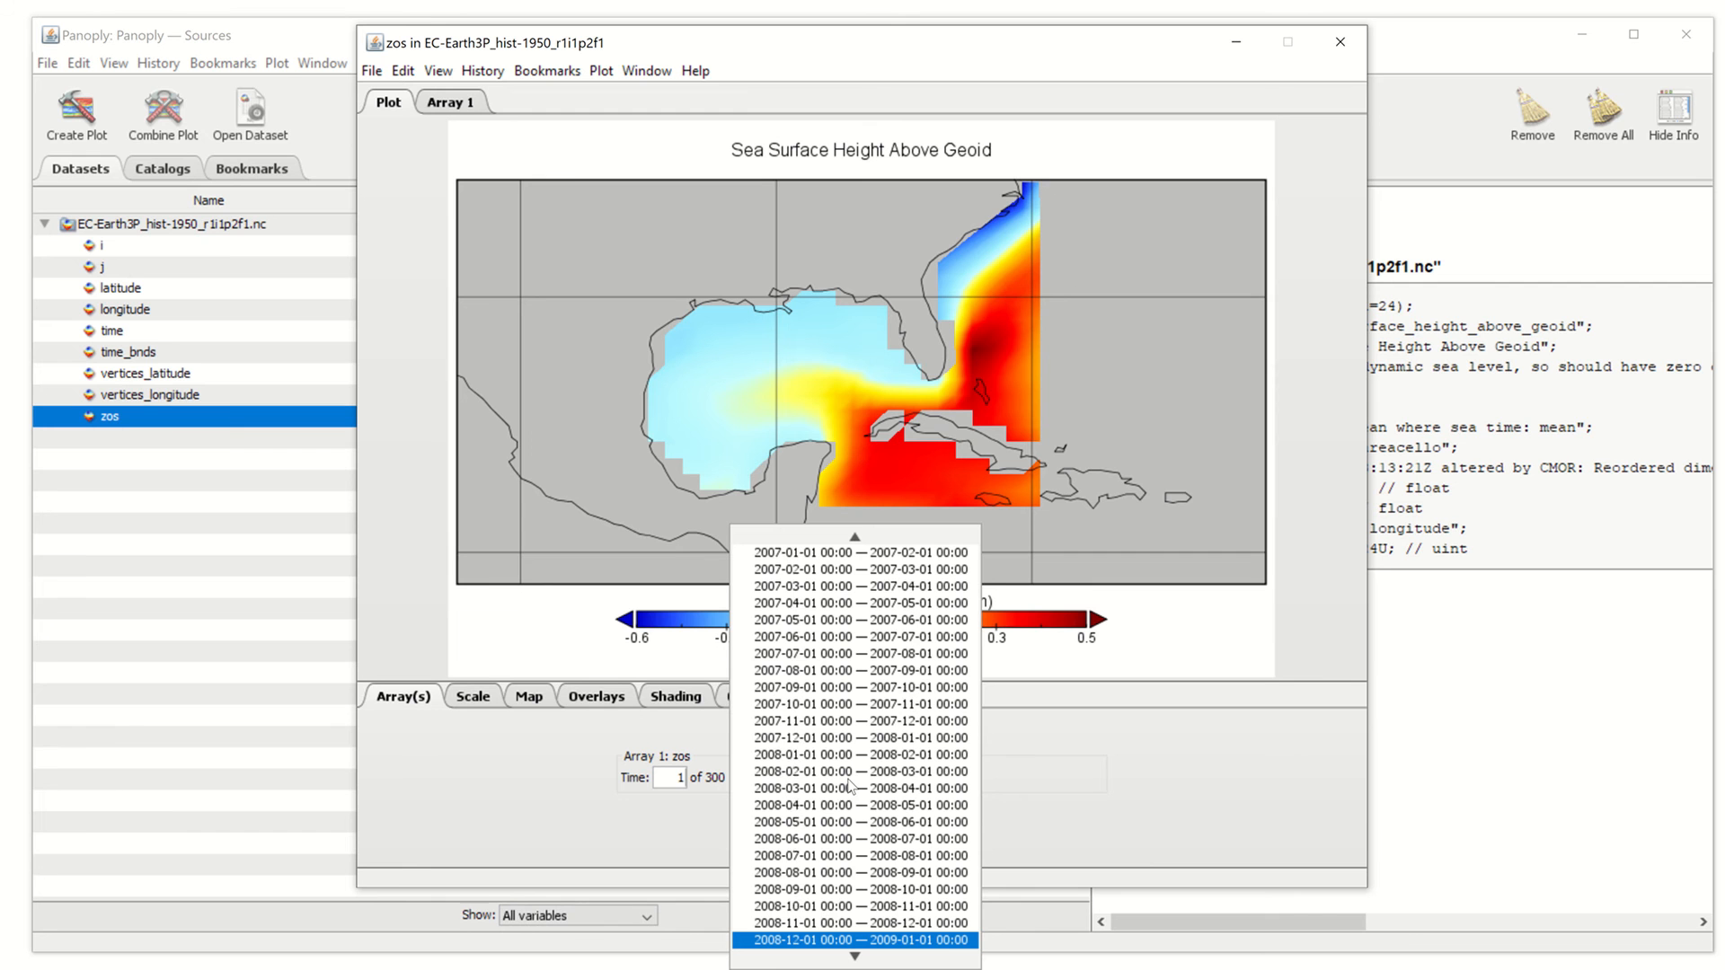
key(Down)
key(Down)
key(Down)
key(Down)
key(Down)
key(Down)
key(Down)
key(Down)
key(Down)
key(Down)
key(Down)
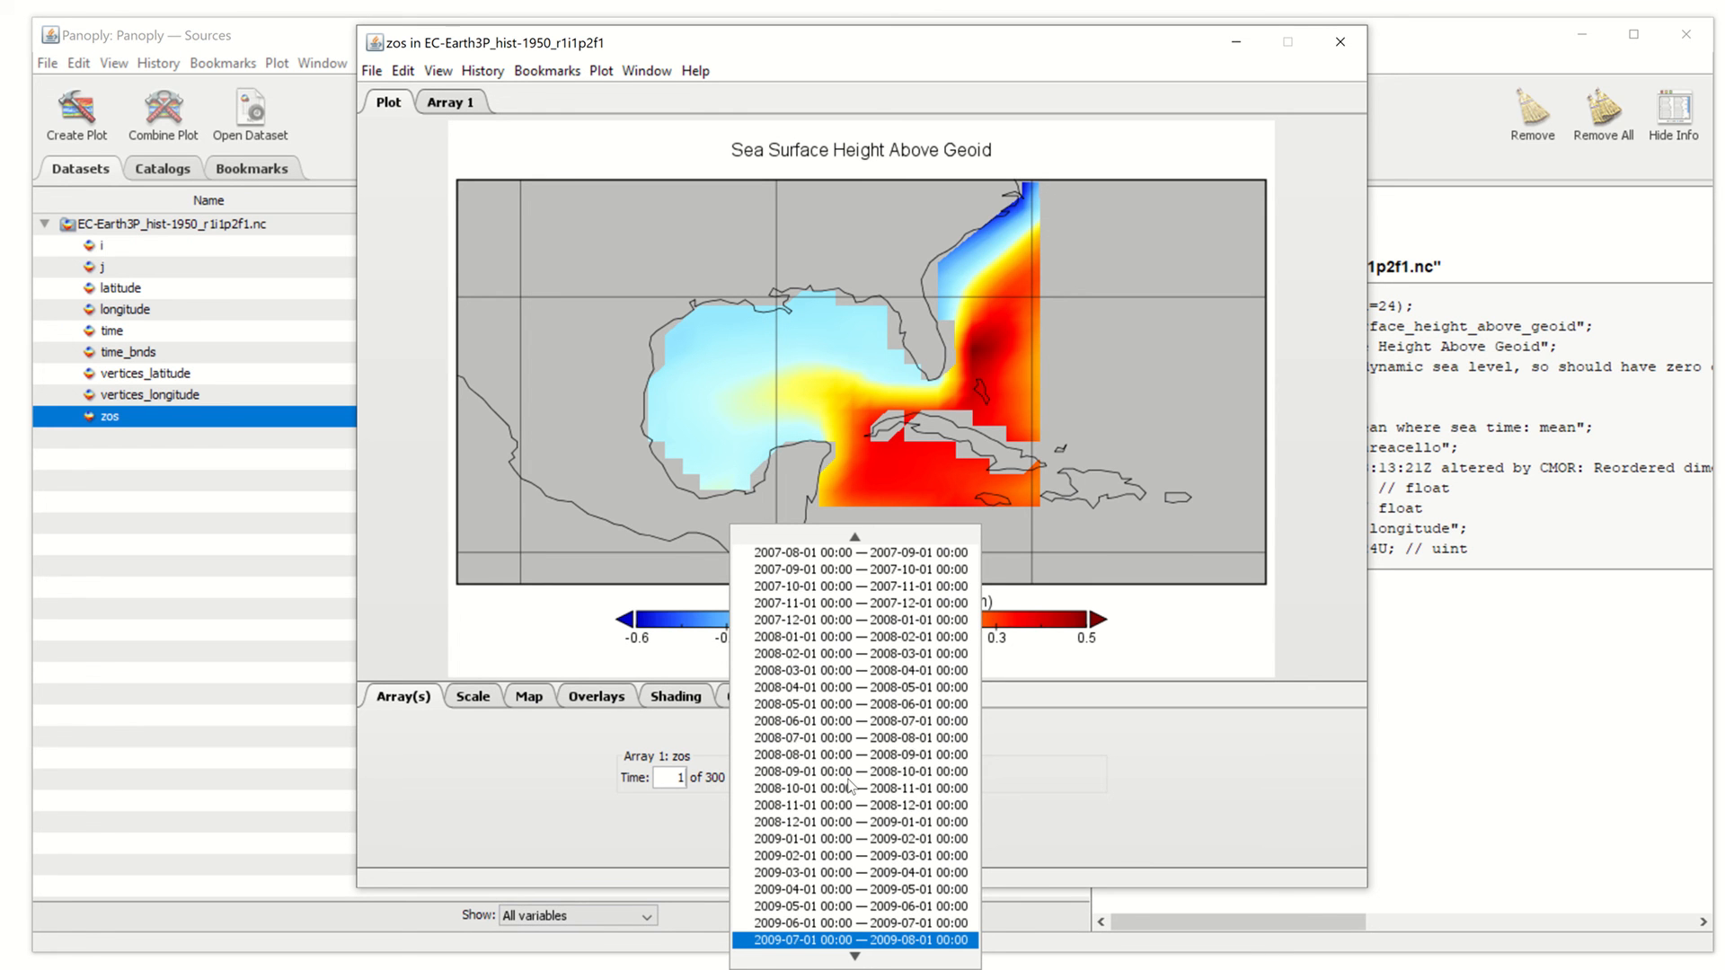
key(Down)
key(Down)
key(Down)
key(Down)
key(Down)
key(Down)
key(Down)
key(Down)
key(Down)
key(Down)
key(Down)
key(Down)
key(Down)
key(Down)
key(Down)
key(Down)
key(Down)
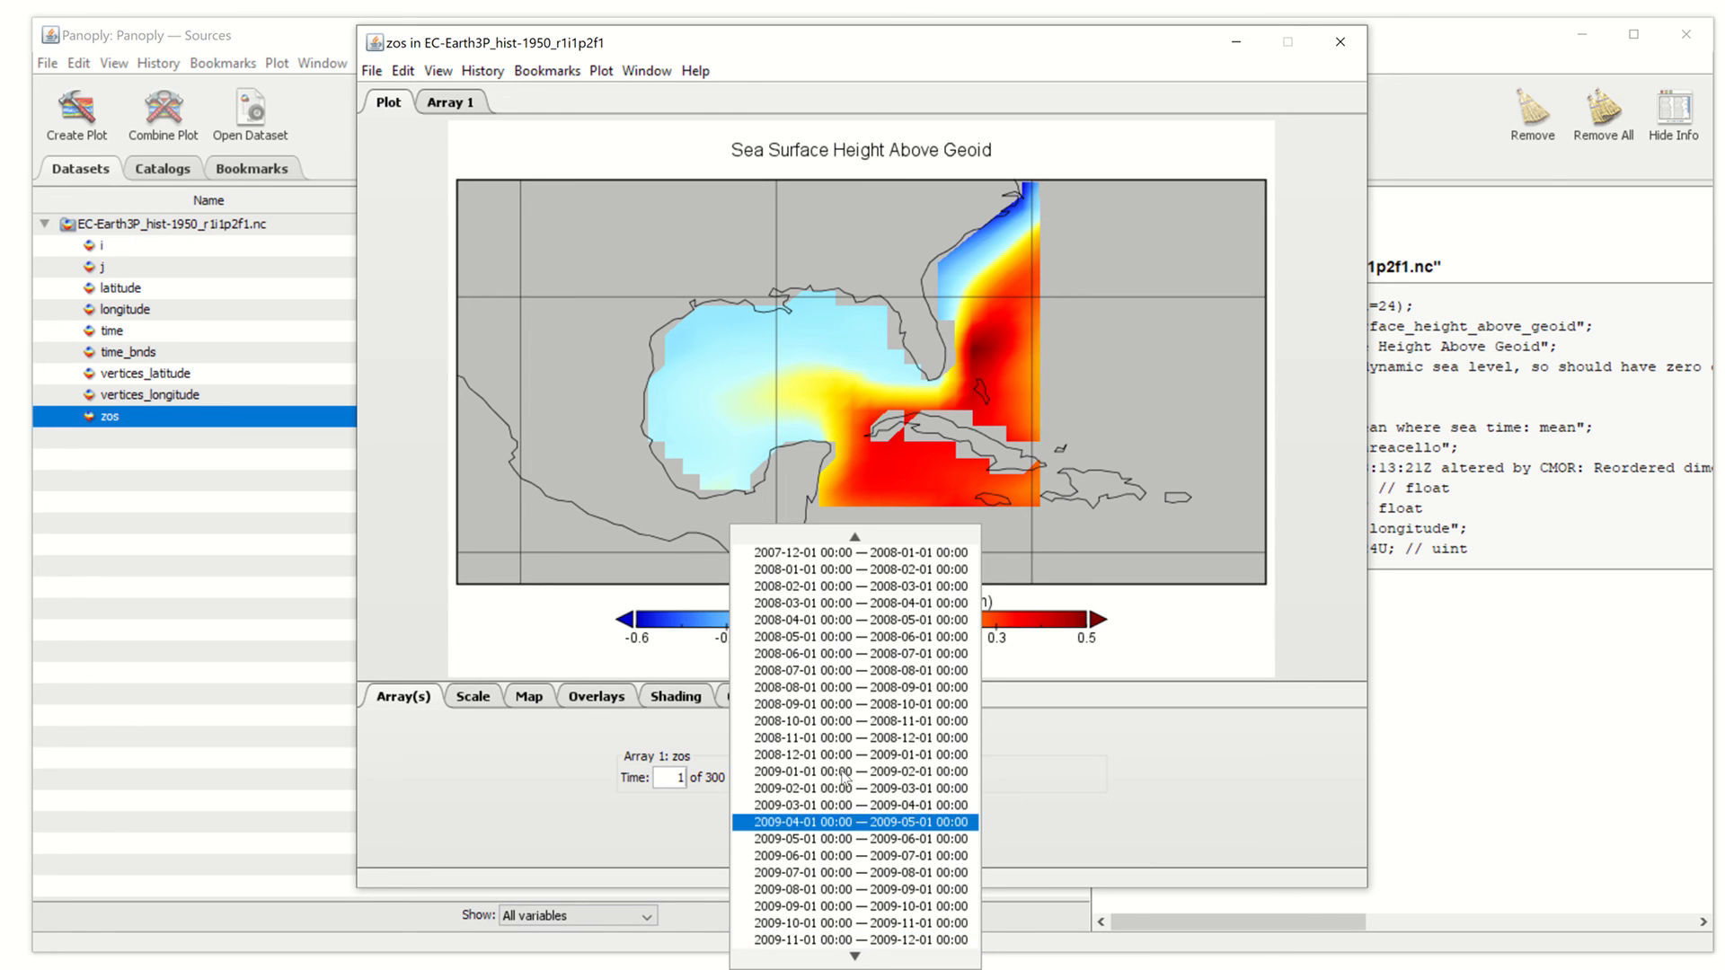
key(Up)
key(Up)
key(Up)
key(Up)
key(Up)
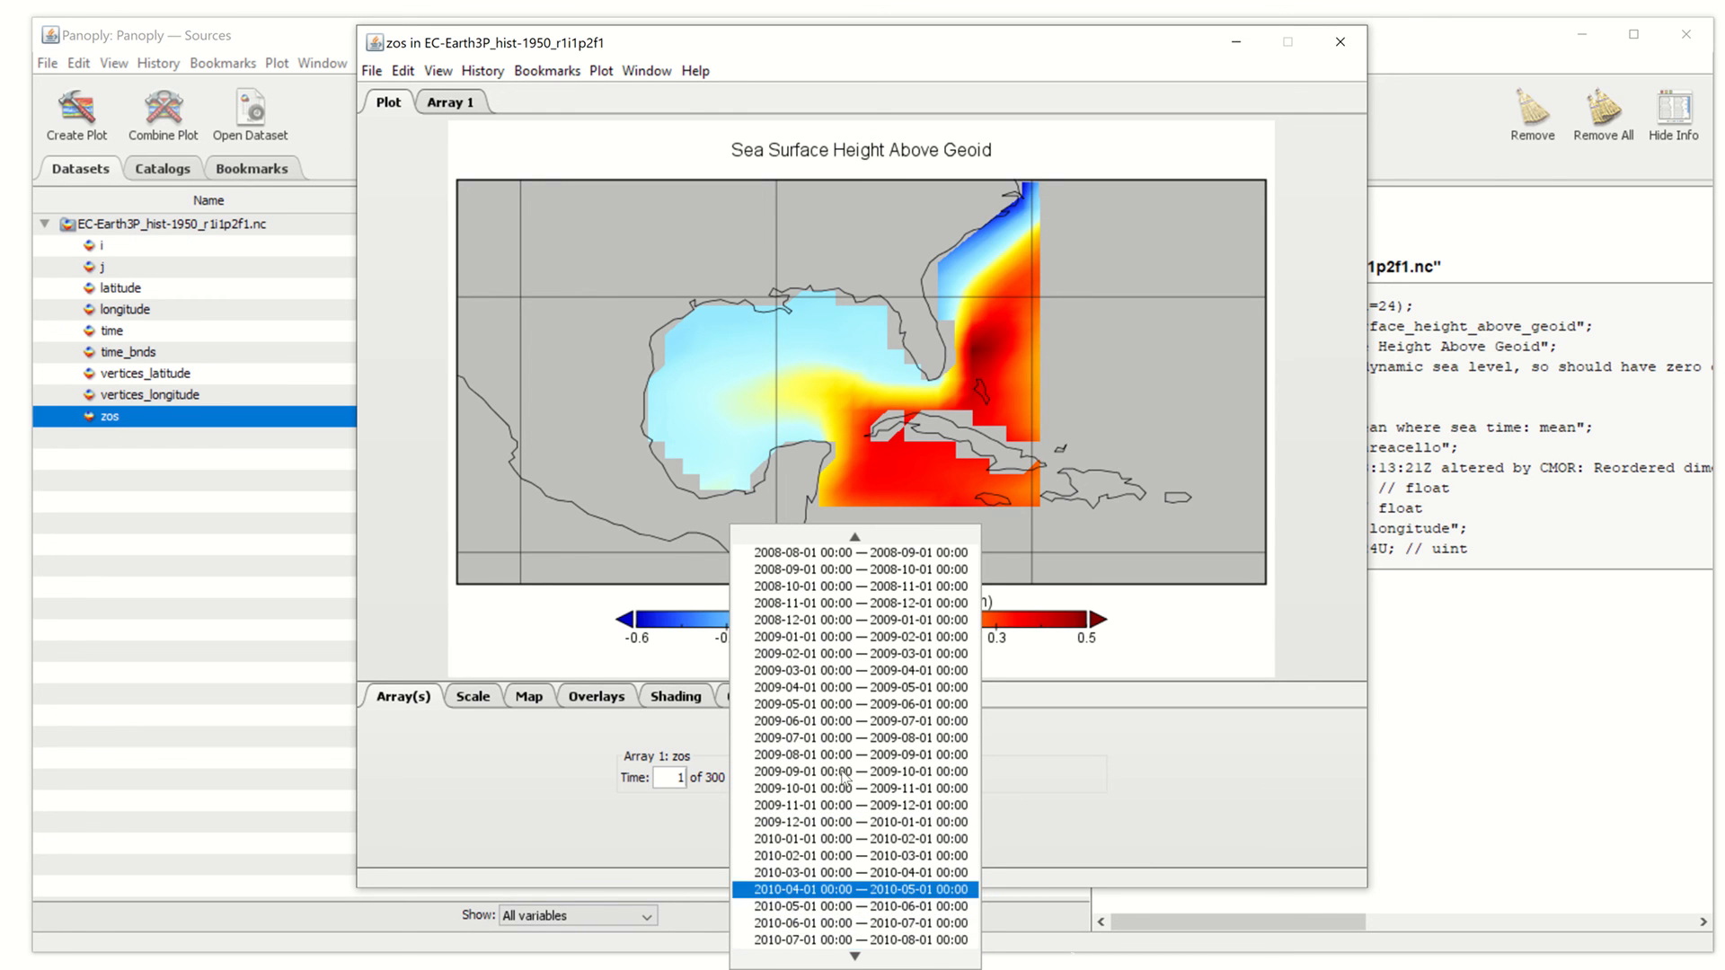
key(Return)
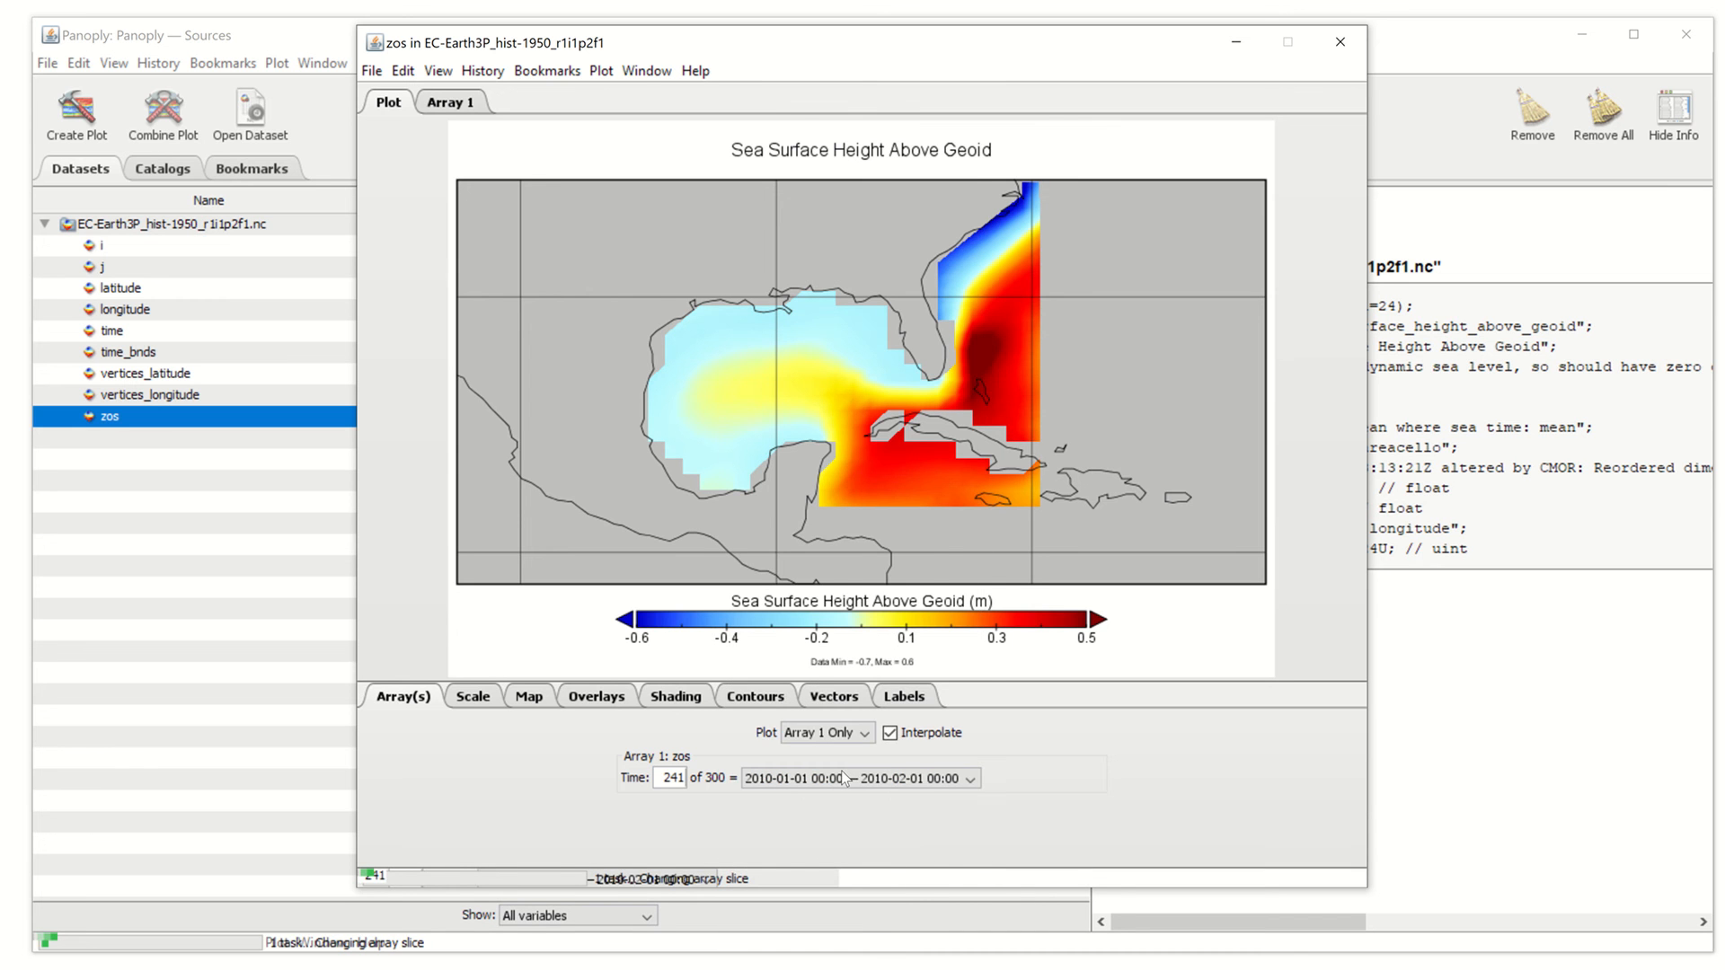
Advance two more months to time step 243, March 2010, and shift the plot window right
click(843, 778)
key(Down)
key(Return)
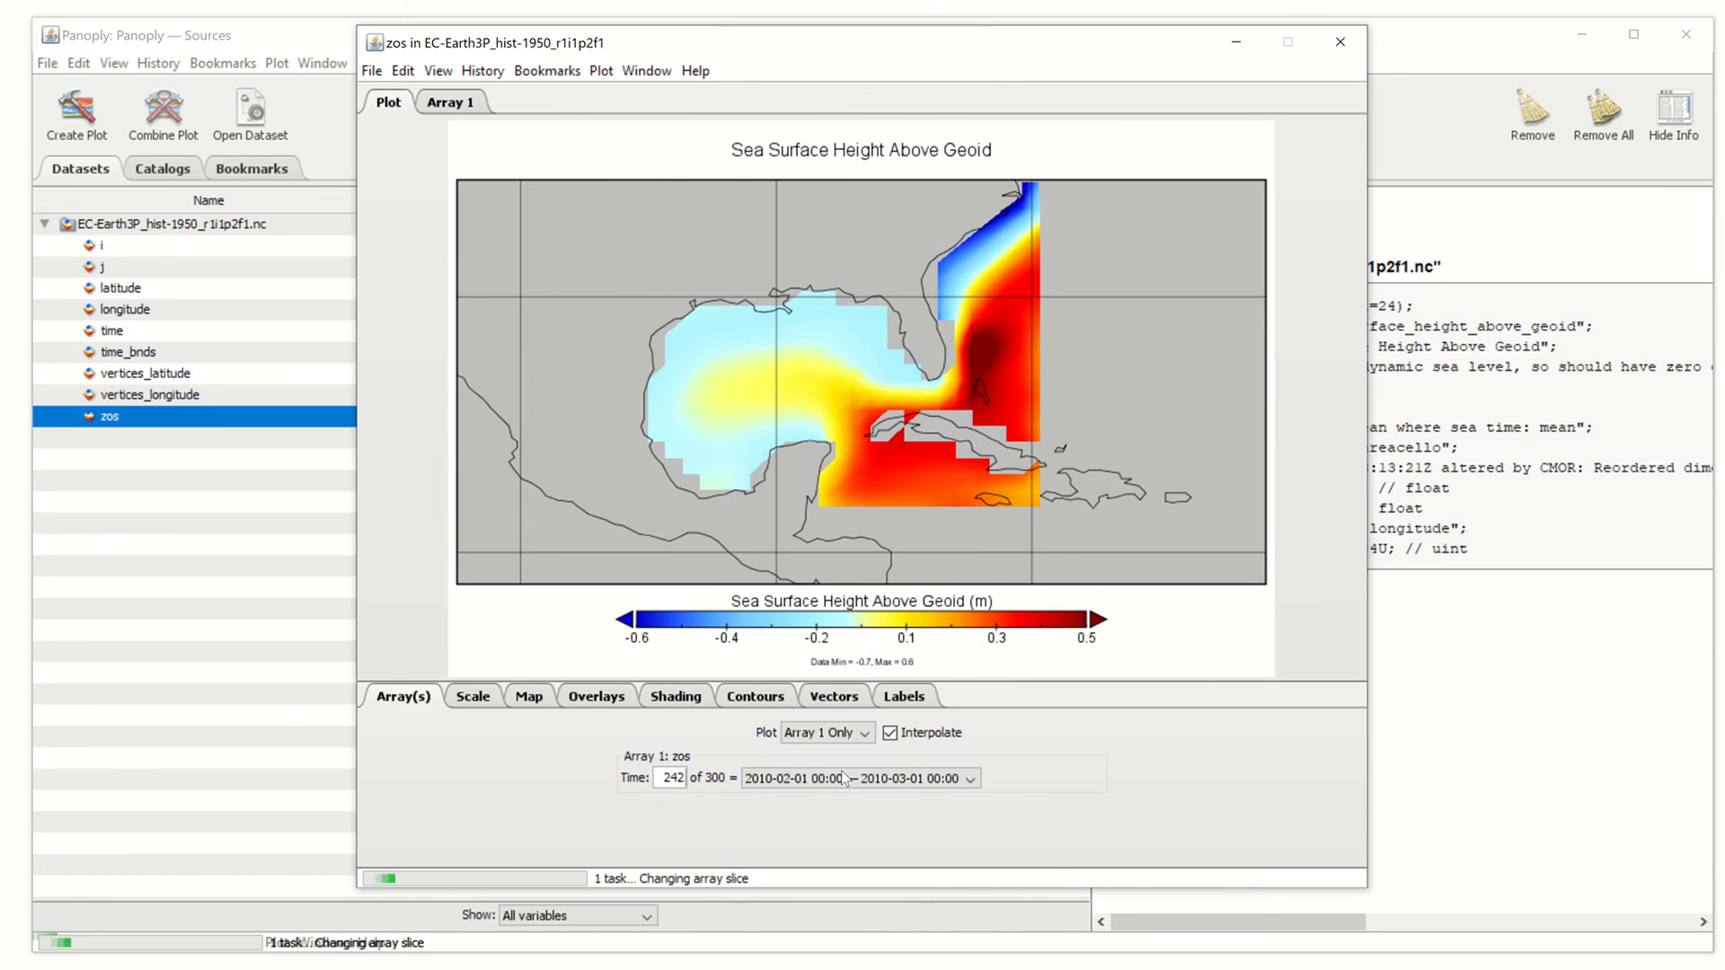
click(842, 777)
key(Down)
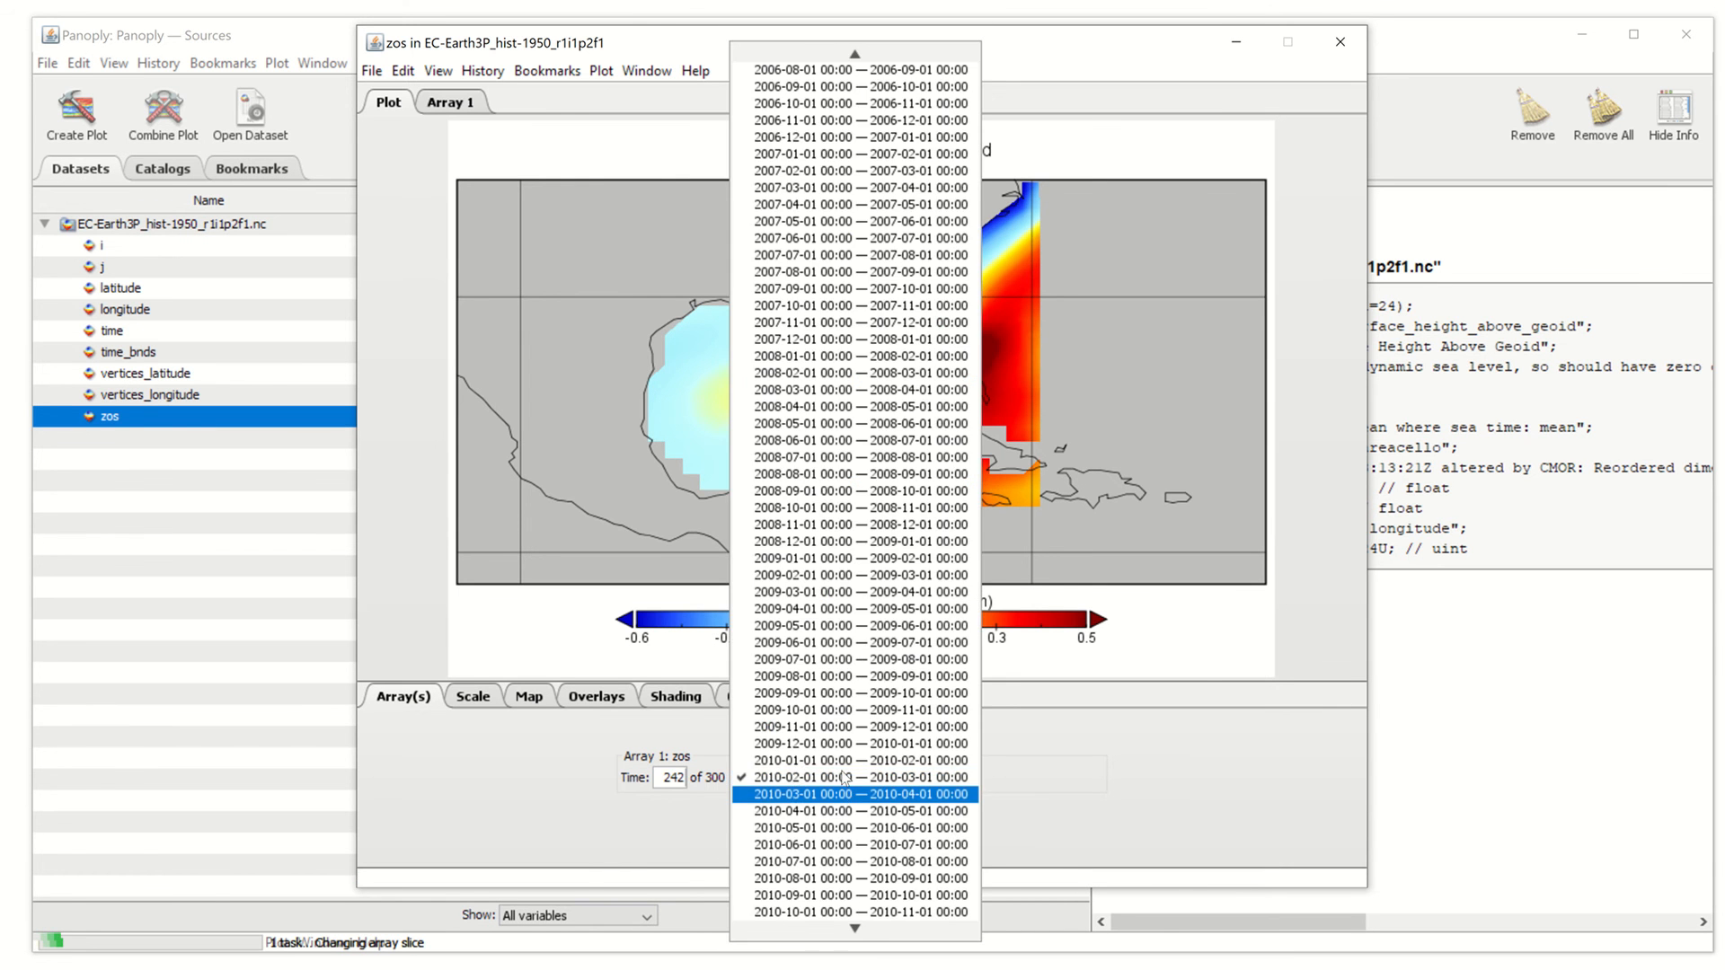
key(Return)
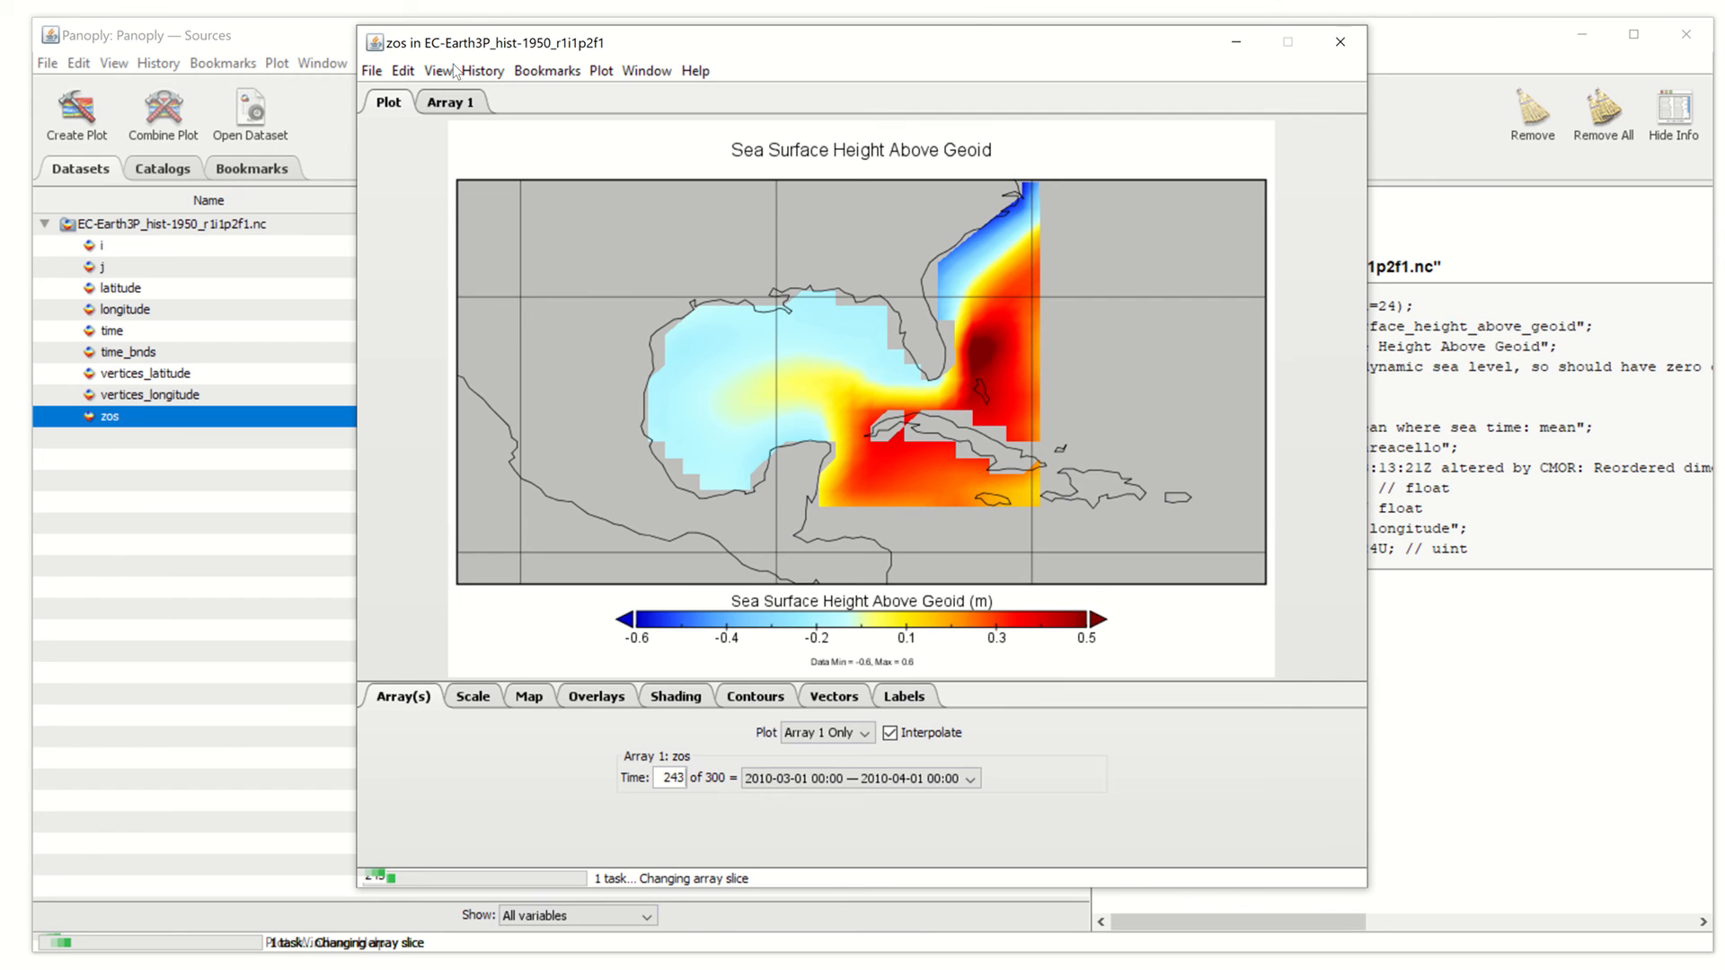
drag(459, 46, 584, 45)
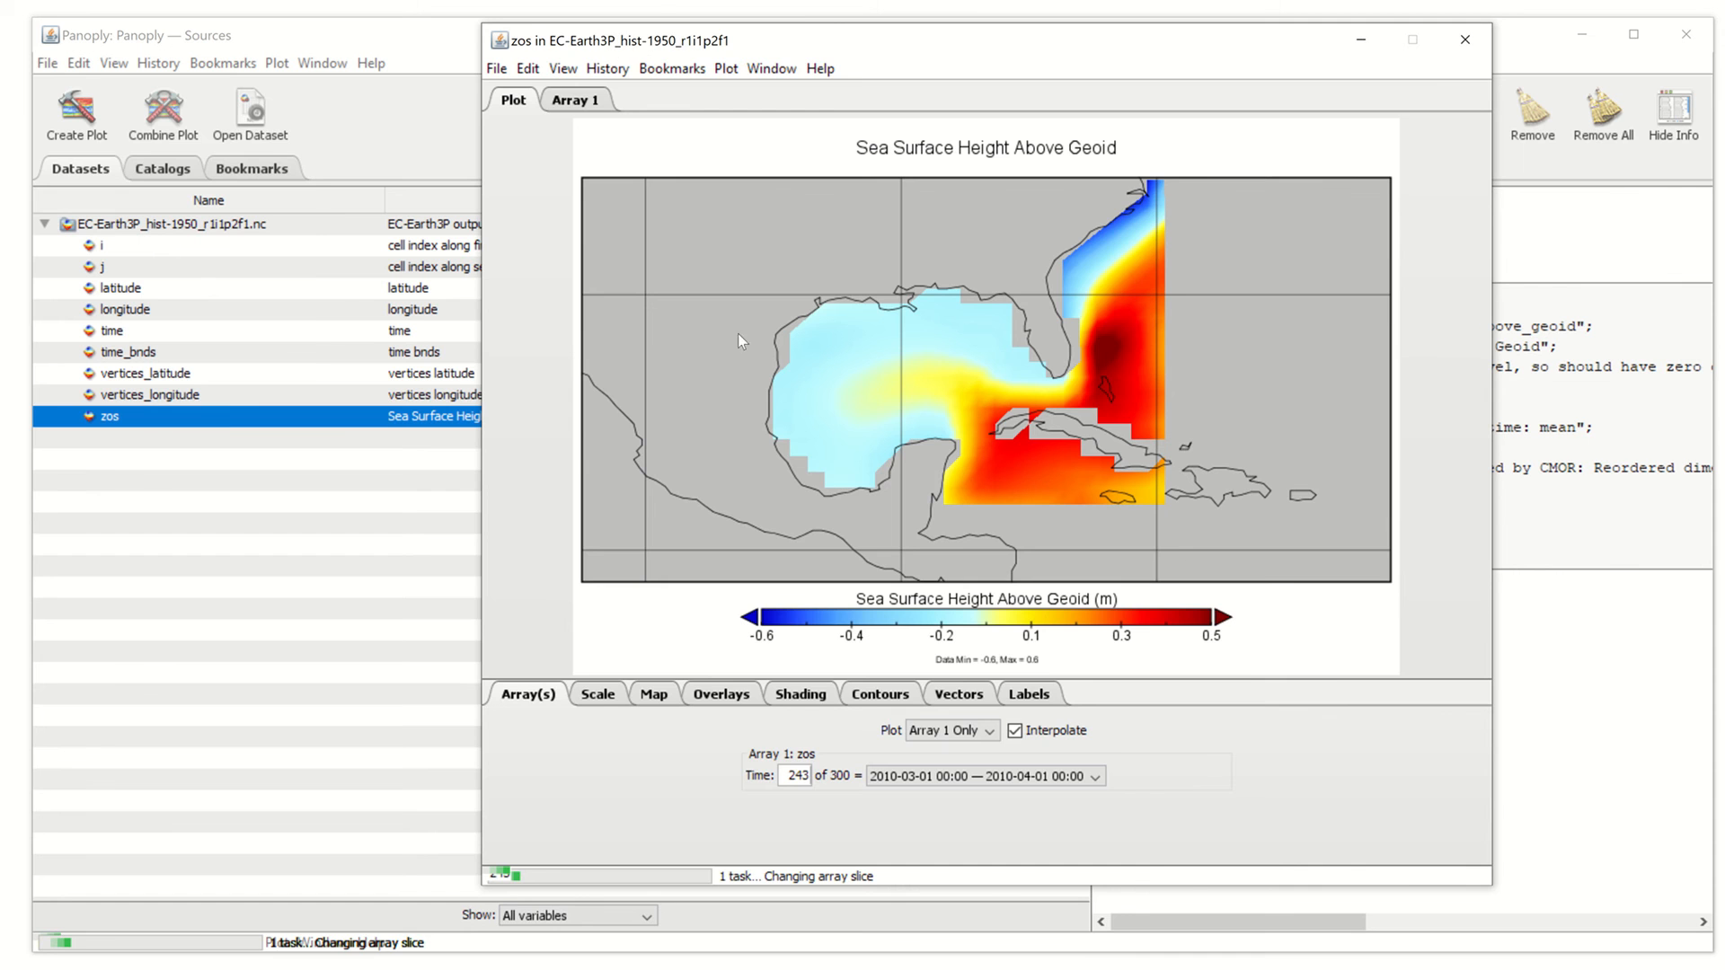
Load EC-Earth3P-HR_hist-1950_r1i1p2f1.nc and create a Longitude-Latitude map of its zos
click(45, 63)
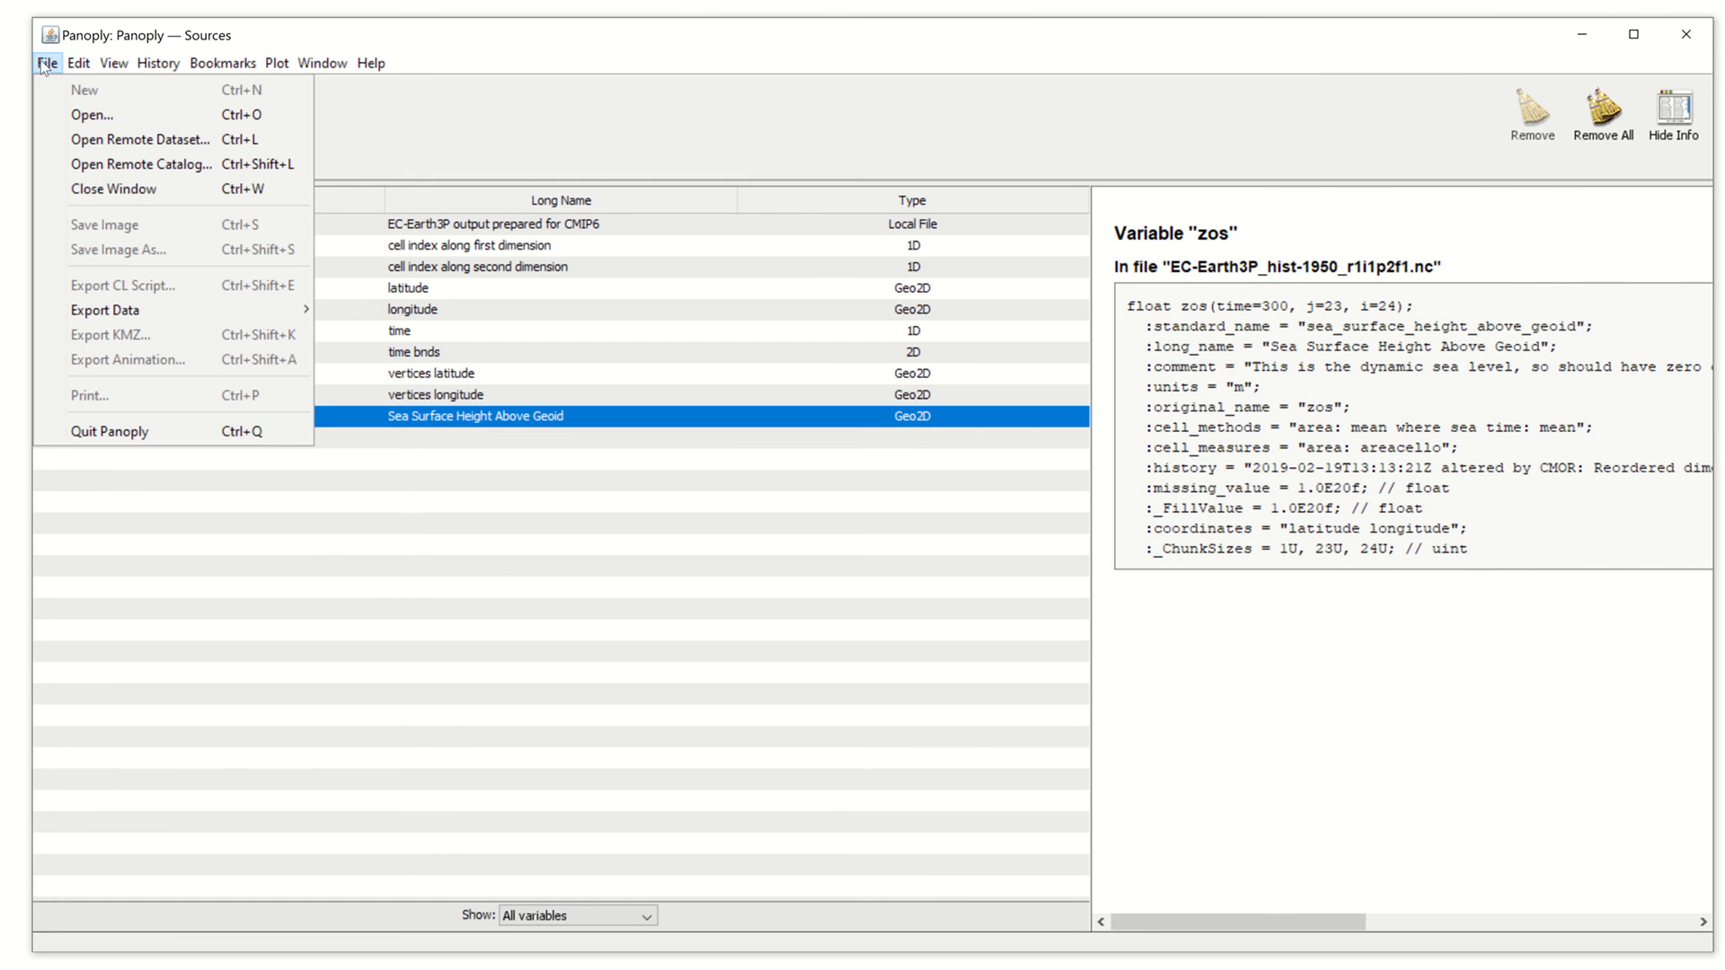
click(90, 117)
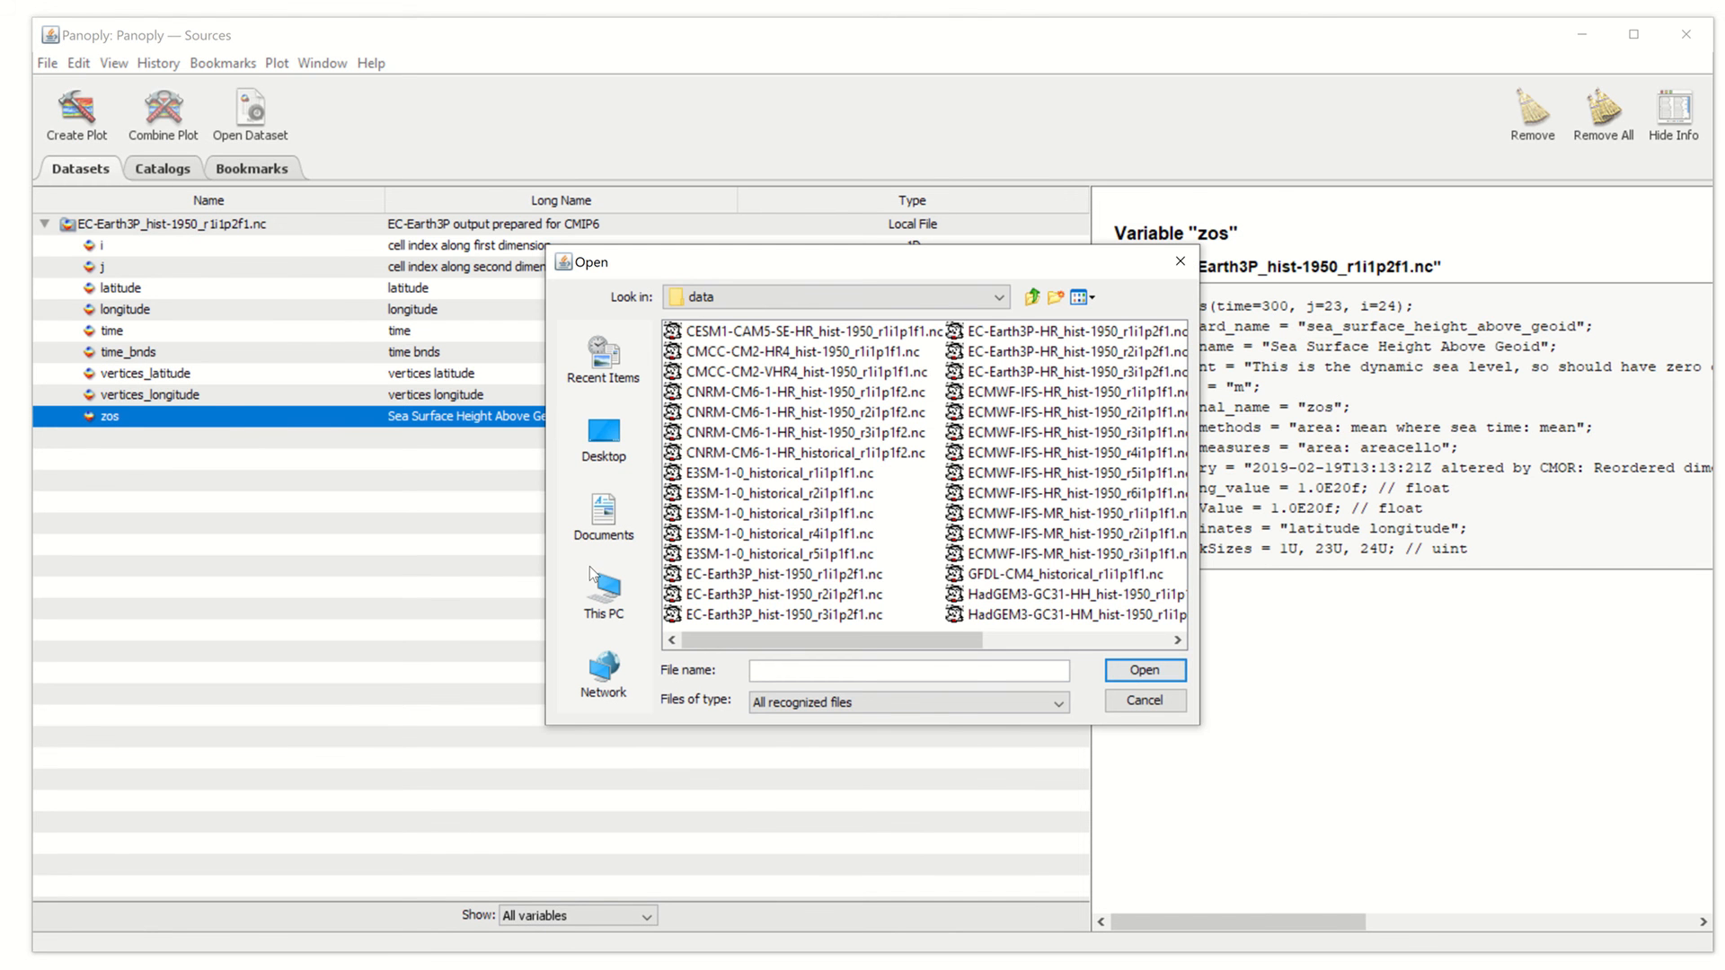
click(1005, 338)
click(1154, 670)
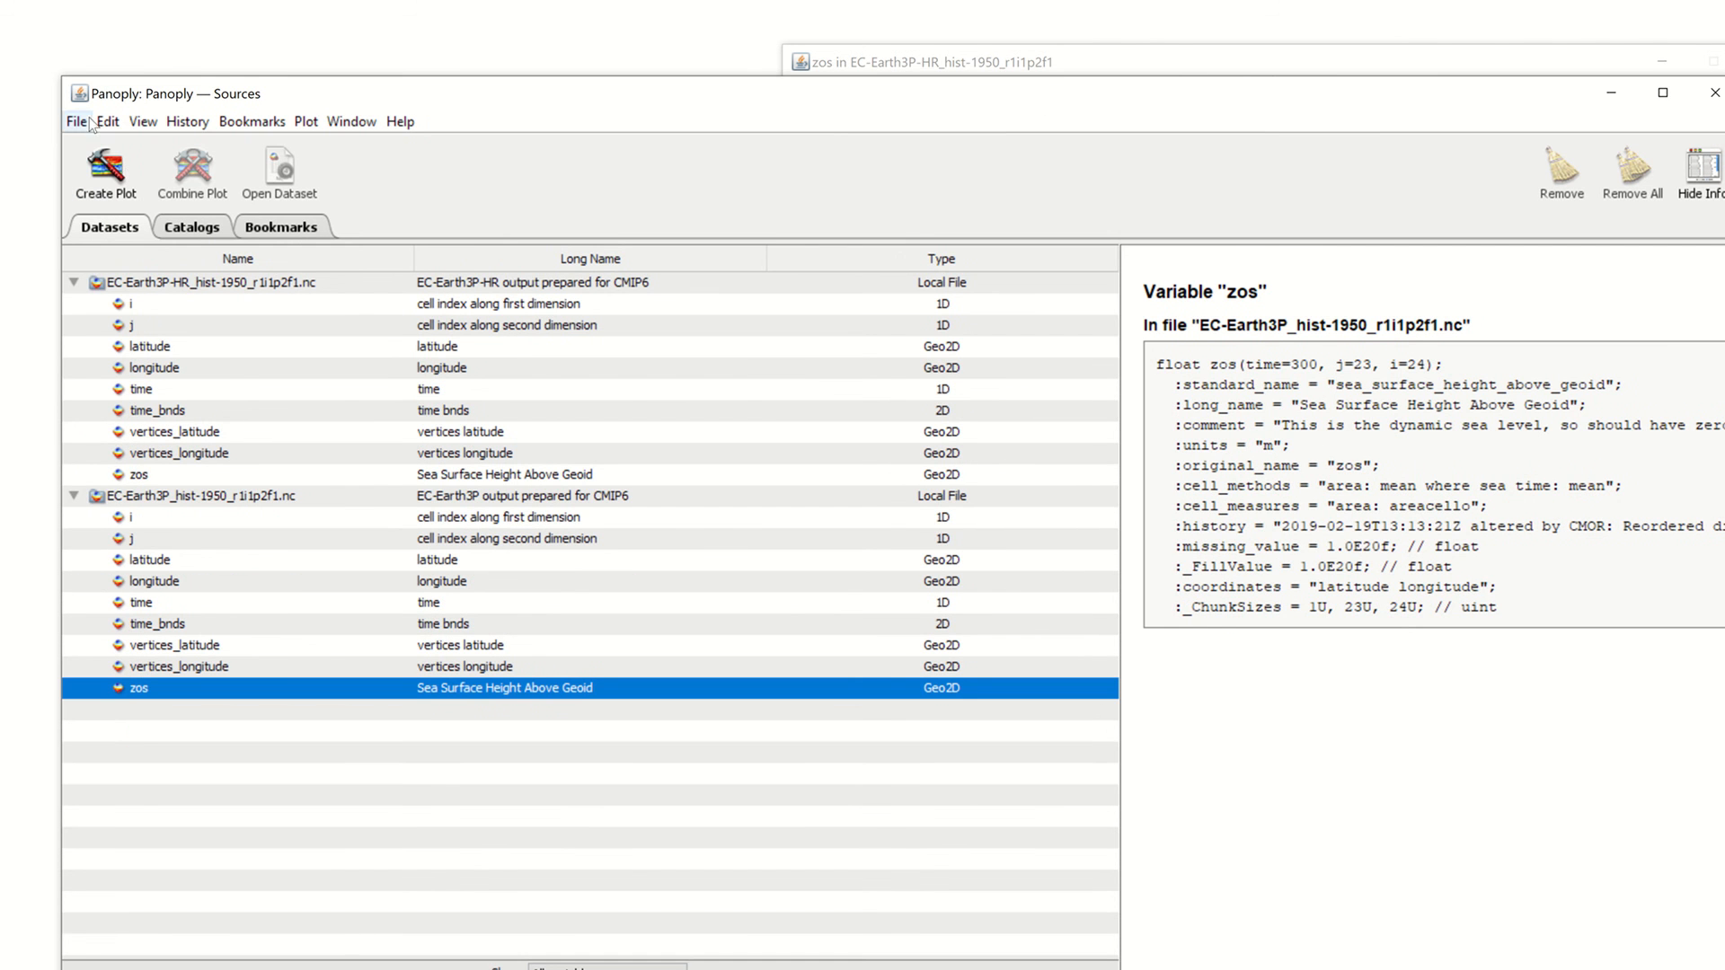
double_click(233, 474)
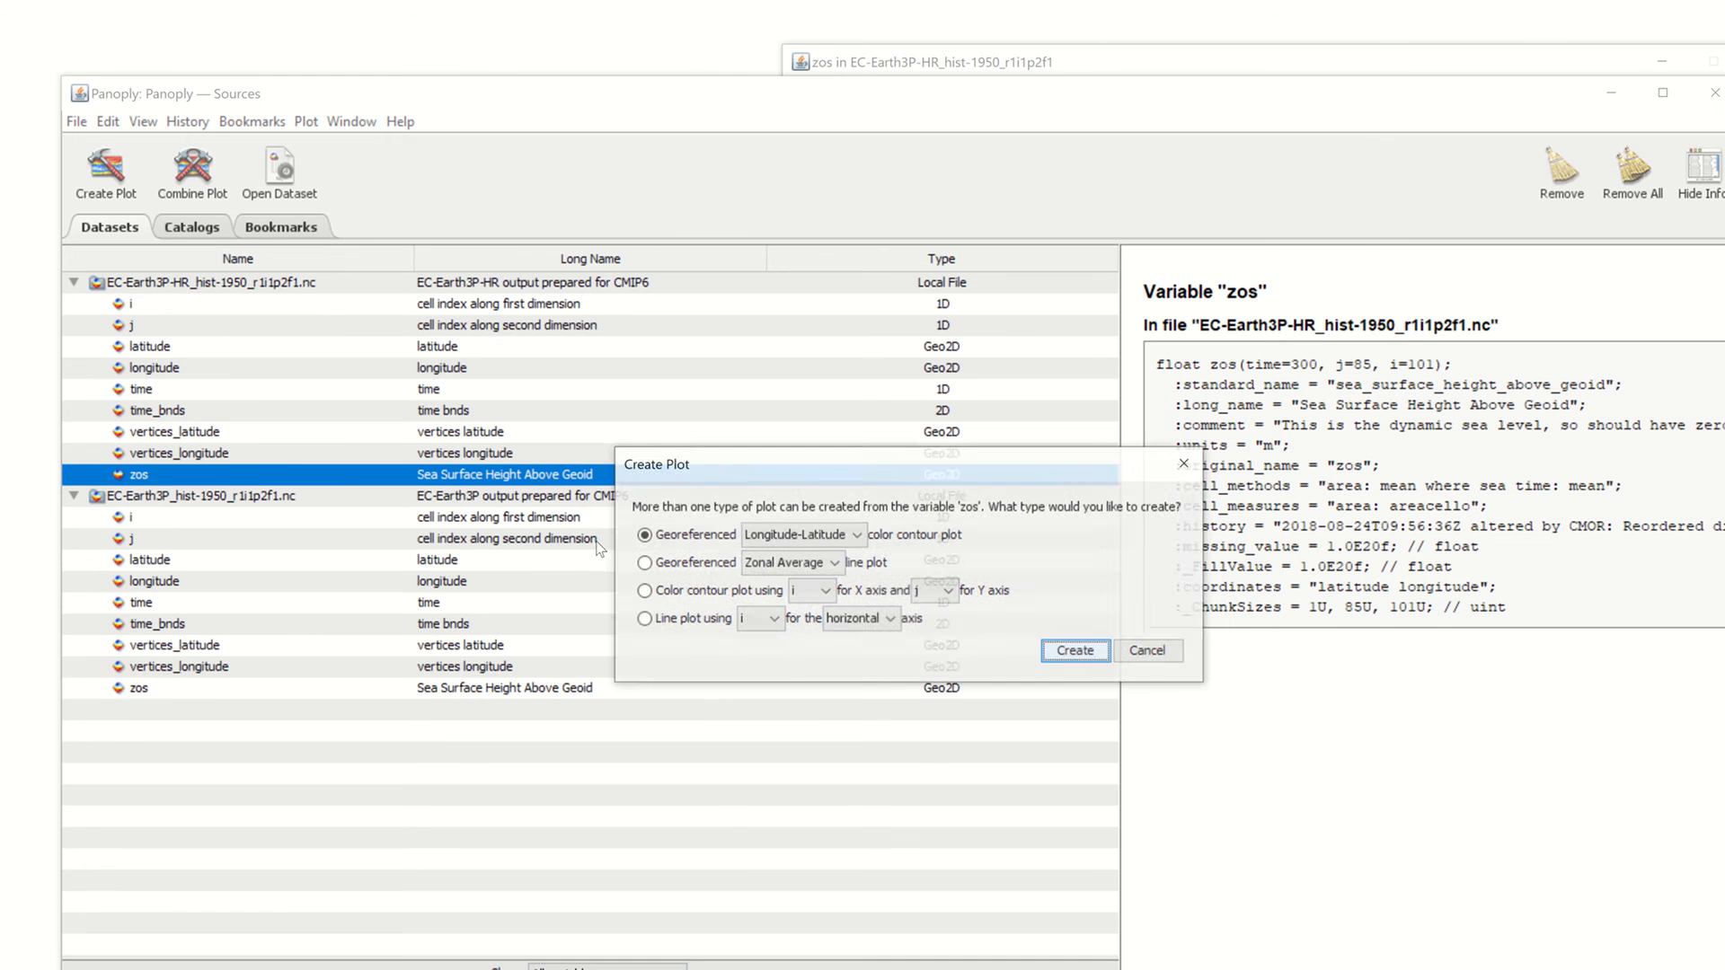
click(1080, 654)
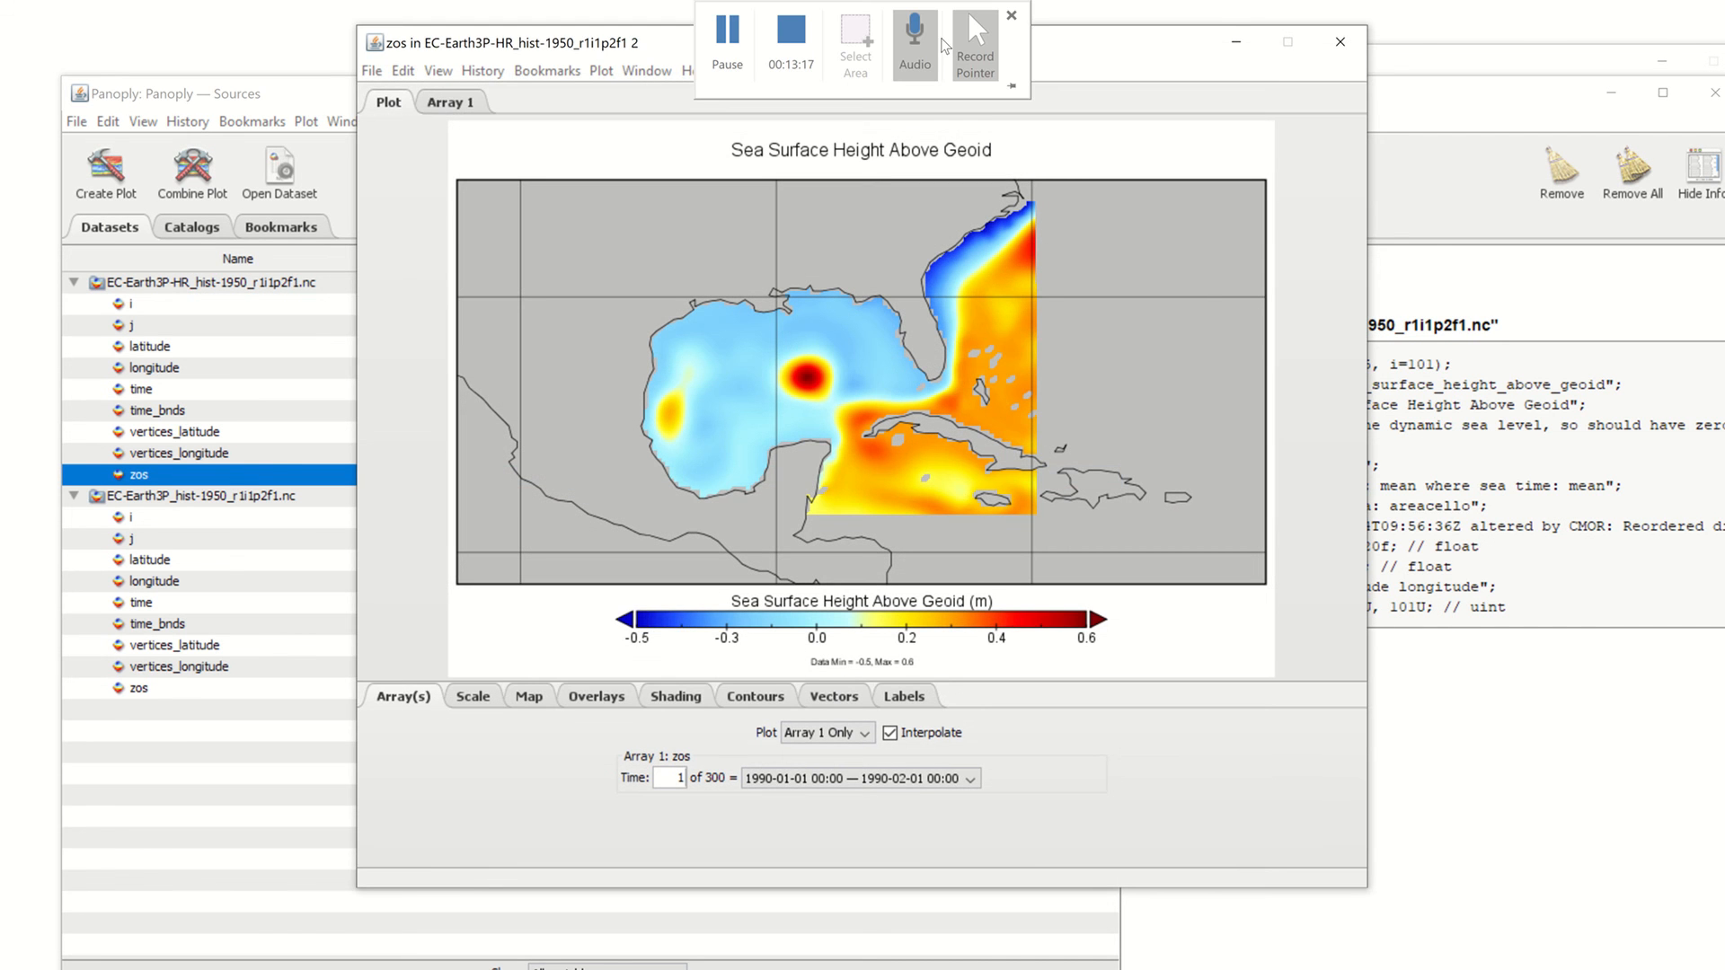
Move the HR plot window aside and bring the Sources list forward
click(942, 39)
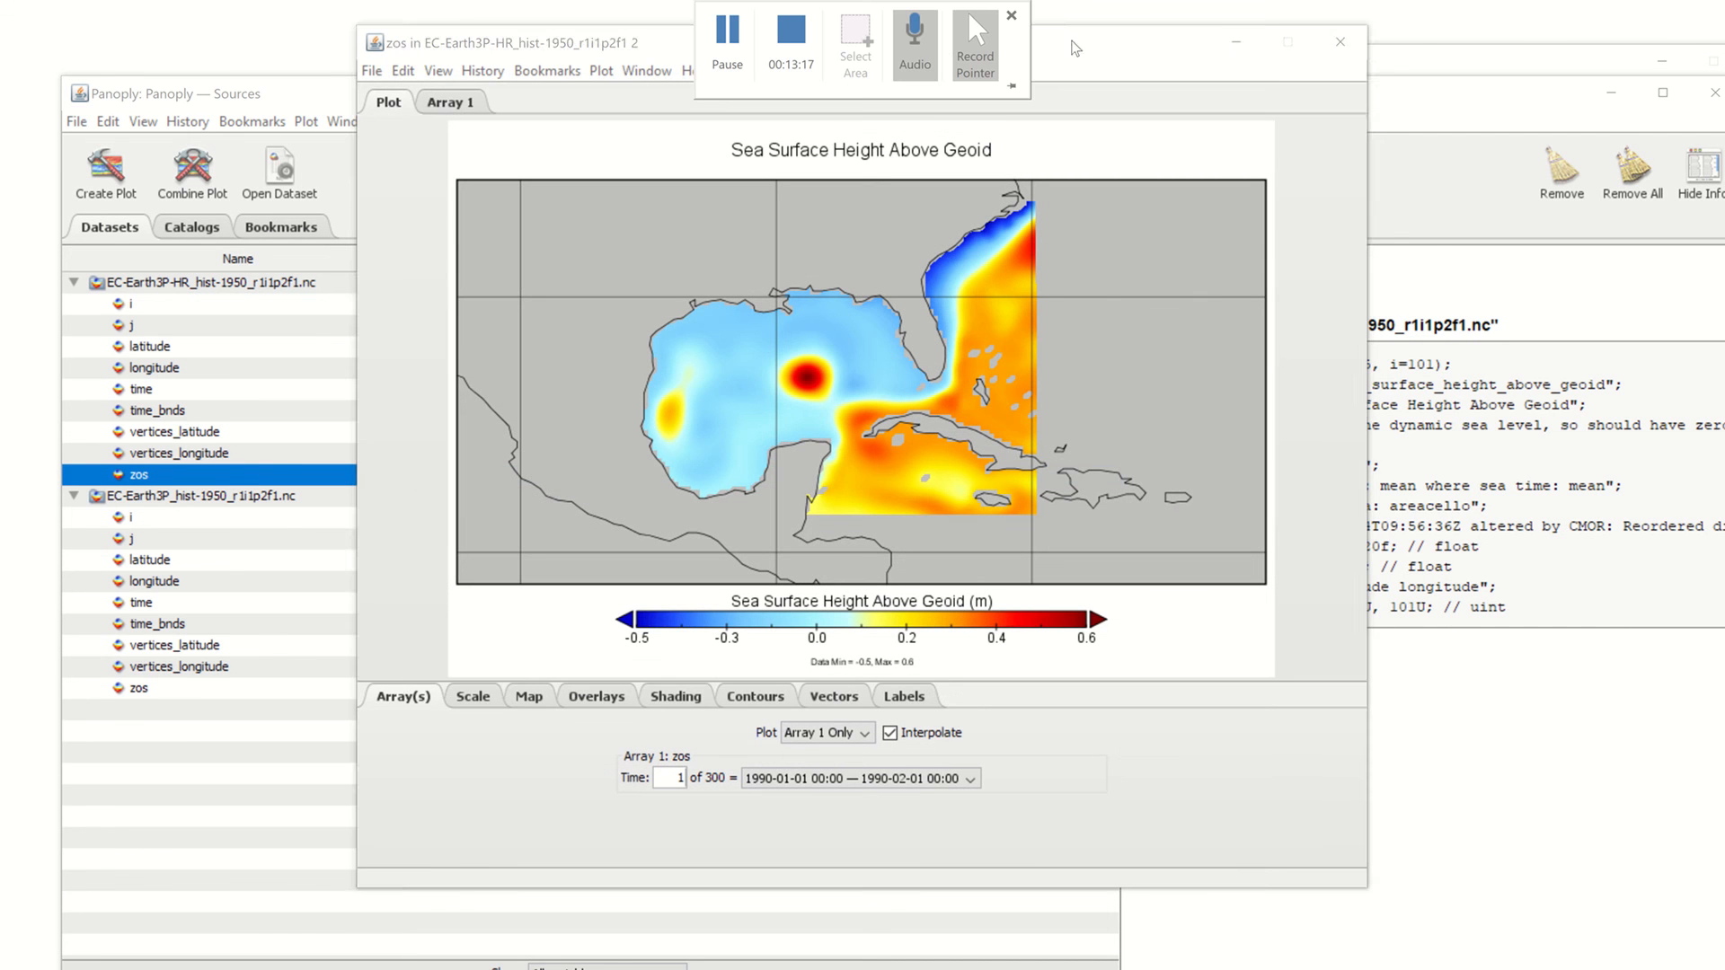
drag(1136, 43, 1635, 55)
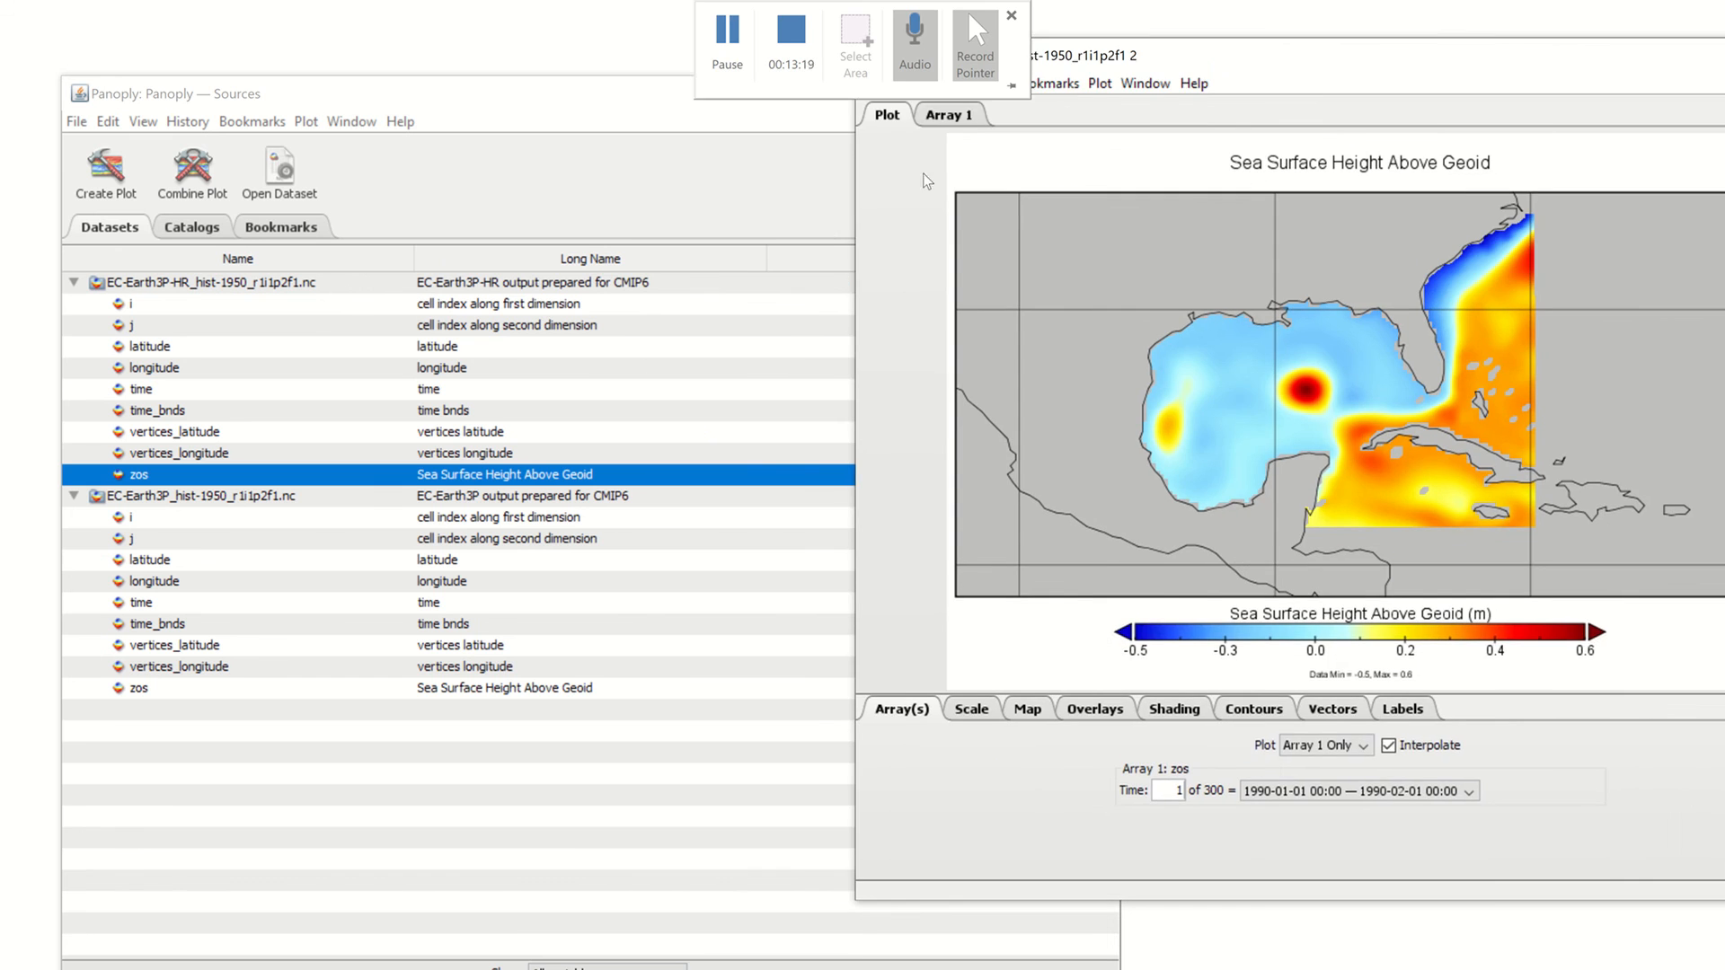
click(235, 666)
Map the EC-Earth3P file's zos and open the Combine Plot dialog for it
click(419, 688)
right_click(419, 688)
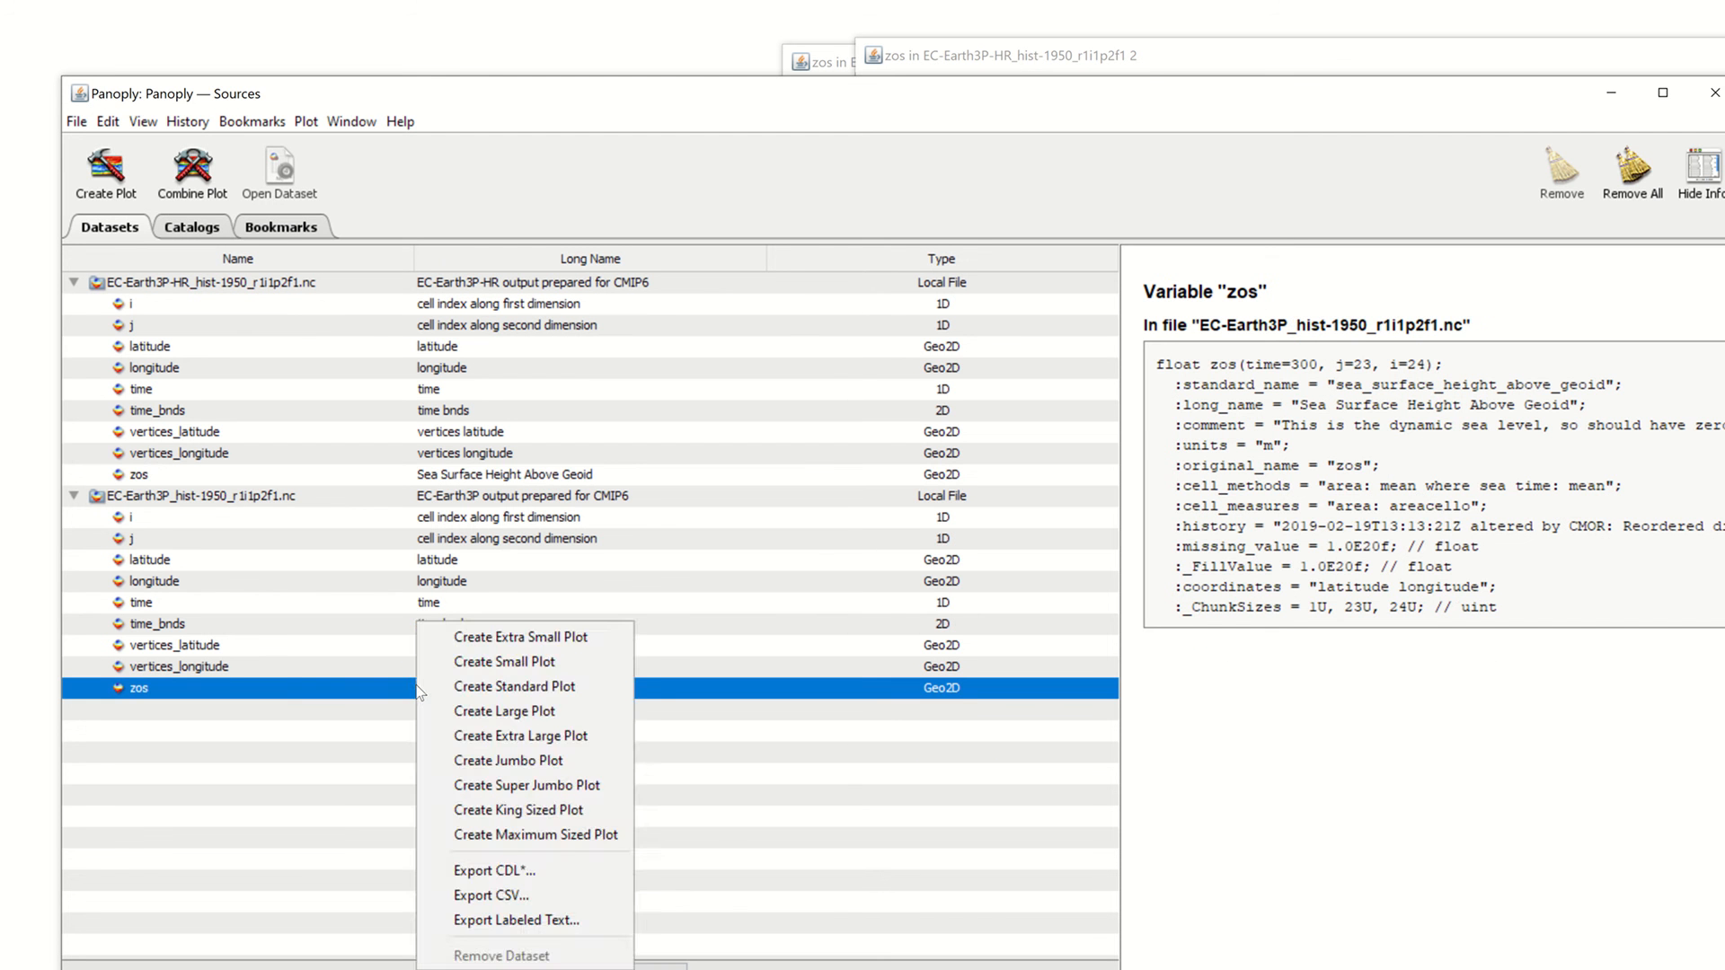
click(390, 693)
double_click(390, 692)
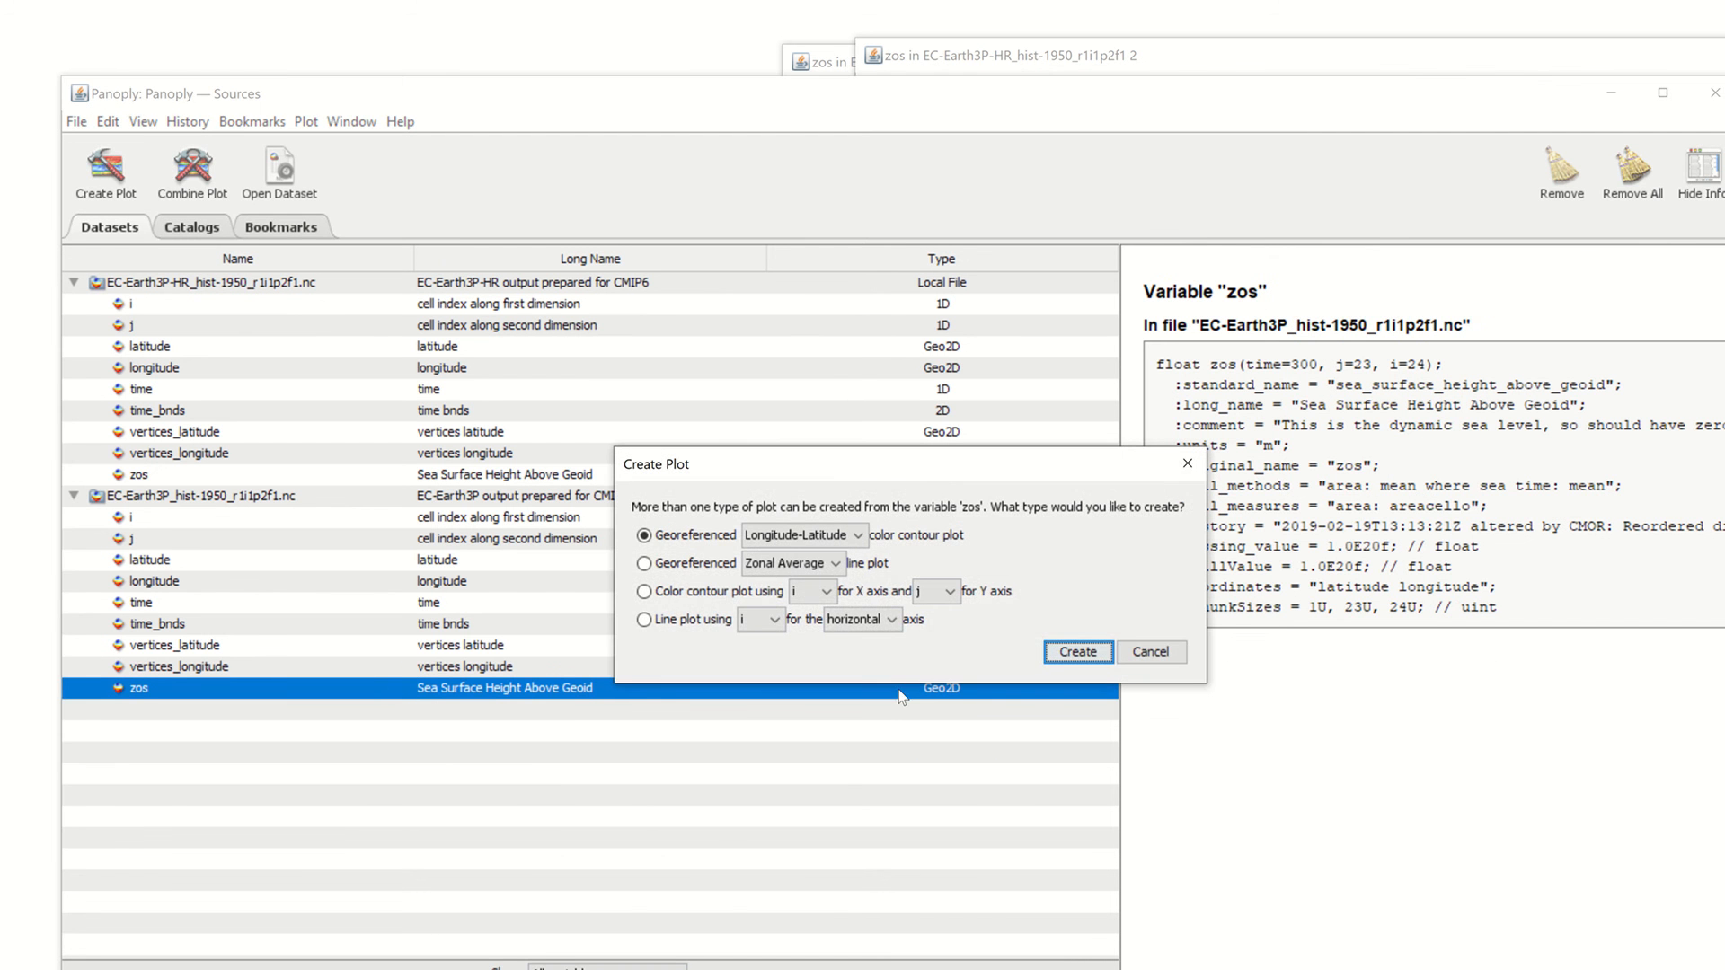
click(1074, 660)
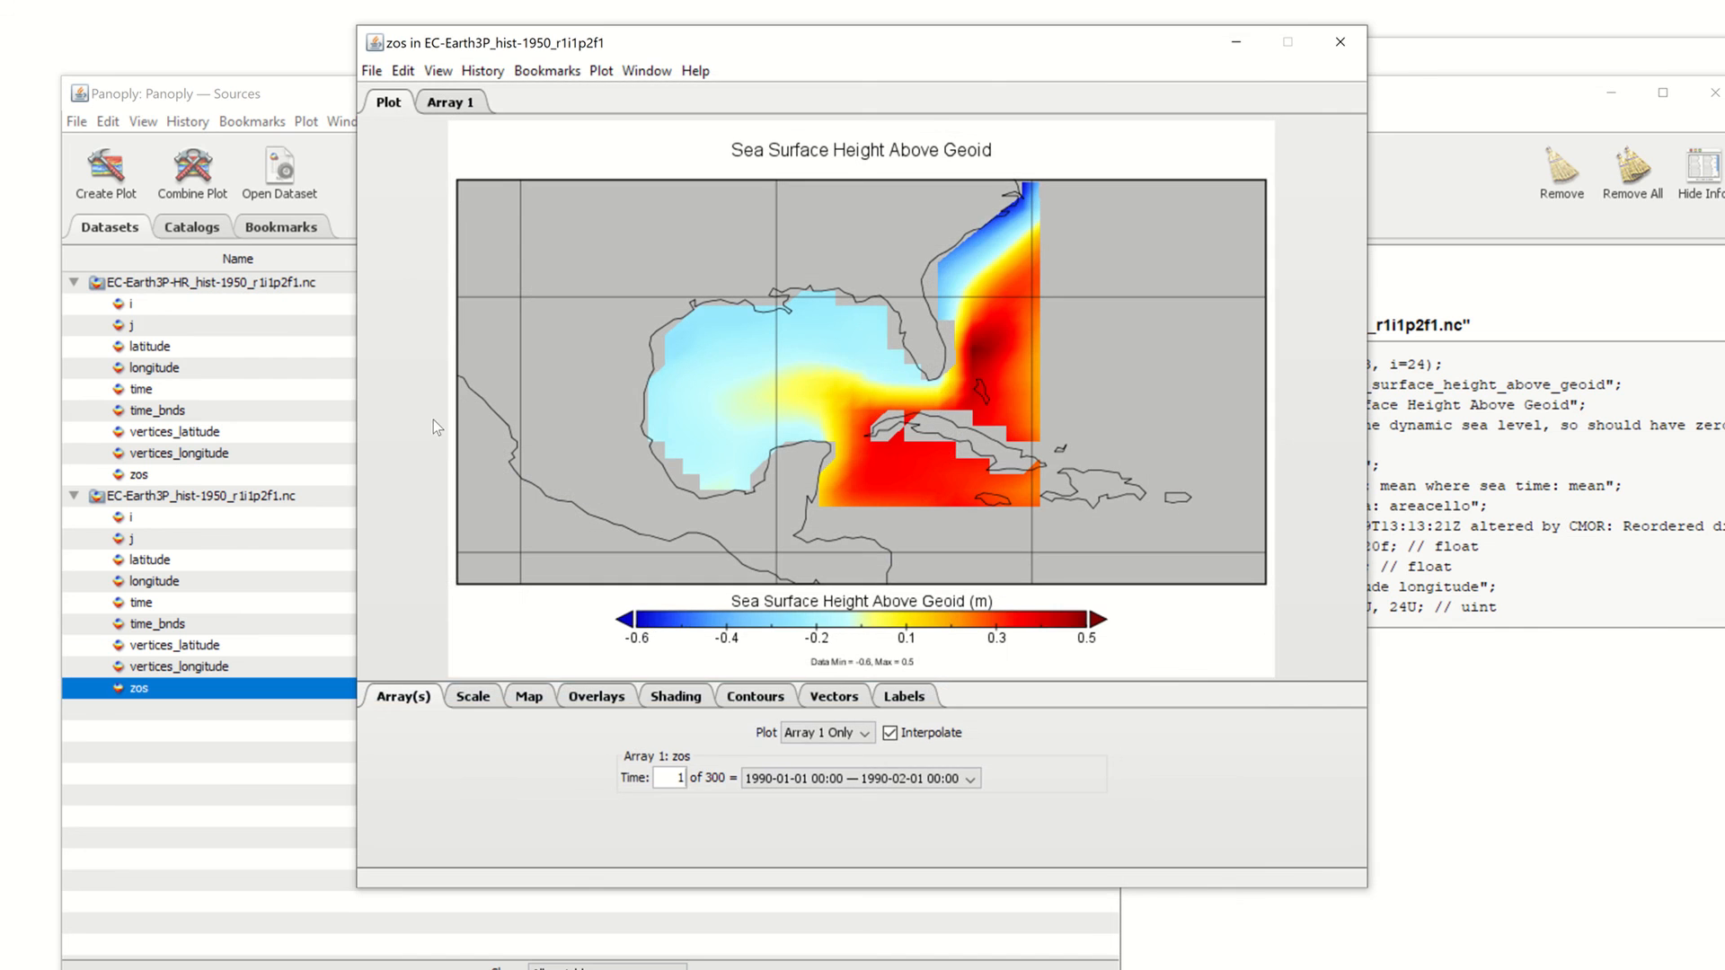
click(191, 169)
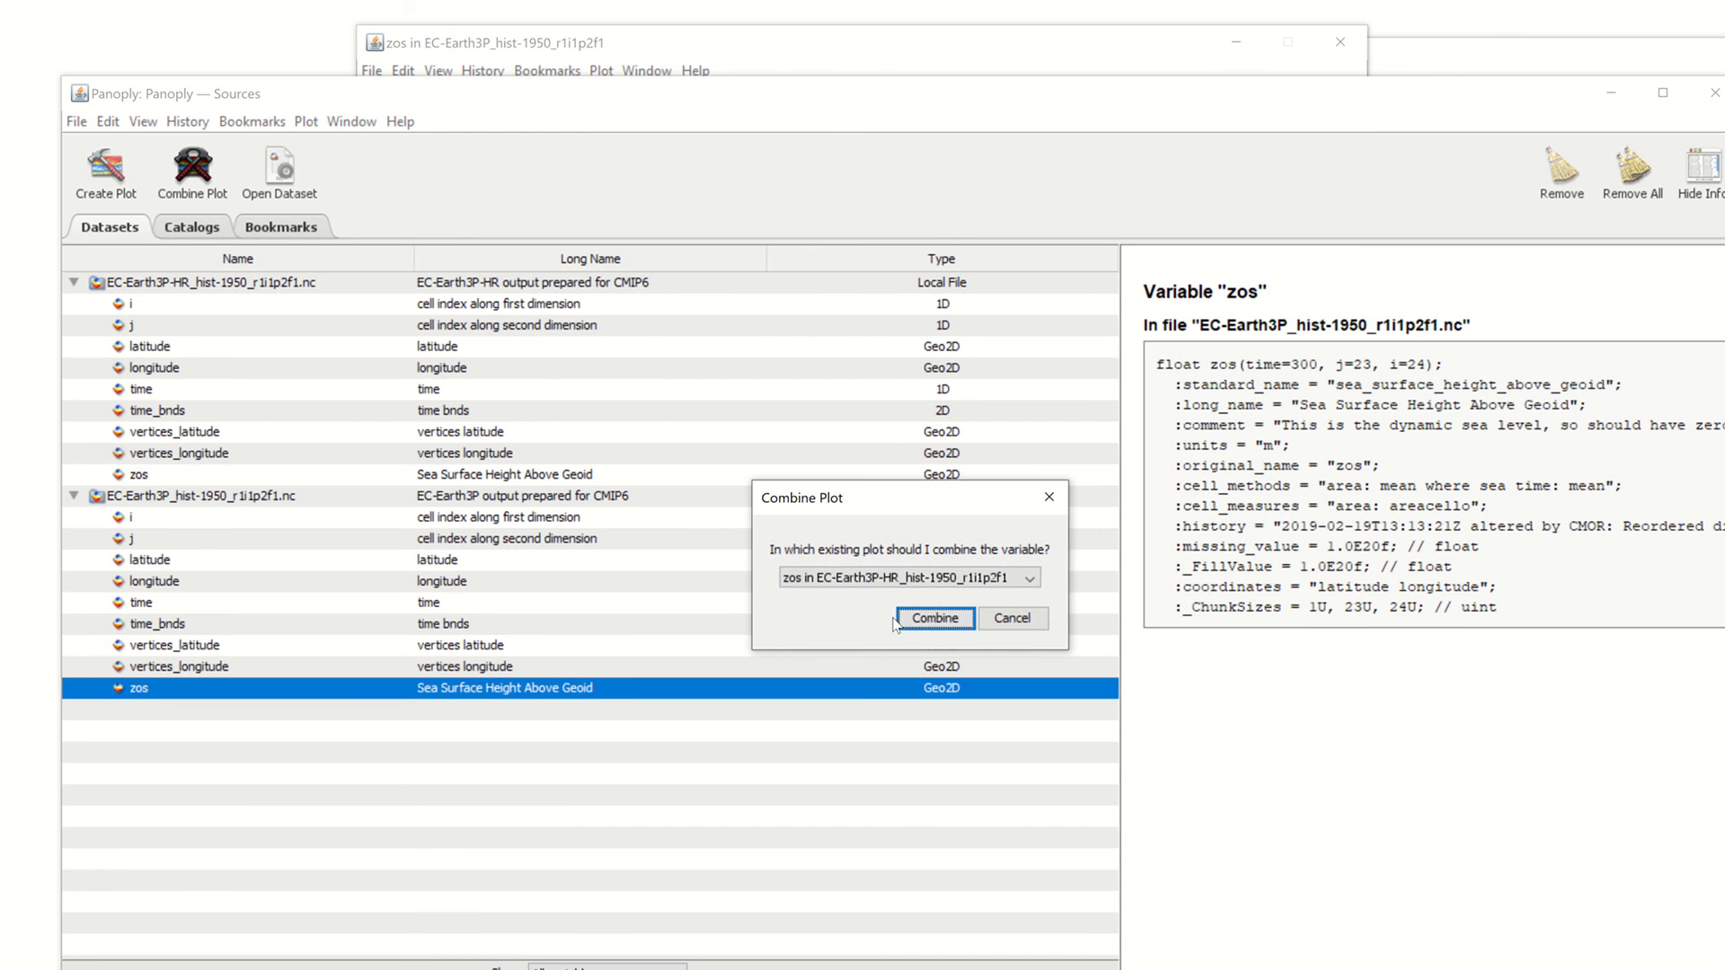
Merge the EC-Earth3P zos into the HR plot and preview Array 1 Only and Array 2 Only
click(933, 616)
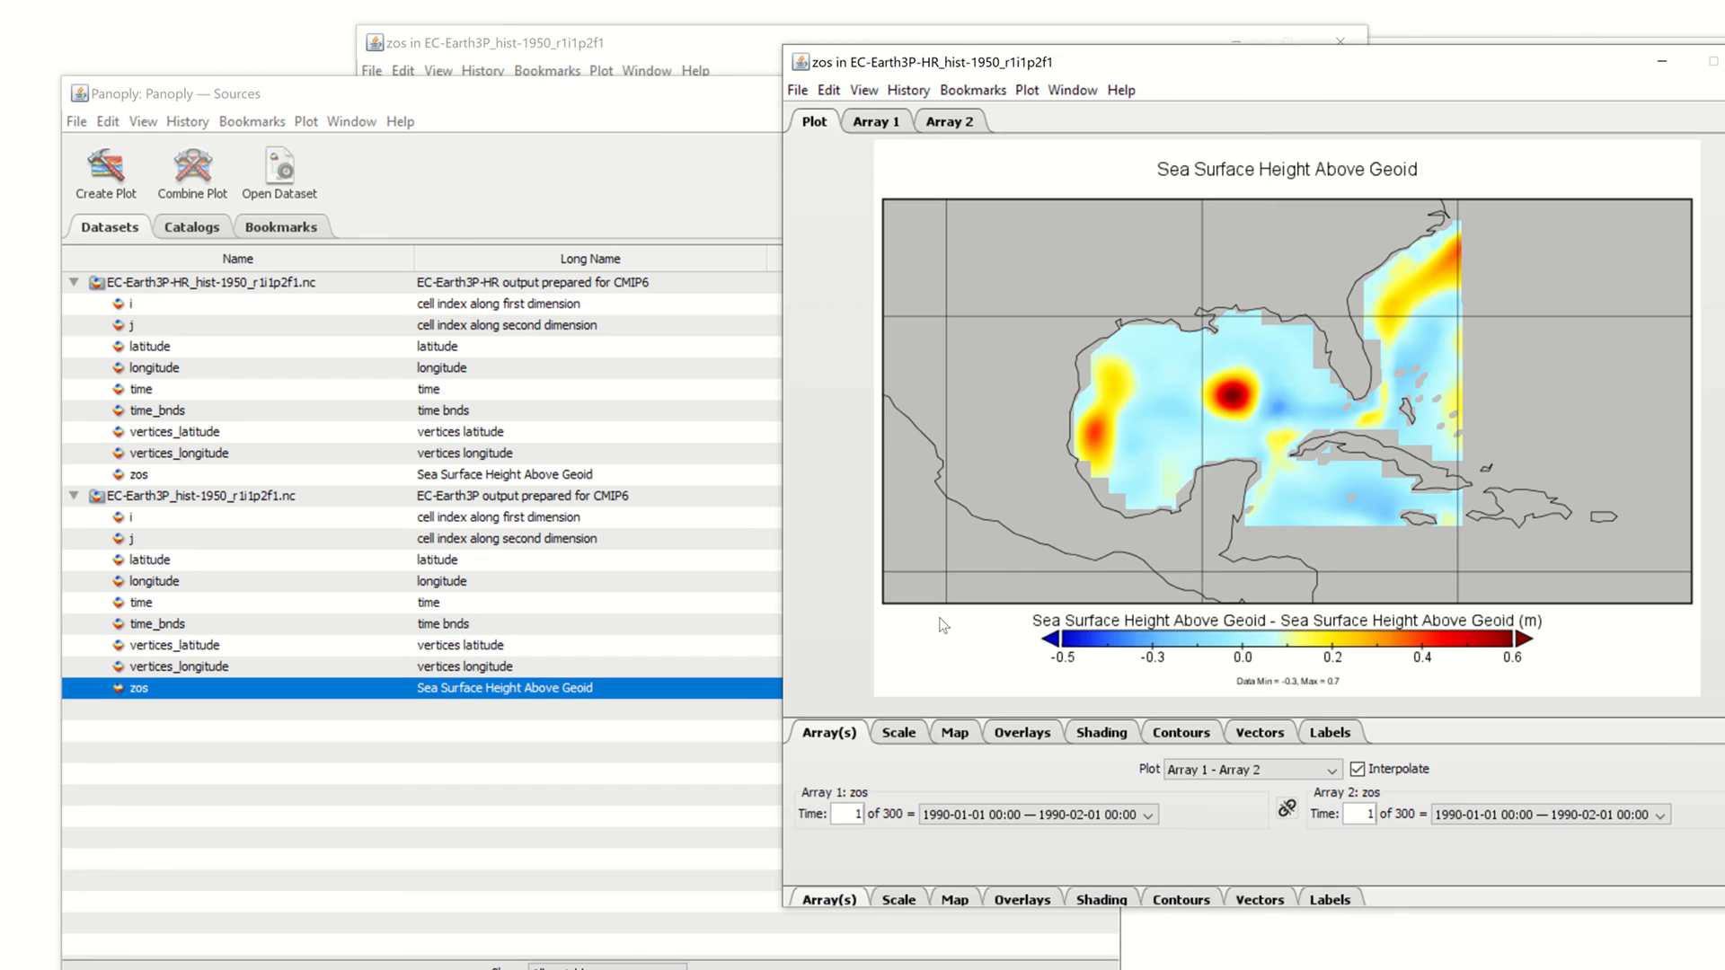
drag(1038, 76, 525, 87)
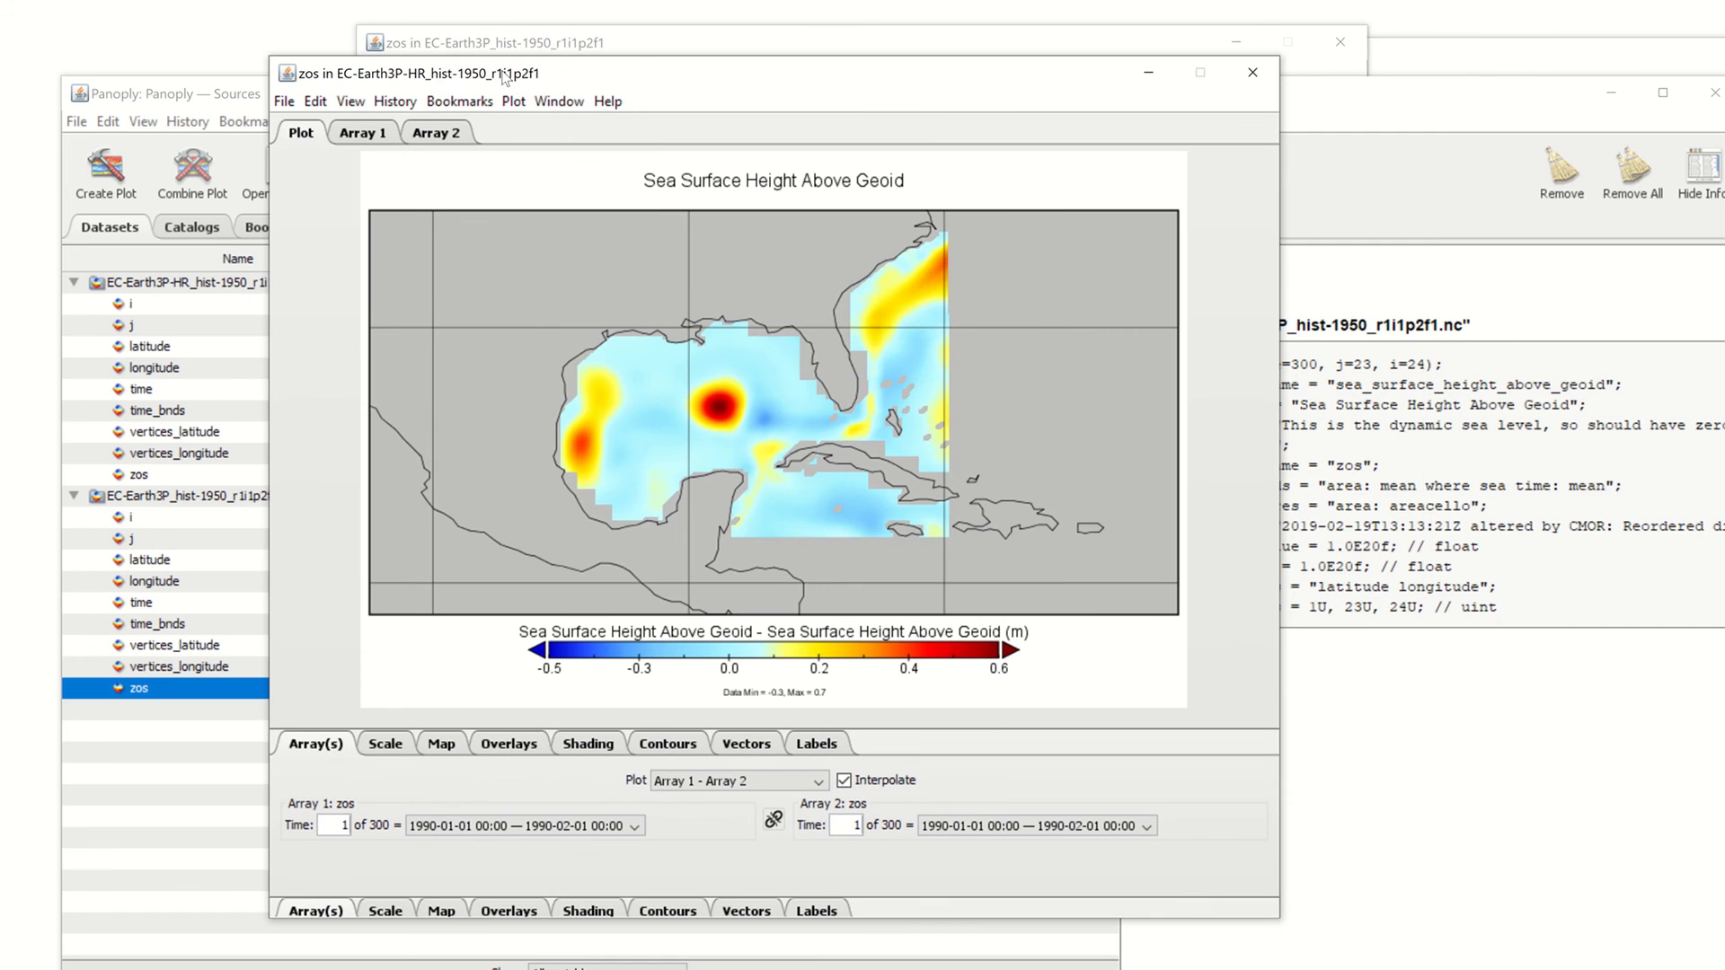
click(669, 783)
click(684, 792)
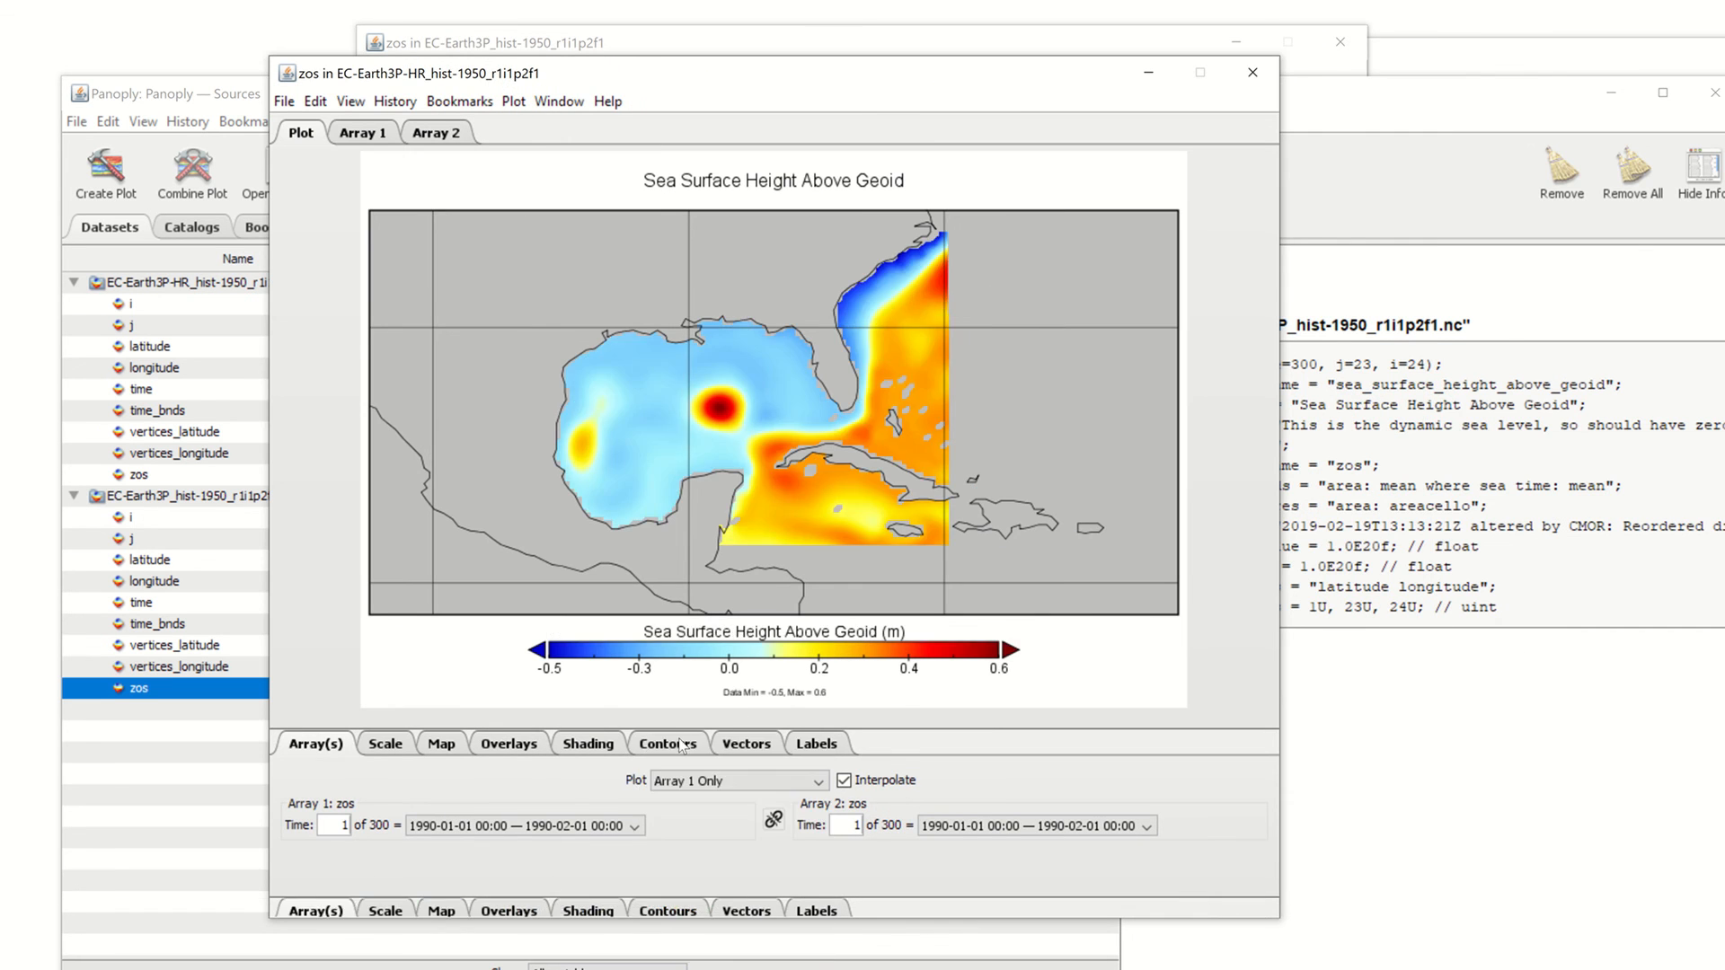
click(684, 785)
click(684, 804)
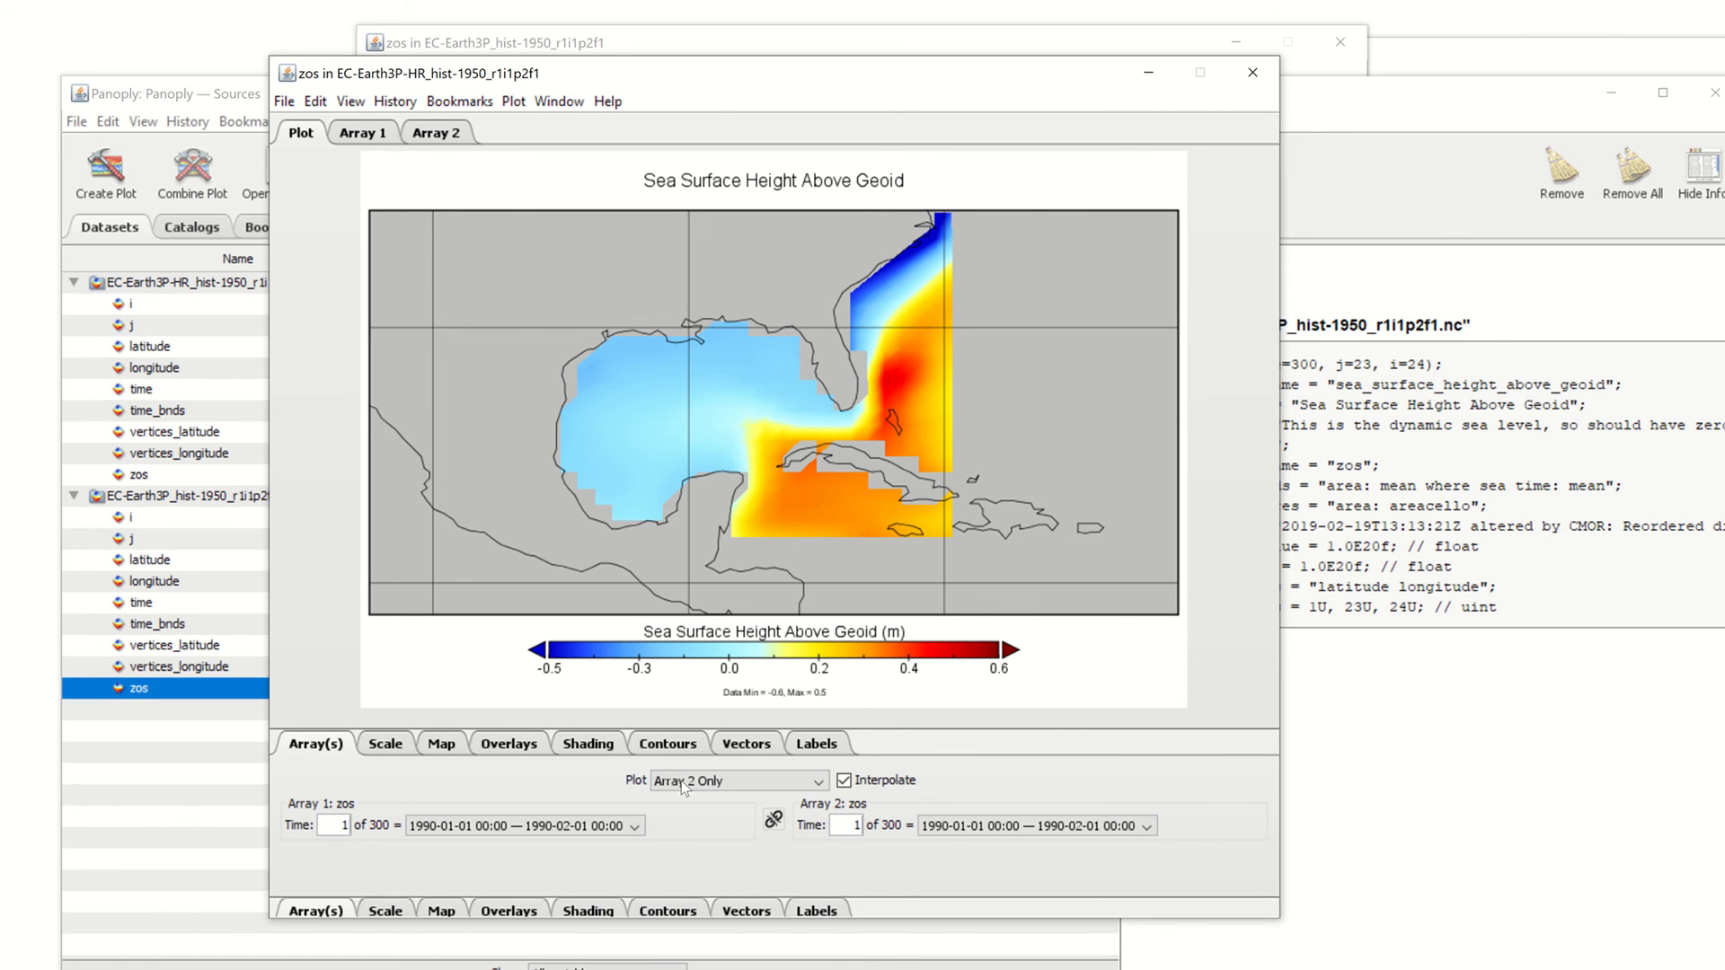
Compare Array 1 - Array 2, then settle on Array 2 - Array 1 (-0.7 to 0.3 m)
click(681, 784)
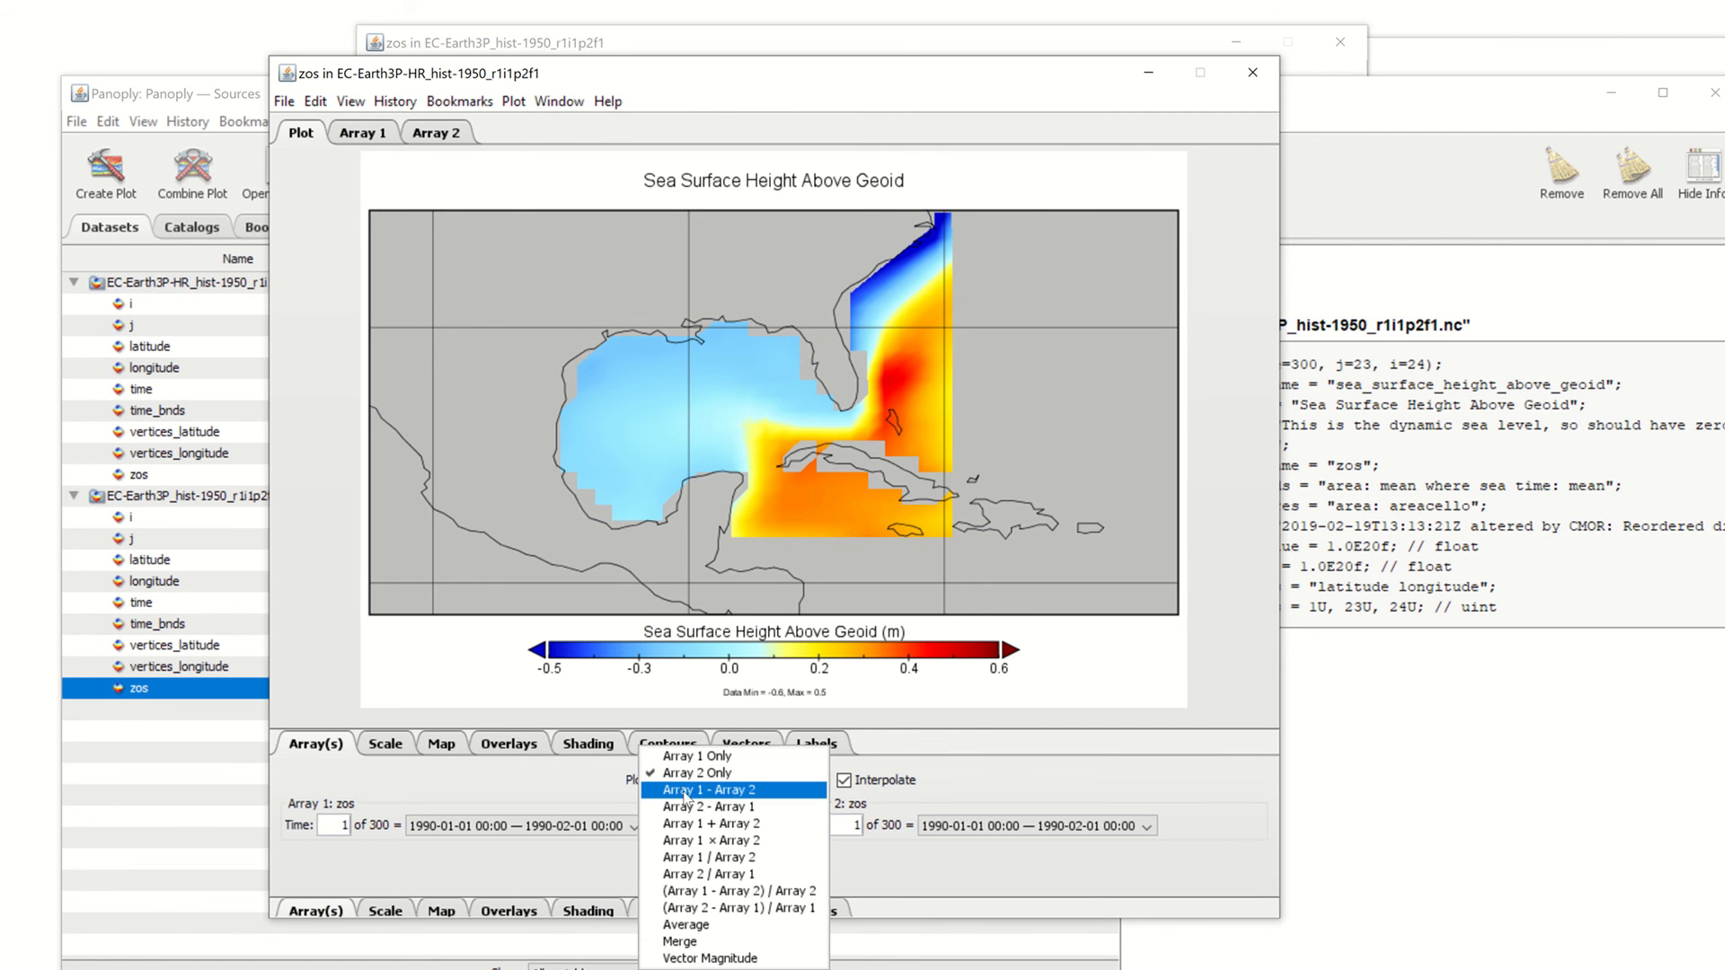
click(685, 797)
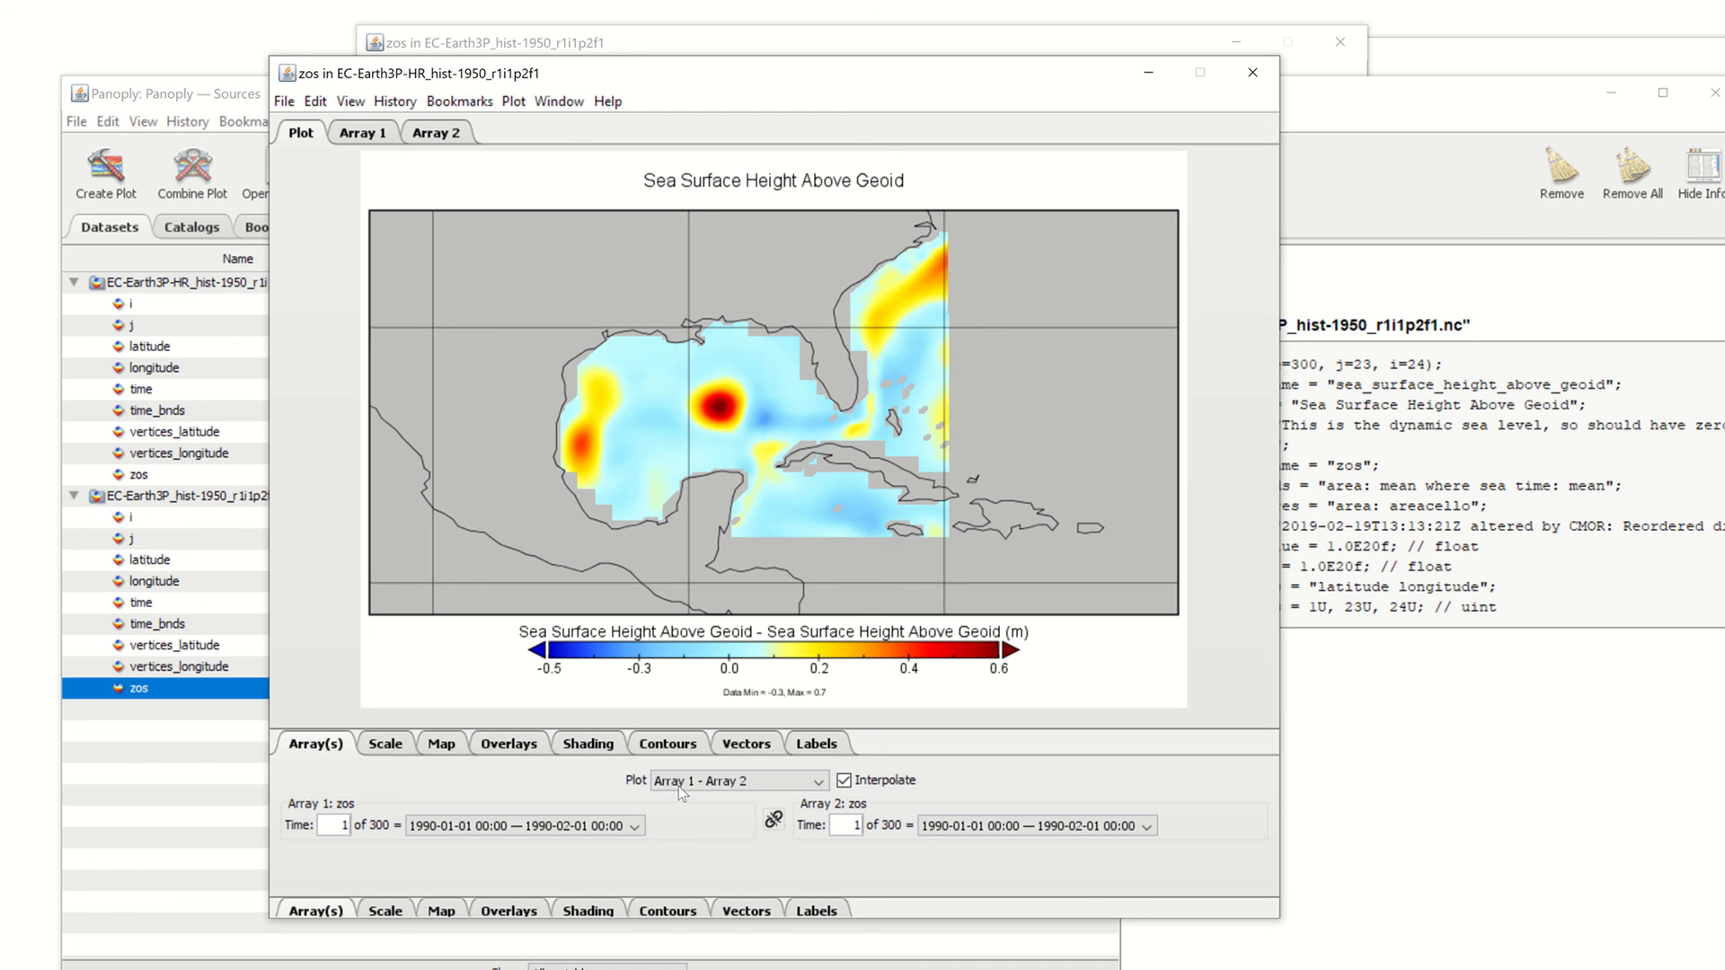
click(677, 785)
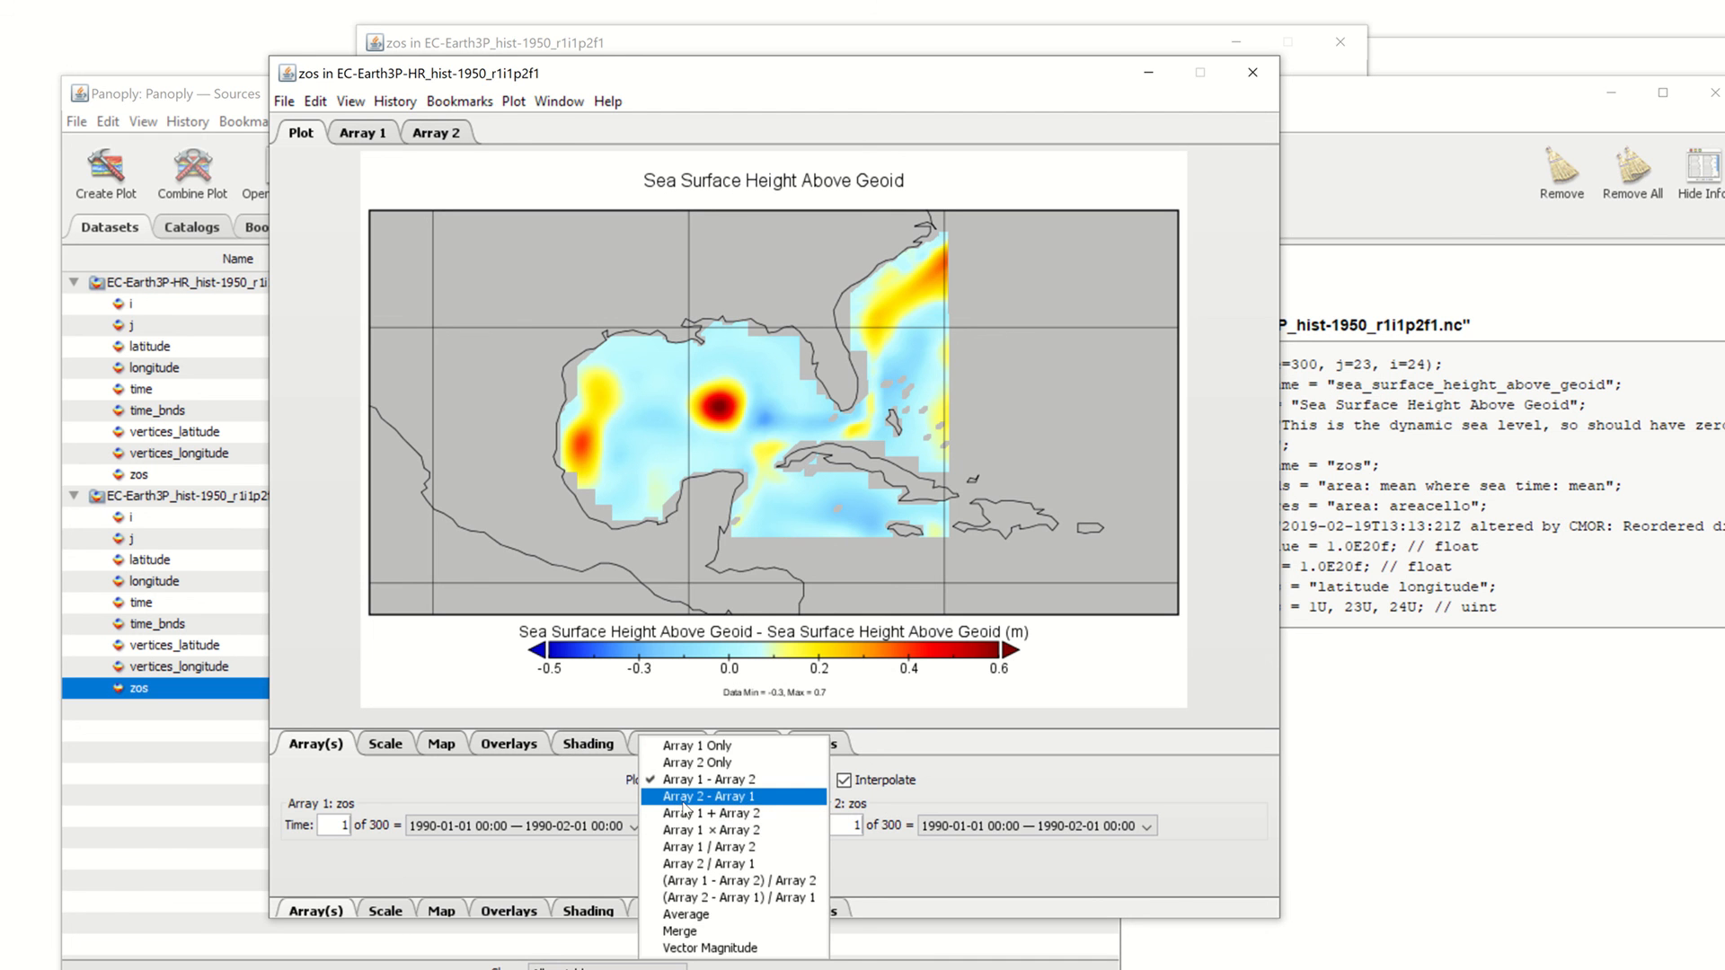
click(683, 802)
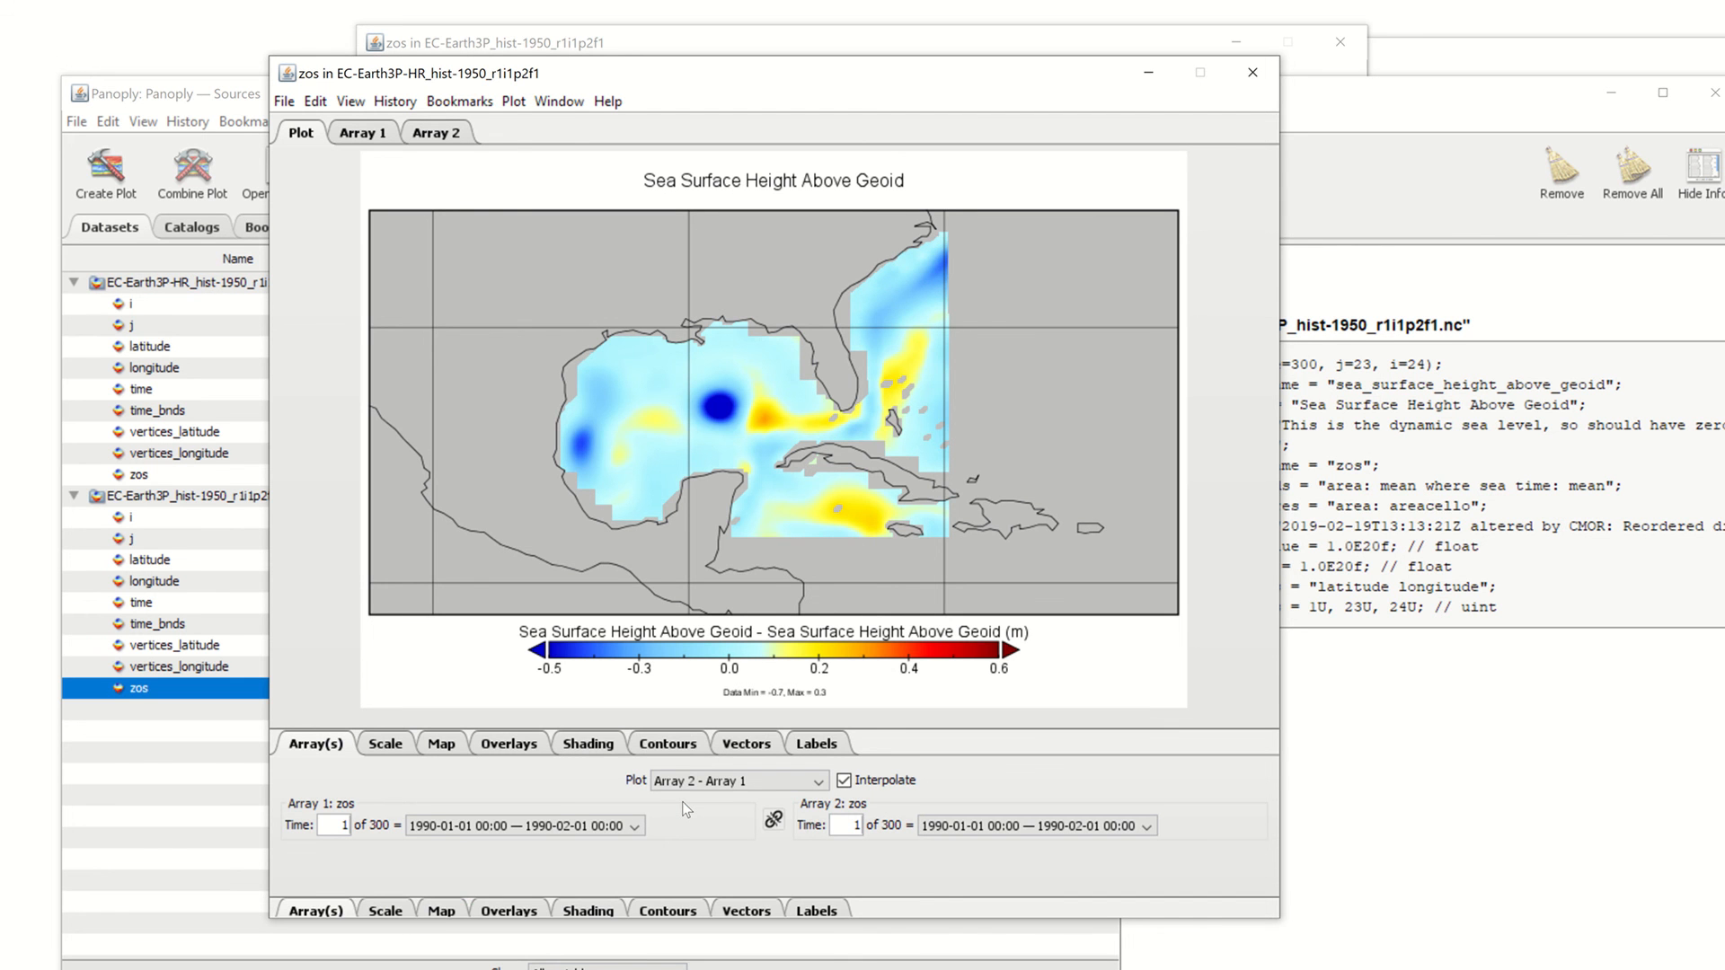
drag(705, 78, 791, 77)
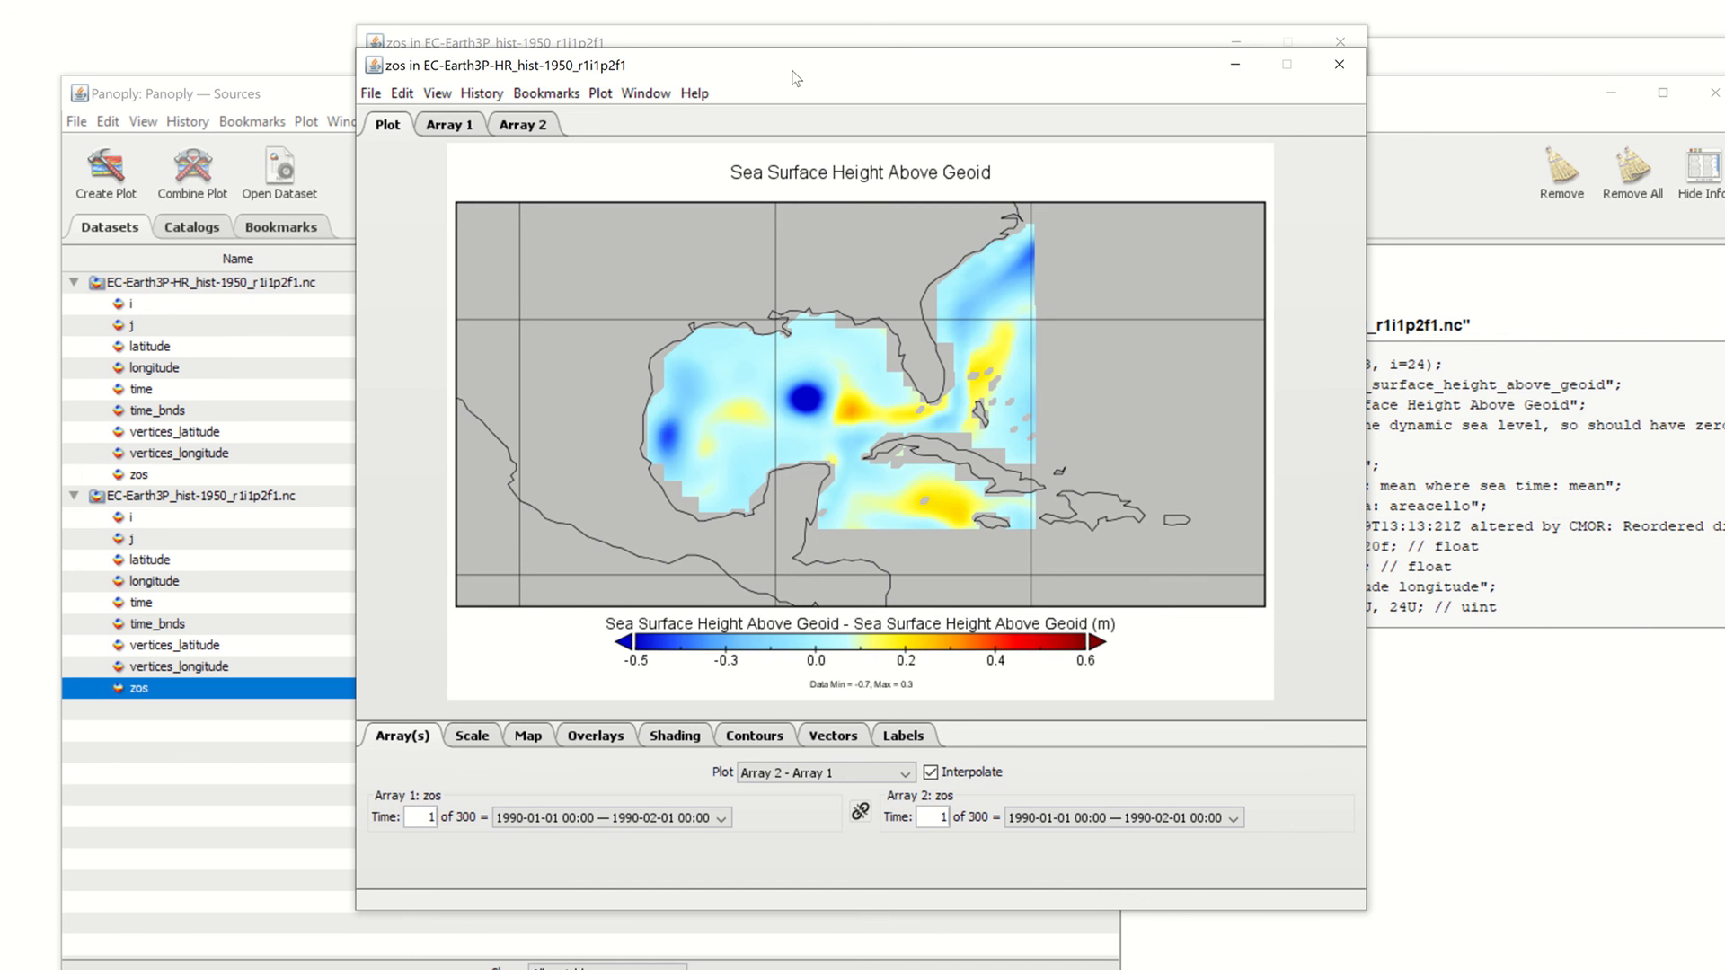
Switch back to Array 1 - Array 2, then preview Array 1 Only and Array 2 Only
click(812, 774)
click(804, 755)
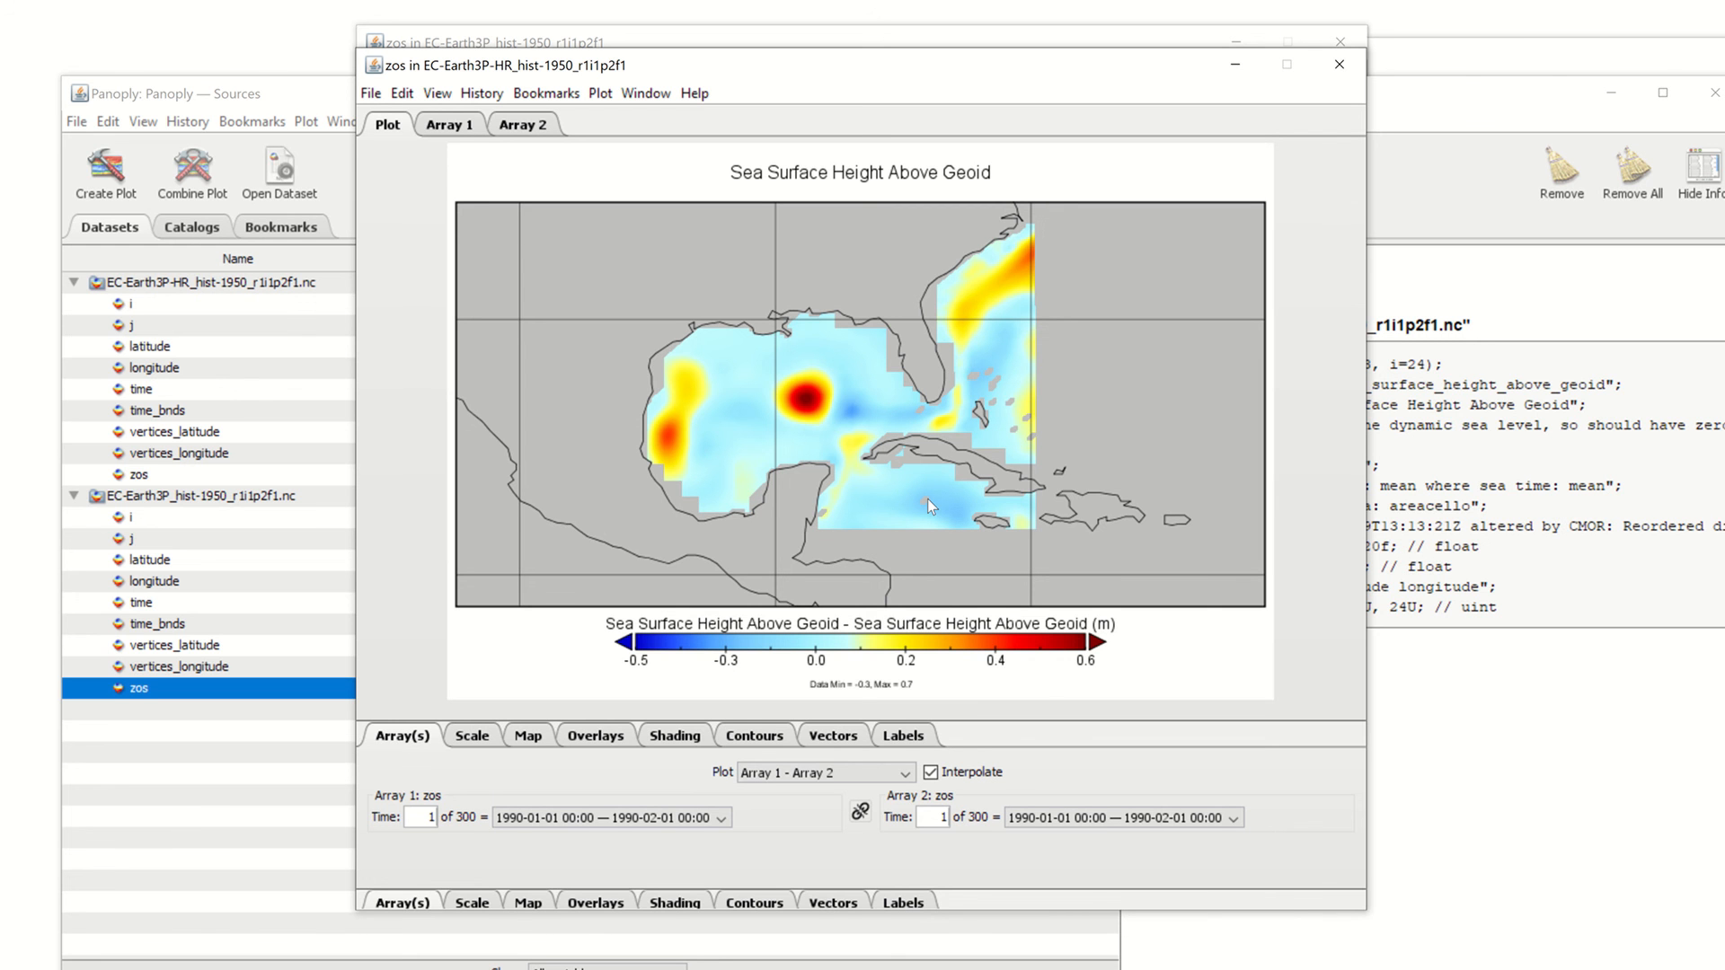
click(835, 774)
click(777, 741)
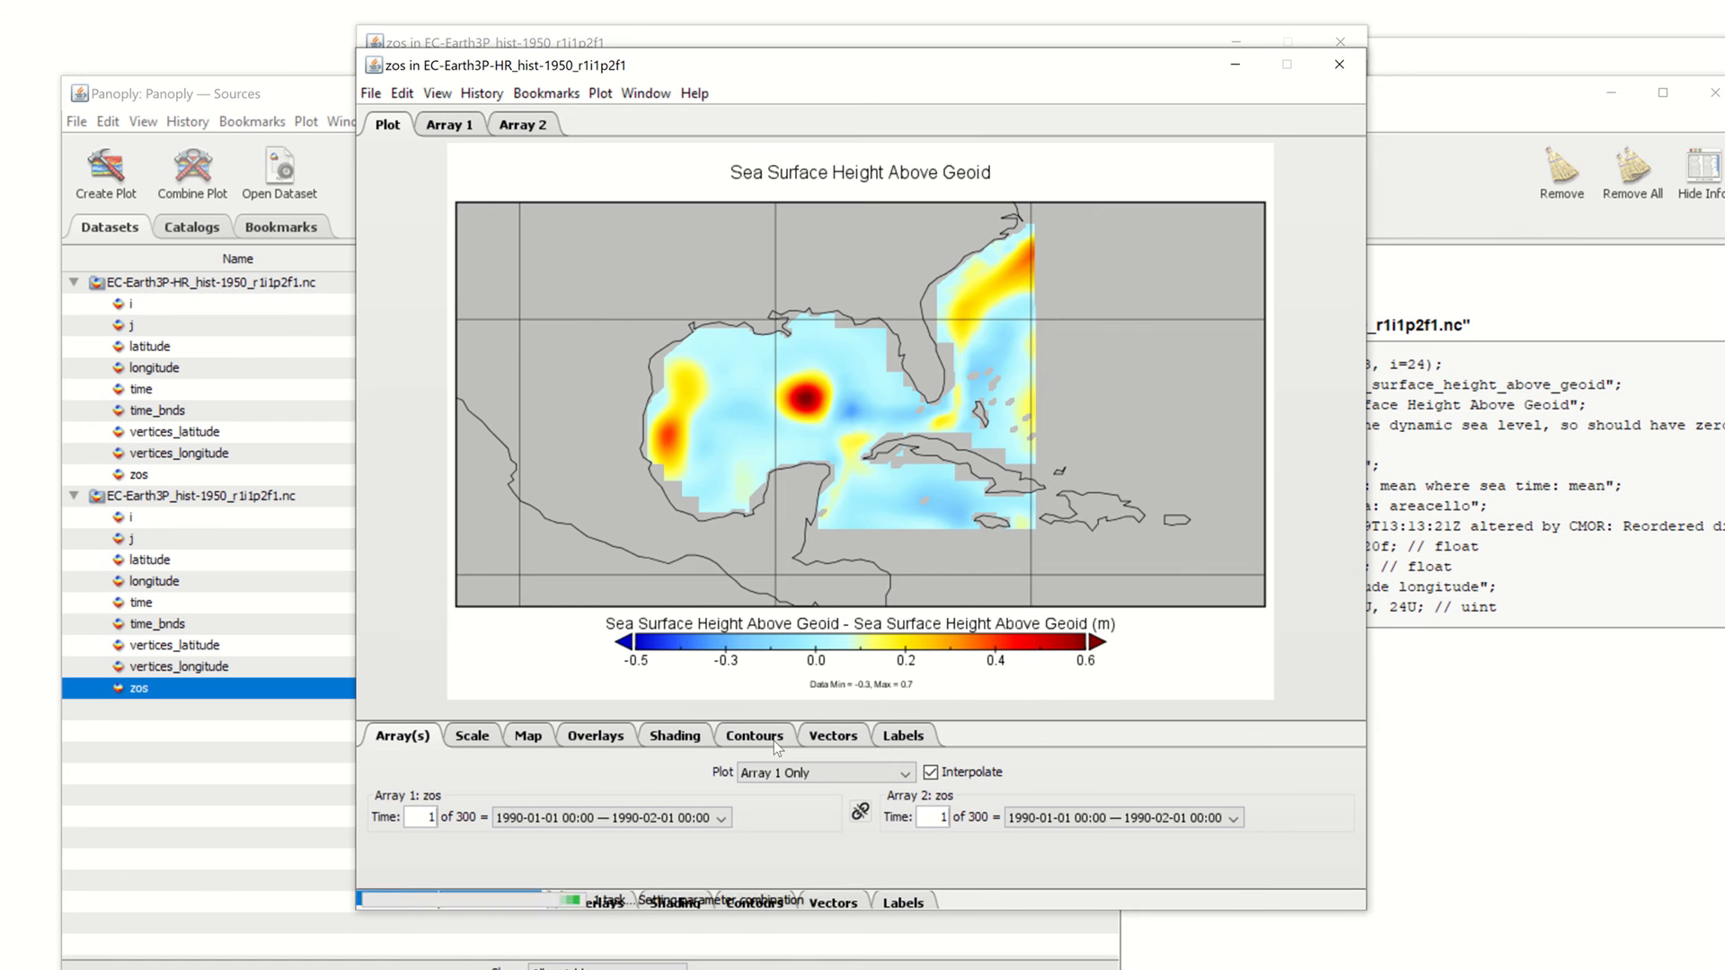
click(870, 769)
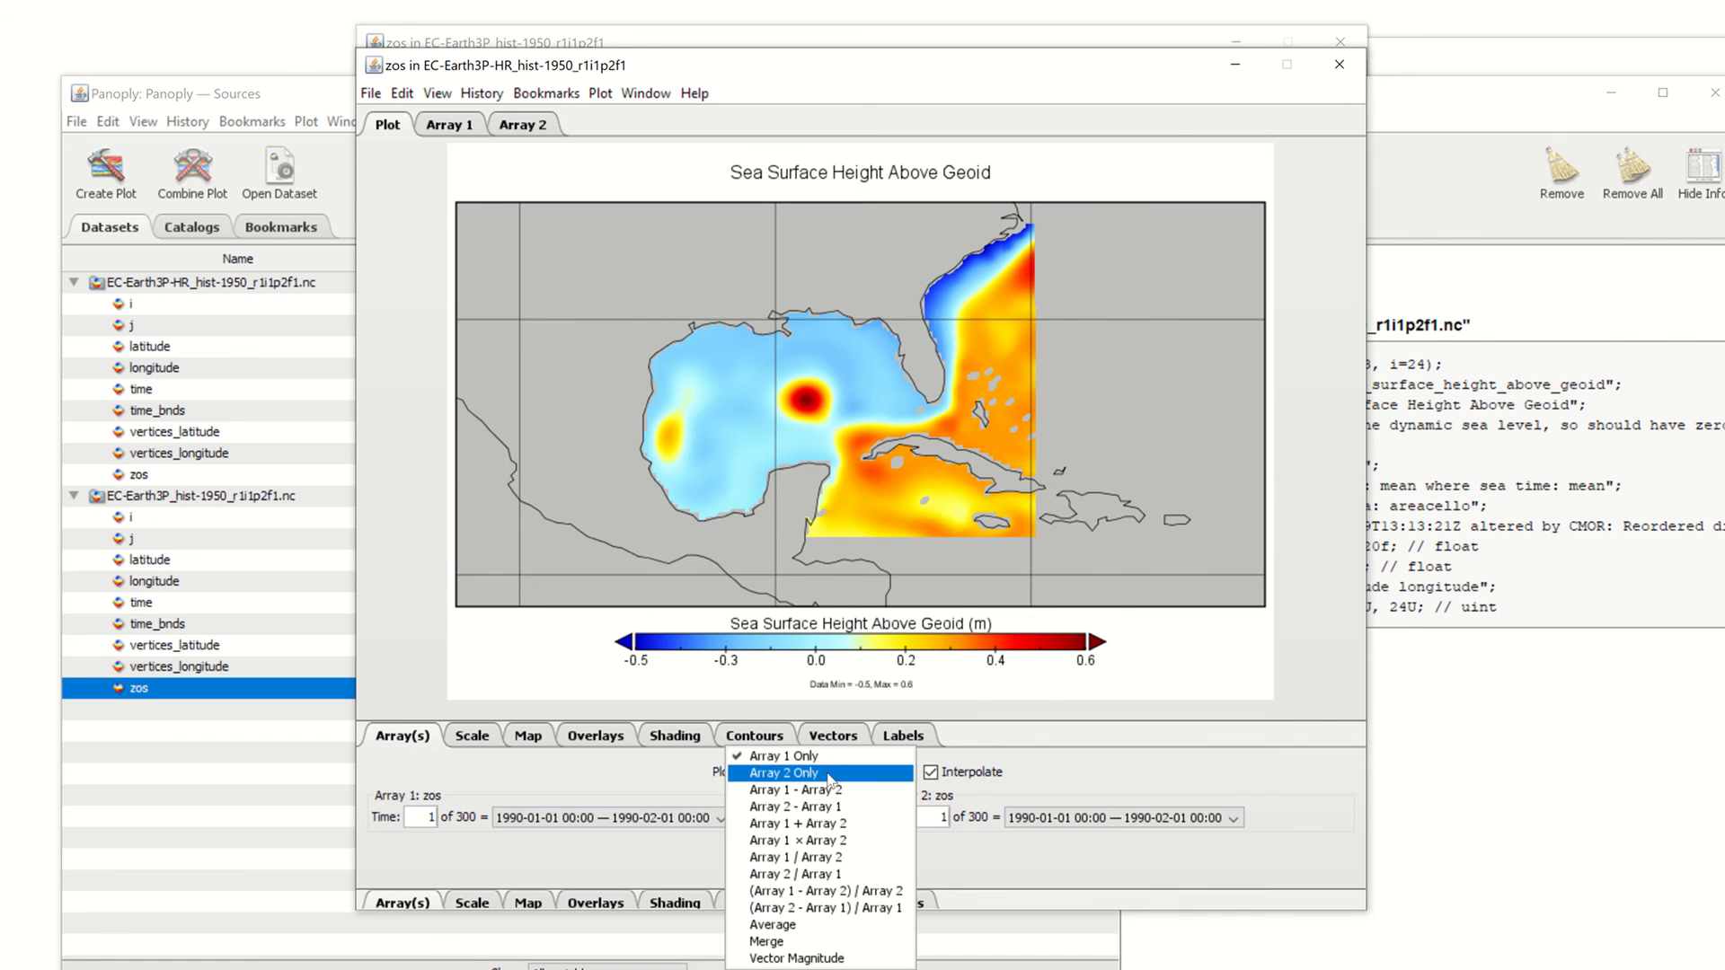
click(828, 776)
Settle on the Array 1 - Array 2 difference (-0.3 to 0.7 m) and show the Scale settings
click(796, 776)
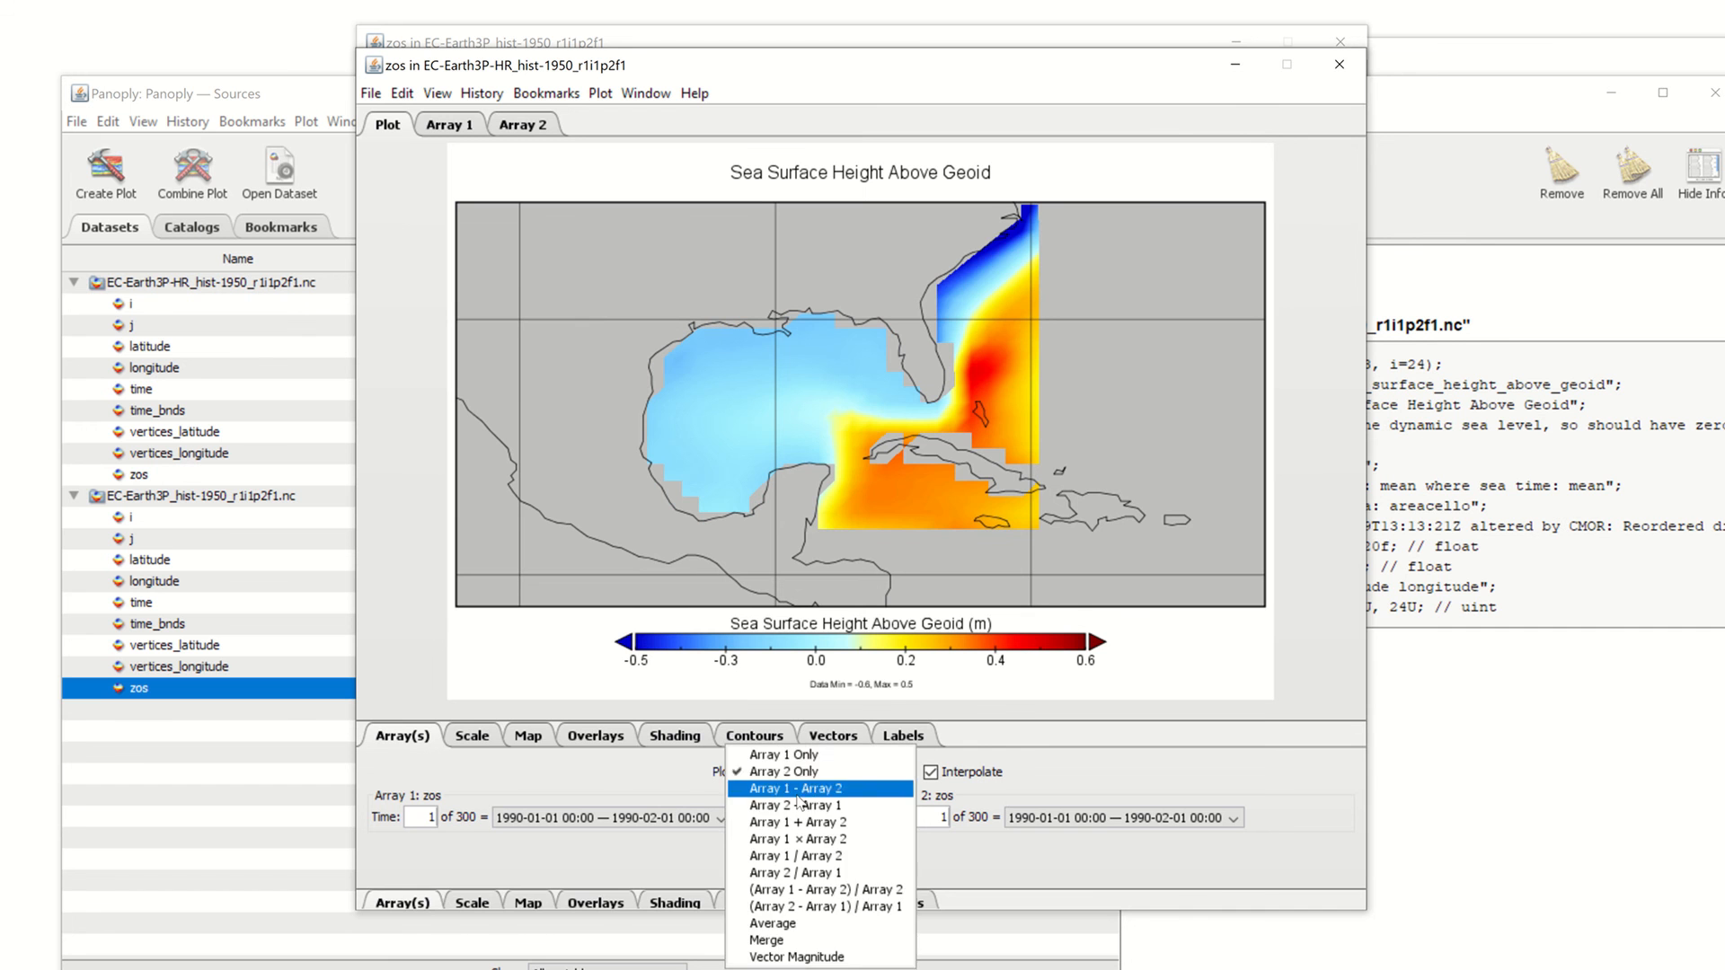
click(804, 792)
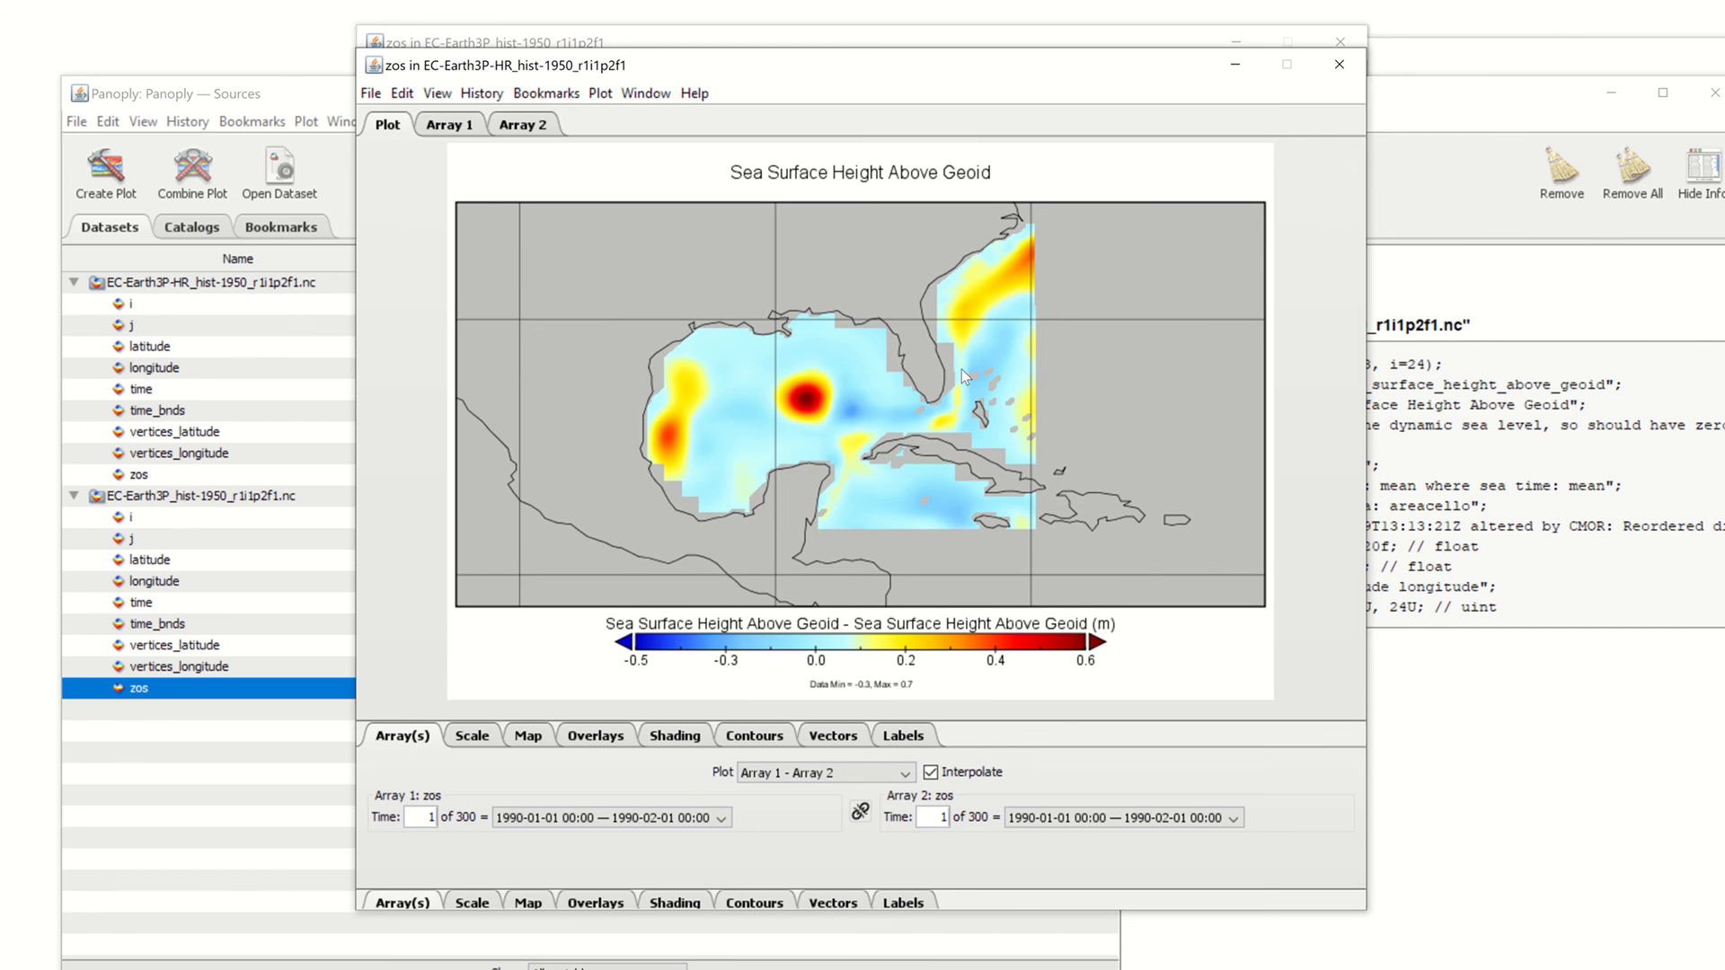
drag(844, 56, 905, 28)
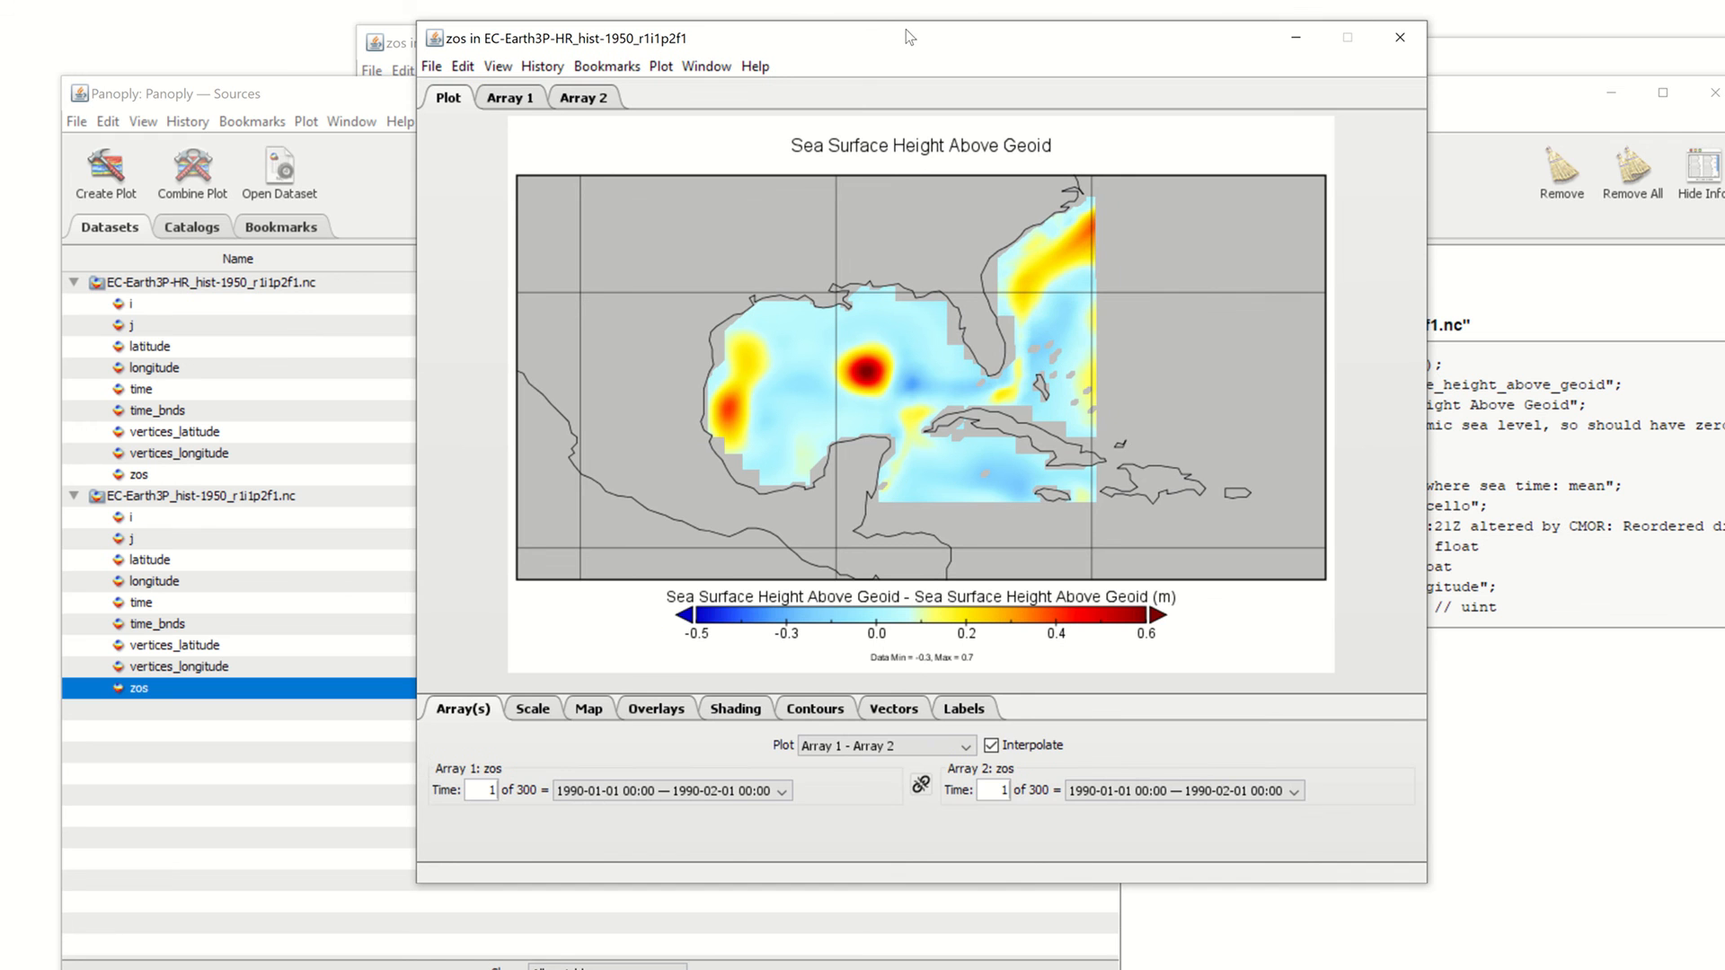
click(538, 713)
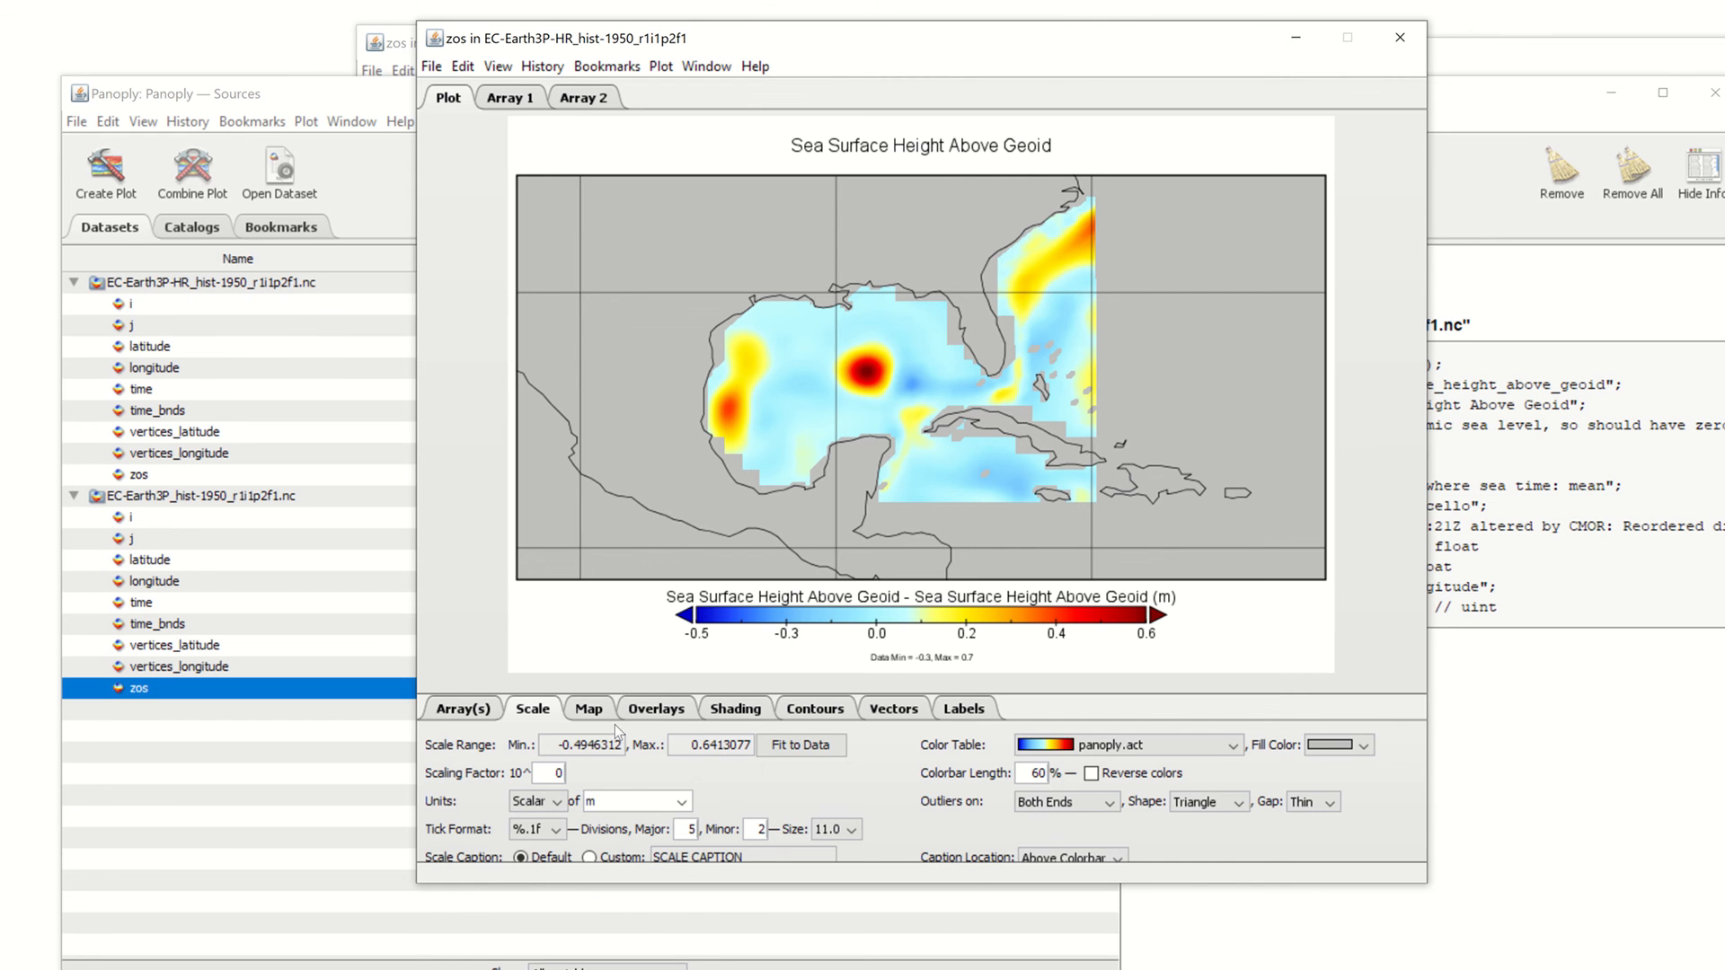
Show the map Overlays settings, where Earth.cno is the only overlay at 75% weight
click(591, 710)
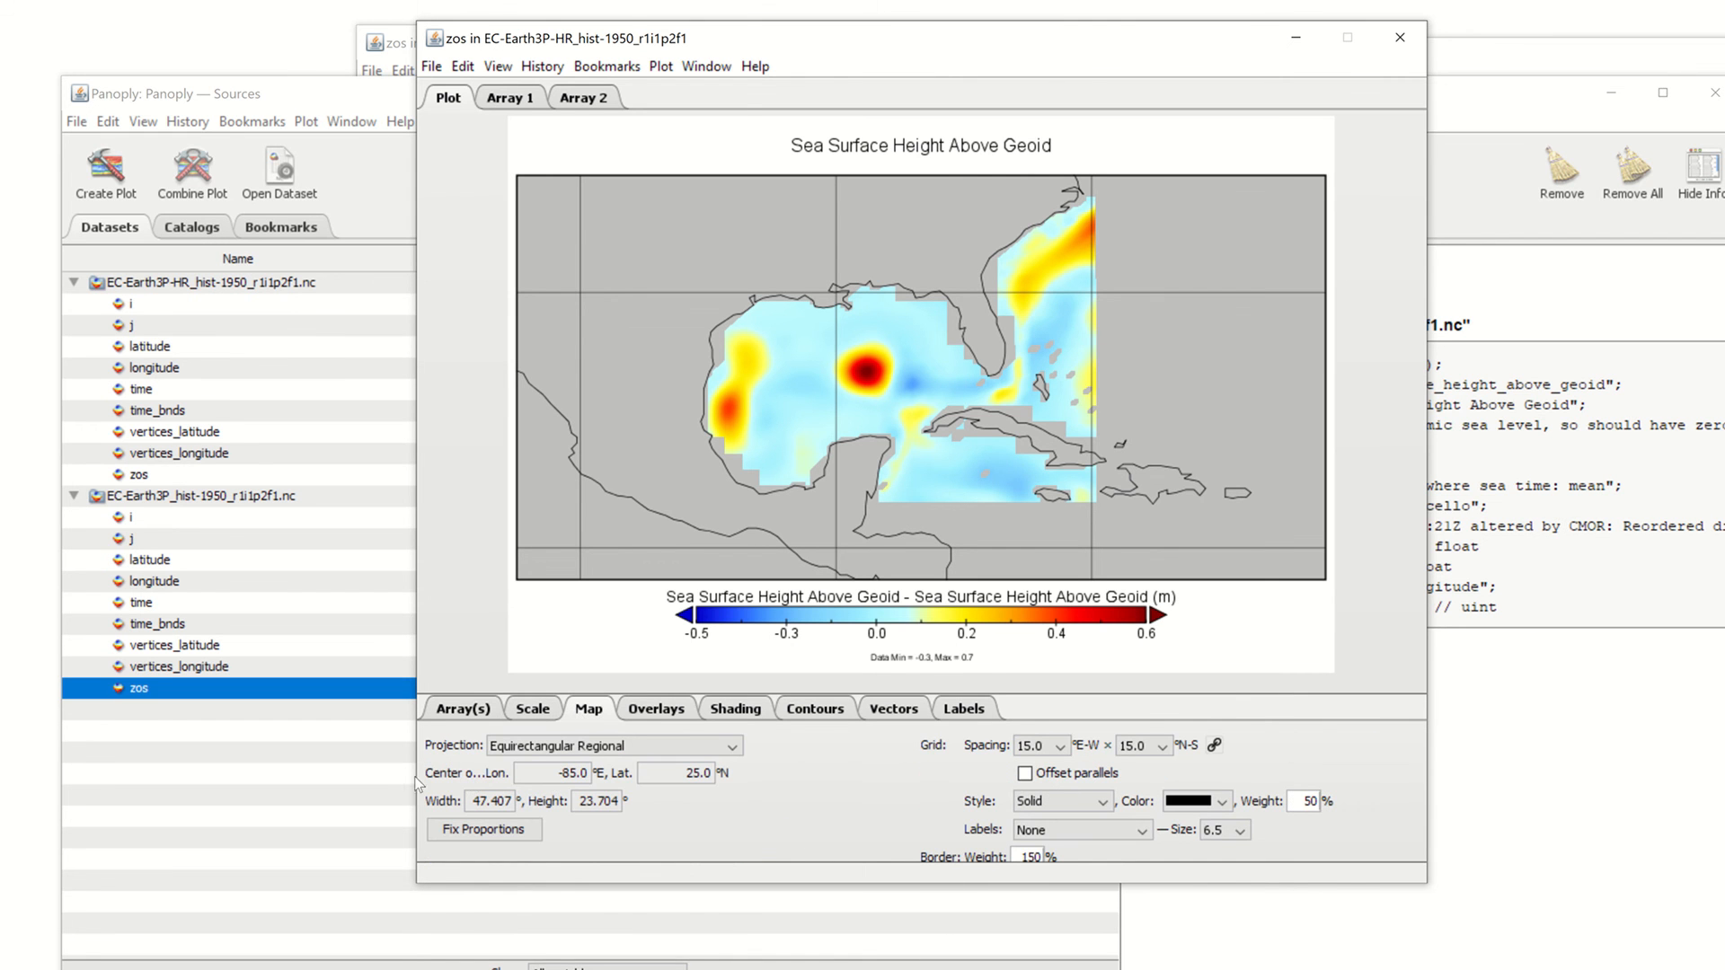
click(651, 714)
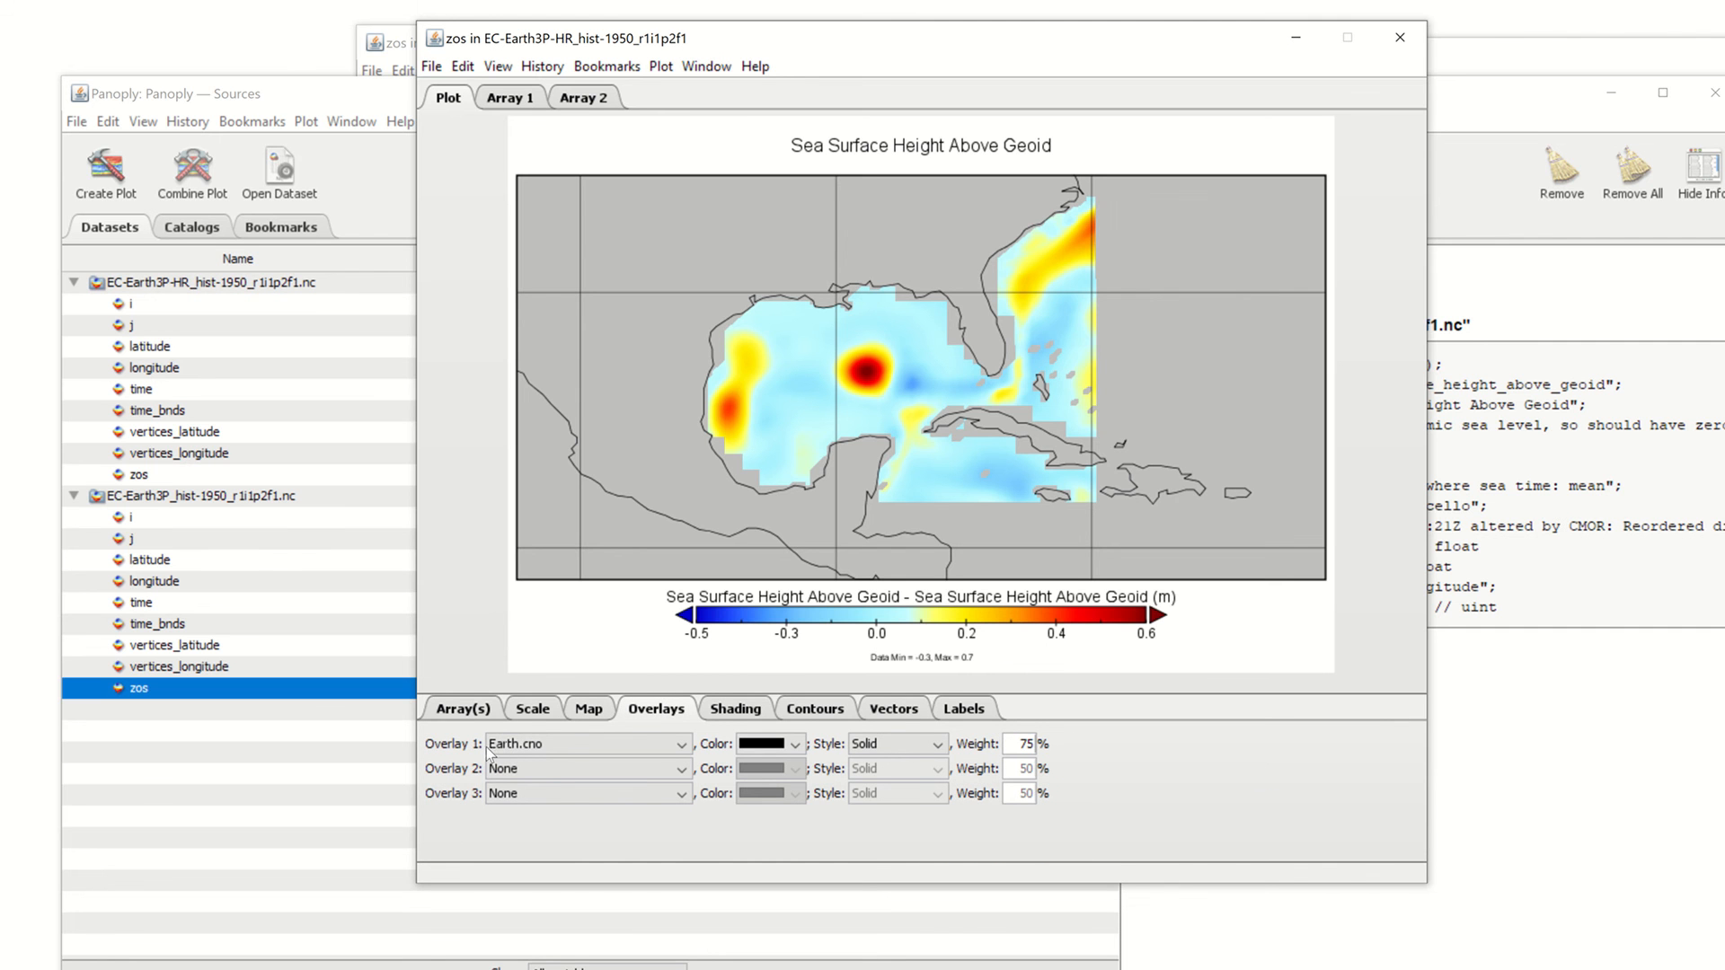
Set overlay 2 to MWDB_Coasts_USA_1.cnob and overlay 1 to None
click(535, 745)
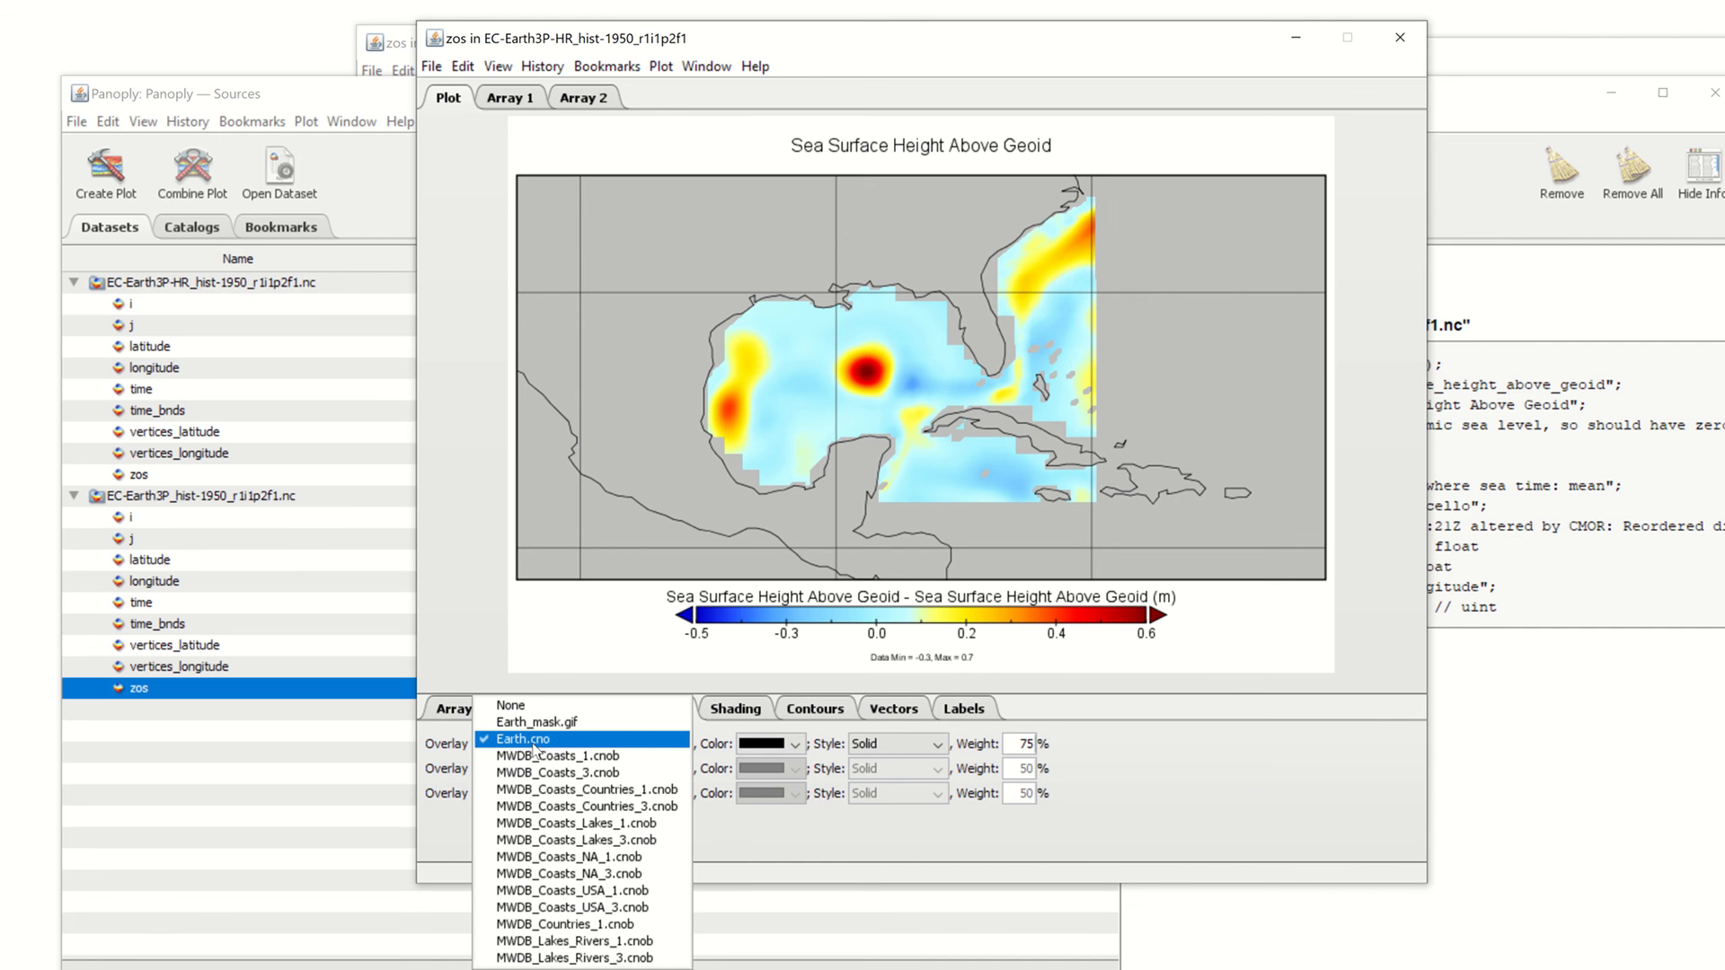
click(535, 746)
click(547, 763)
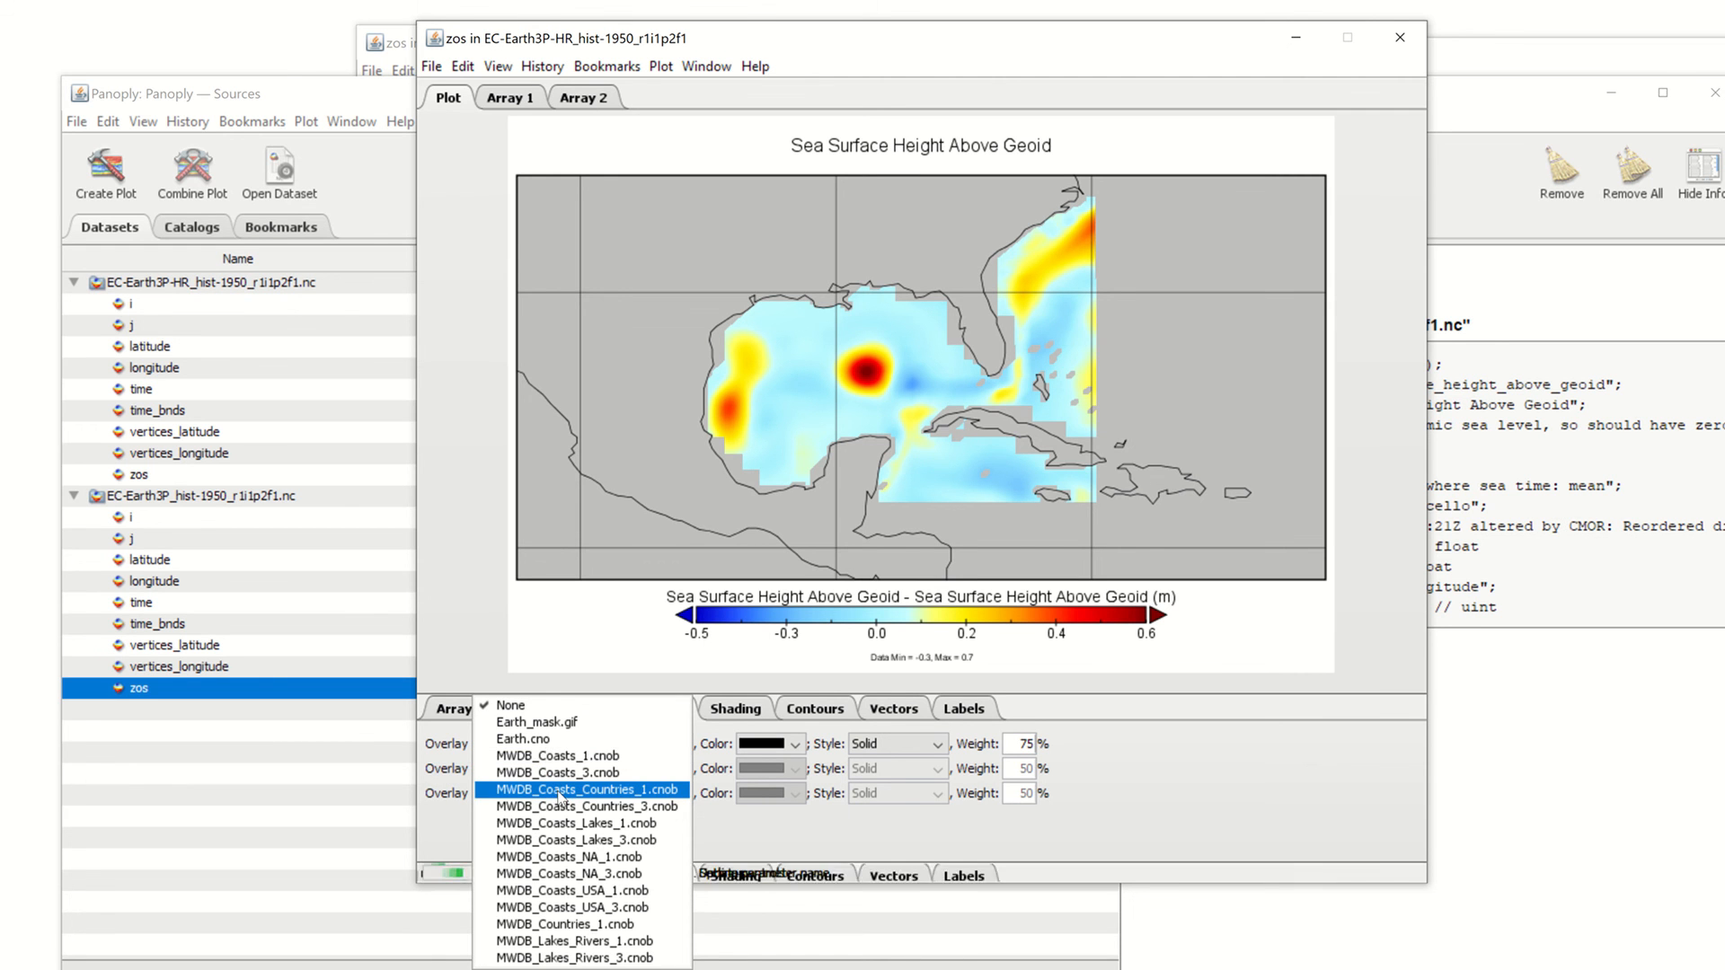
click(557, 790)
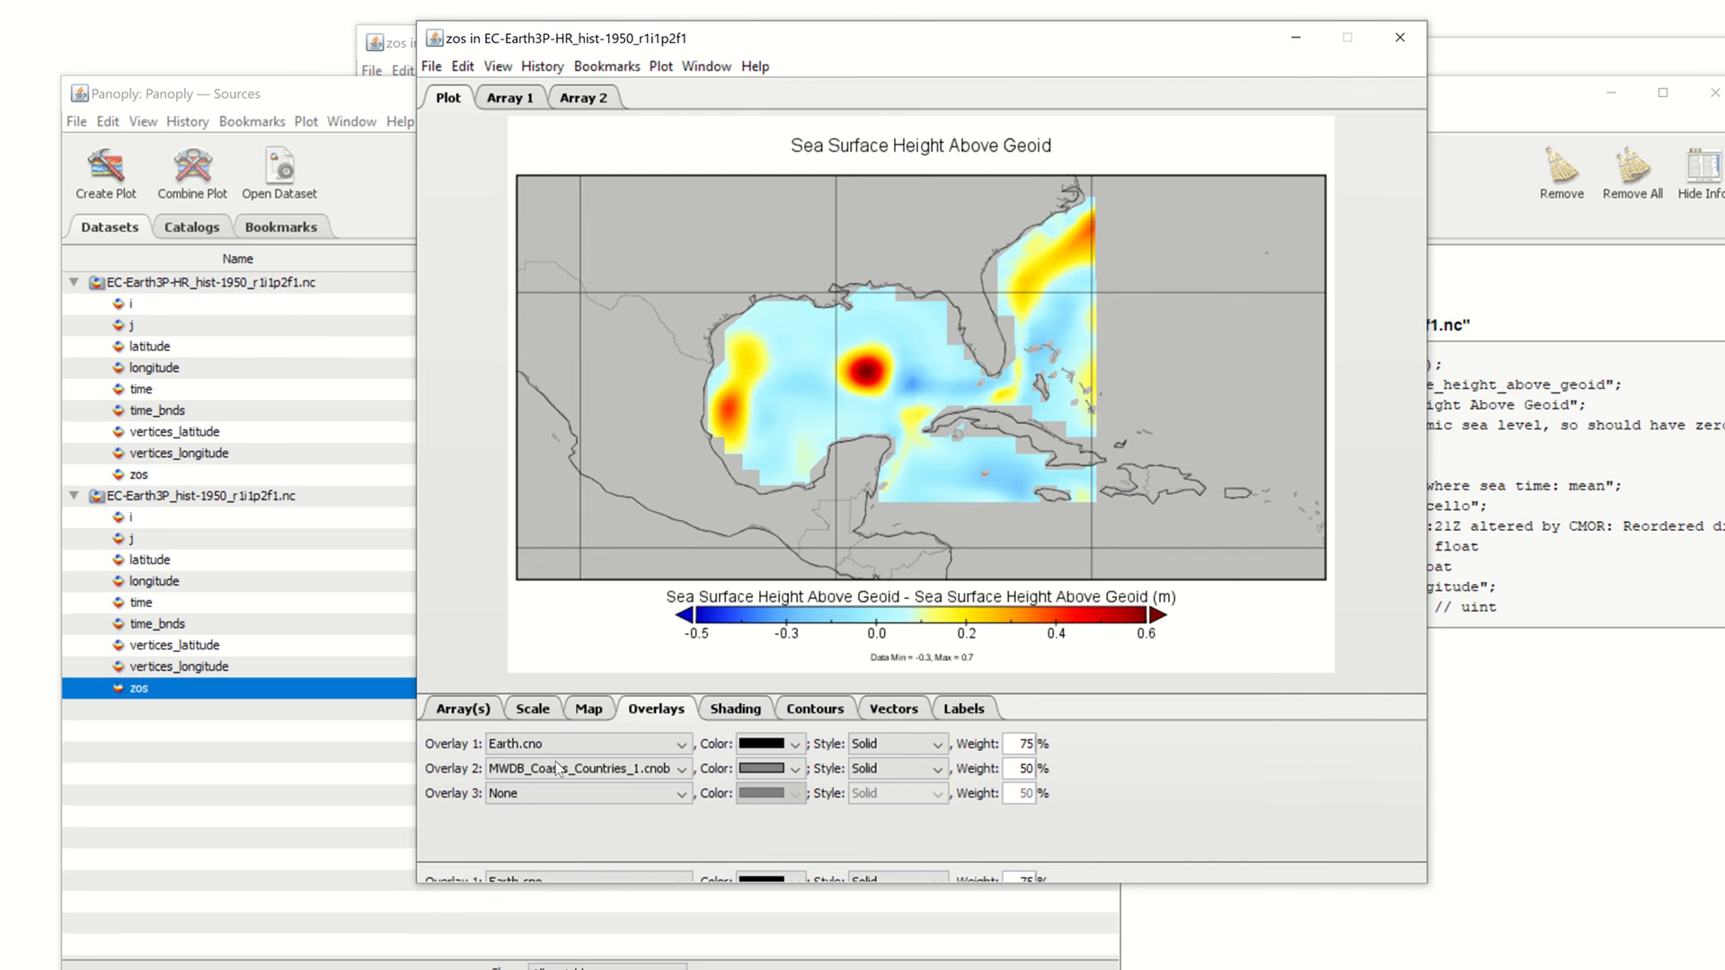
click(559, 769)
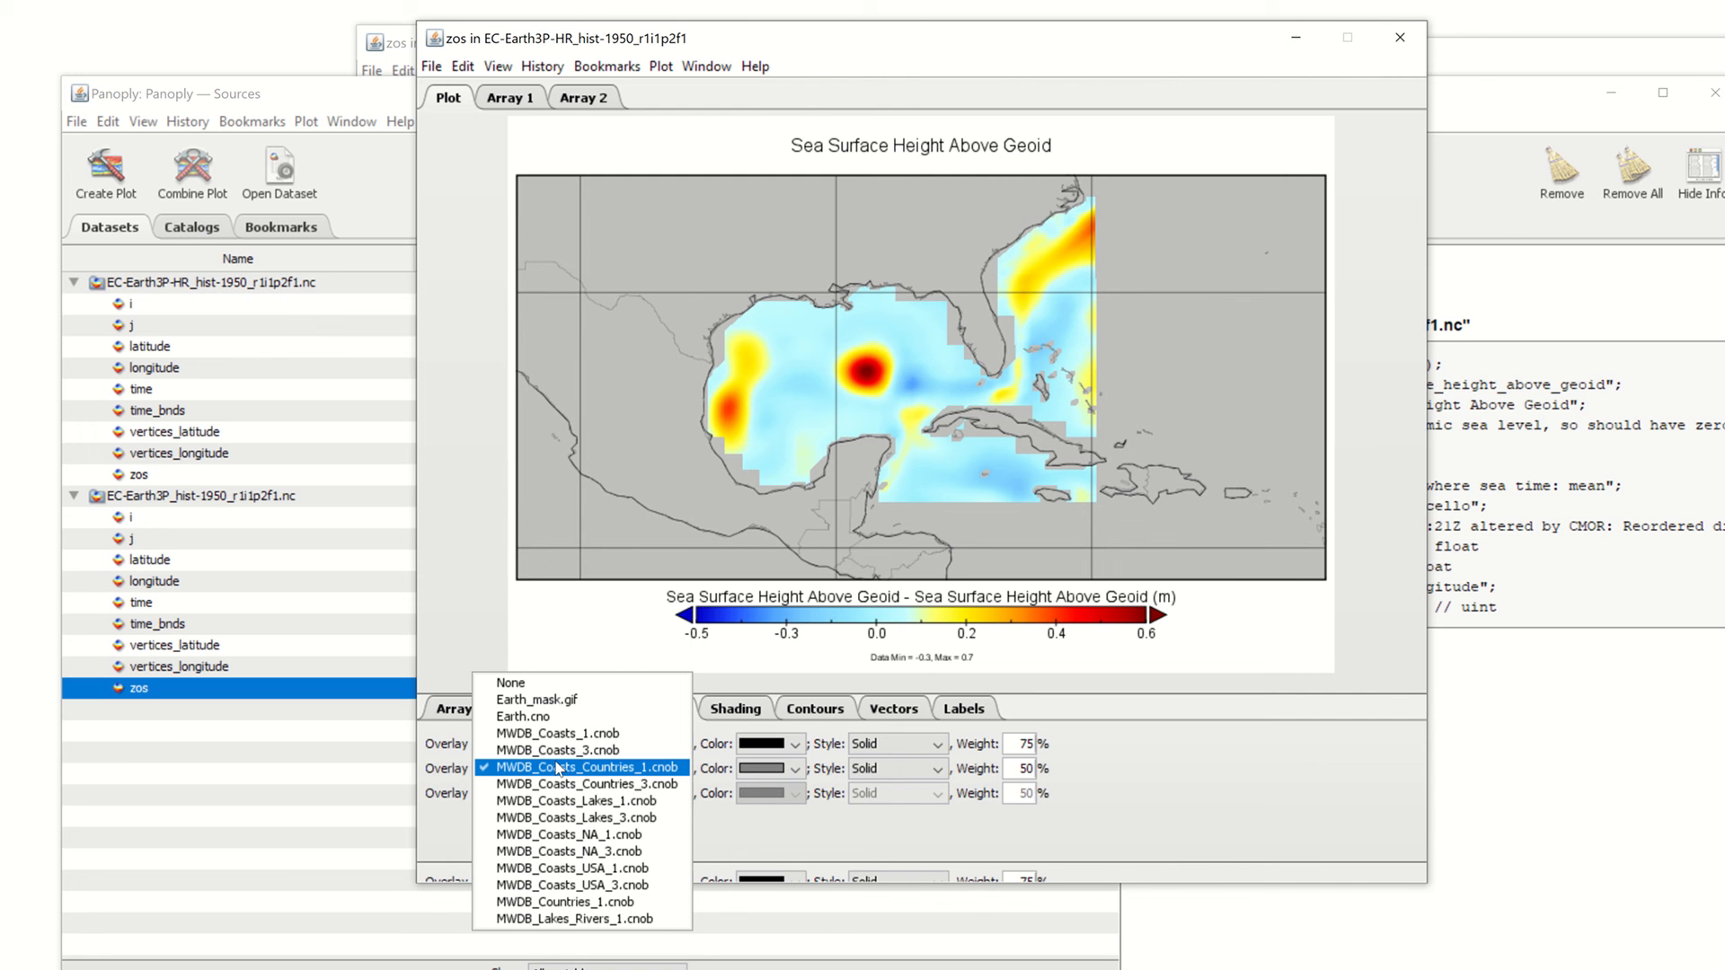
click(564, 868)
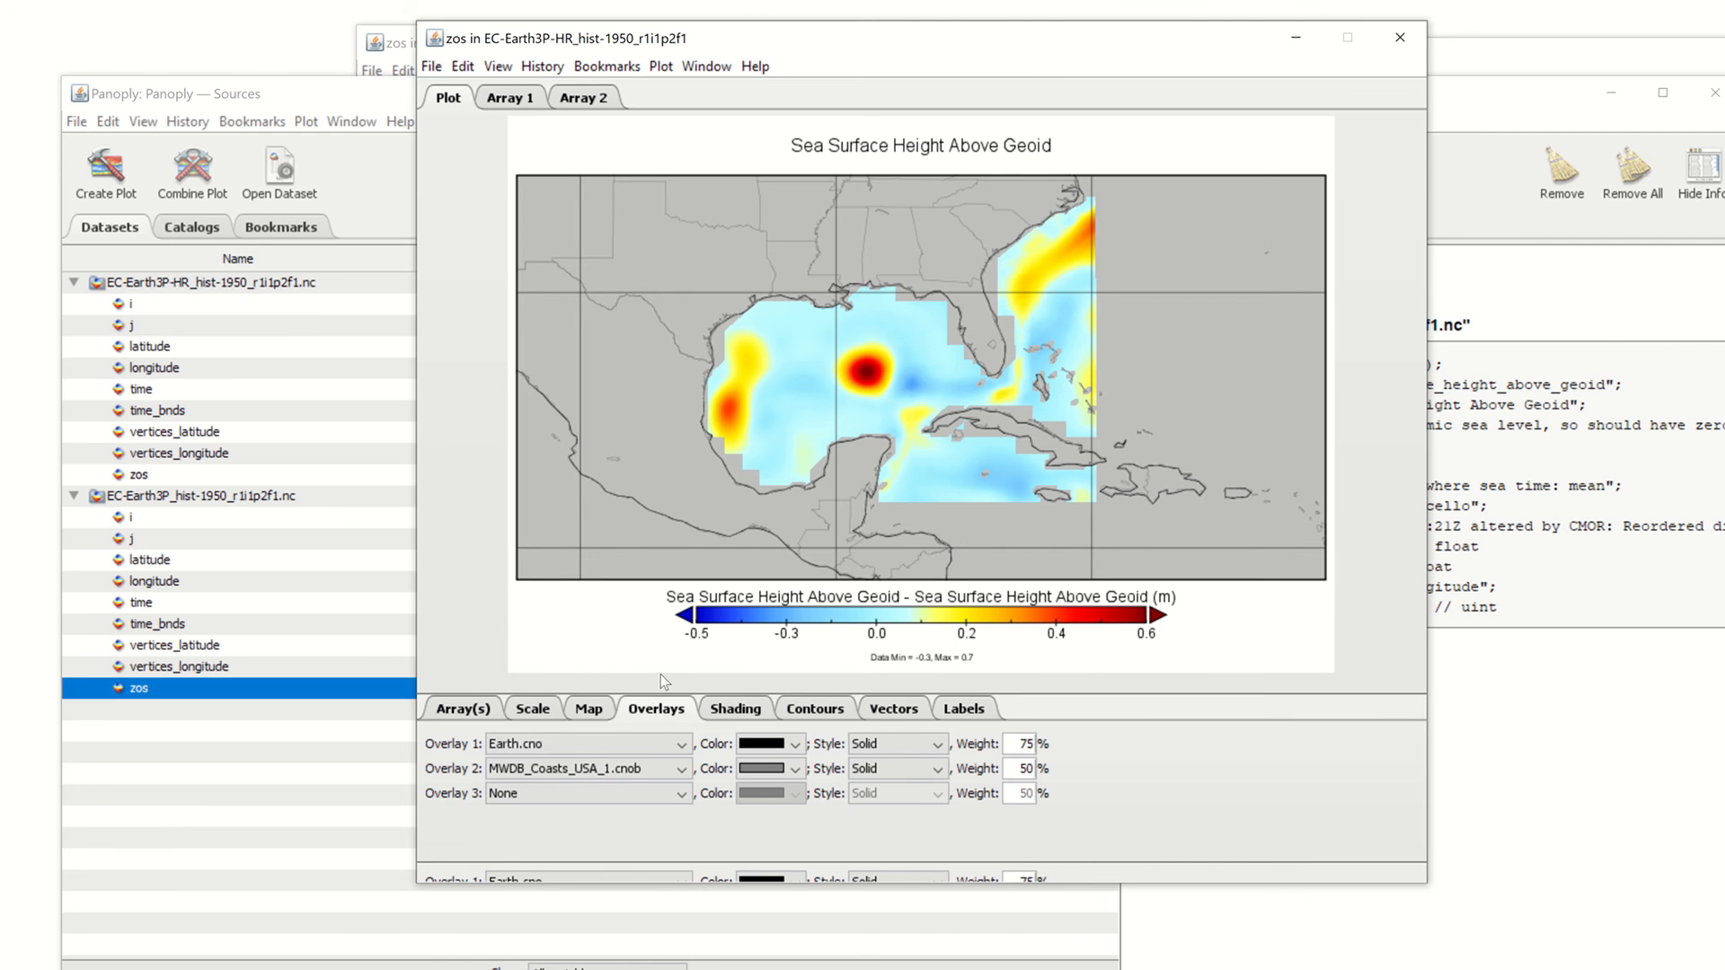
click(594, 741)
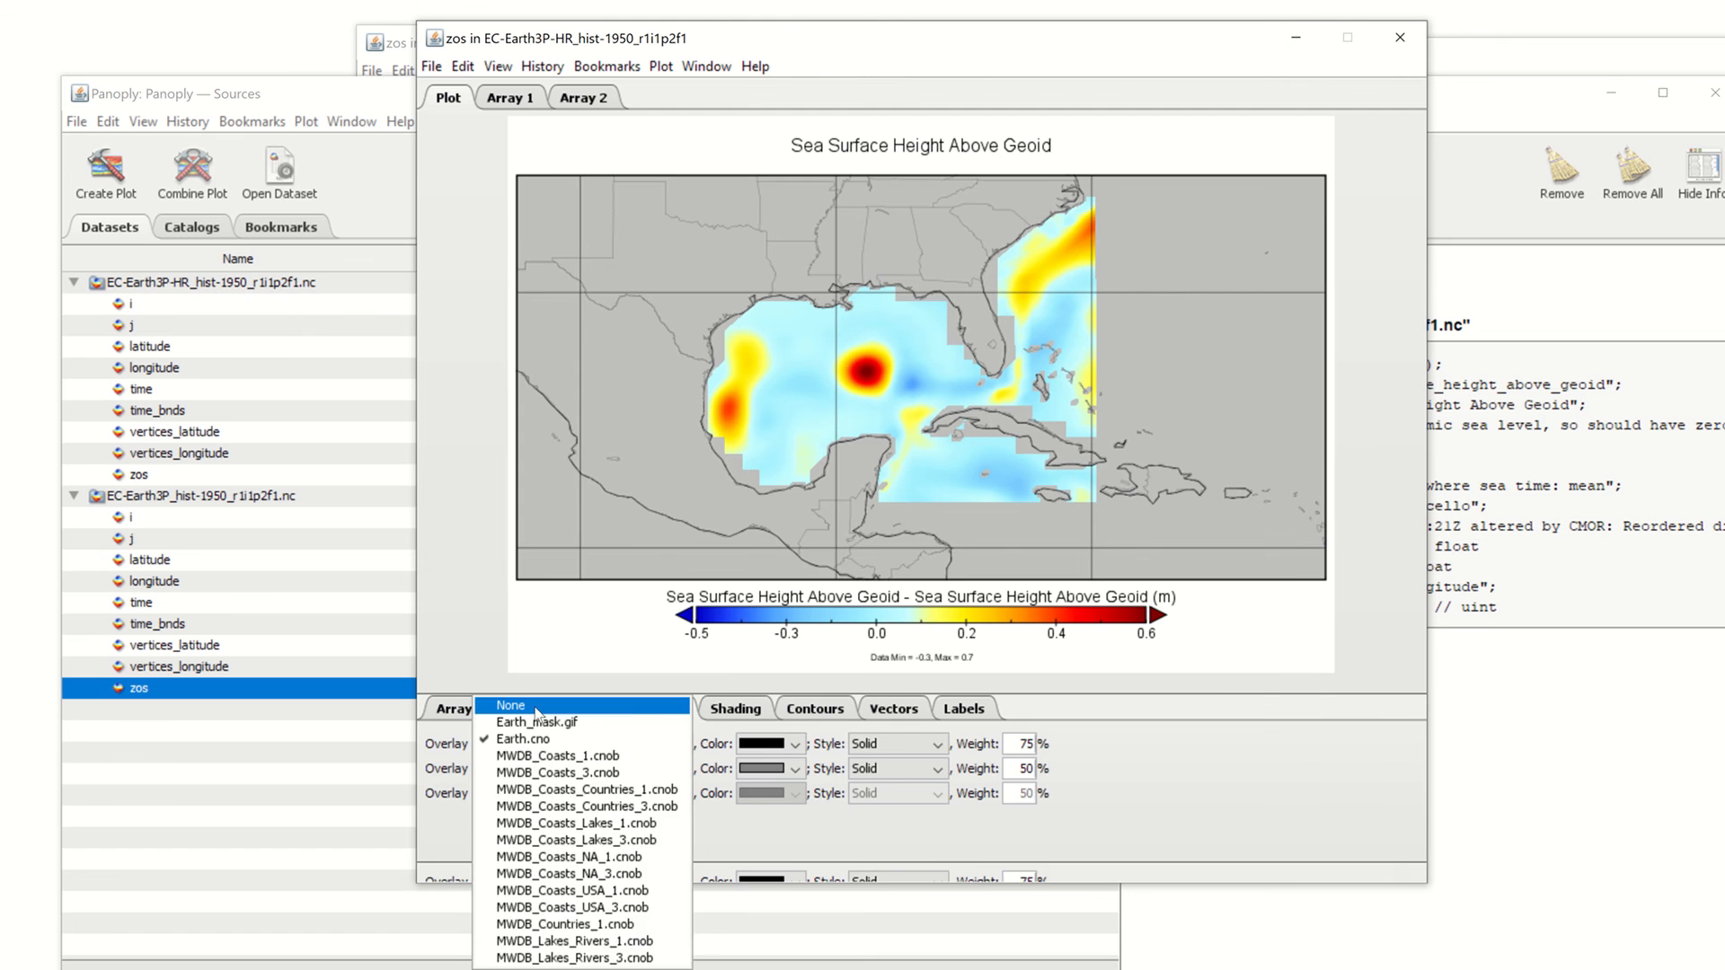
click(521, 596)
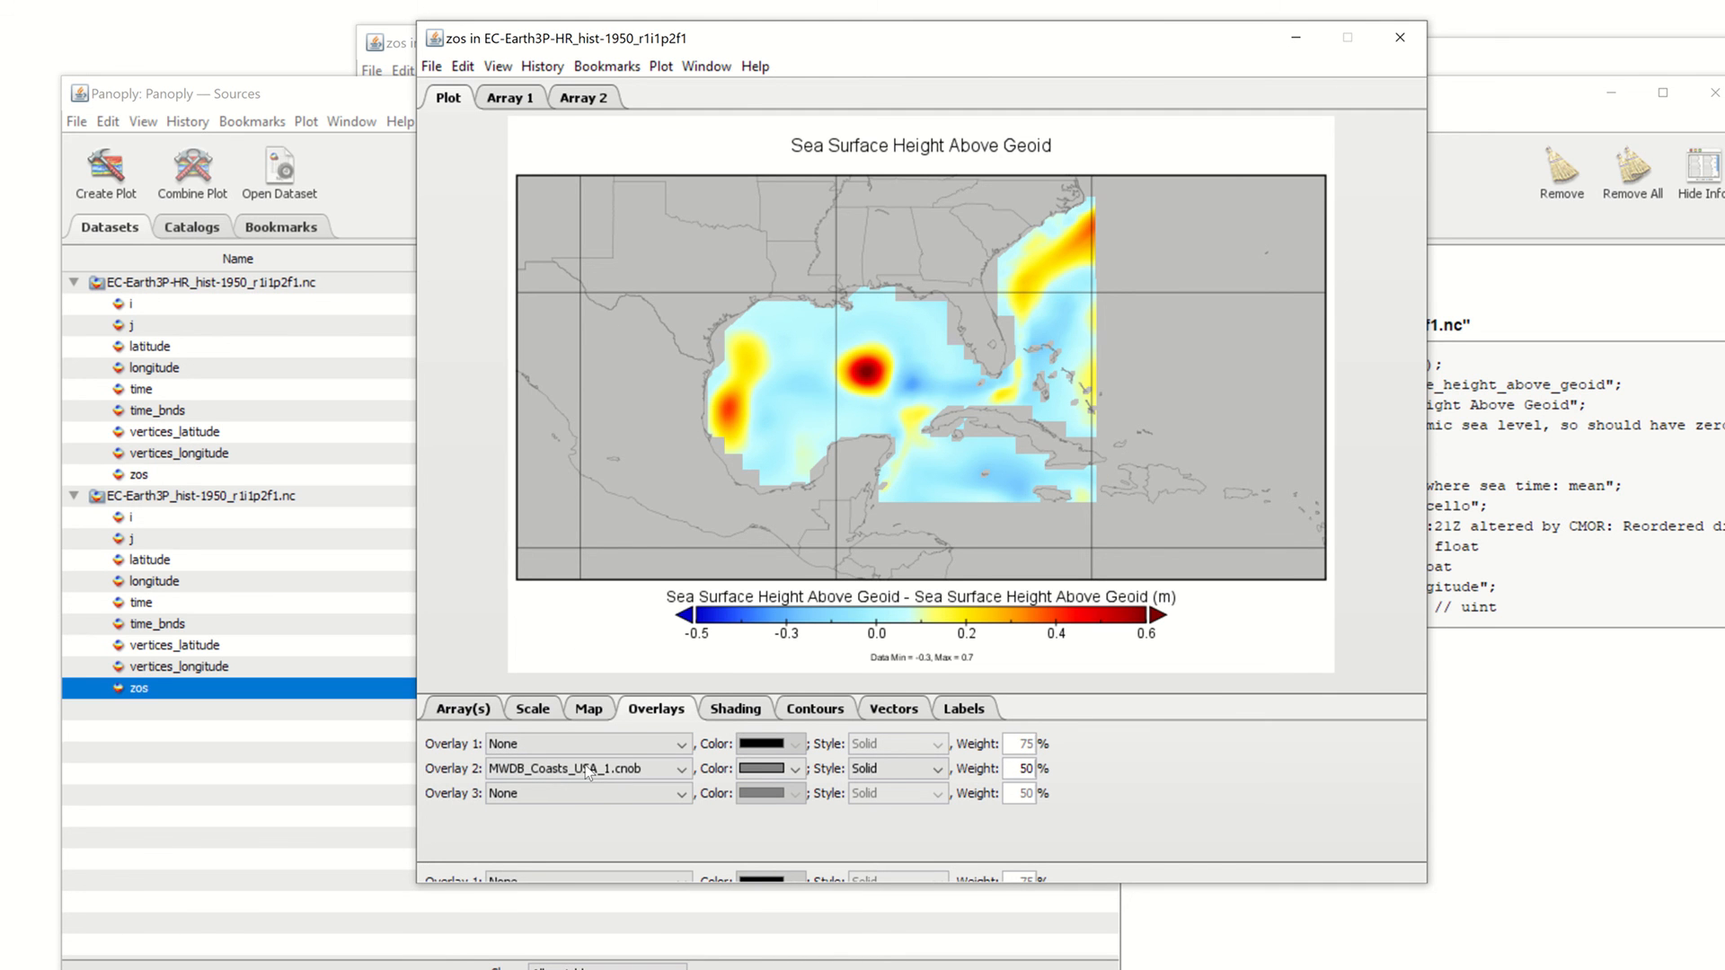
Set overlay 3 to MWDB_Lakes_Rivers_3.cnob and bring up its colour choices
click(616, 798)
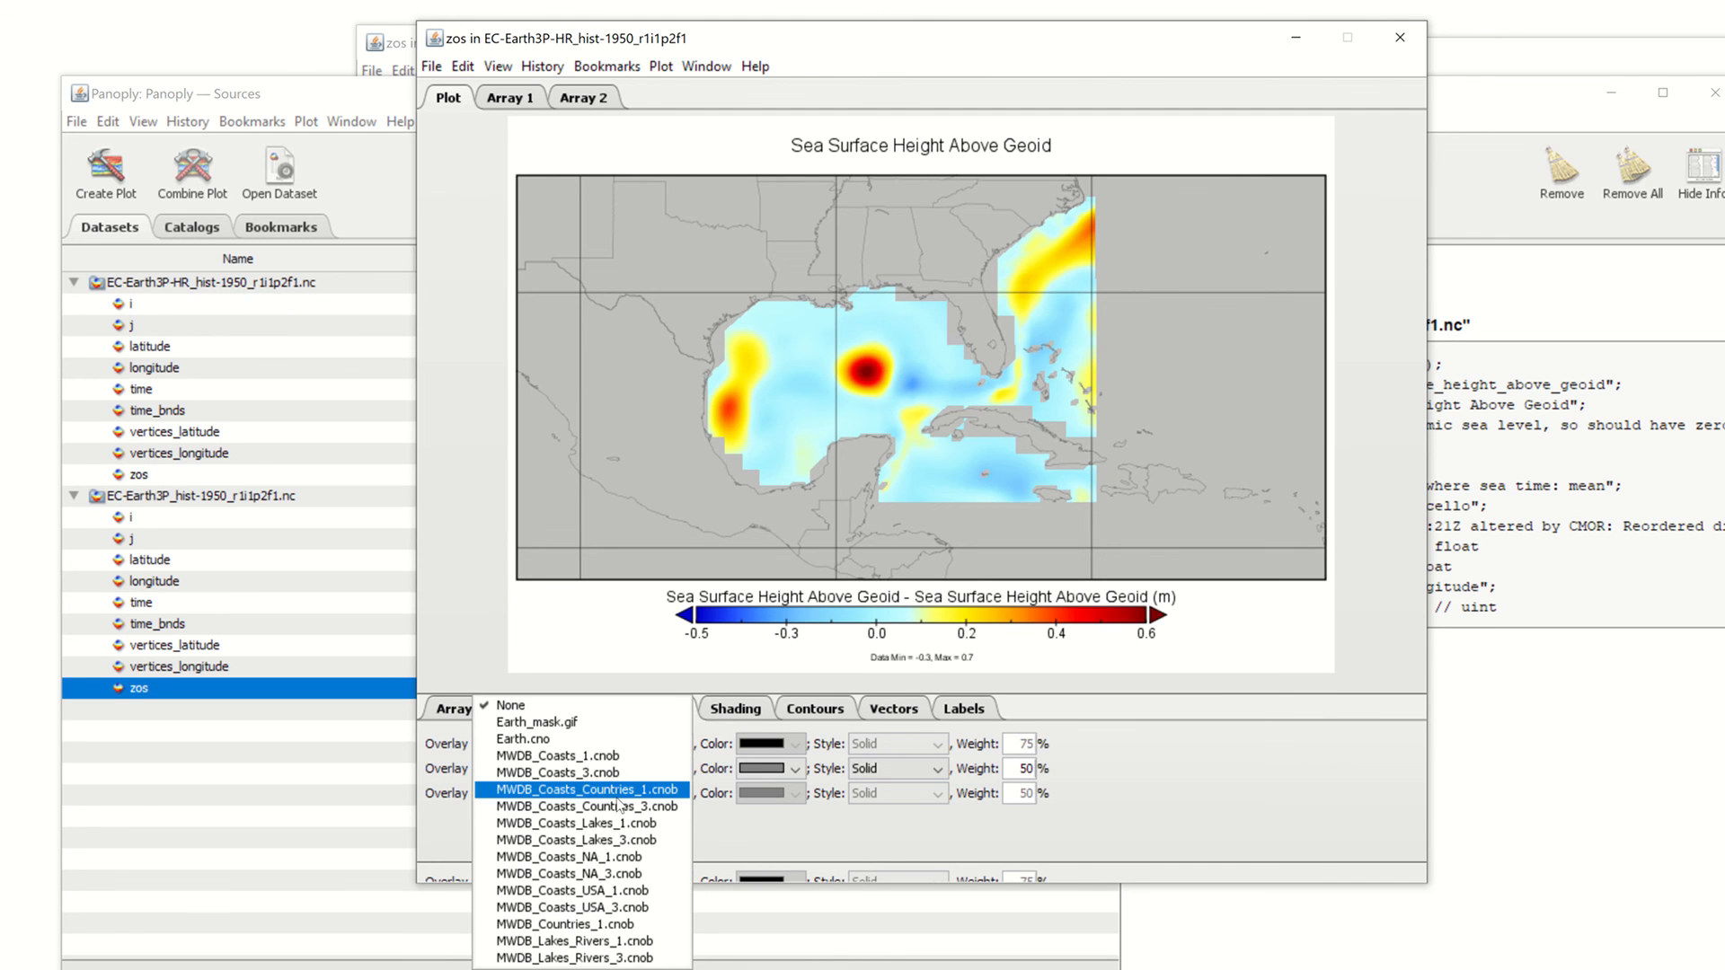
click(607, 941)
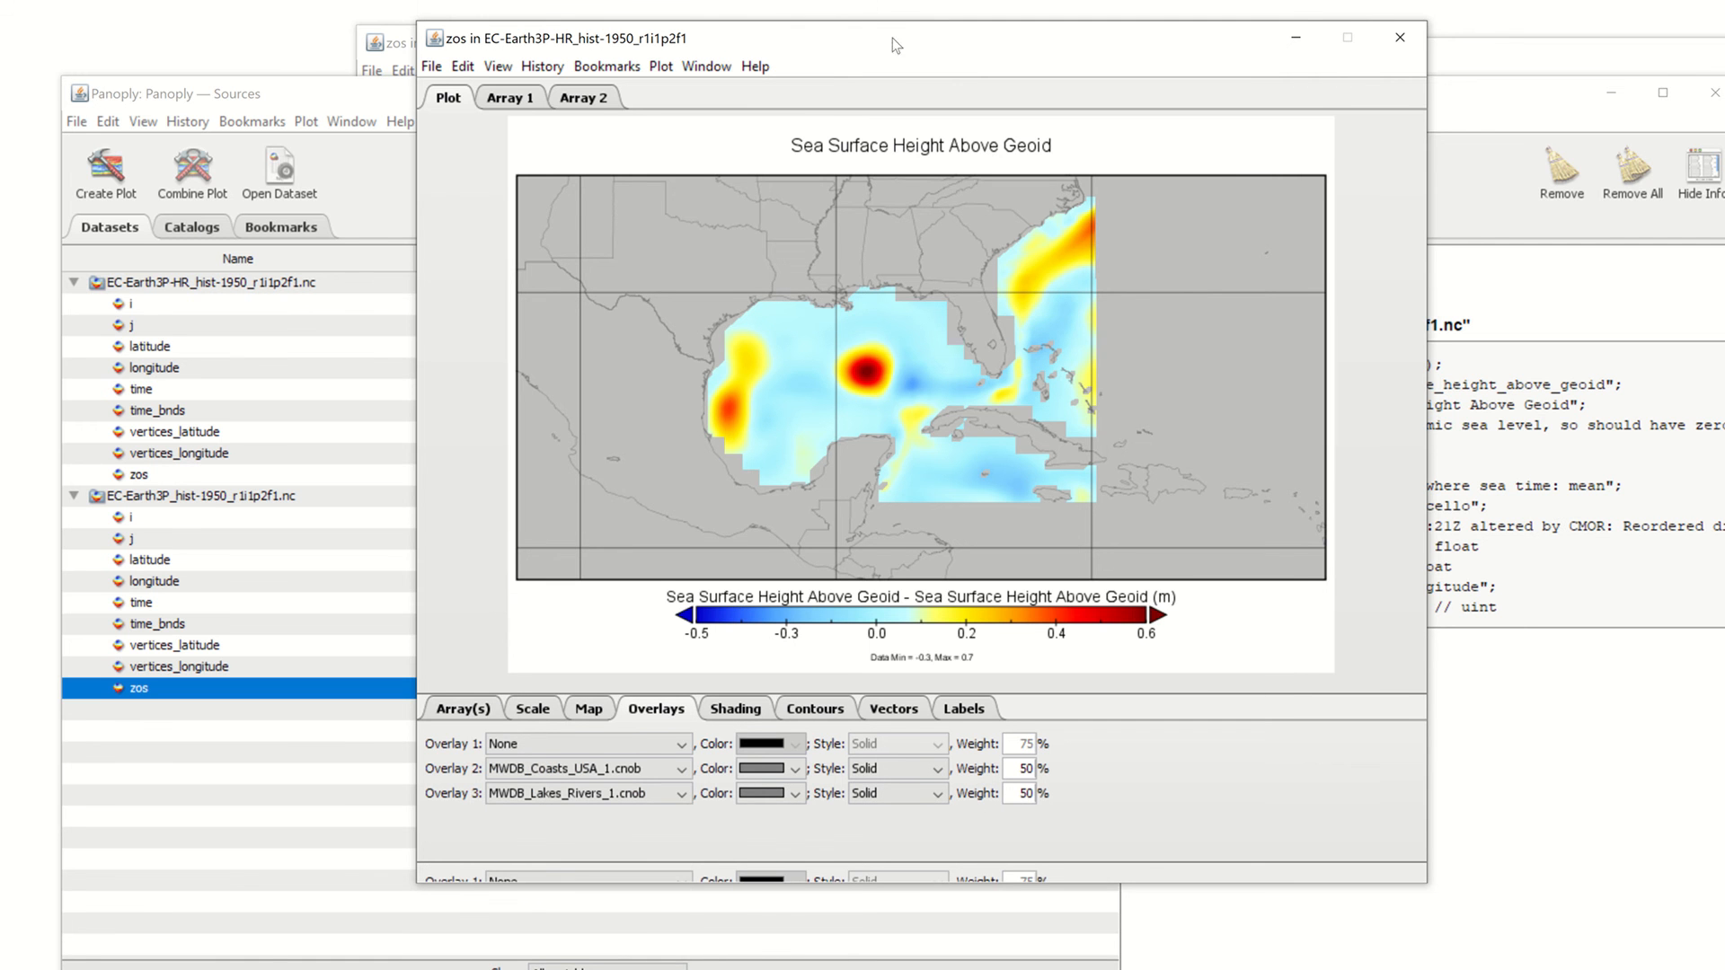
drag(892, 38, 897, 18)
click(580, 774)
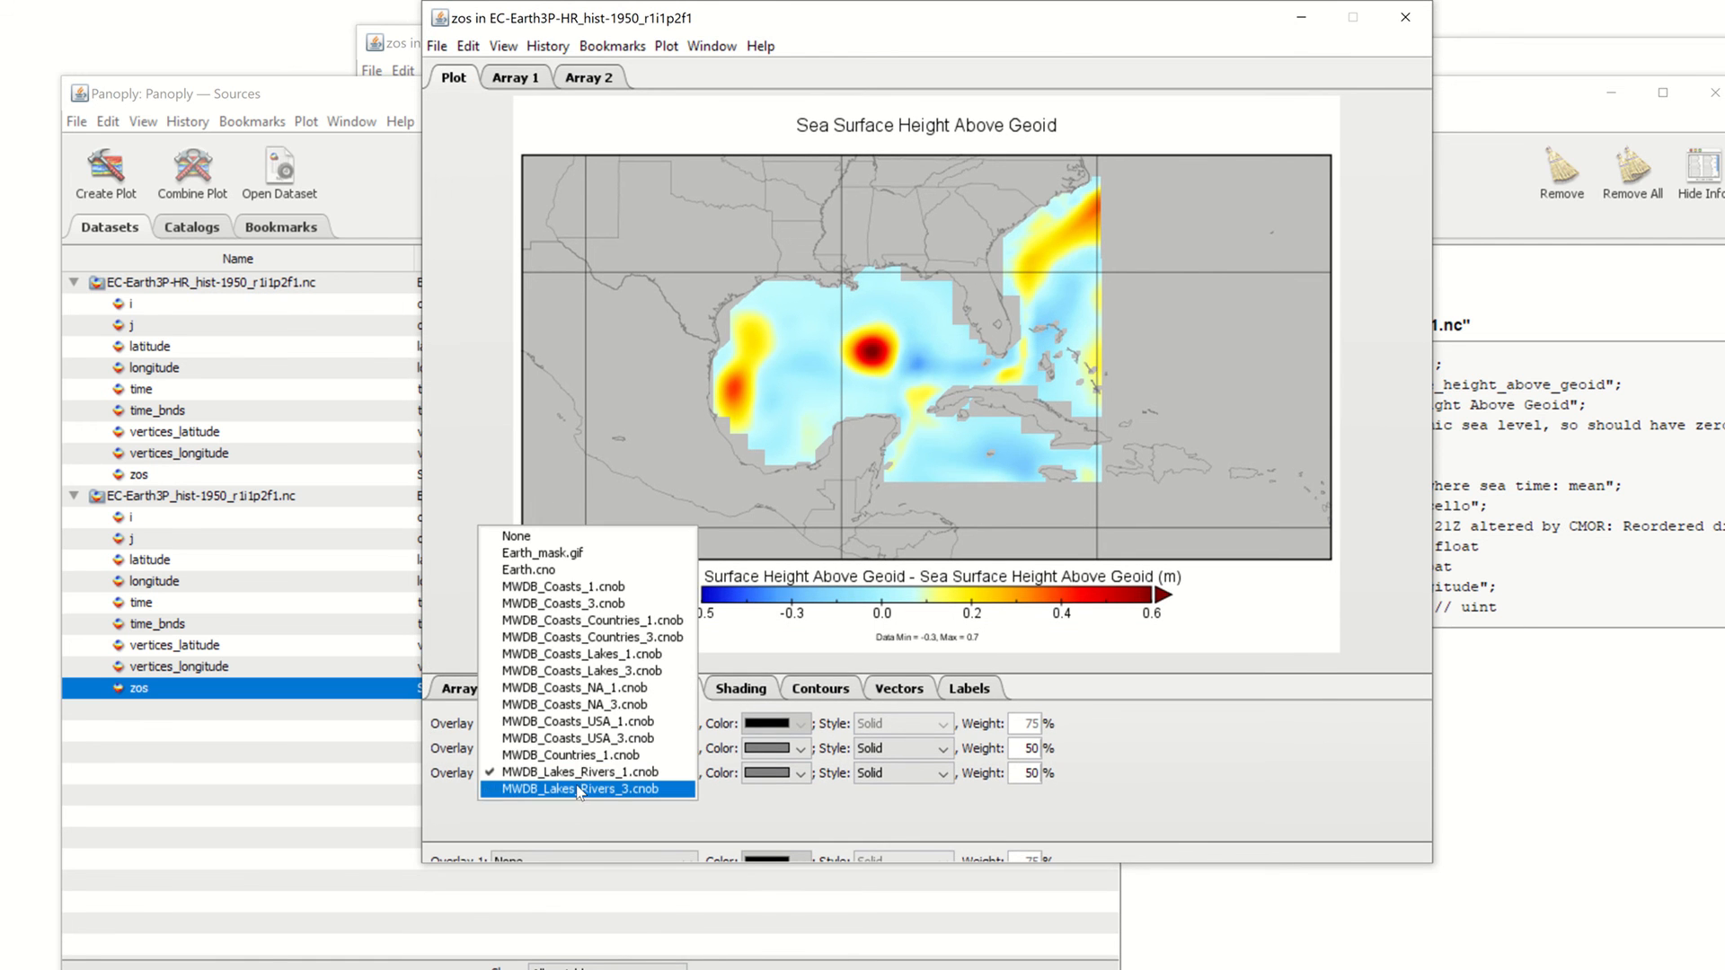
click(580, 789)
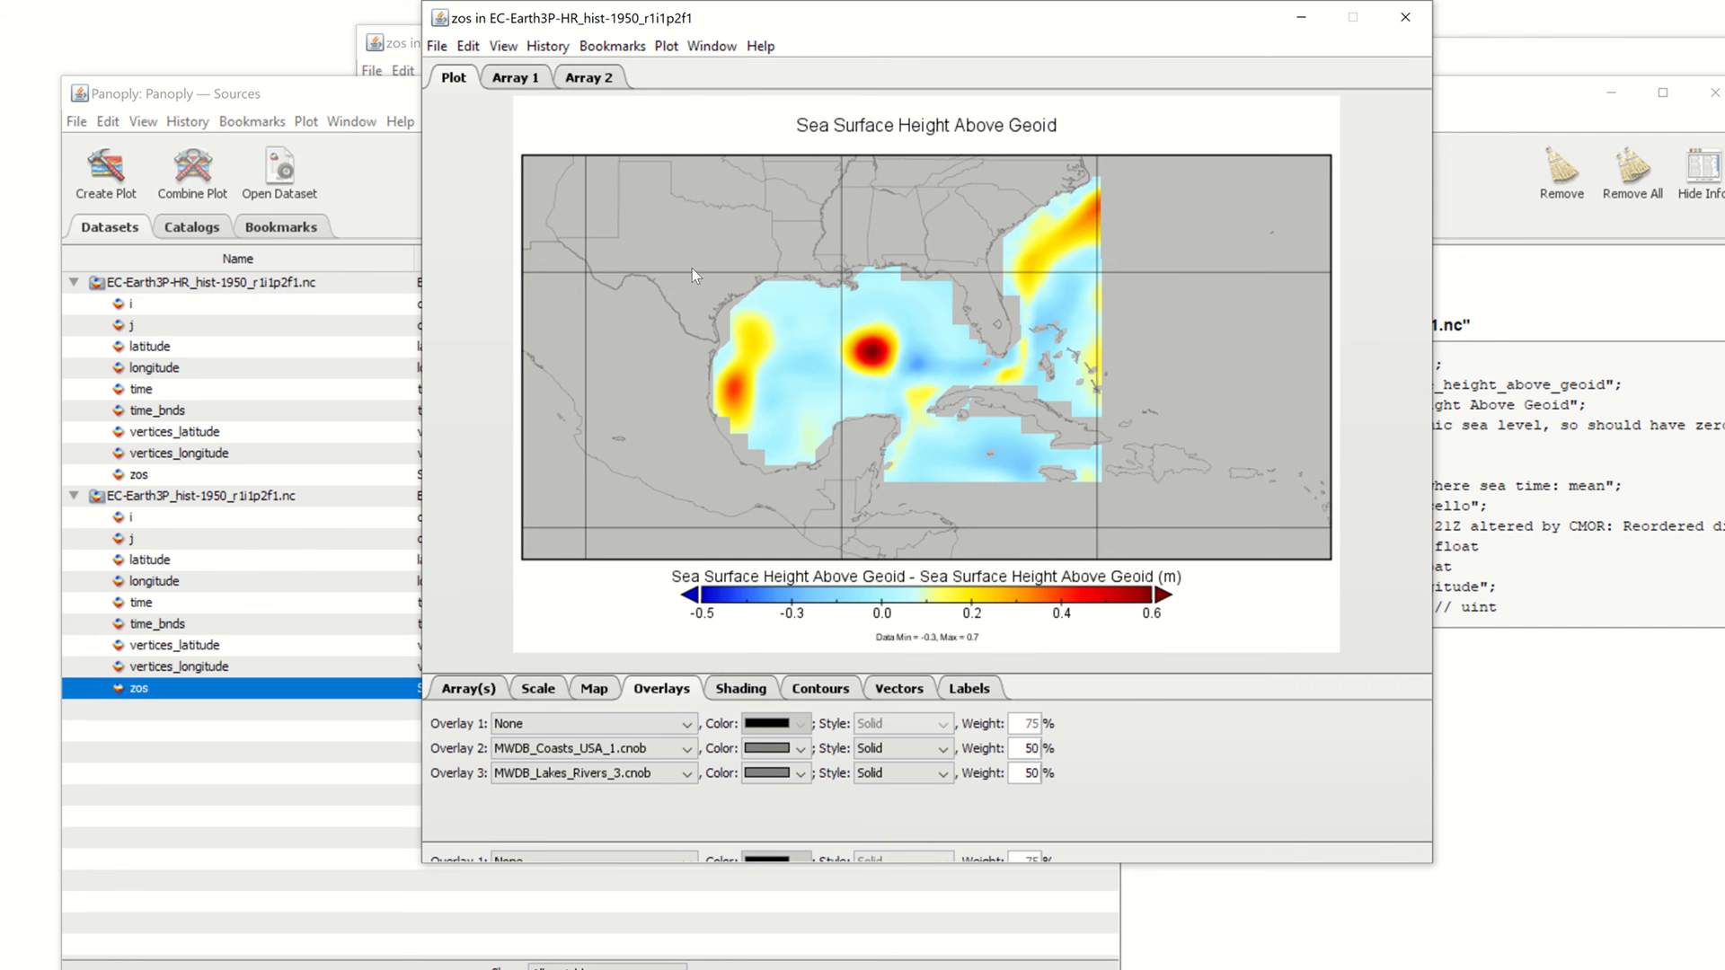
click(548, 774)
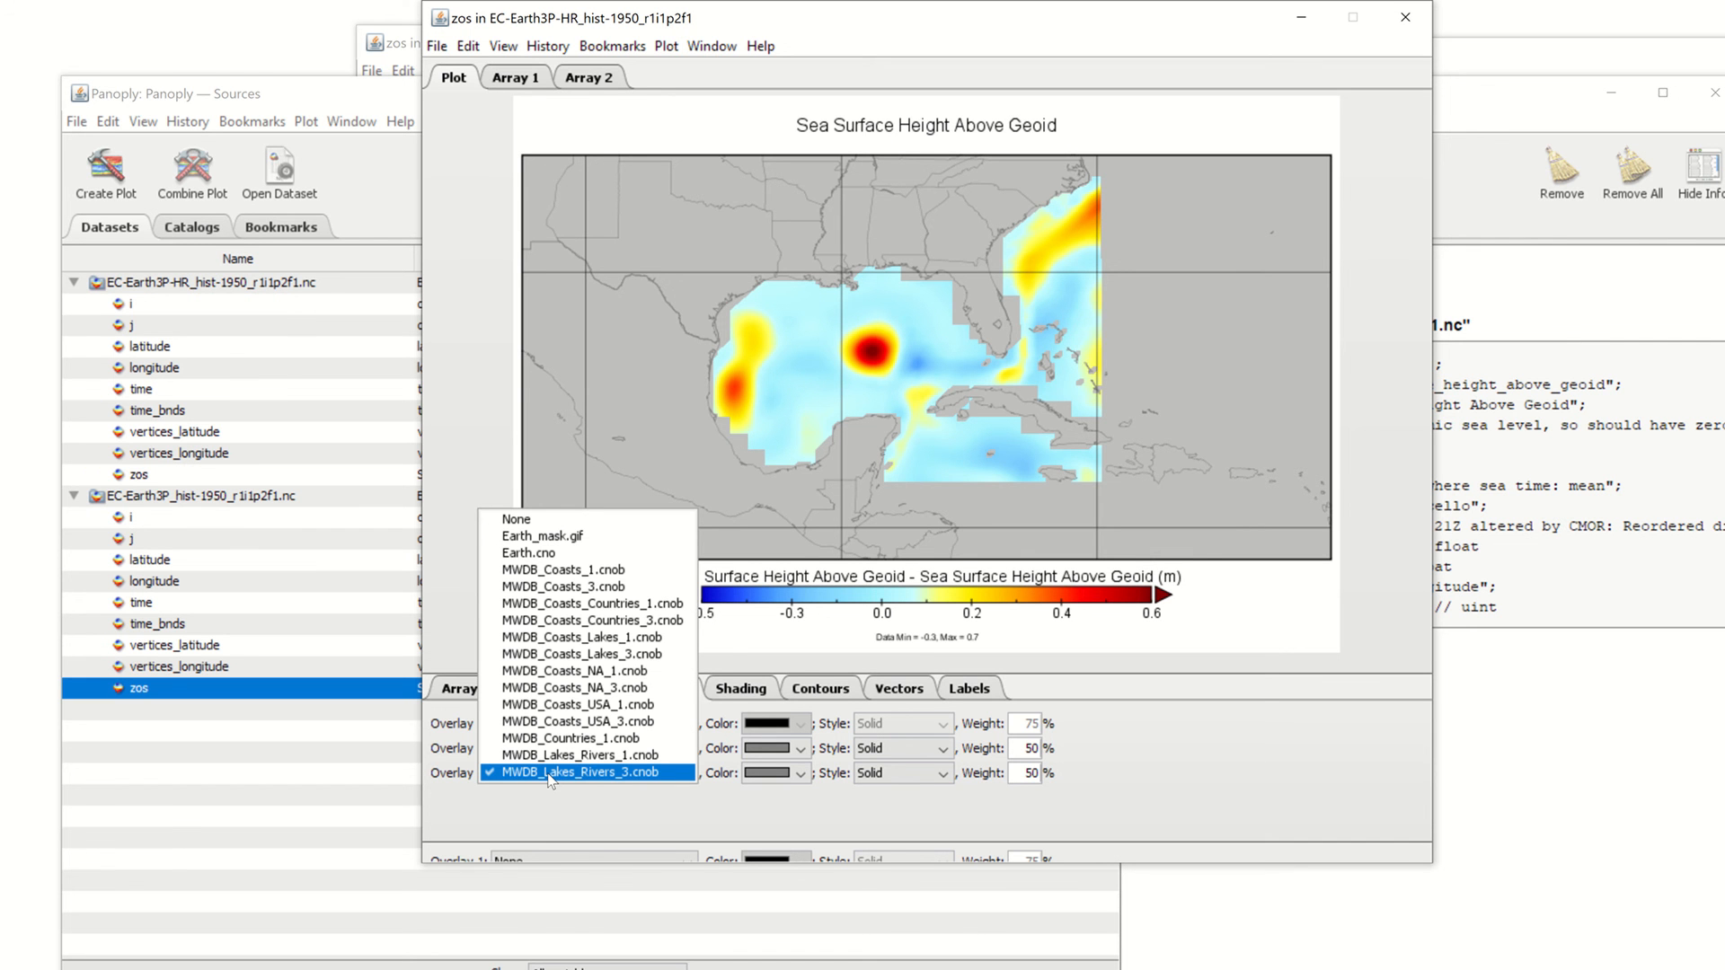
click(569, 637)
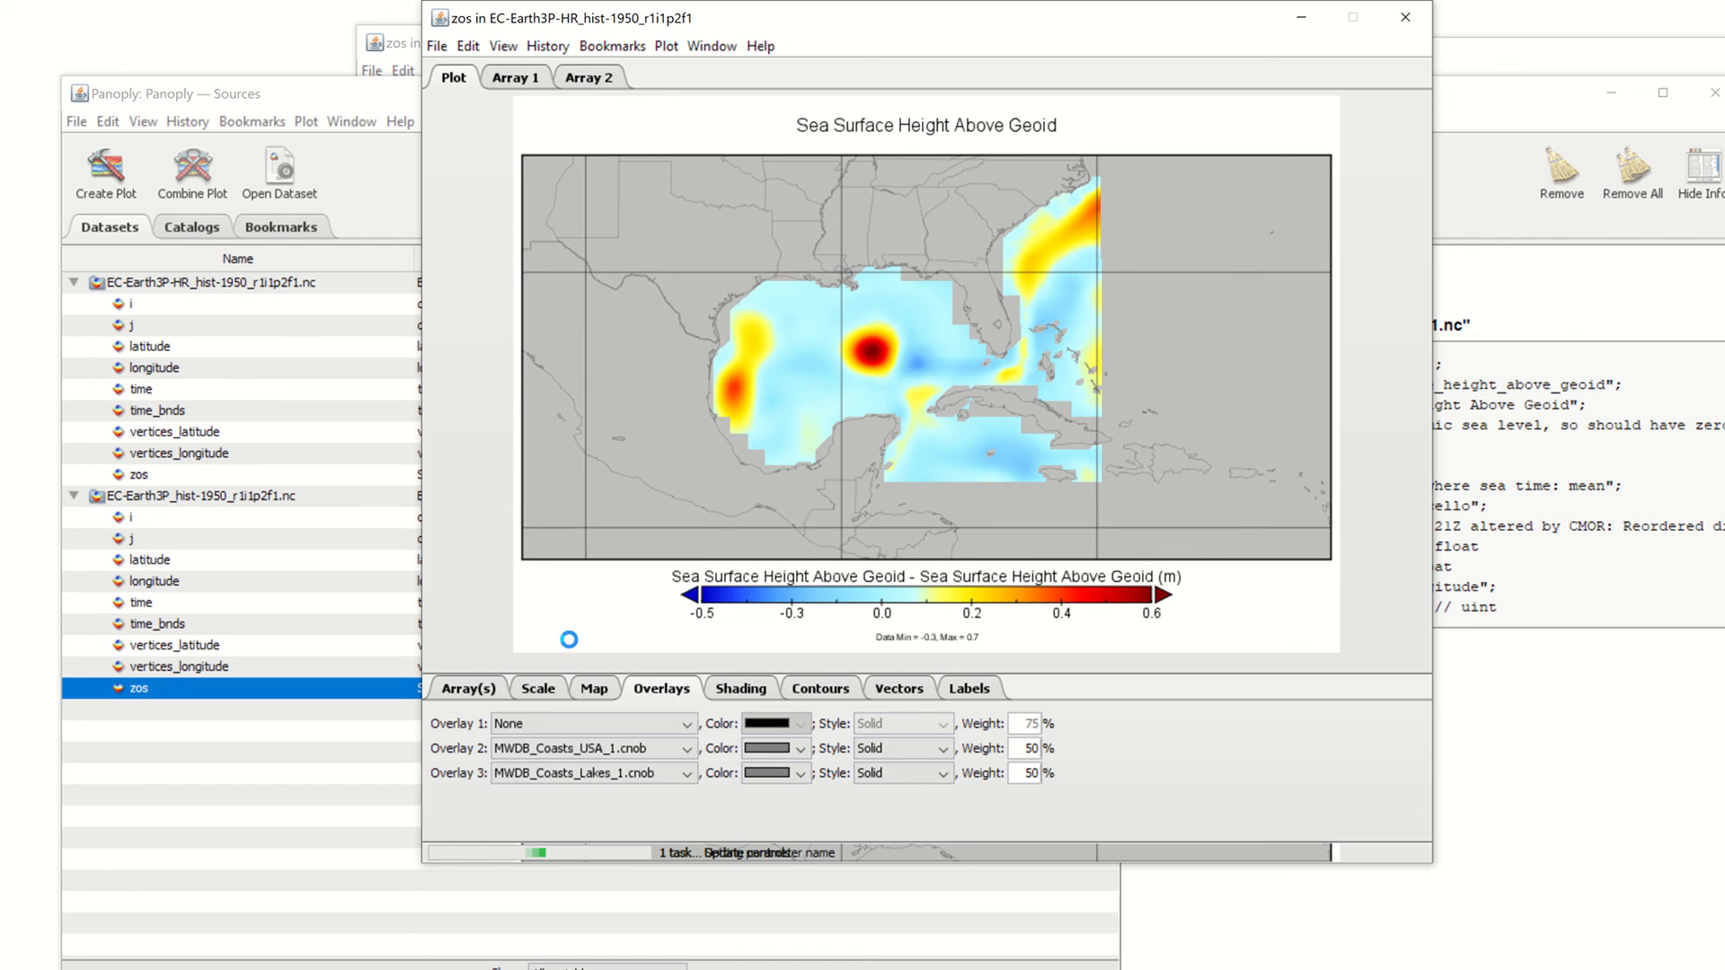
click(580, 774)
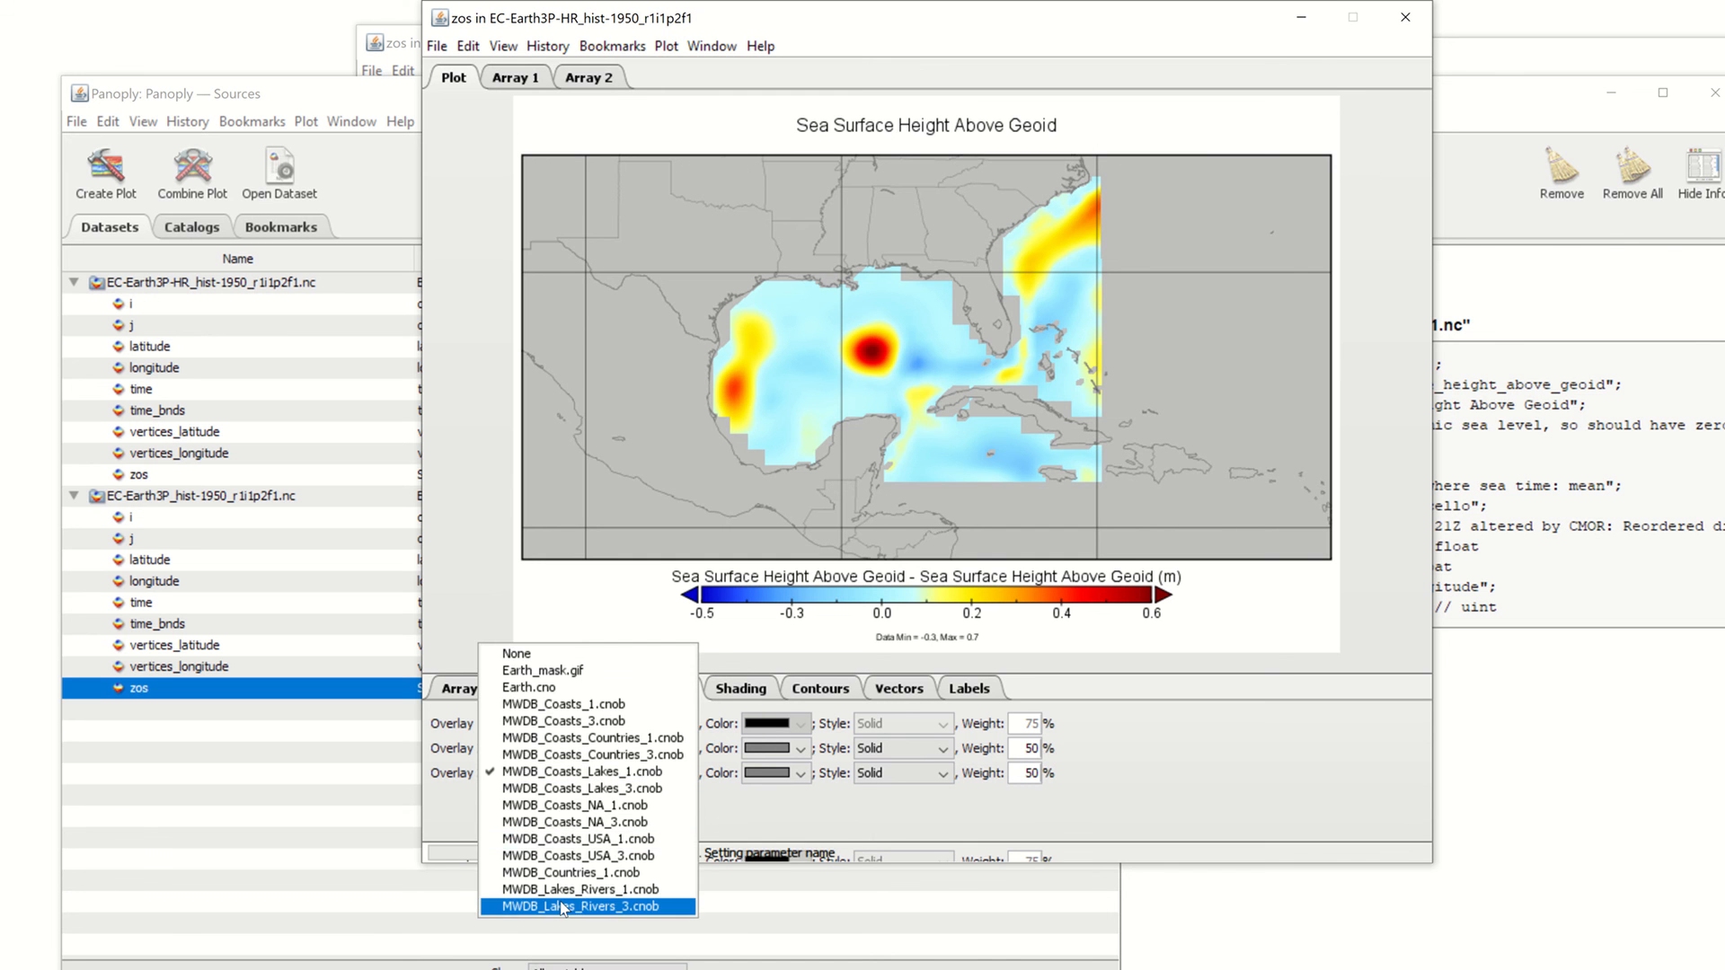
click(578, 908)
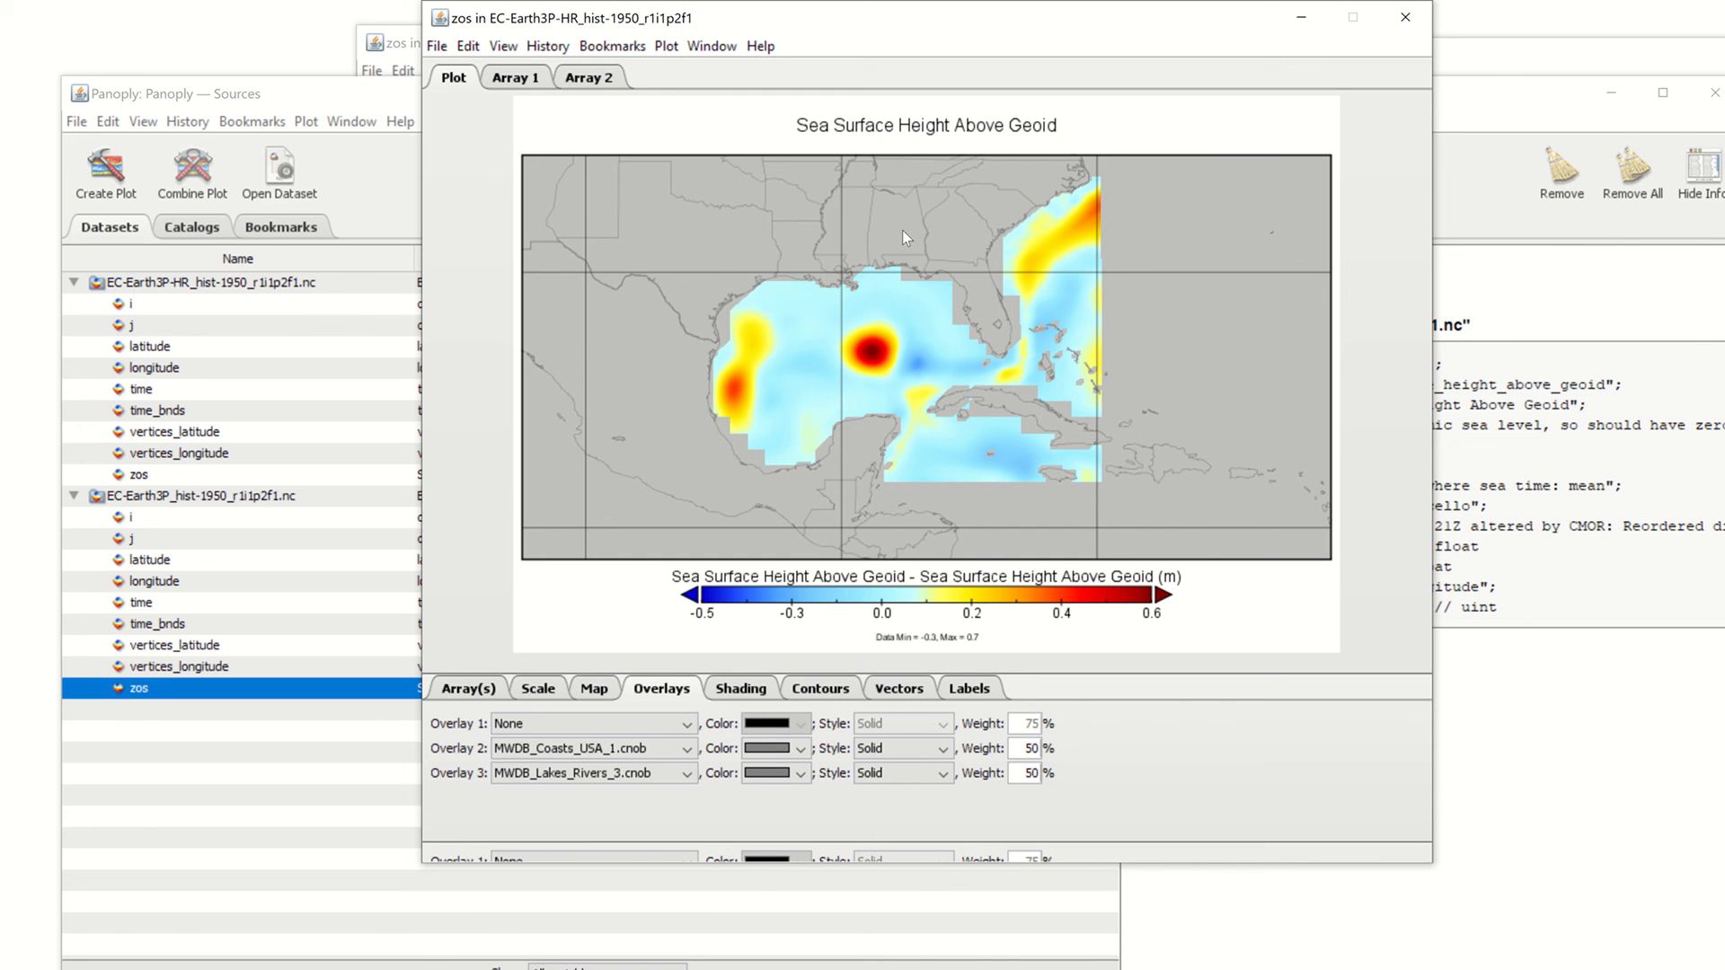
click(798, 774)
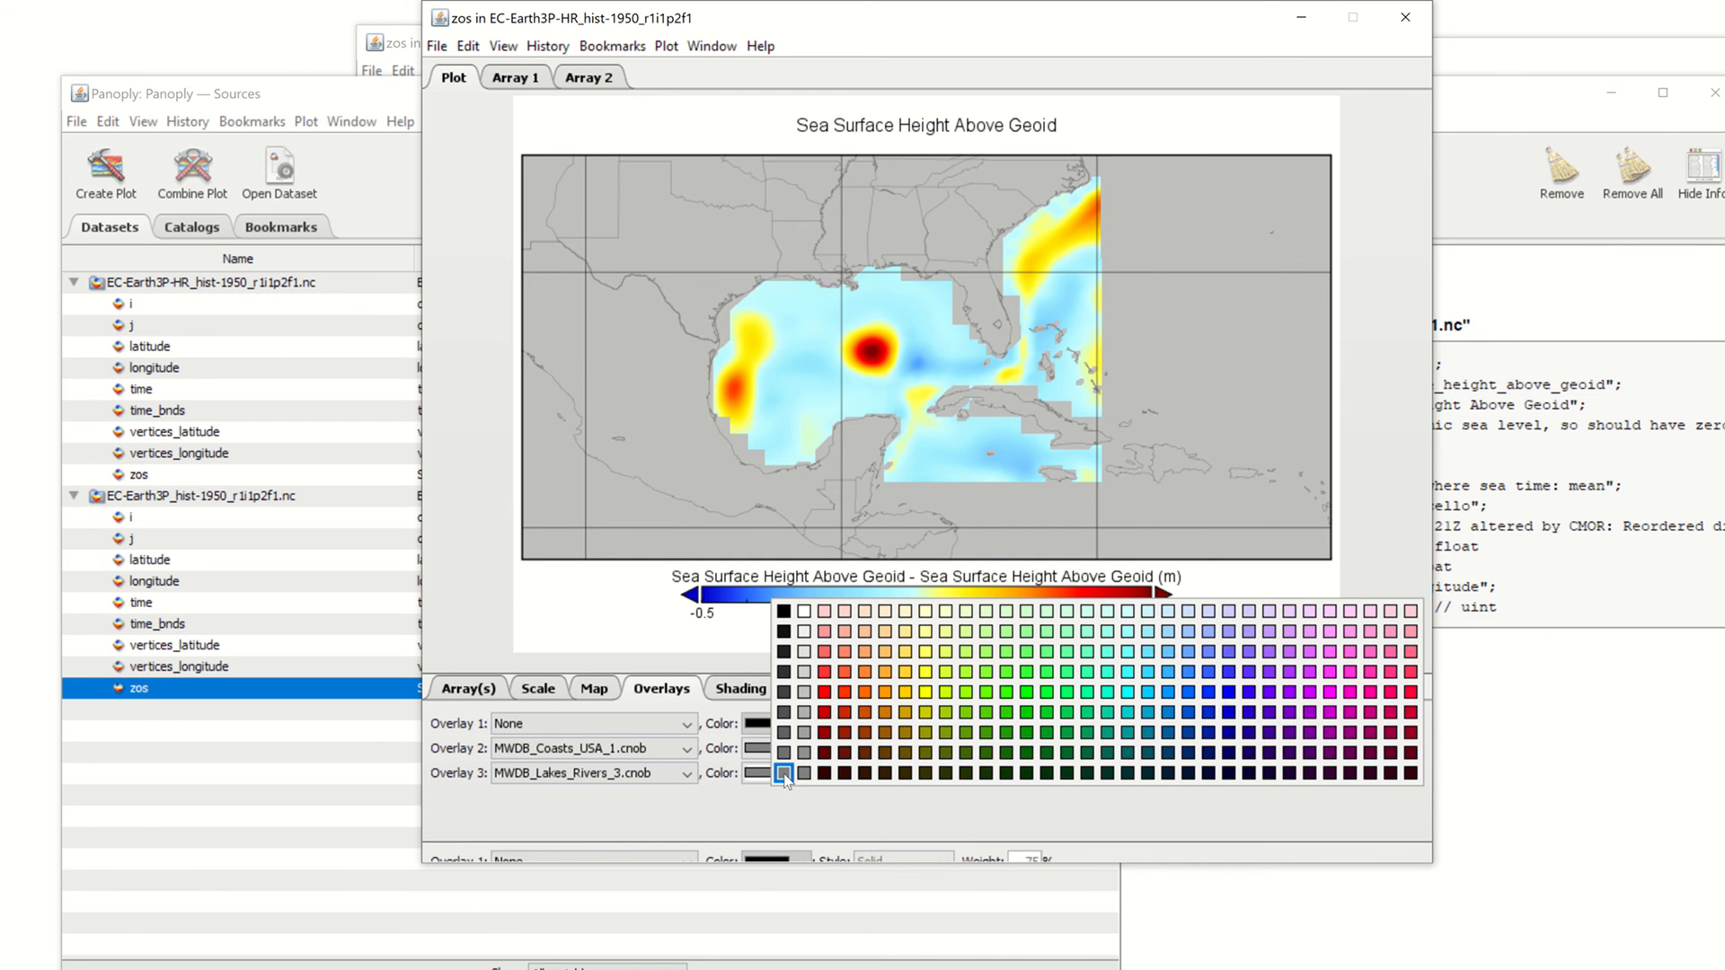
Color Overlay 3 (rivers) blue and Overlay 2 (MWDB_Coasts_USA_1 coastline) black
click(1207, 692)
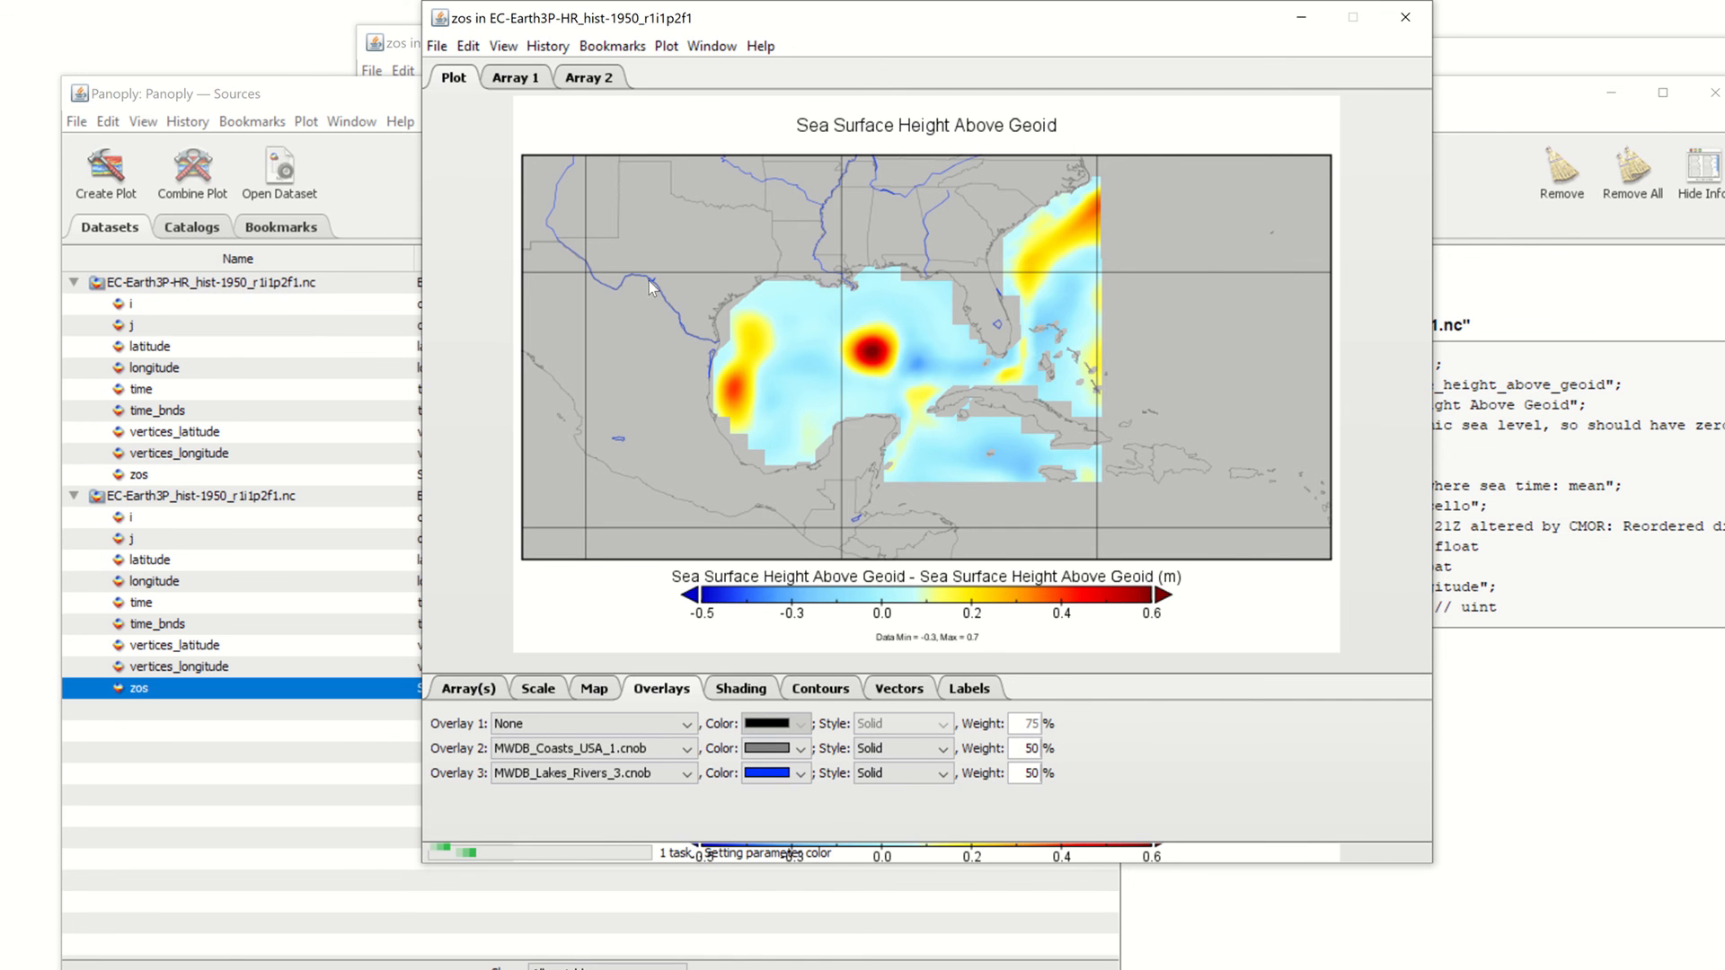
click(800, 757)
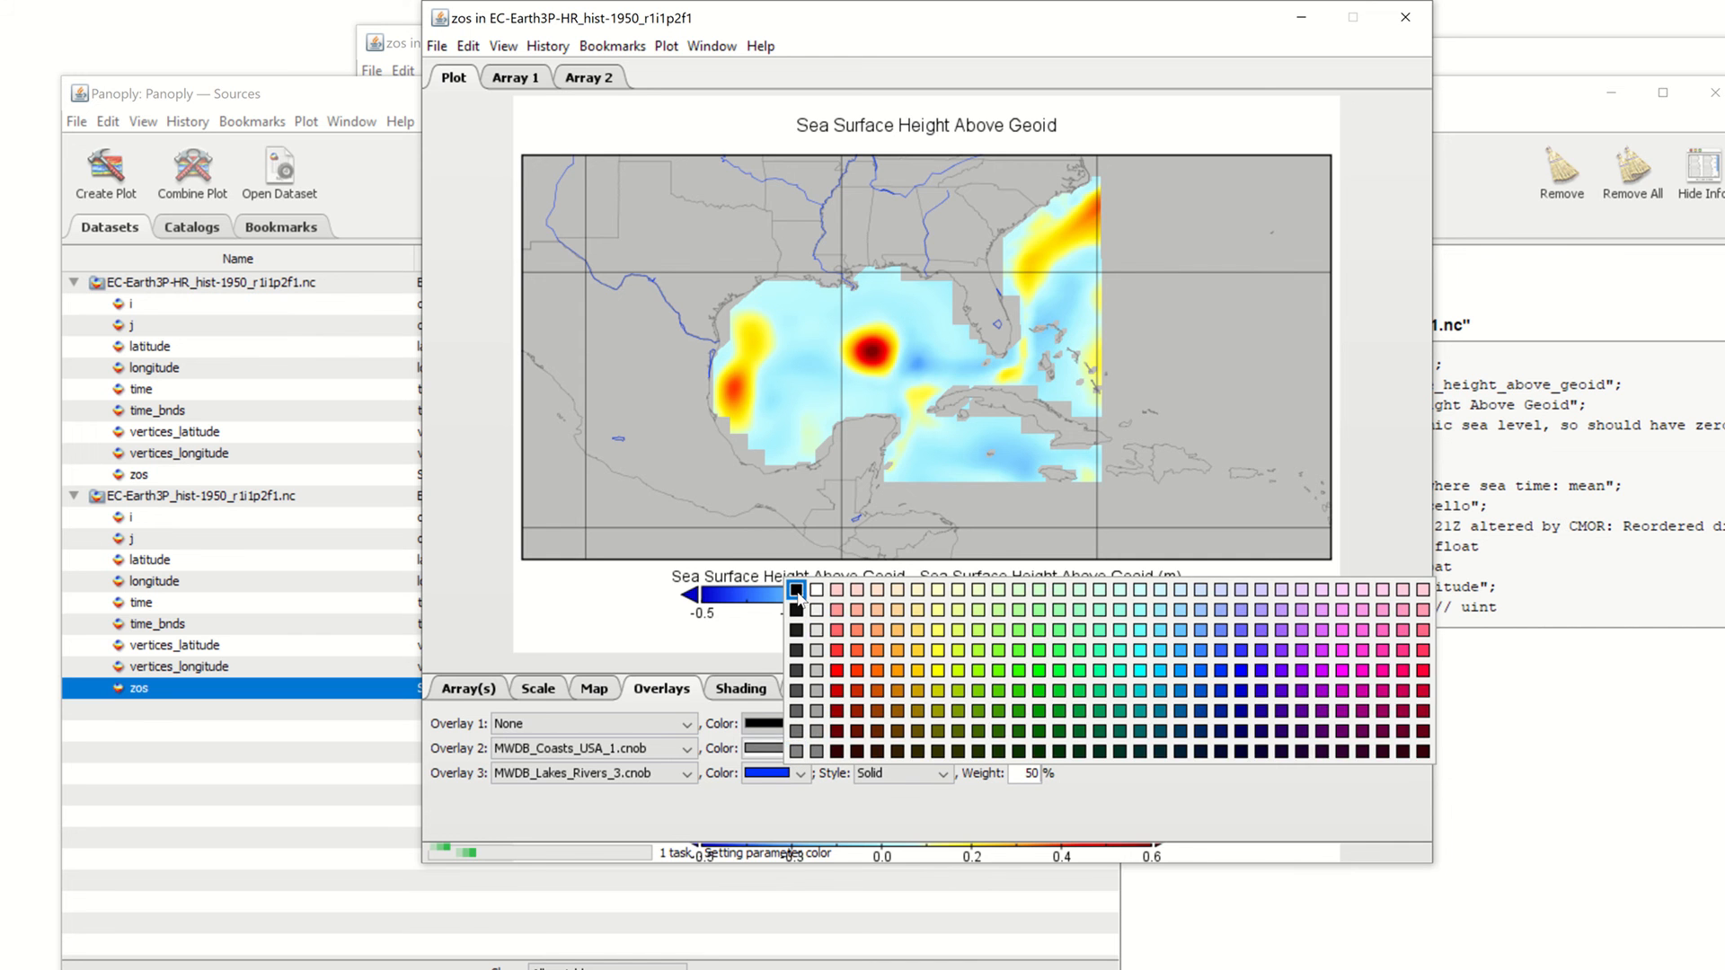
click(800, 598)
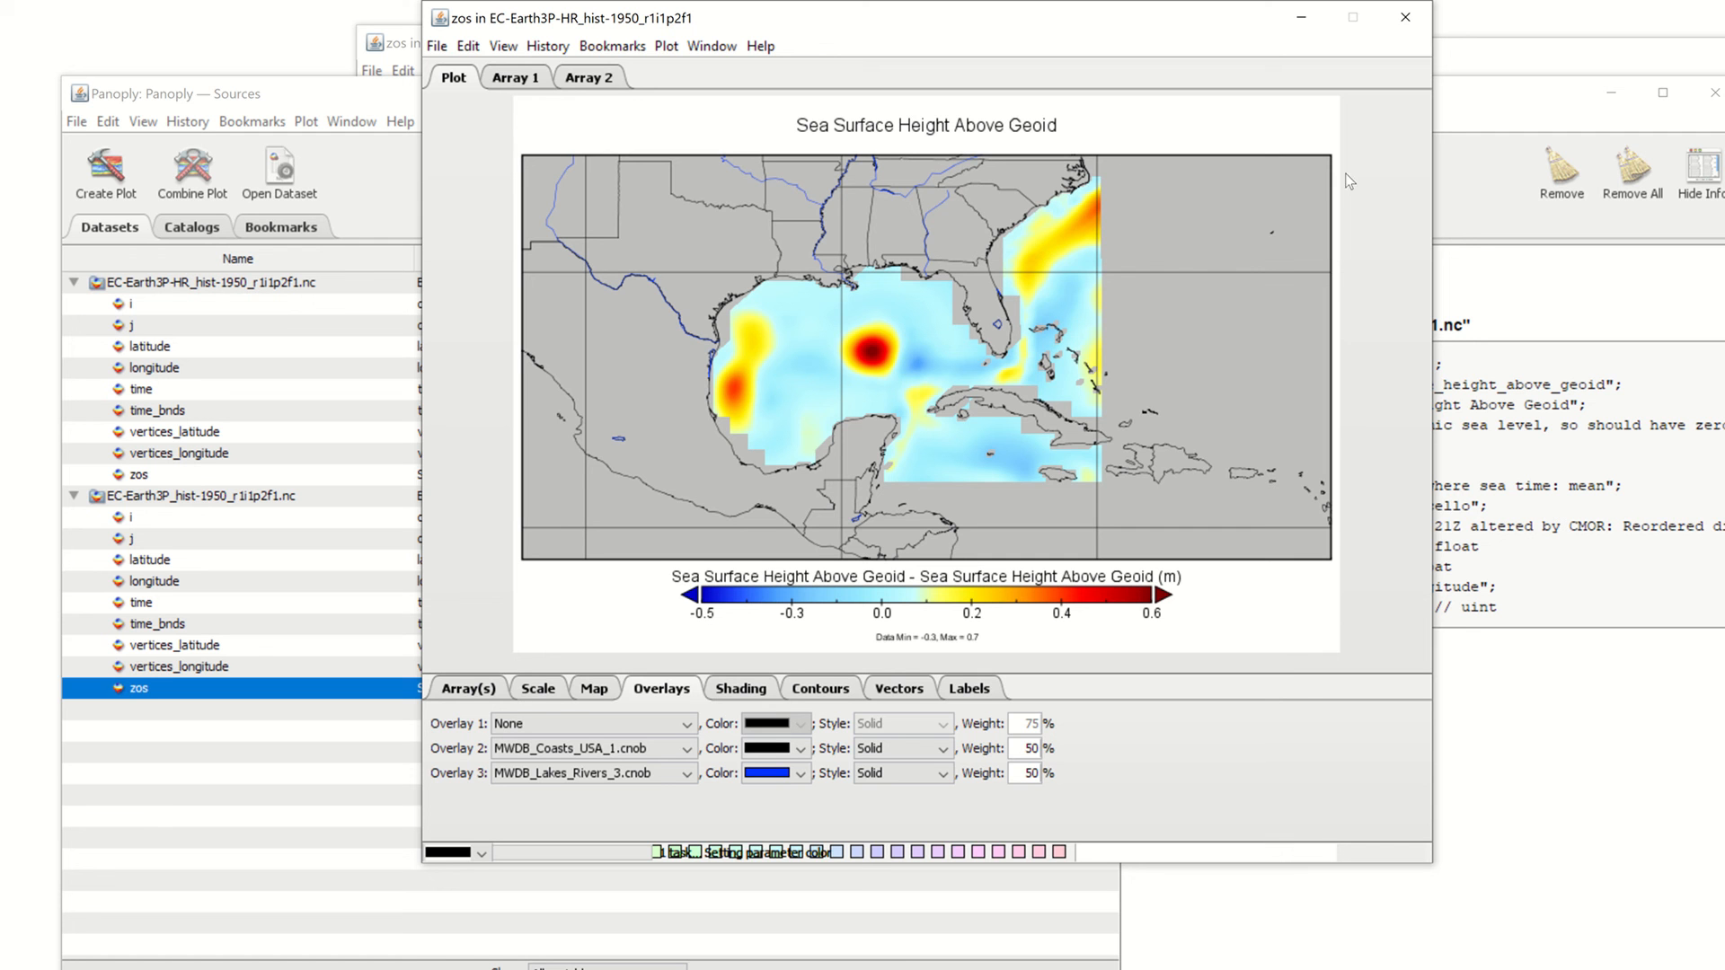
click(465, 689)
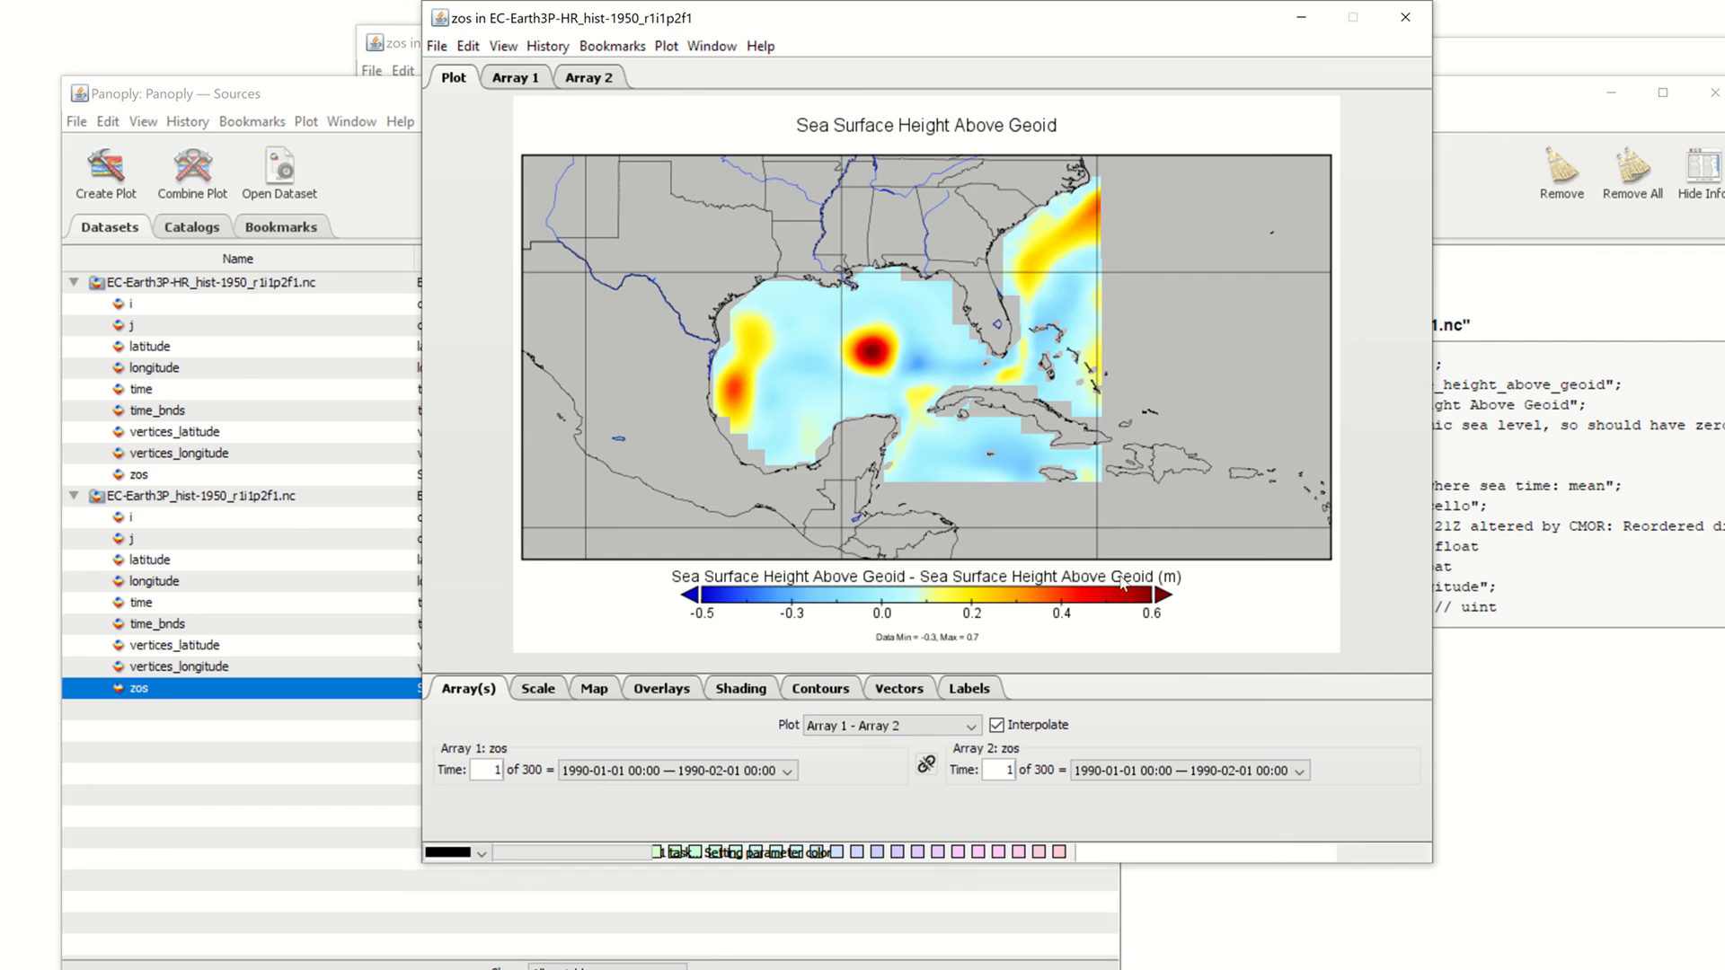
Set the map background fill to light grey, after trying white
click(539, 689)
click(1332, 727)
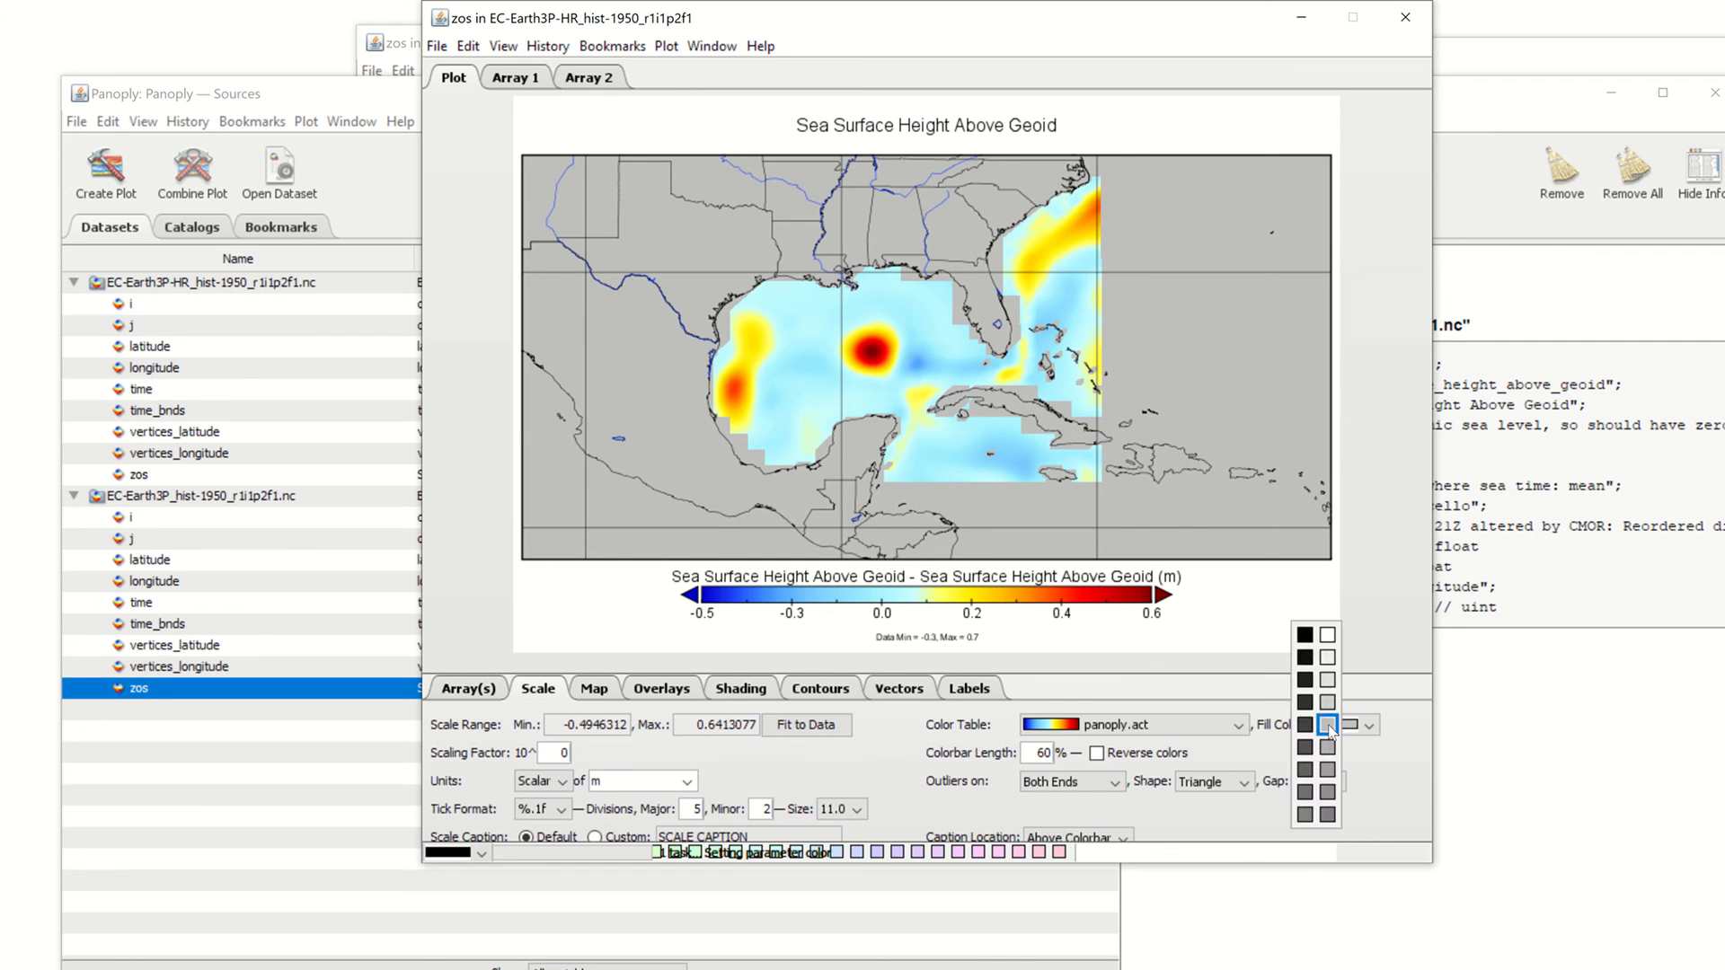
click(1327, 635)
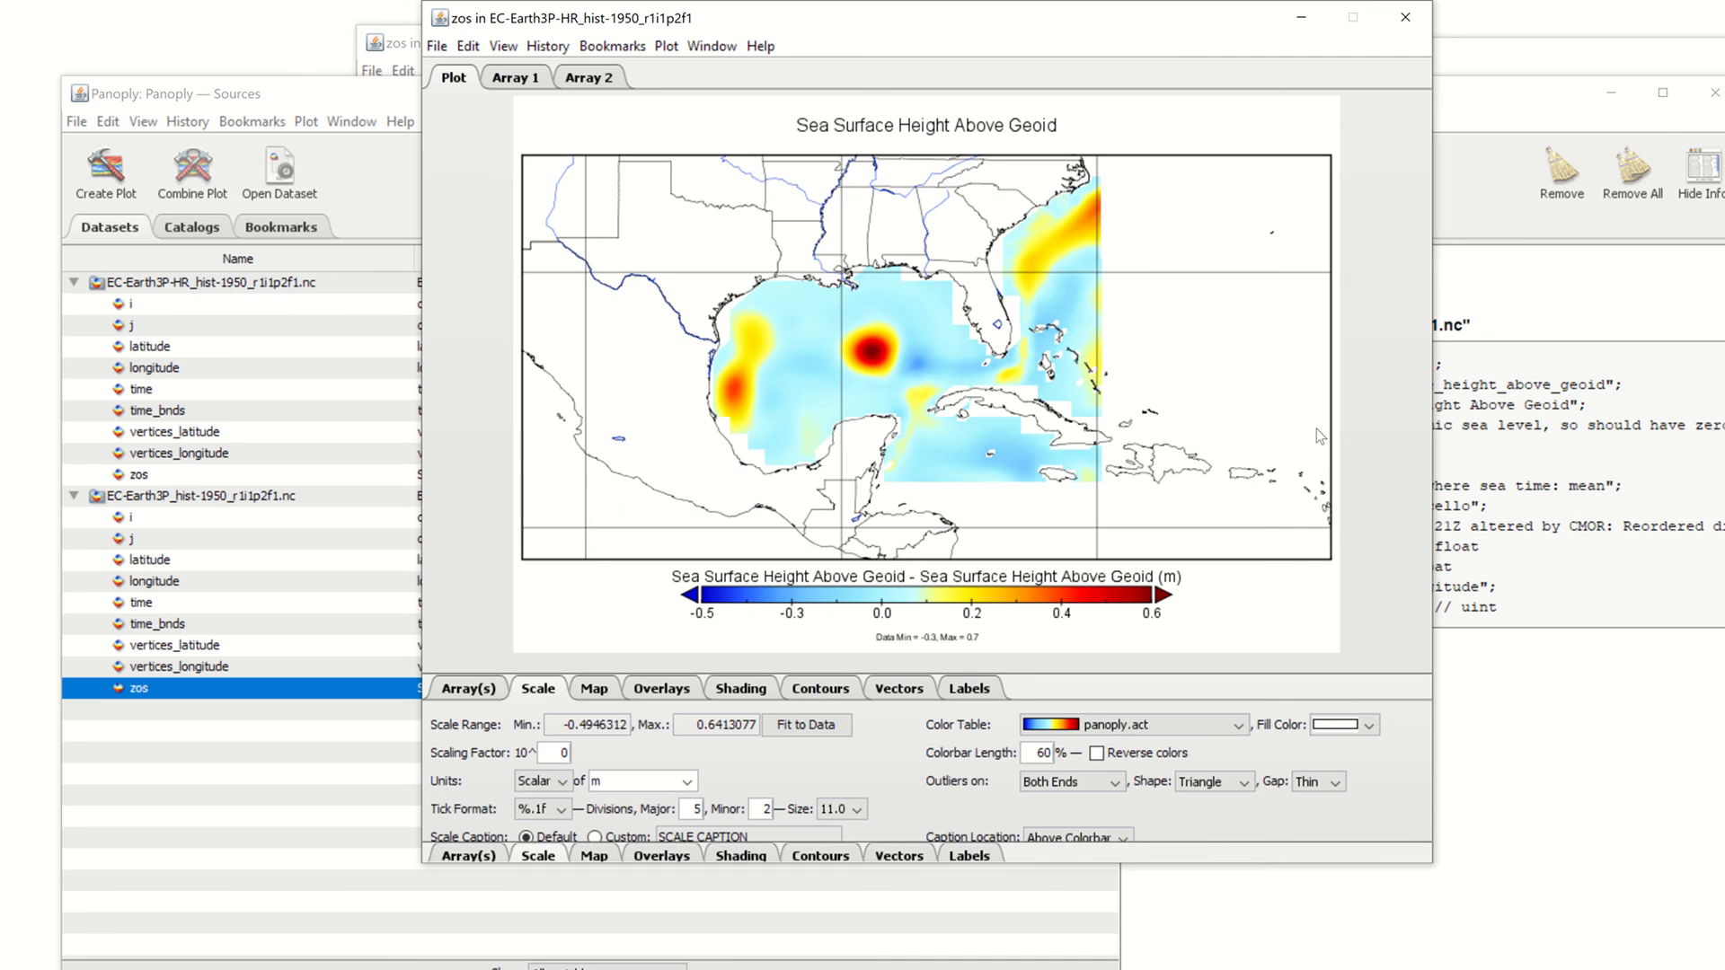
click(1347, 731)
click(1348, 754)
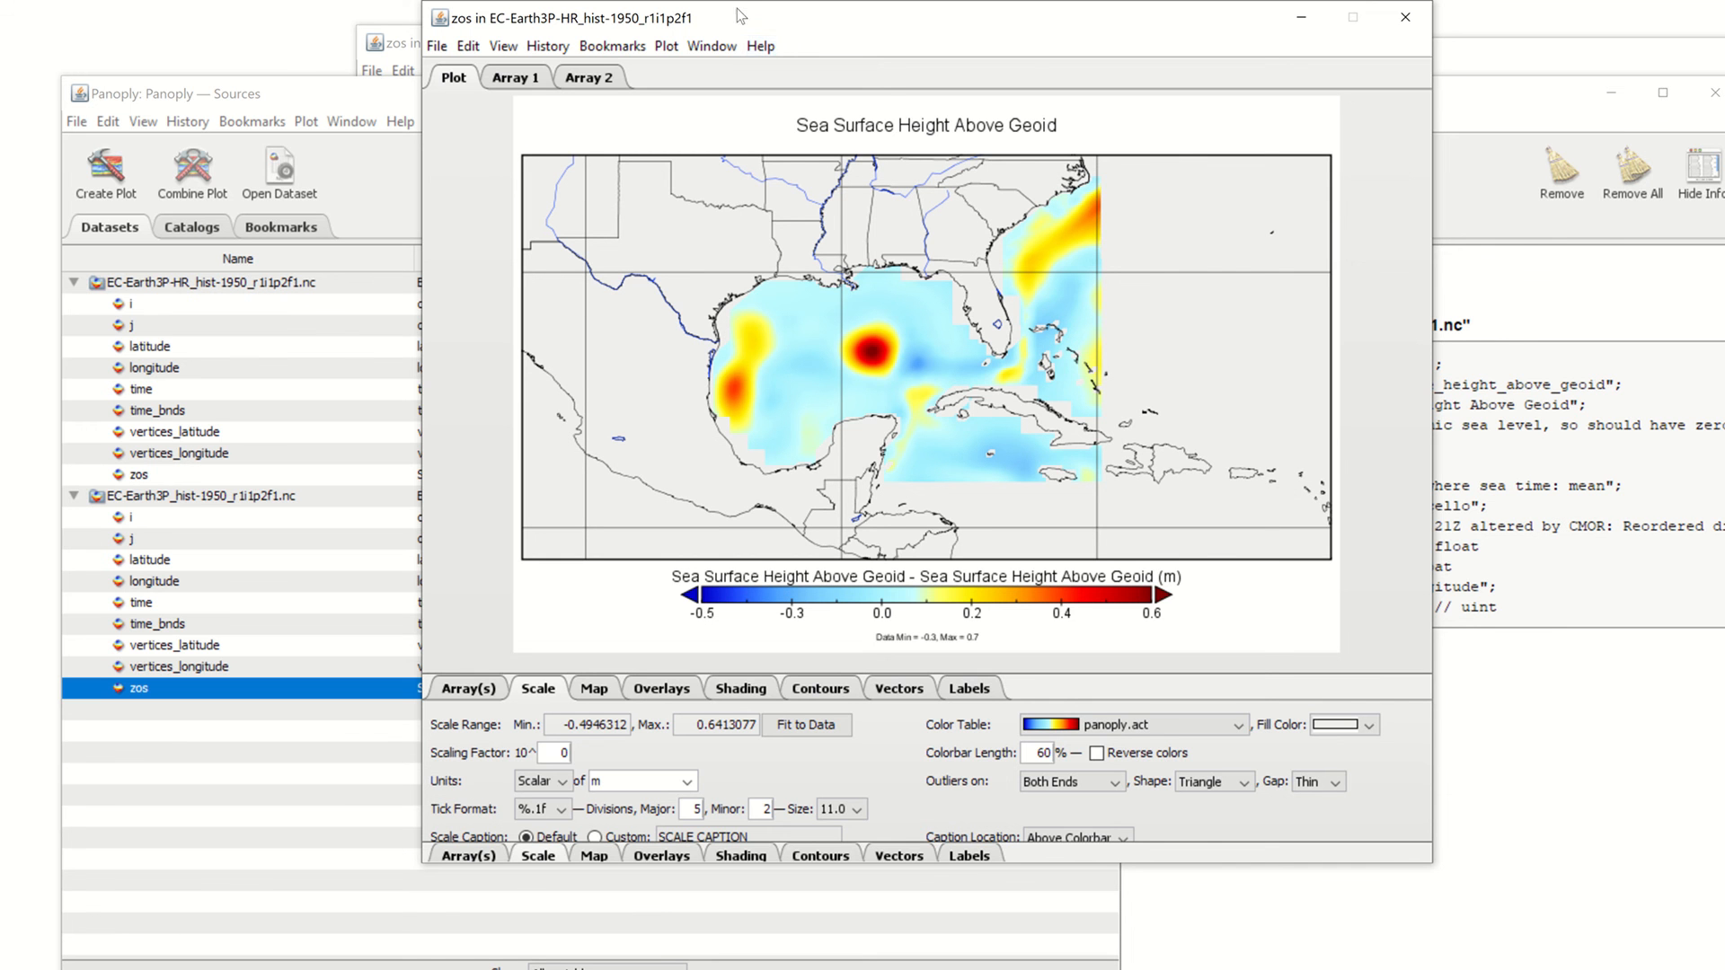
drag(1186, 28, 1228, 72)
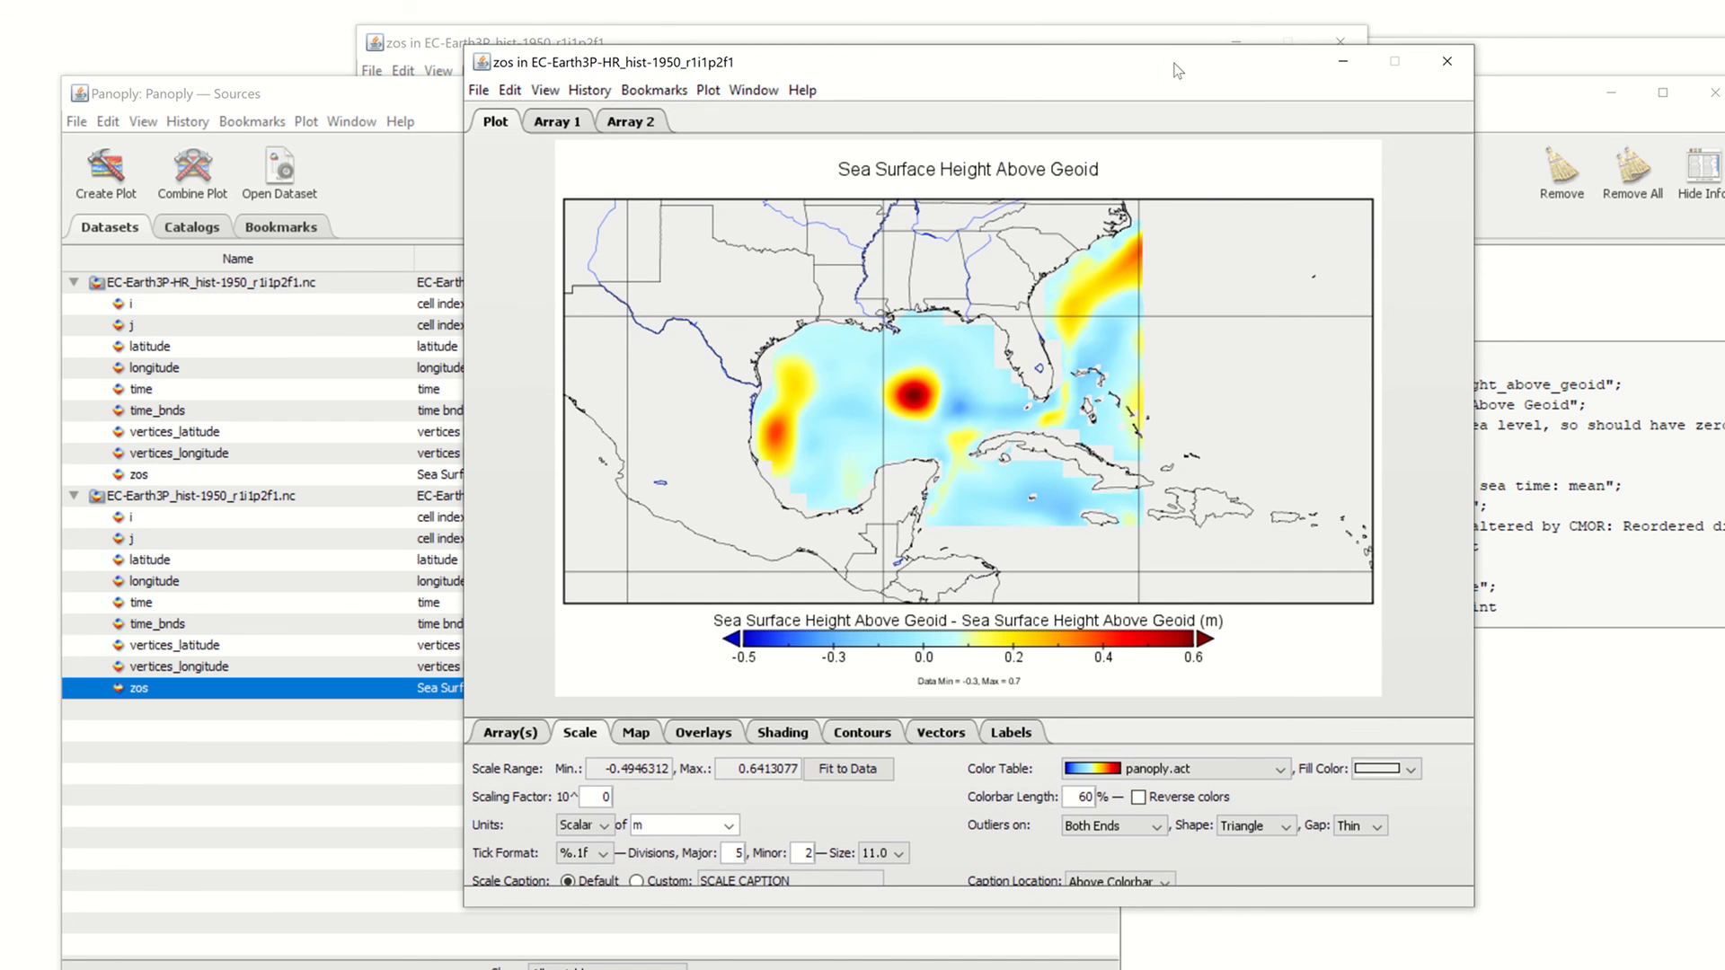
Plot 'Array 1 Only' of the zos data in the combined sea surface height map
click(514, 735)
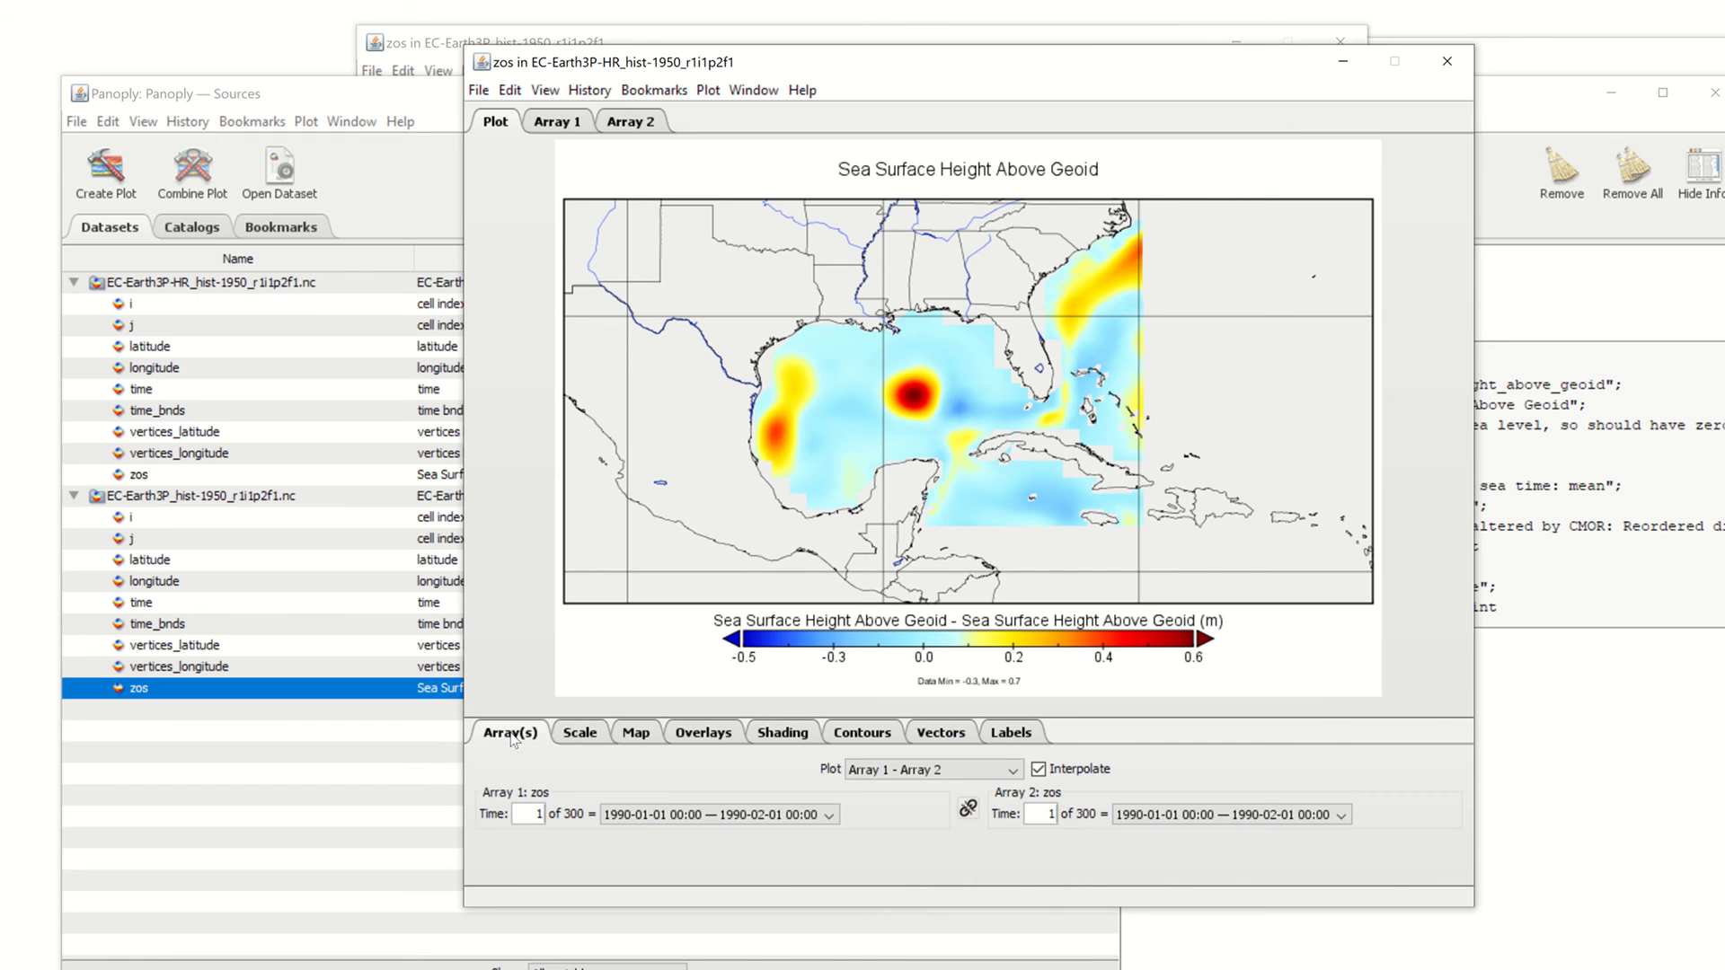
click(886, 765)
click(874, 736)
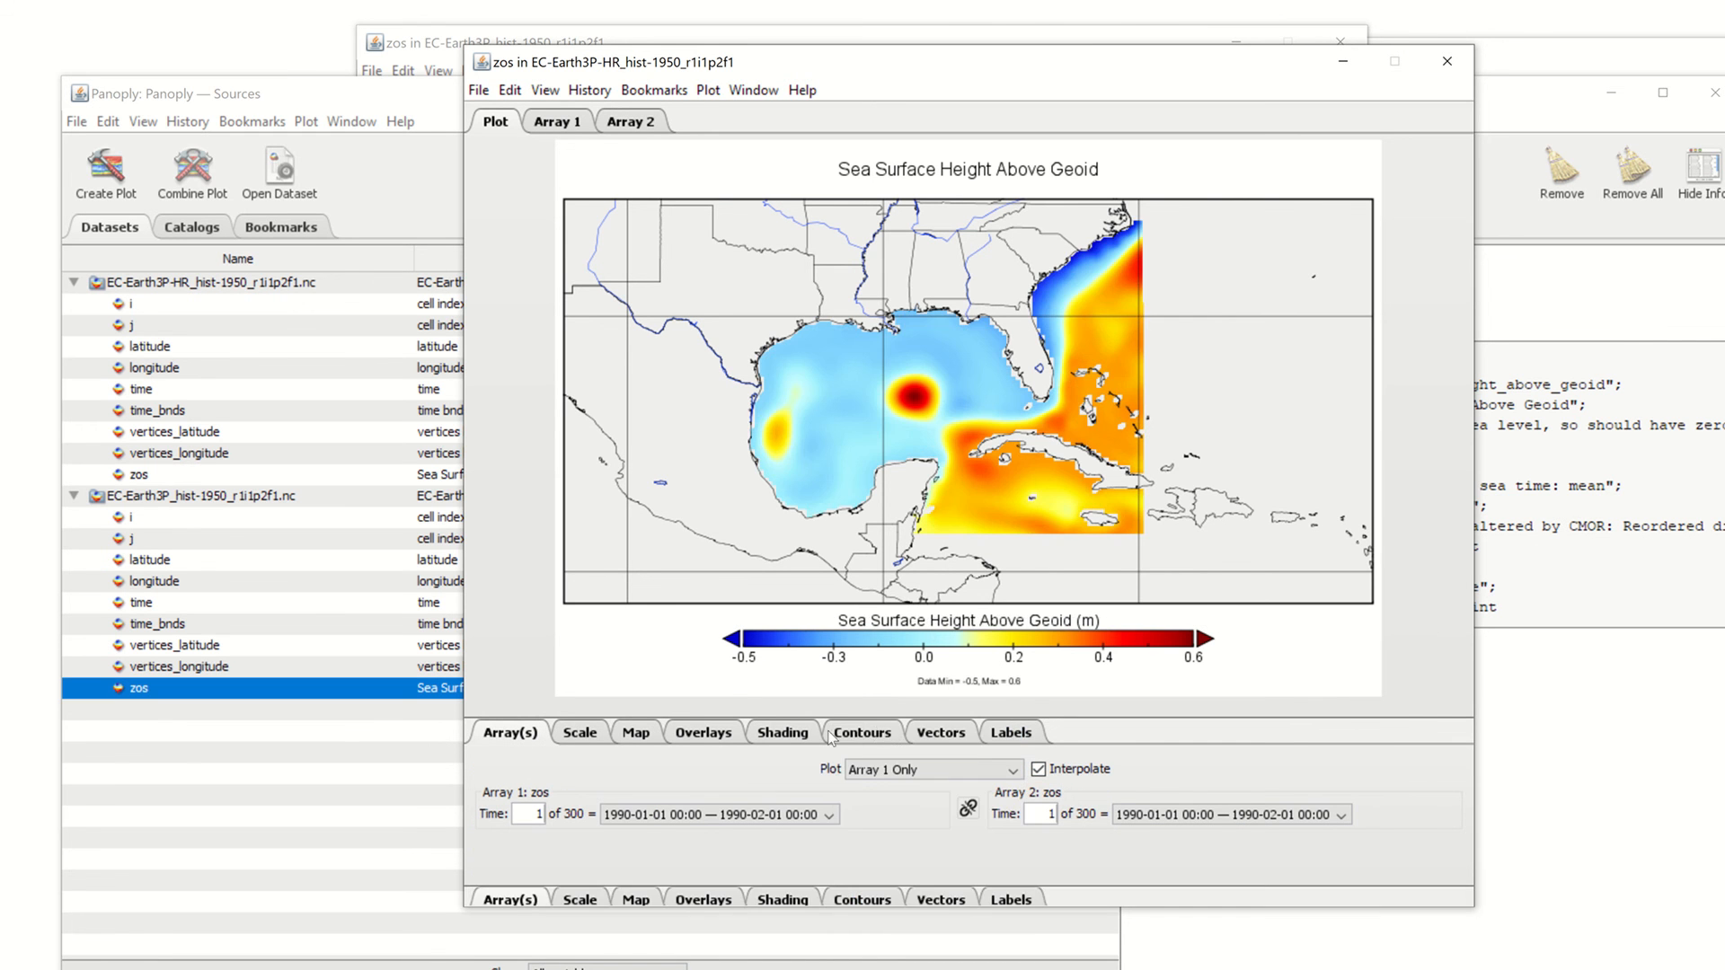
click(479, 91)
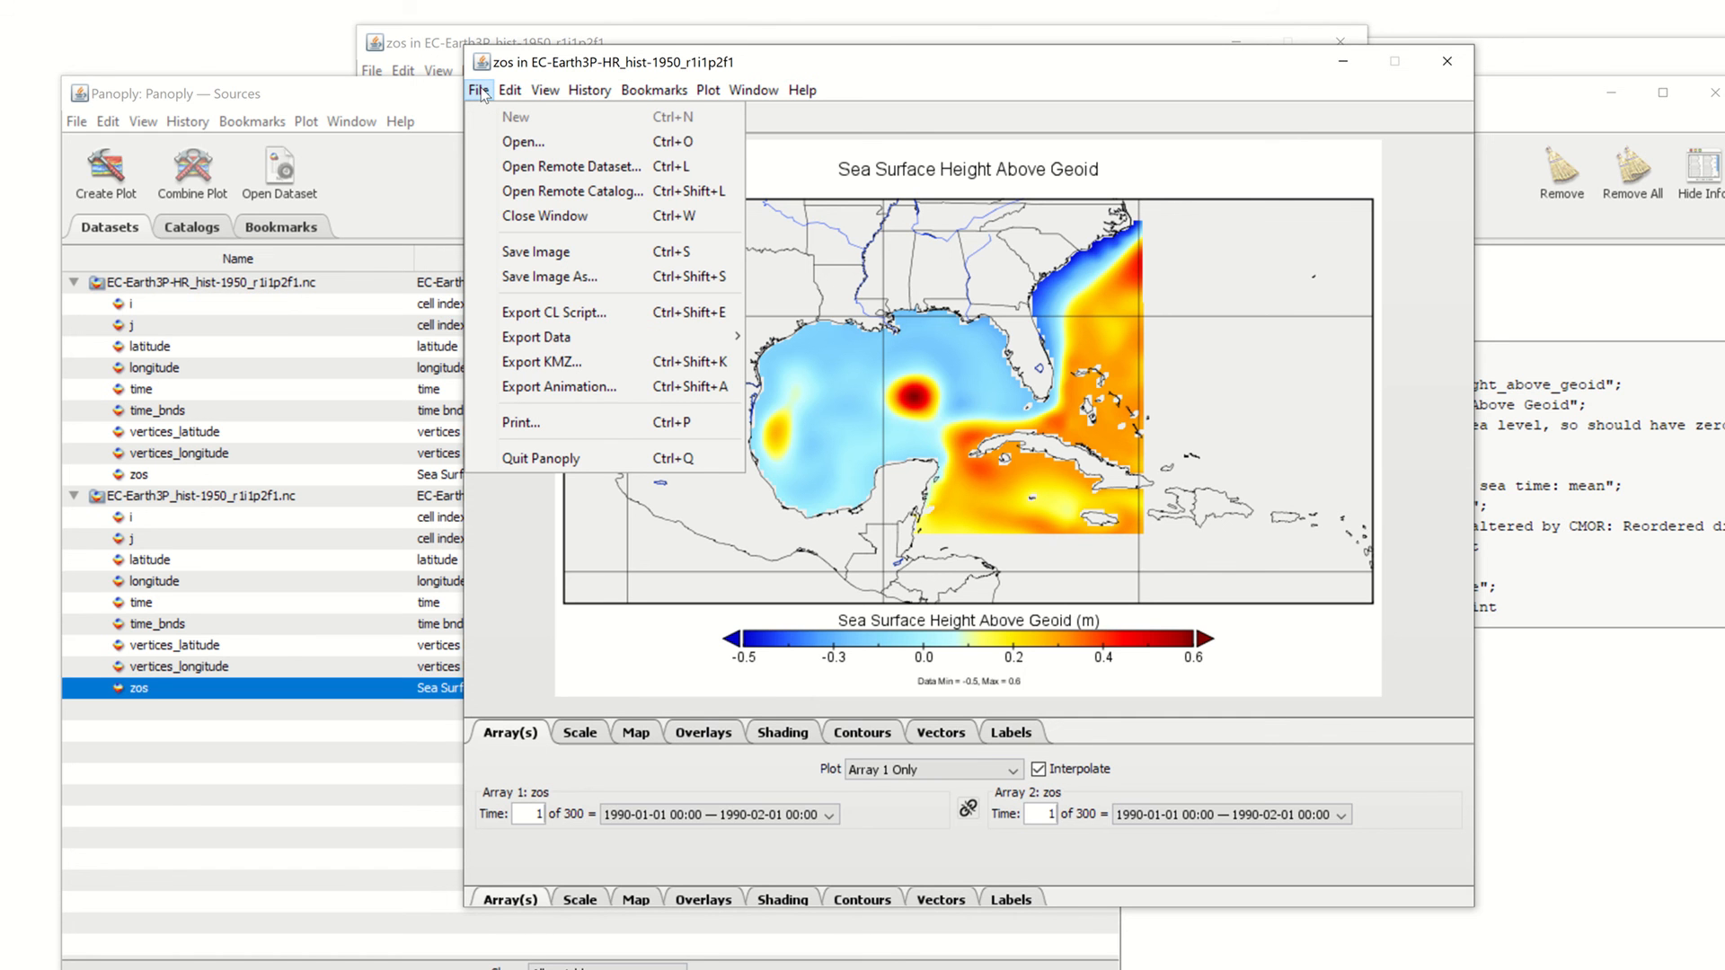
Export the animation as MP4 Video with End Index 12, save to Desktop, and minimize the plot
click(575, 393)
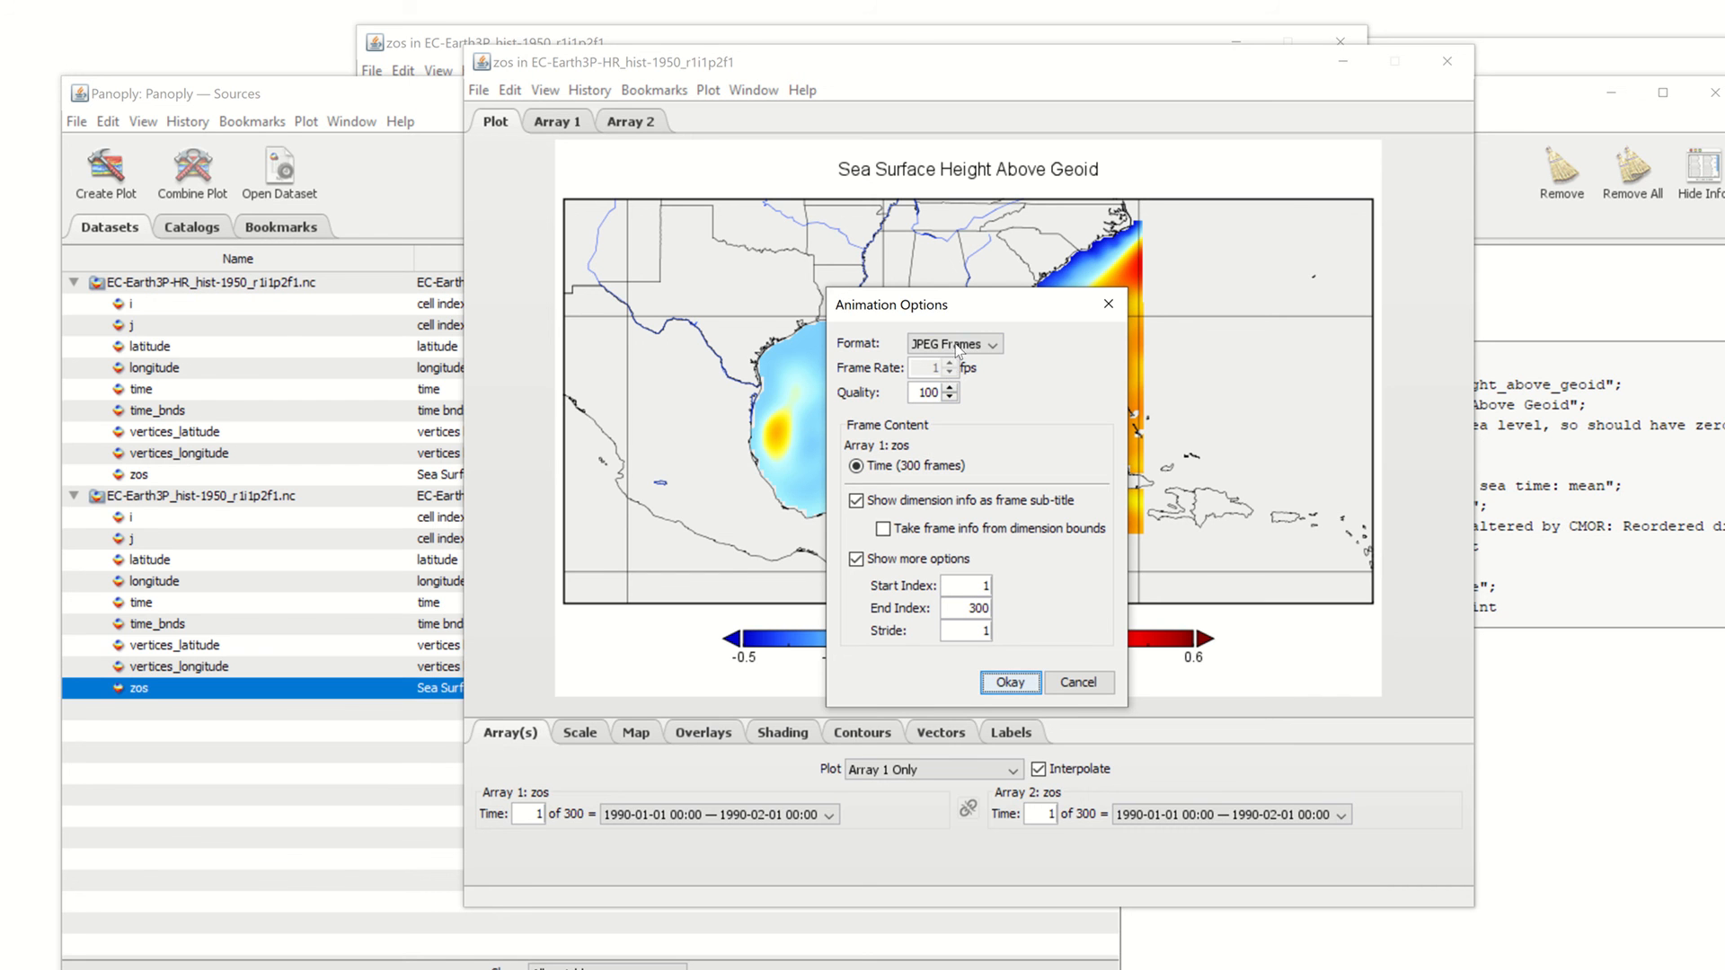
click(956, 345)
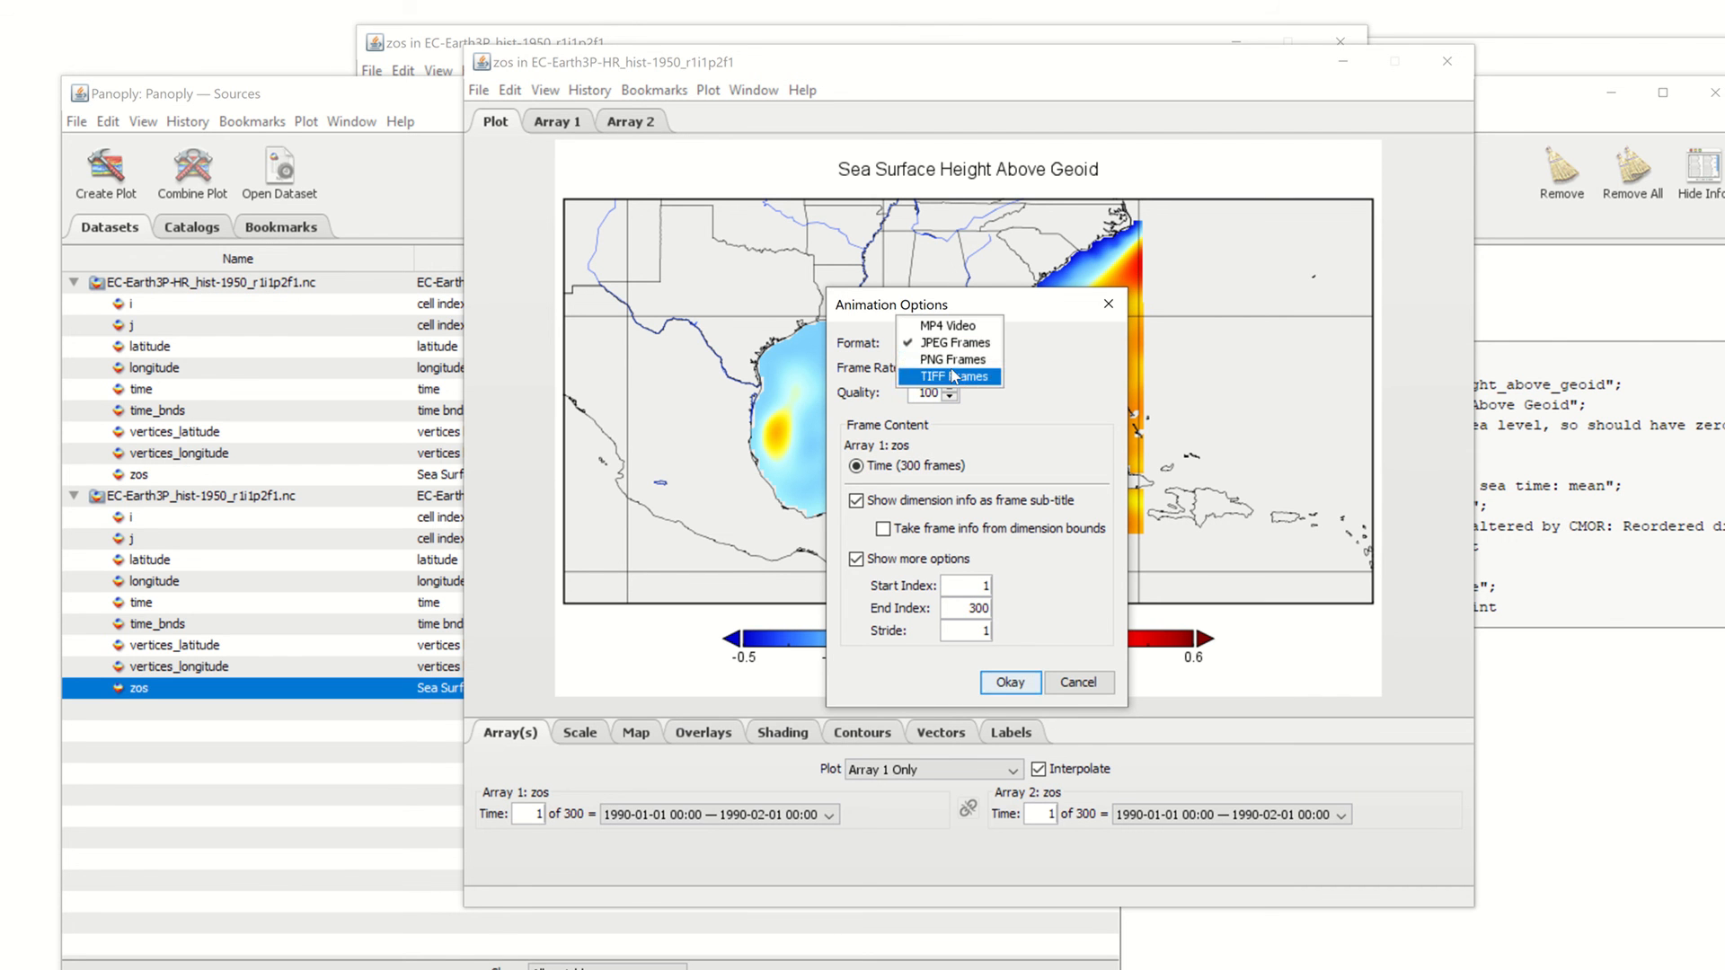
click(936, 327)
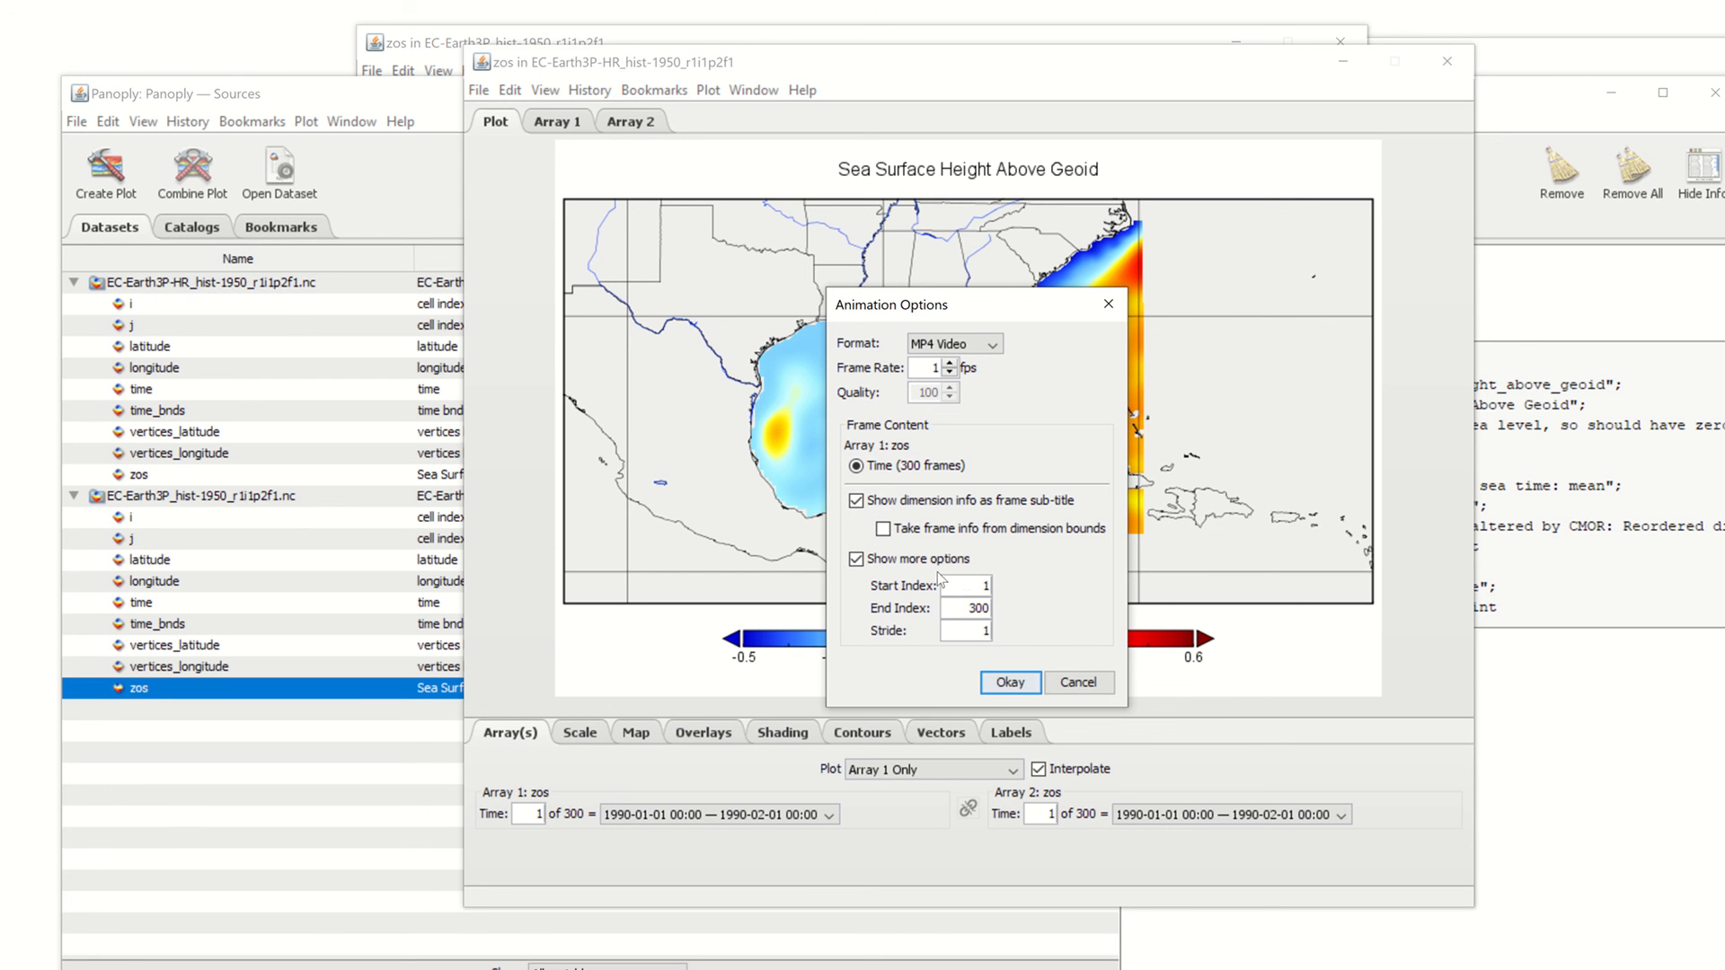
double_click(993, 583)
double_click(967, 614)
text(12)
click(1006, 684)
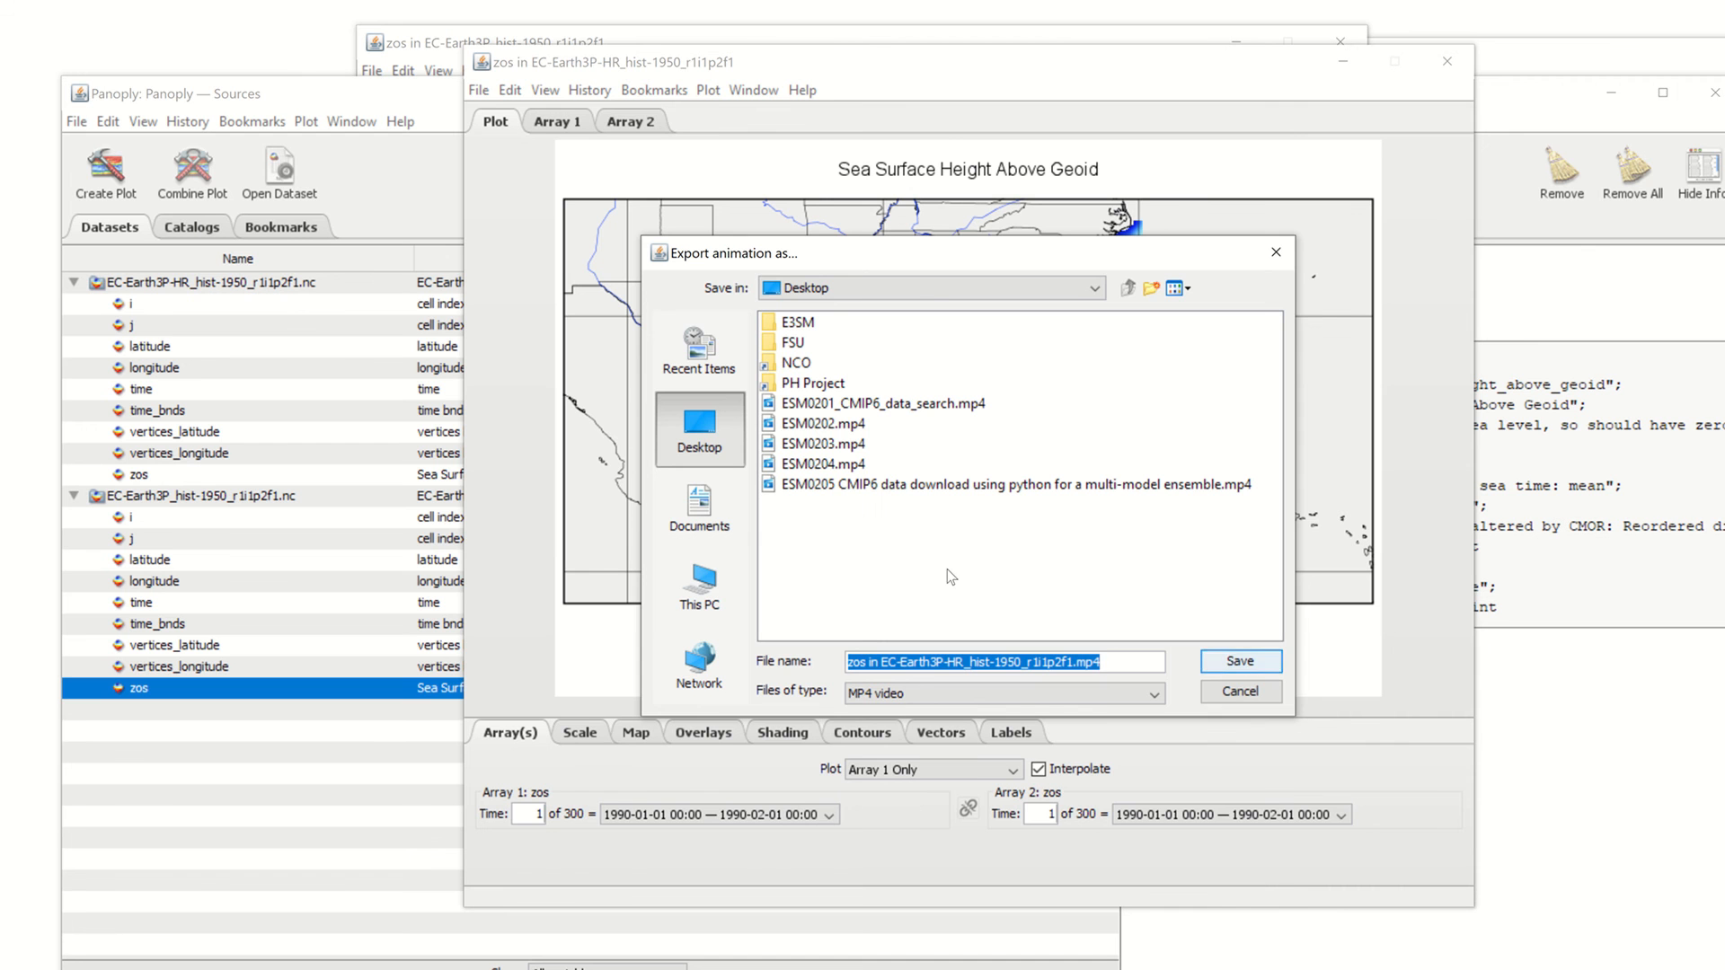
click(1244, 662)
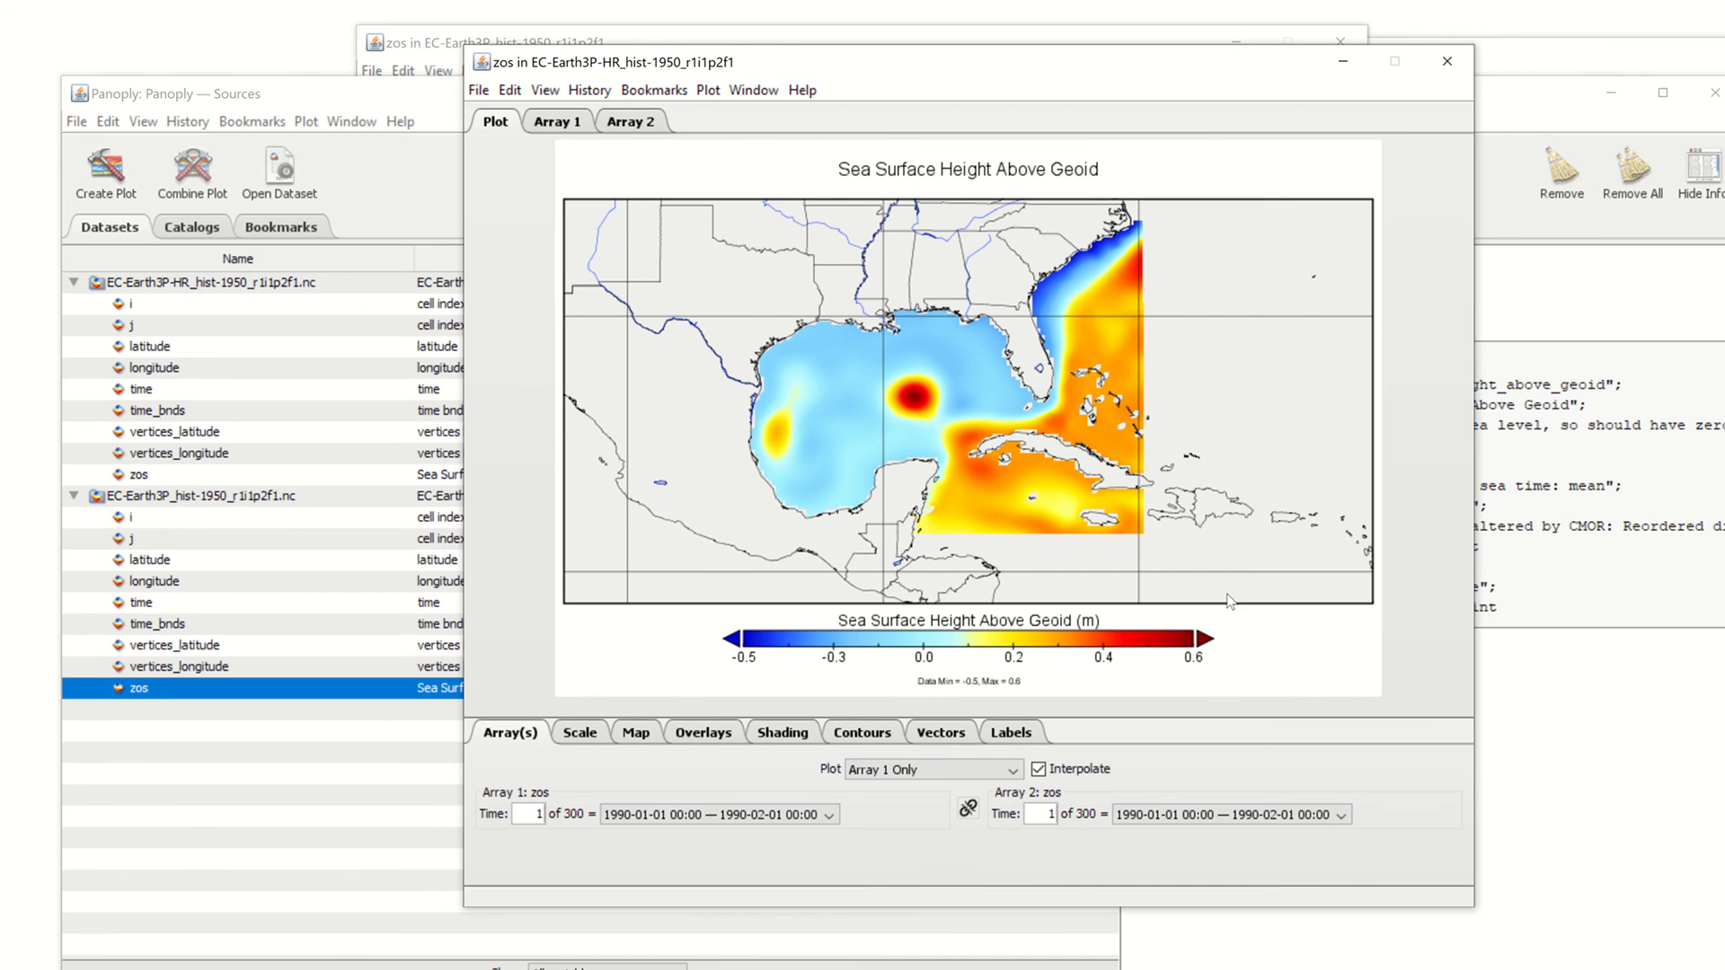
click(1343, 61)
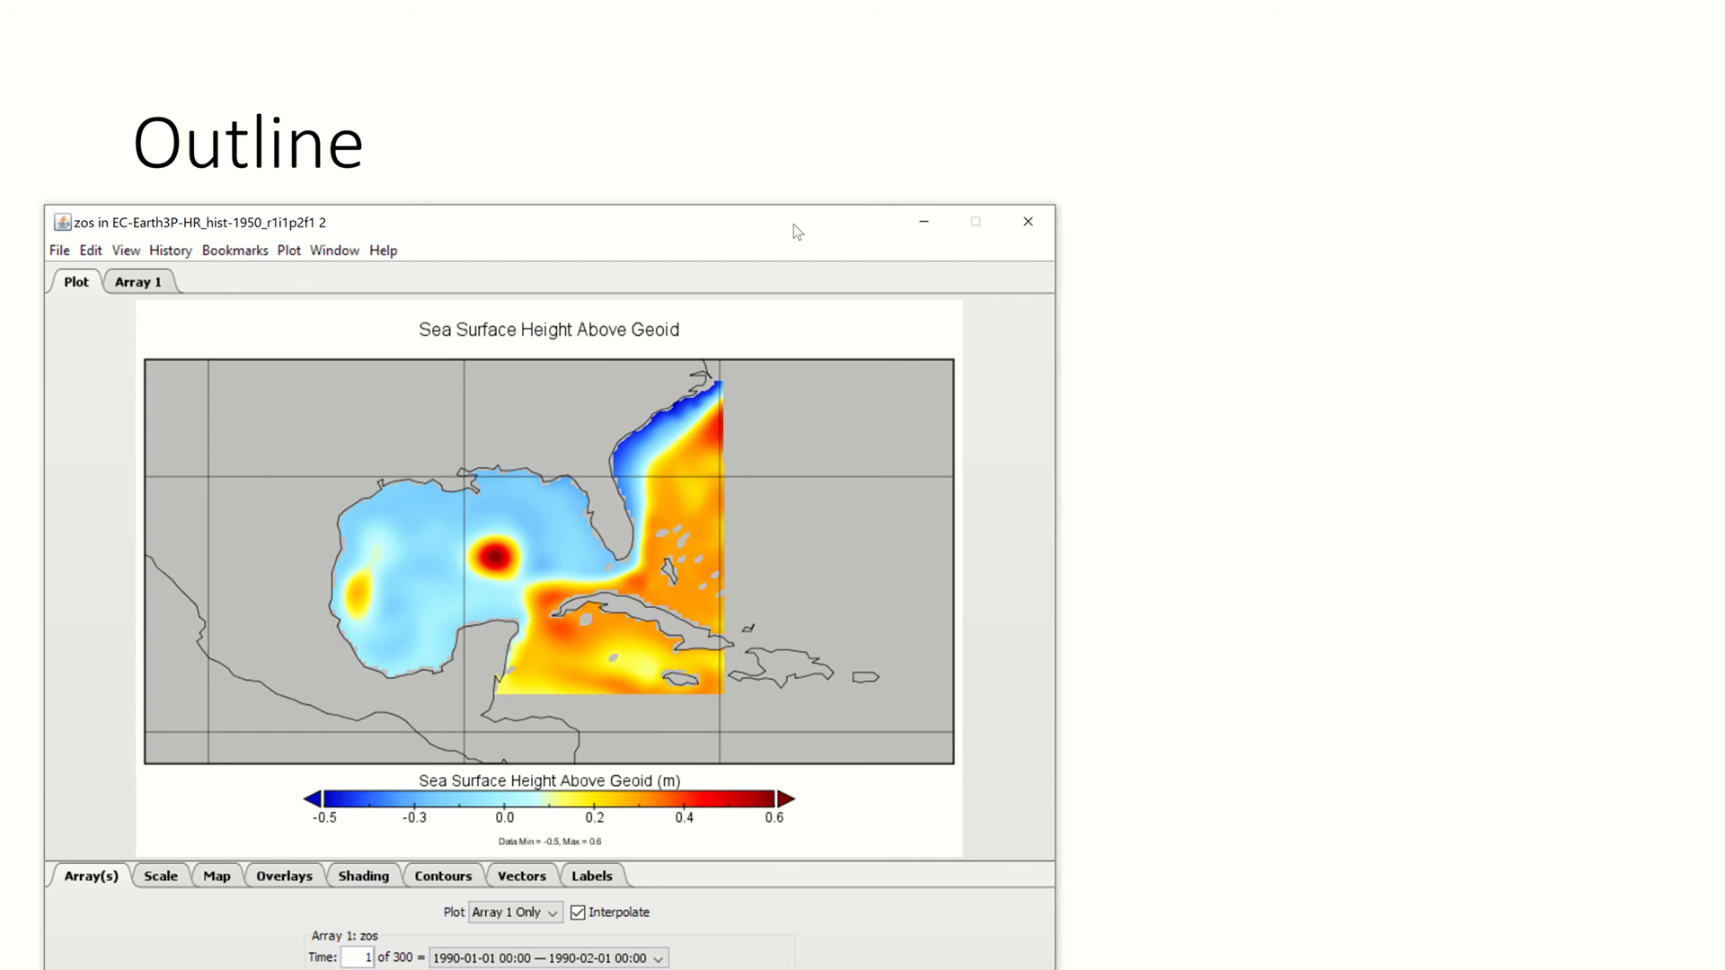
Minimize the remaining plot window to reveal the Outline slide and bring up the Start menu
click(923, 220)
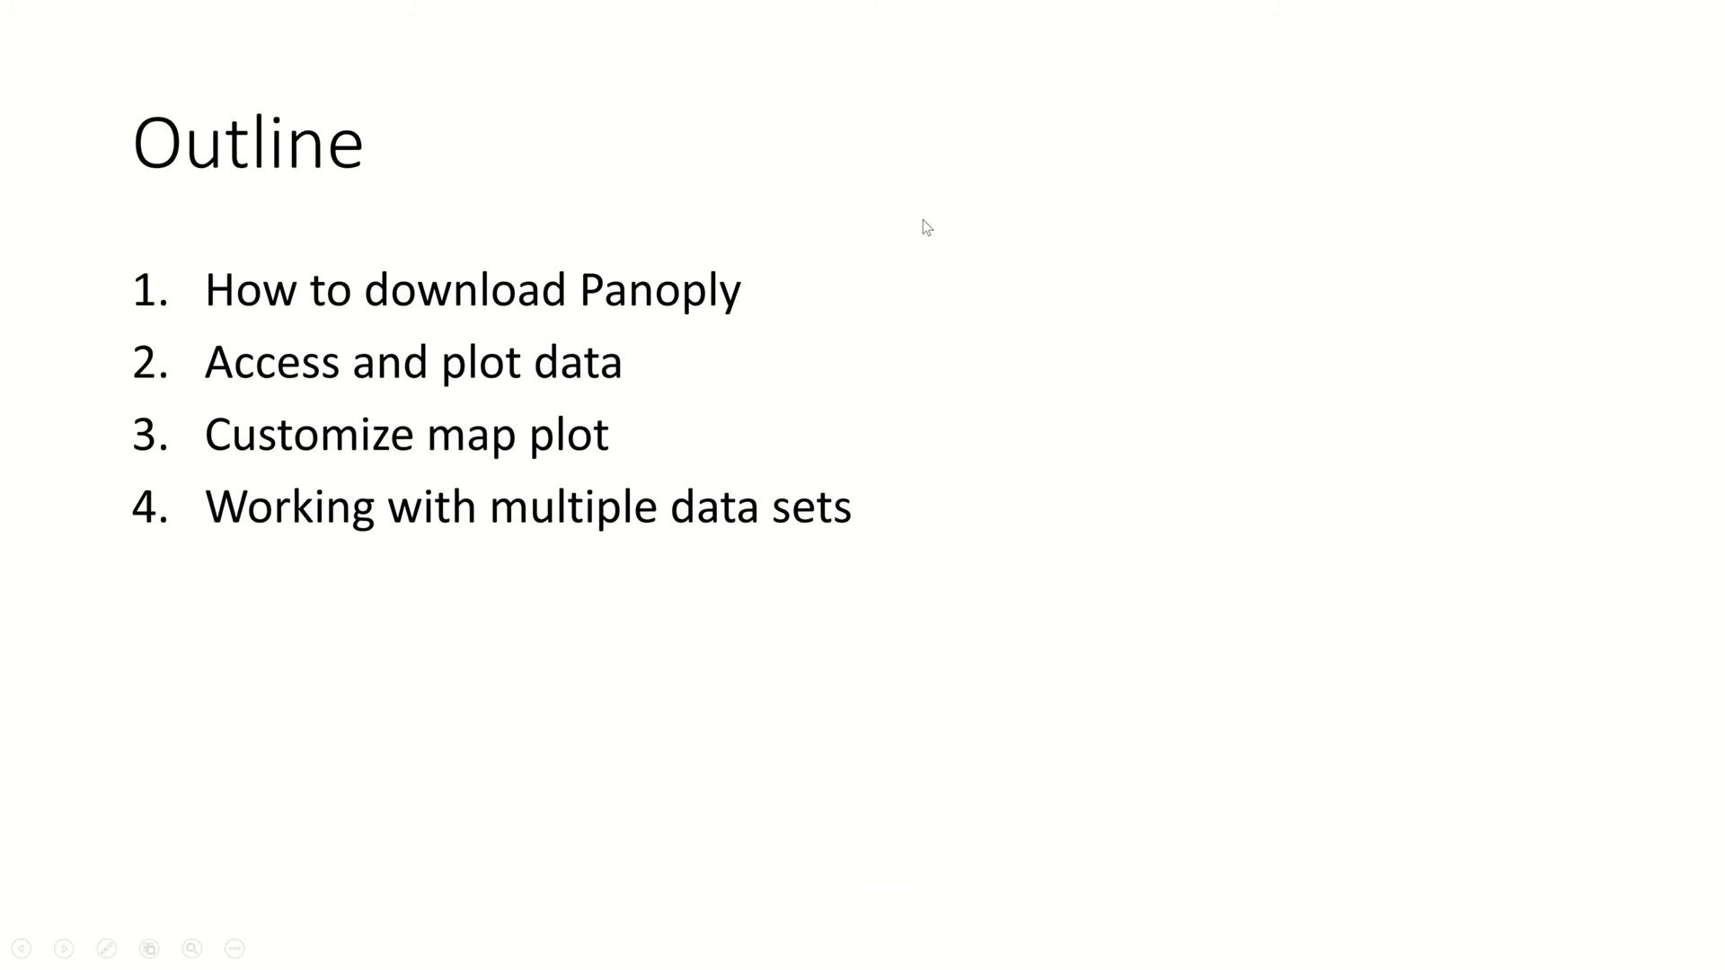
key(super)
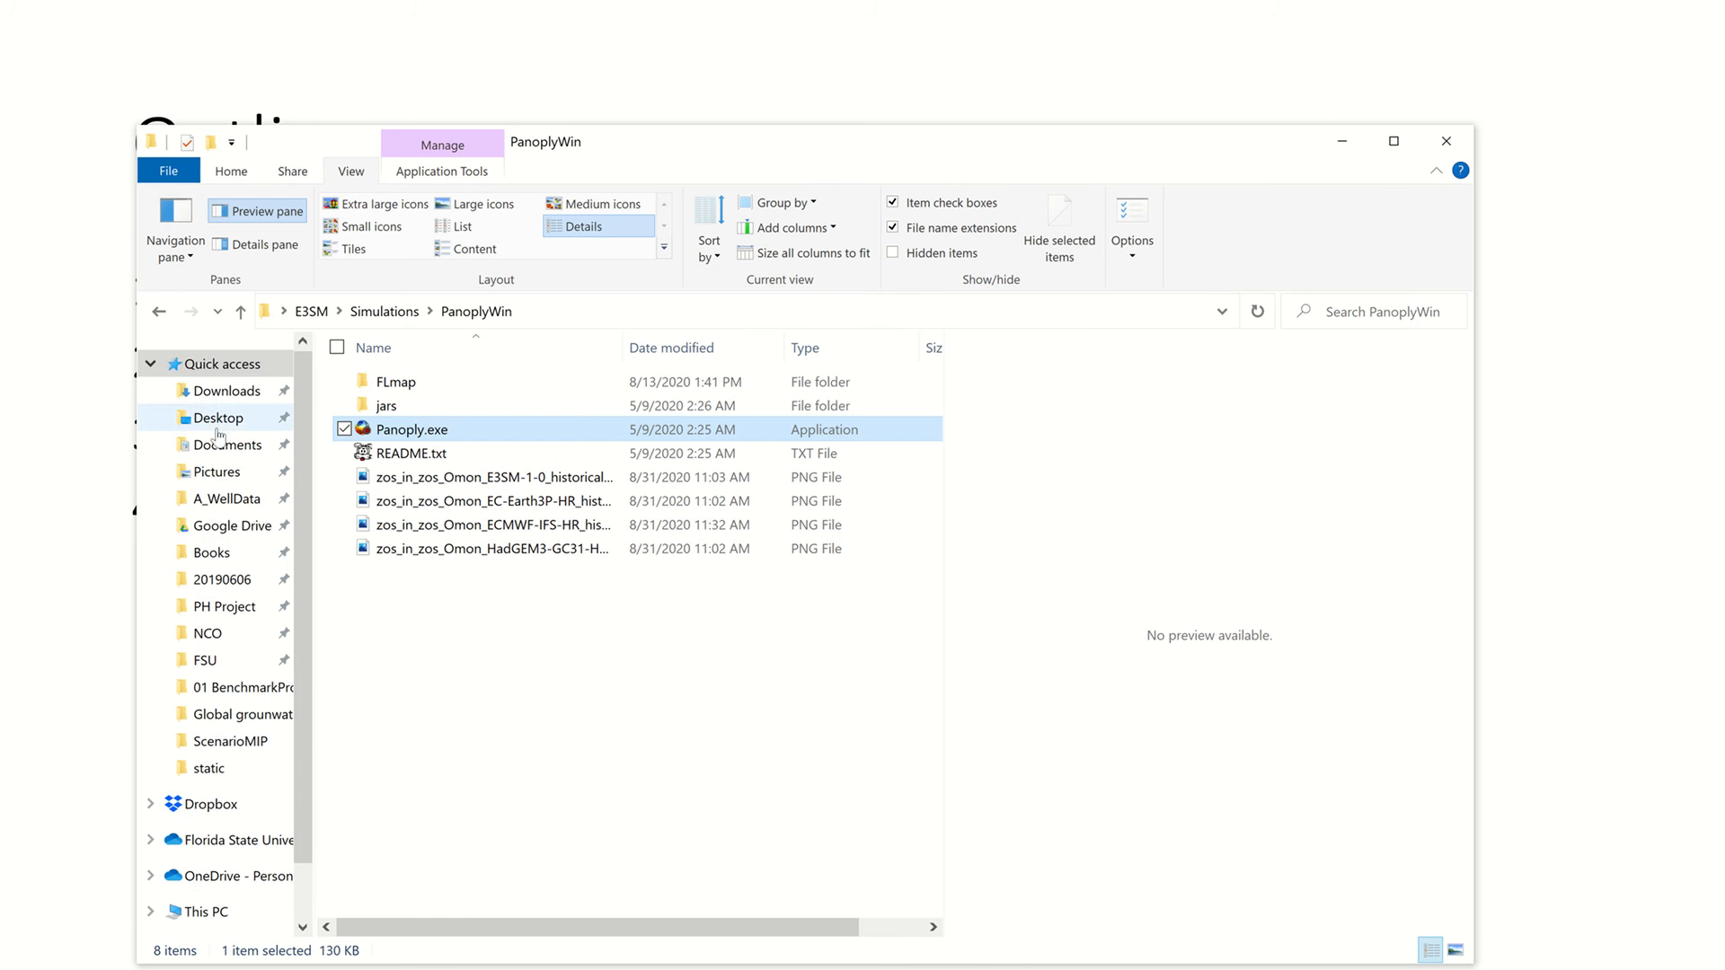
Play the zos MP4 from the Desktop folder in Movies & TV, close it, and return to the slides
click(218, 421)
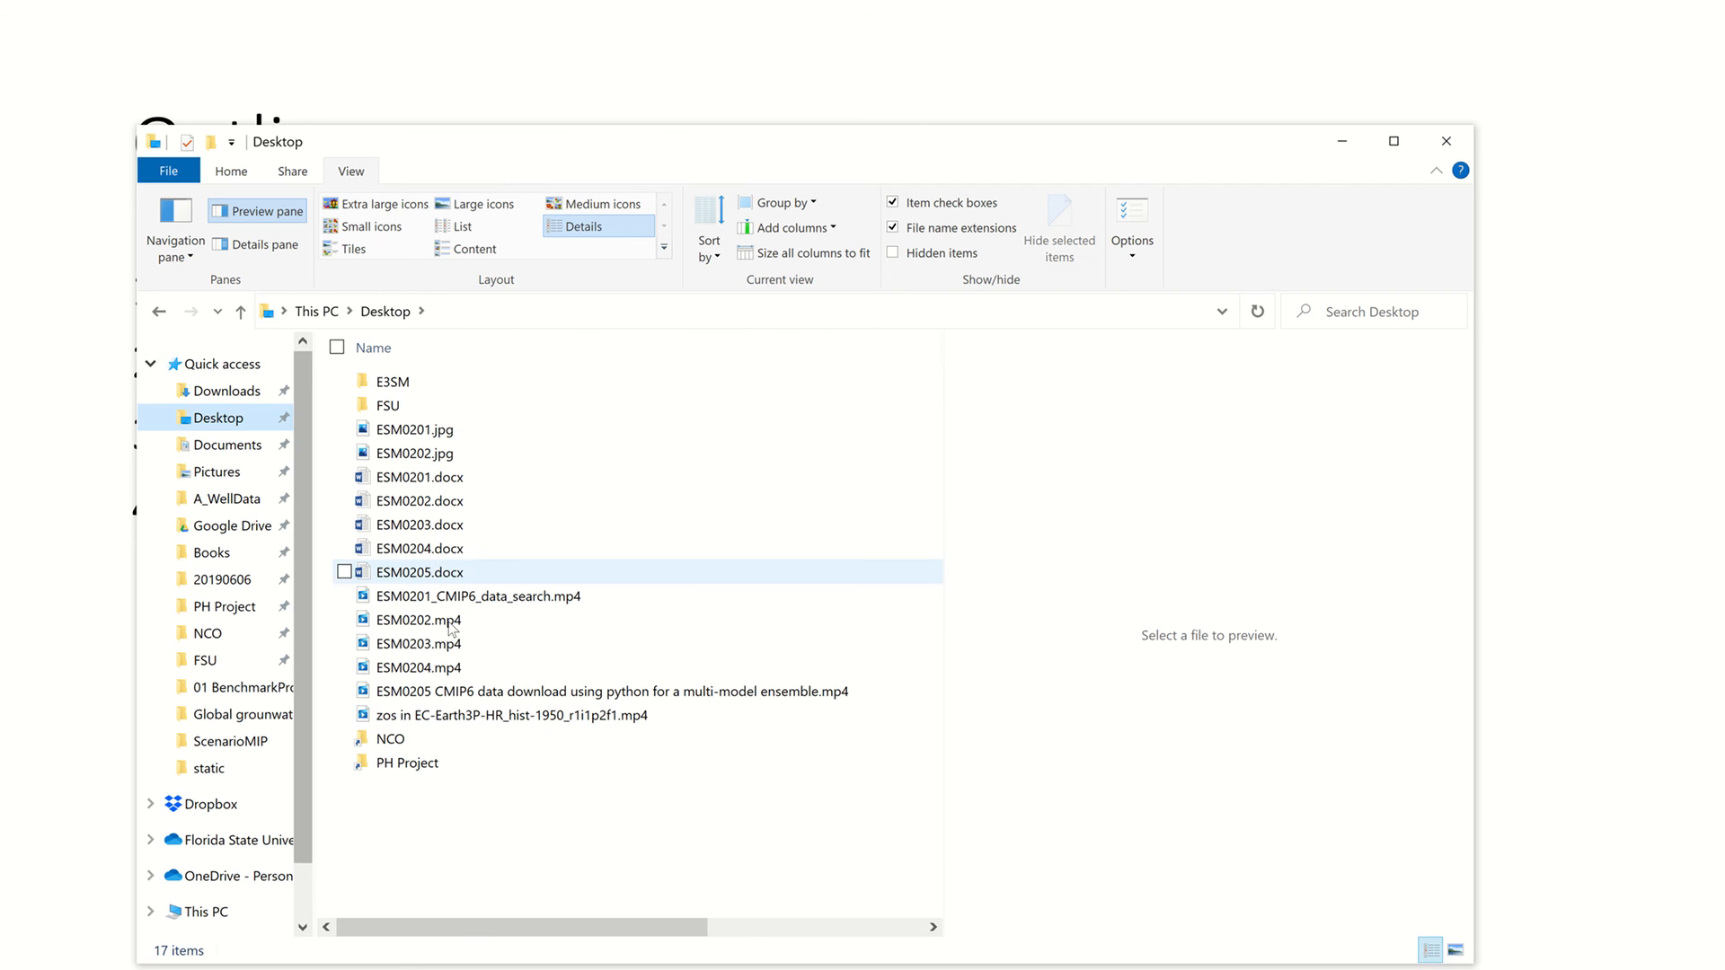
click(469, 717)
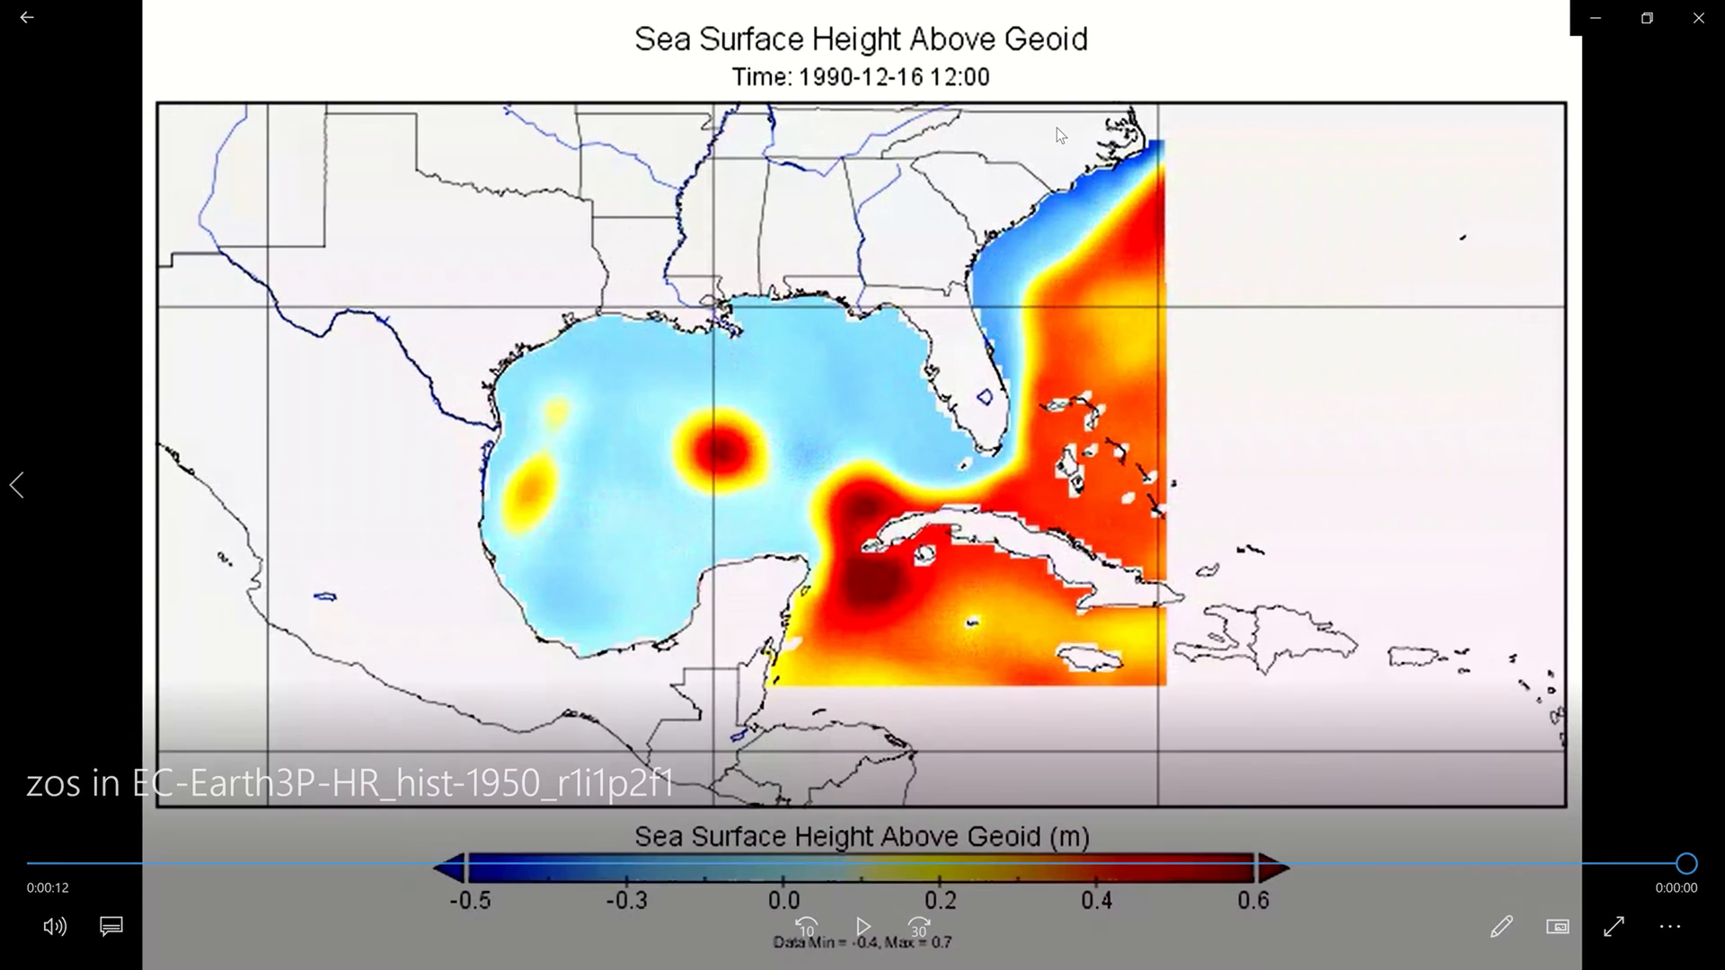
click(1698, 17)
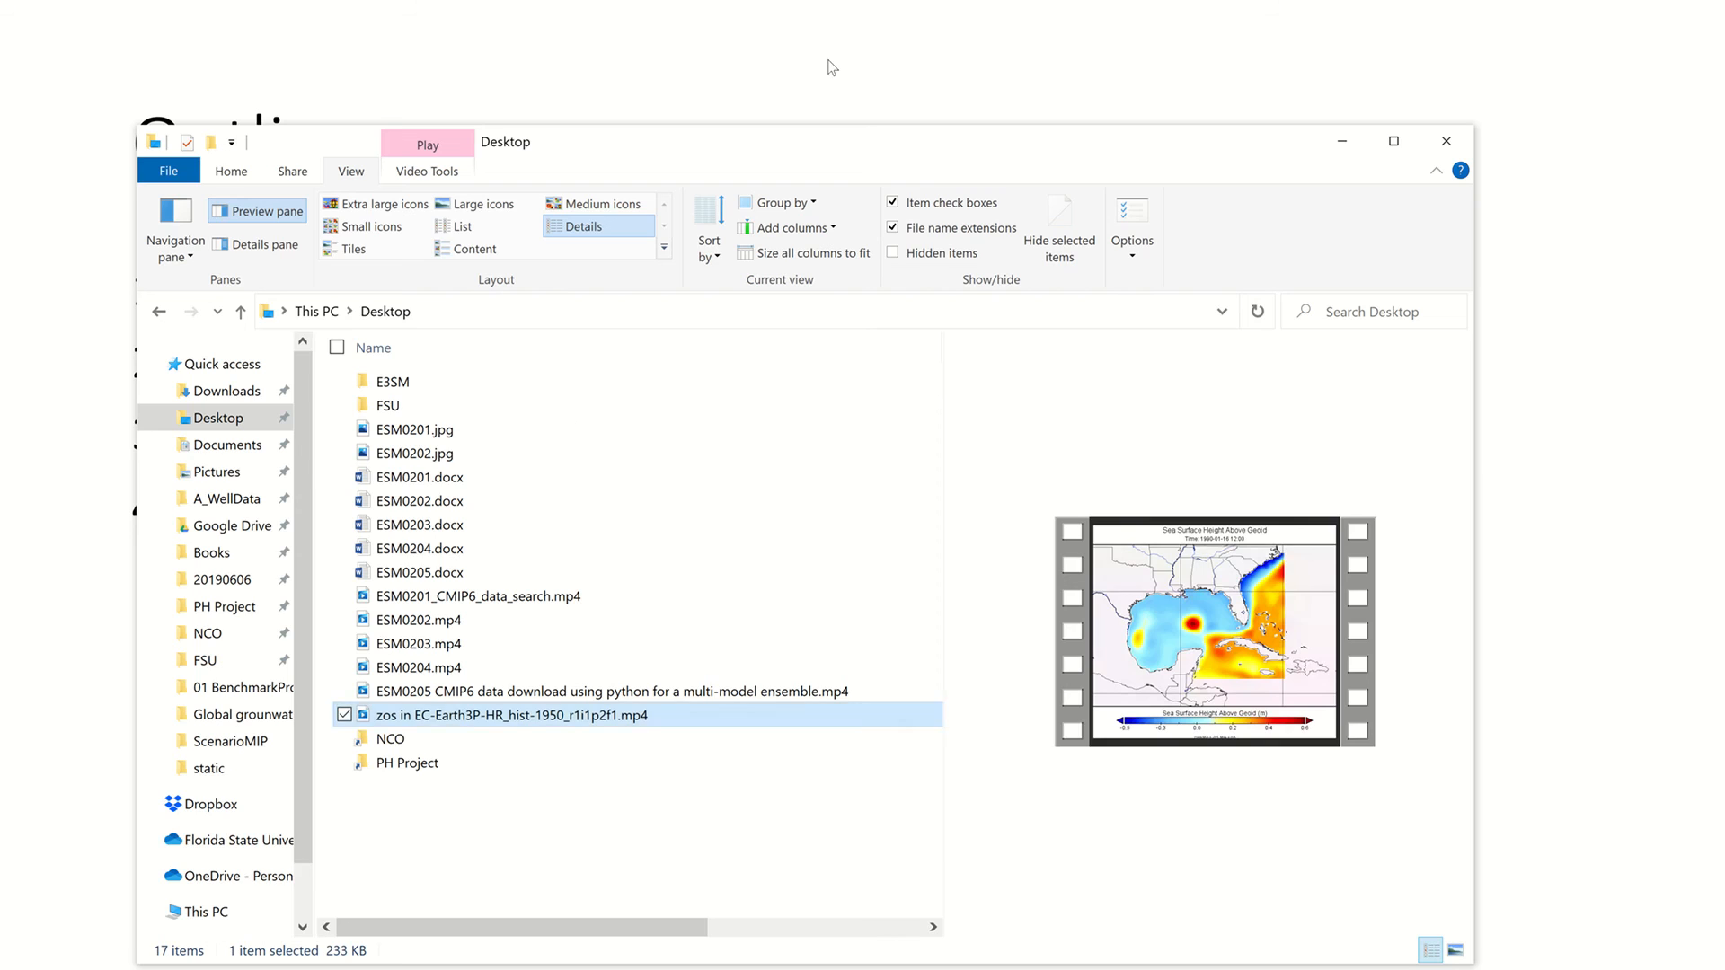
click(828, 60)
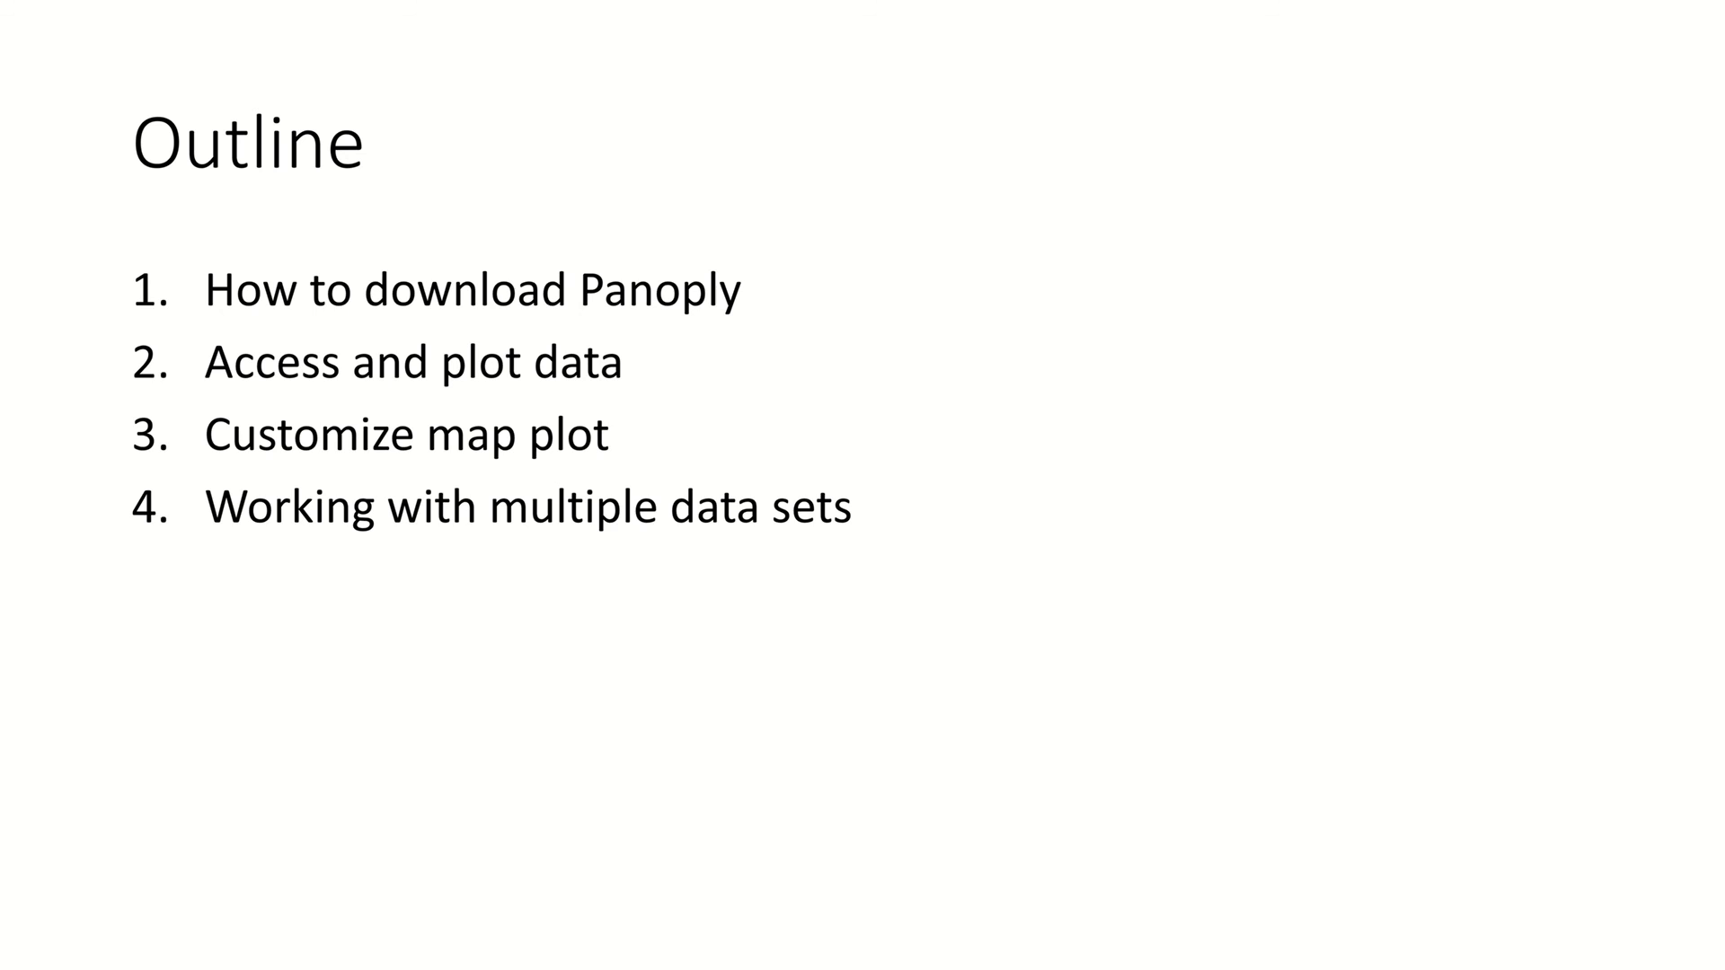
Switch to the Panoply_Manual.pdf tab in Chrome and scroll down its contents list
key(super)
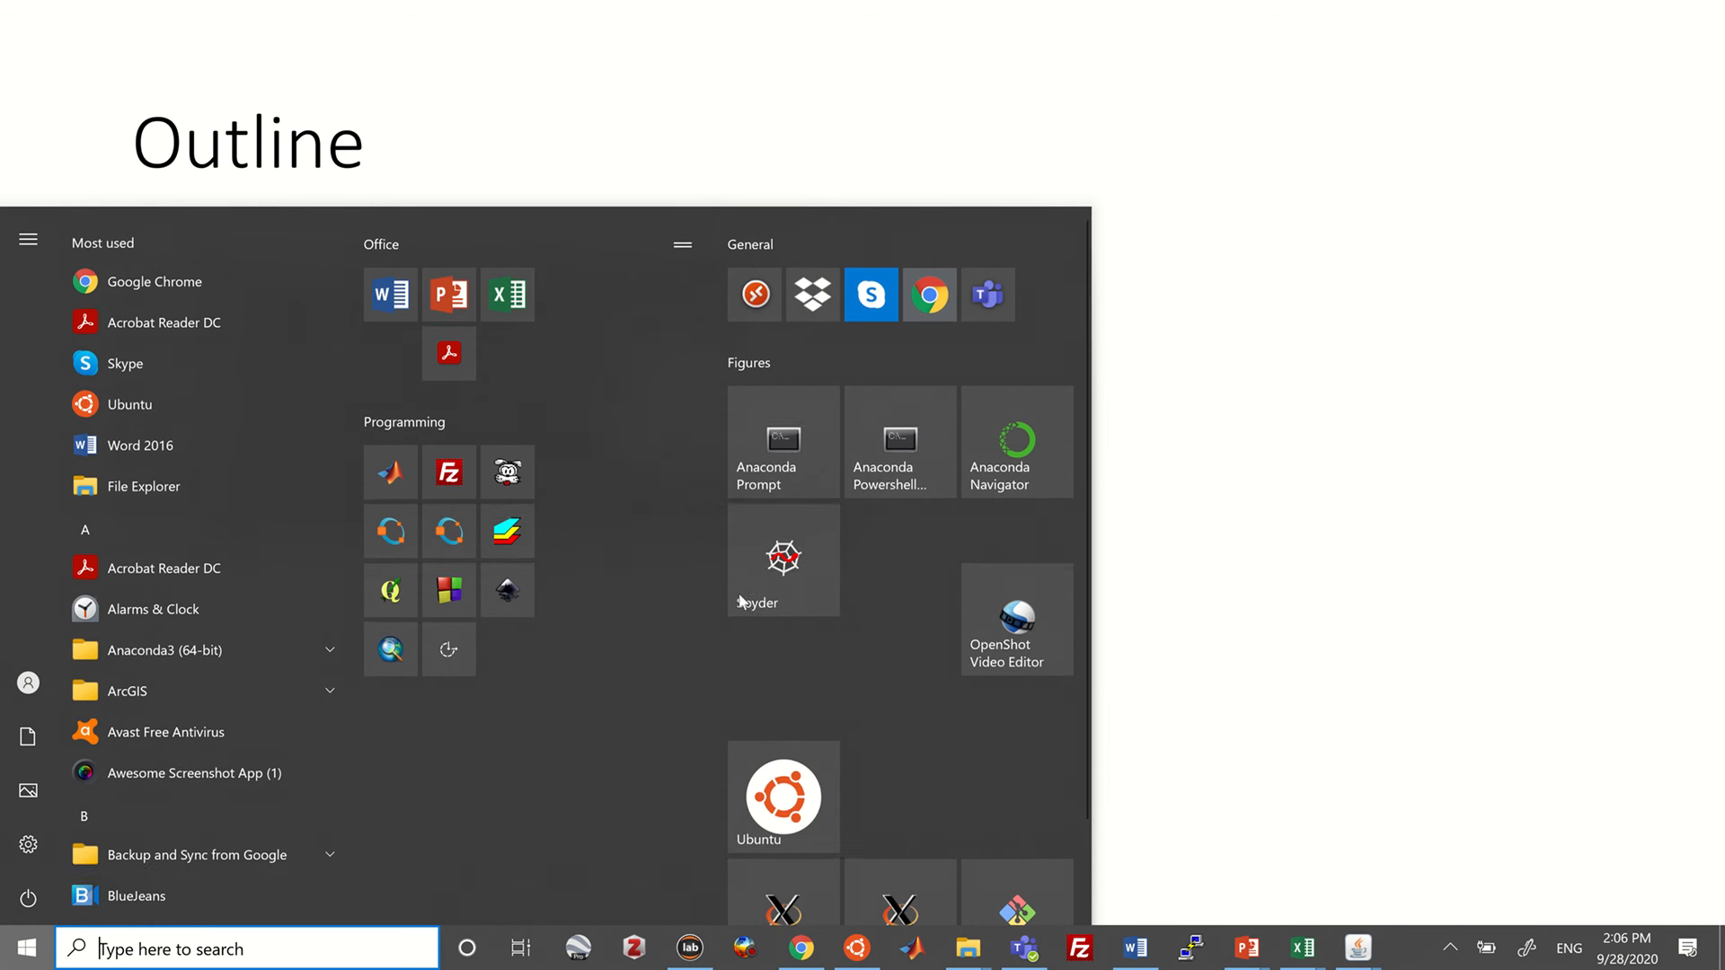
click(790, 943)
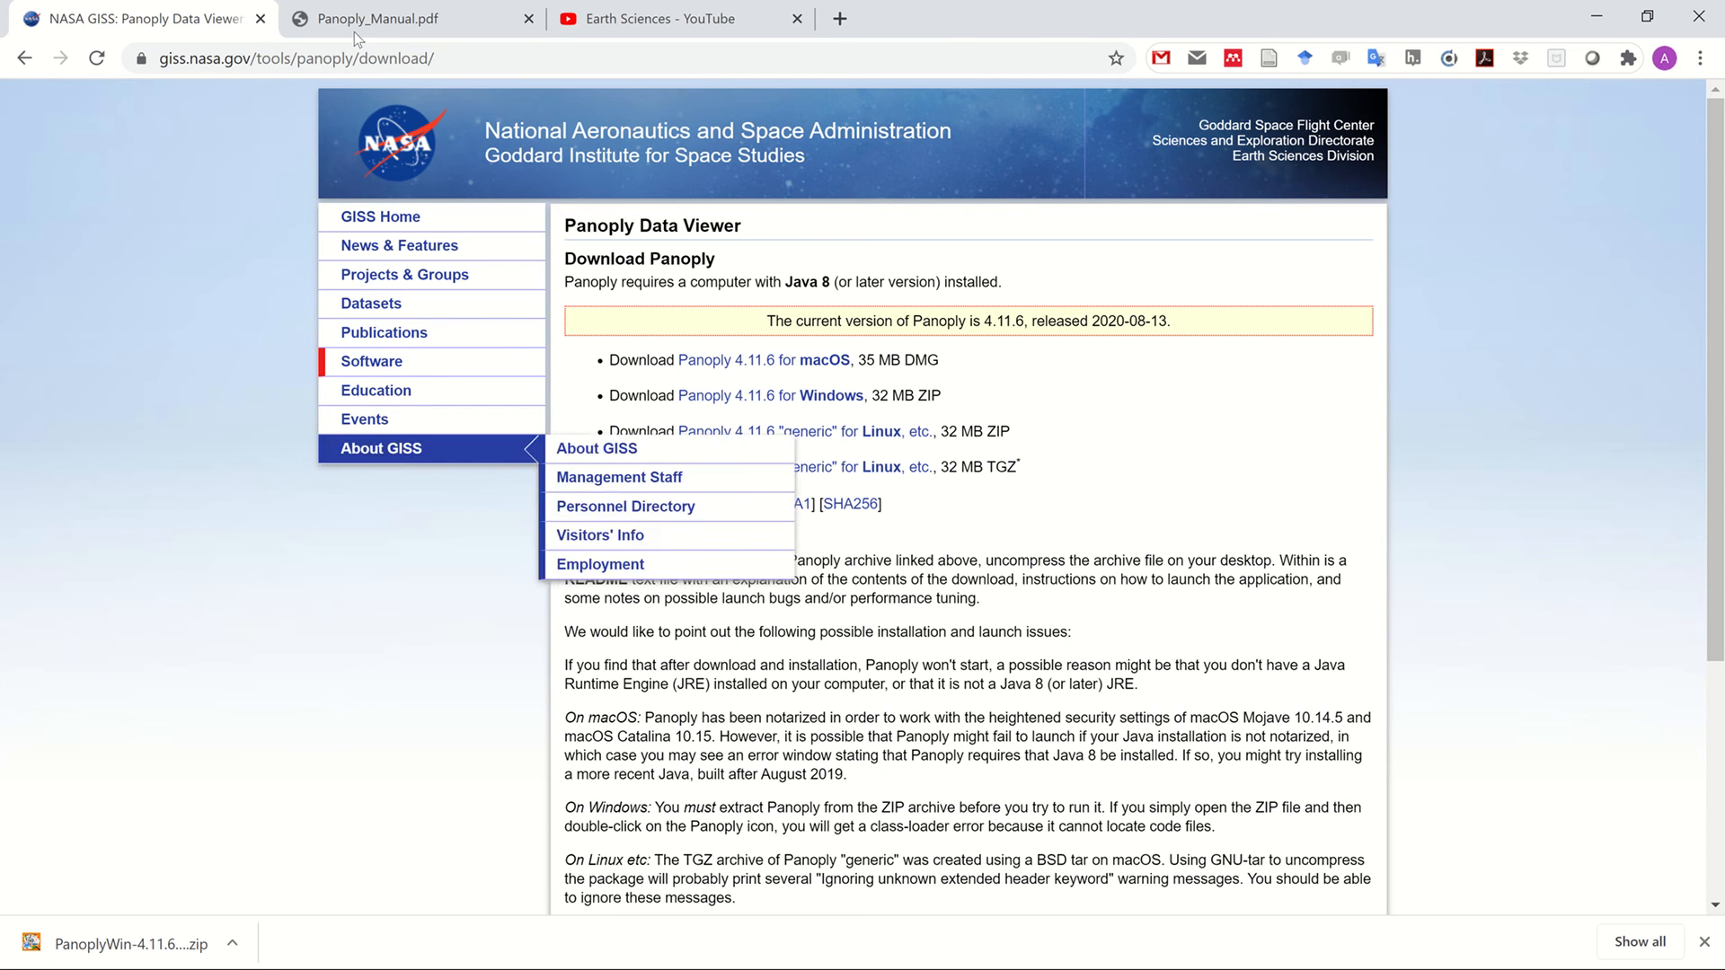
click(354, 30)
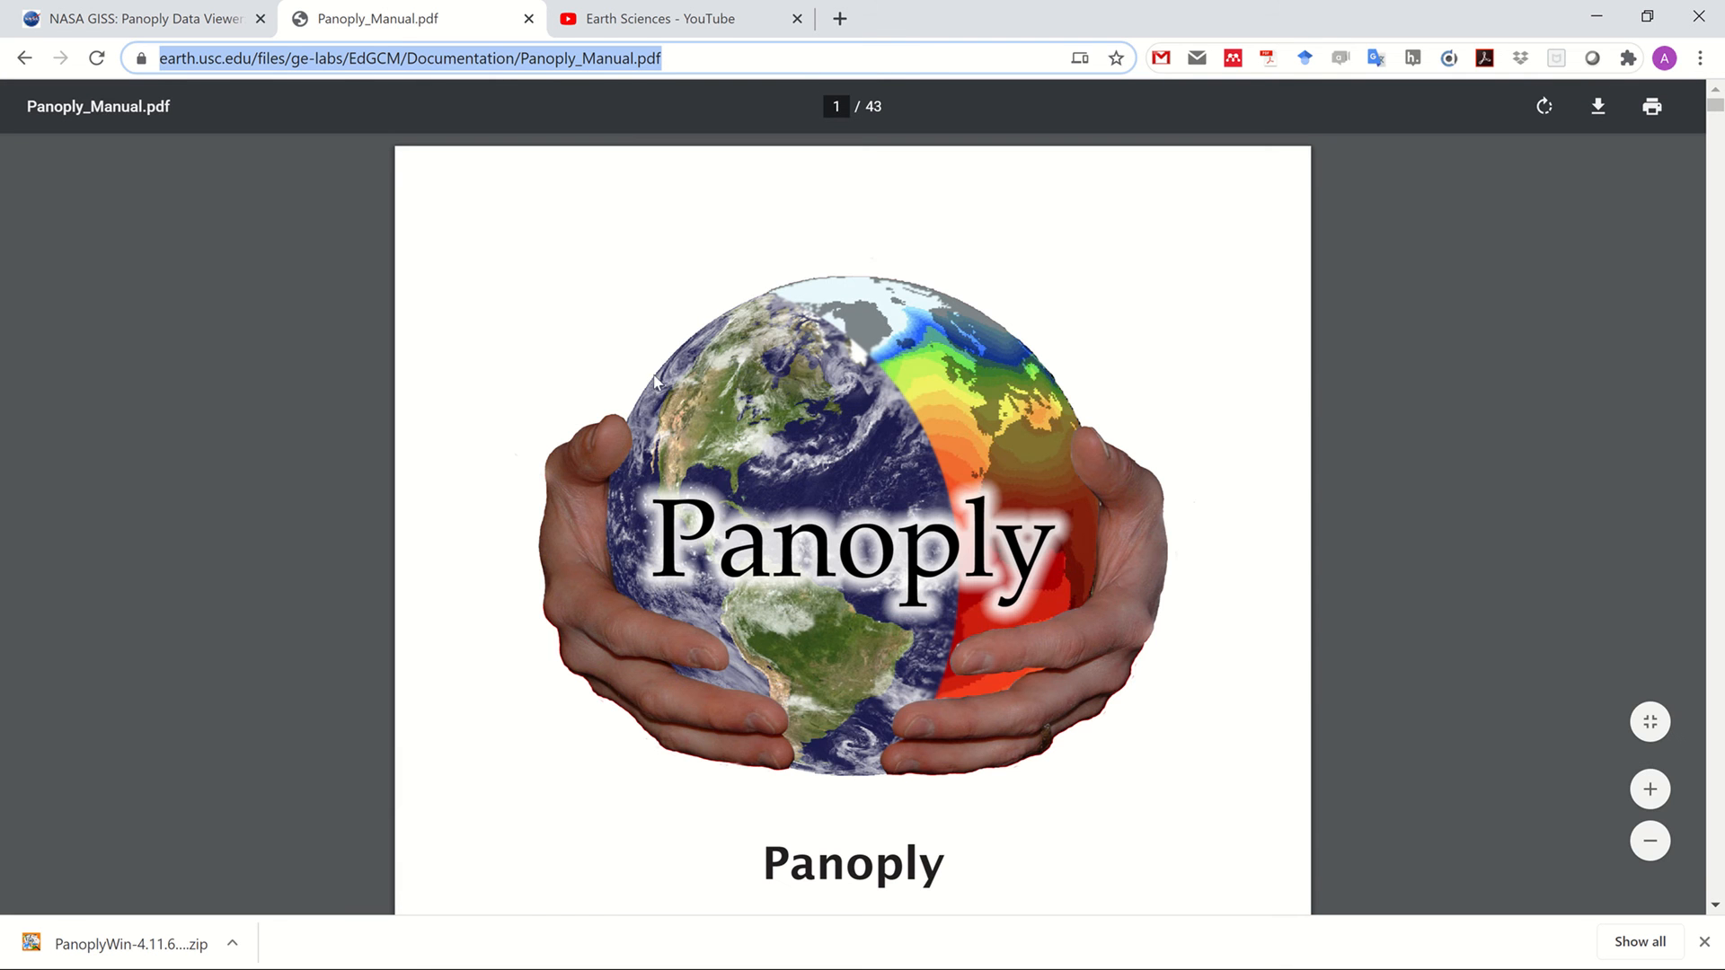
scroll(683, 393, down, 10)
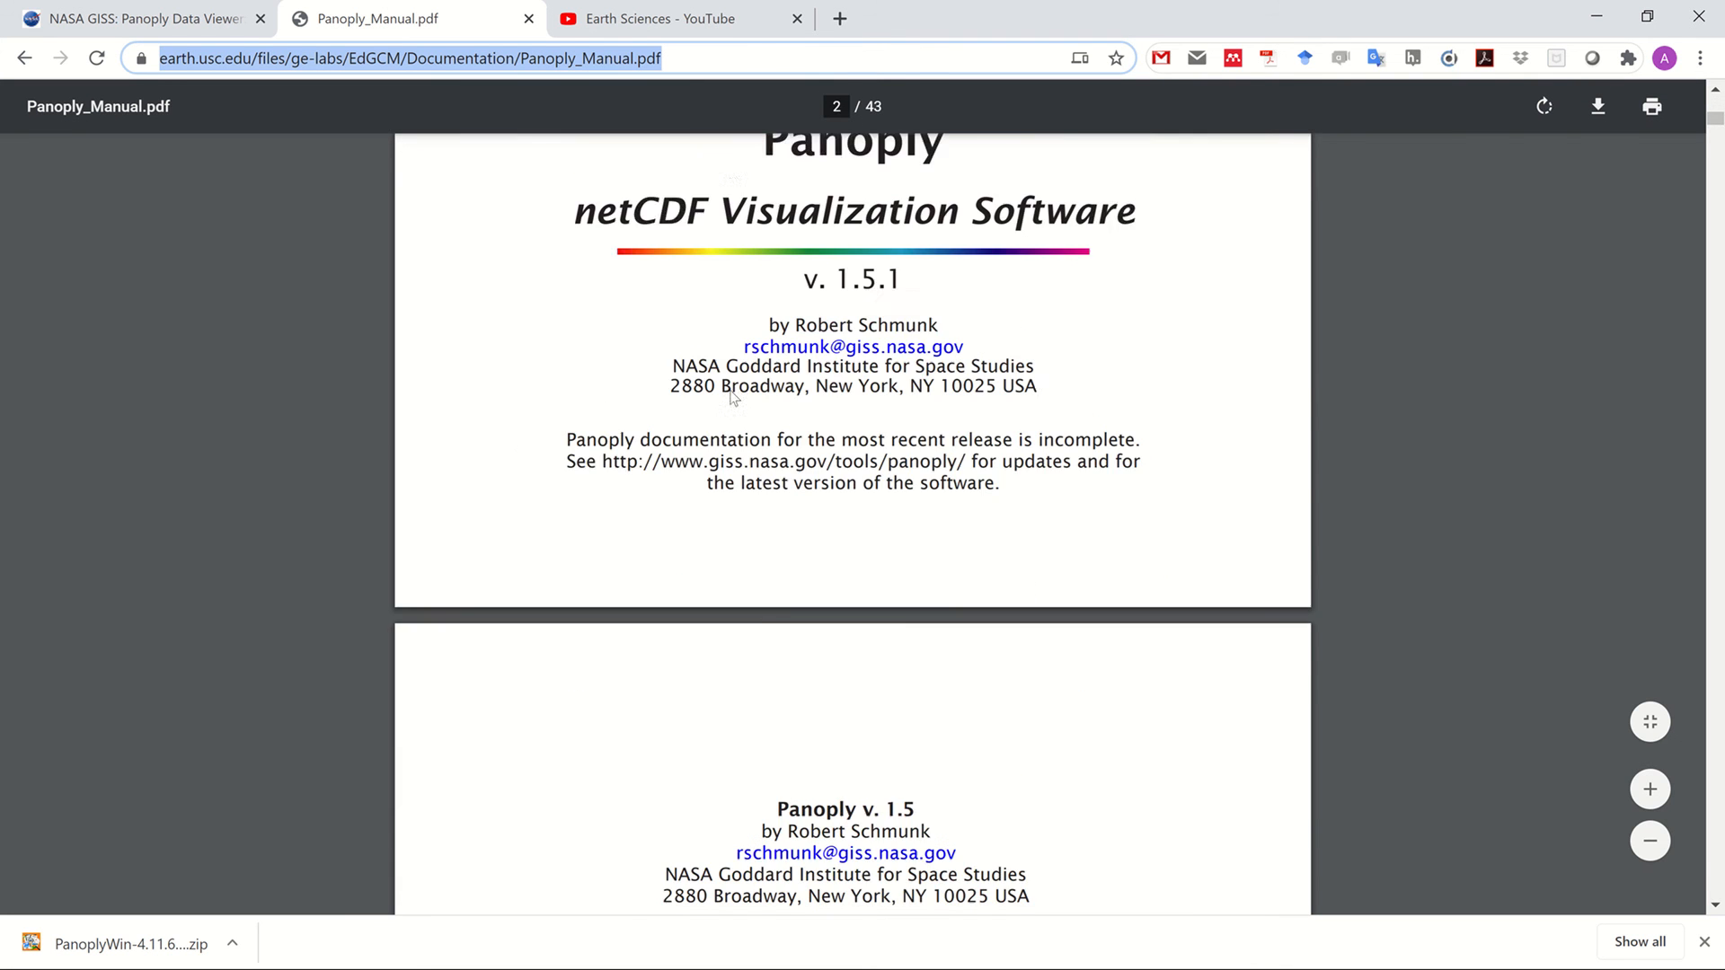
scroll(730, 389, down, 5)
scroll(1682, 754, down, 5)
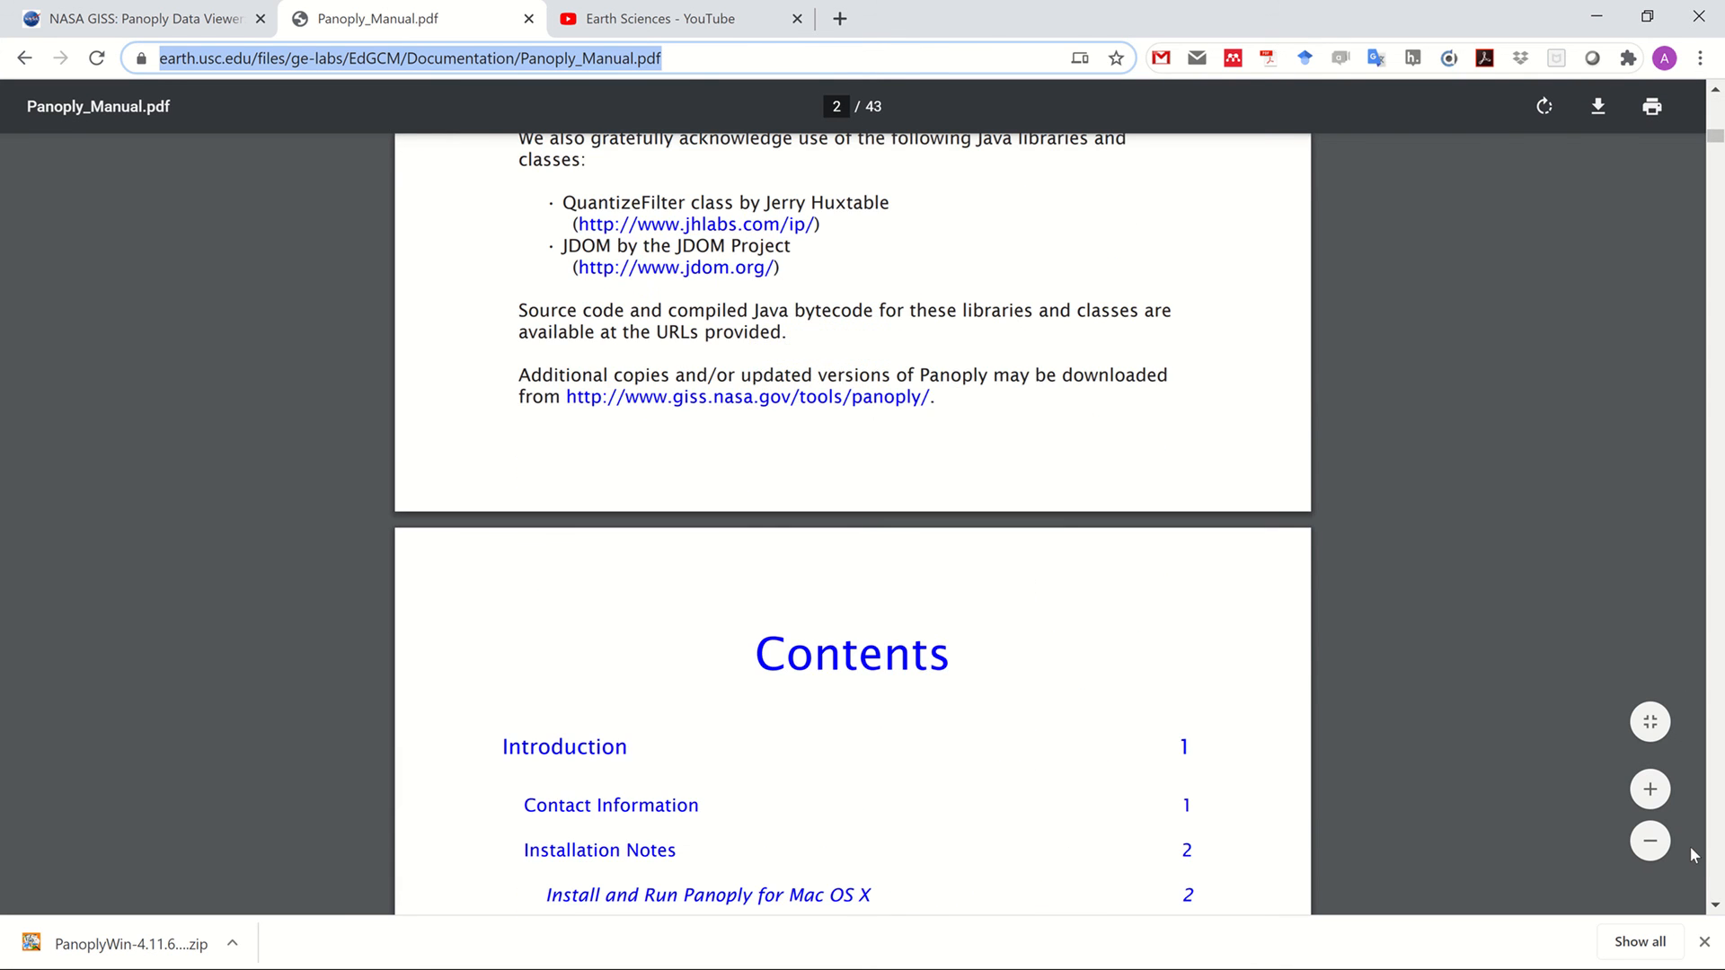
Dismiss the finished download bar, scroll further to the Software License entry, and bring up the taskbar
click(1704, 942)
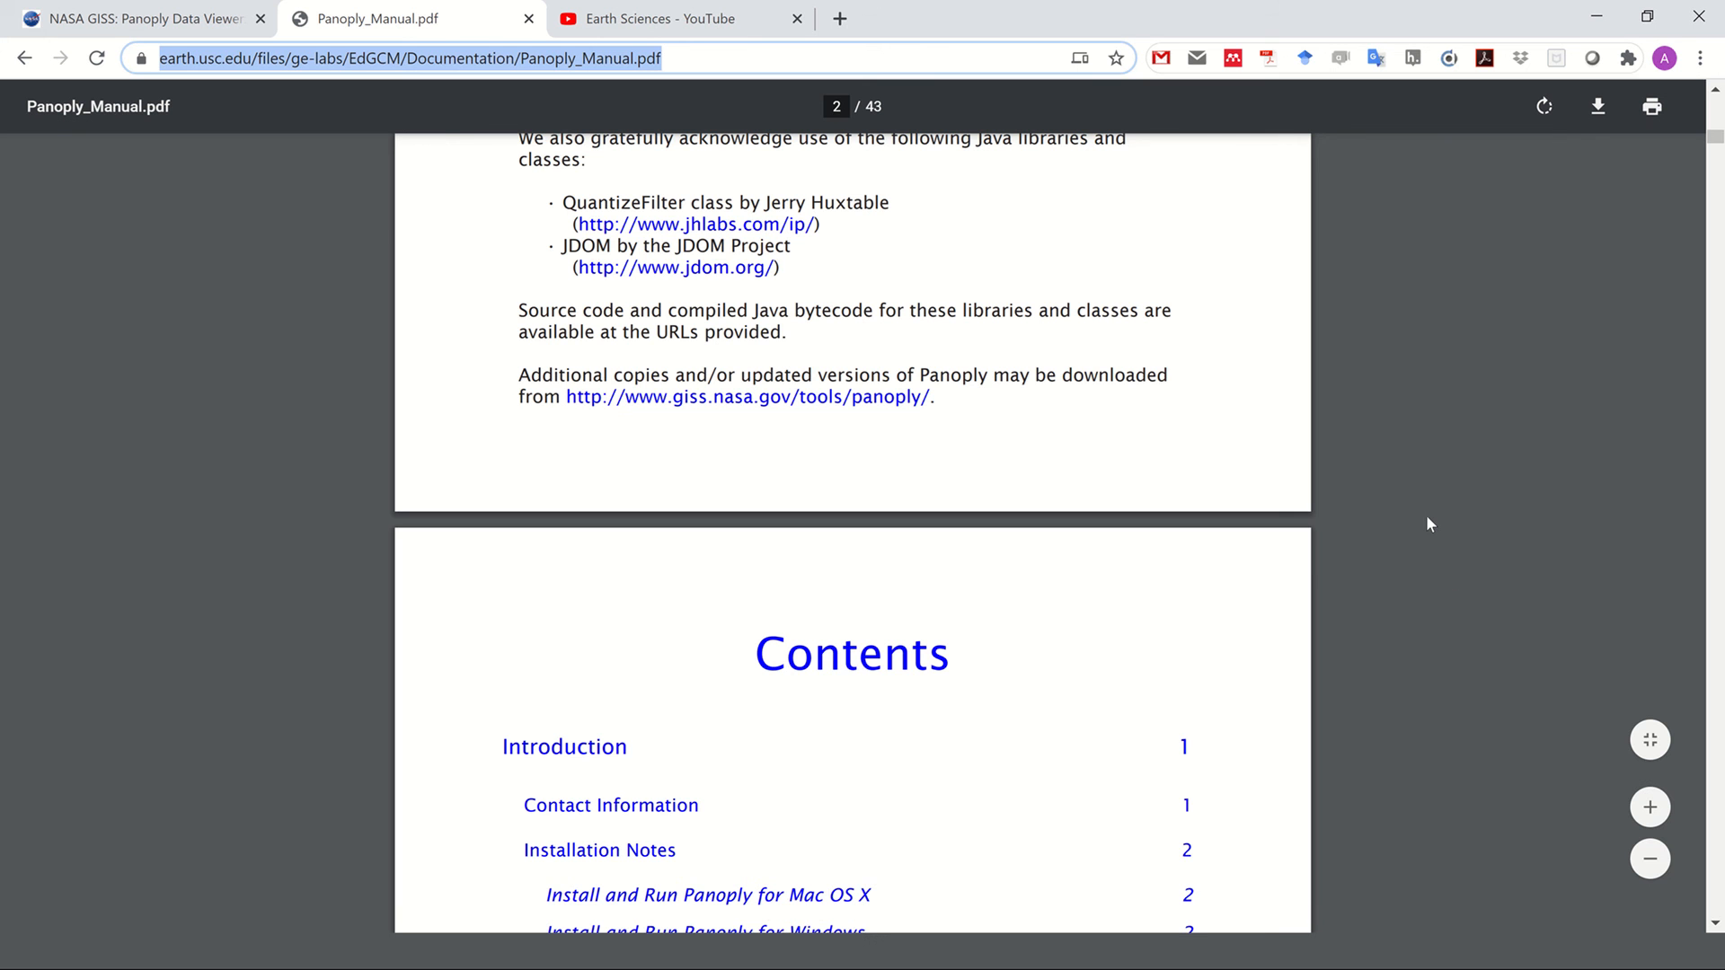
scroll(1287, 494, down, 15)
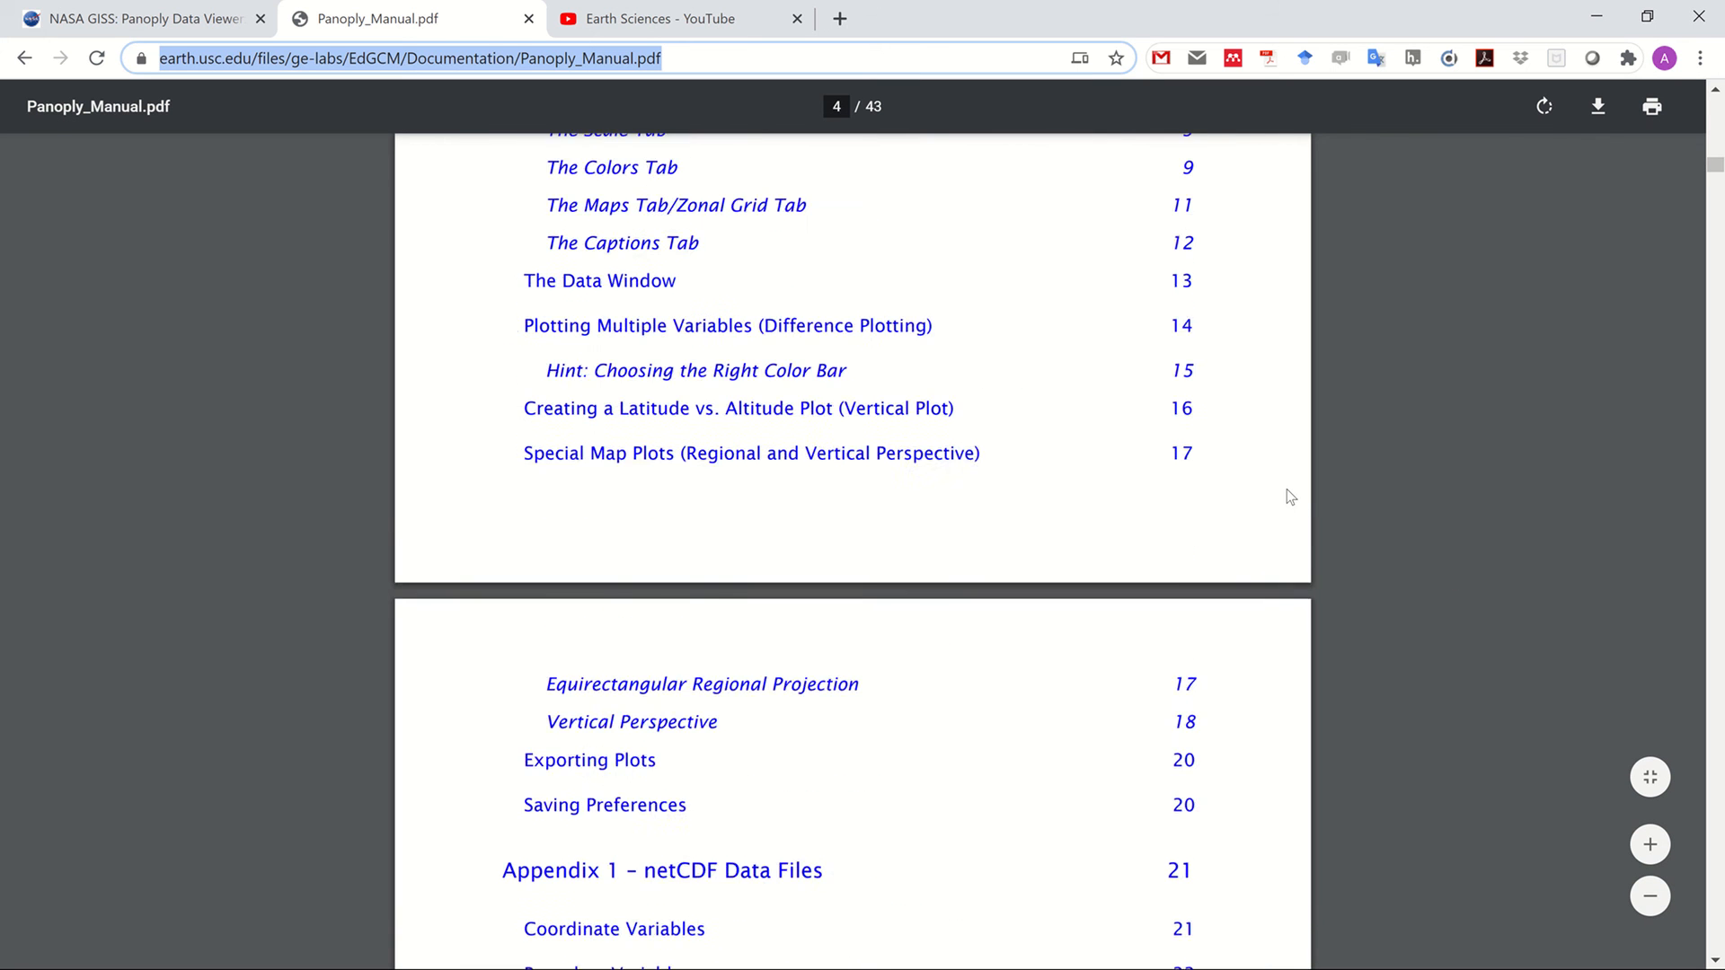
scroll(1286, 489, down, 6)
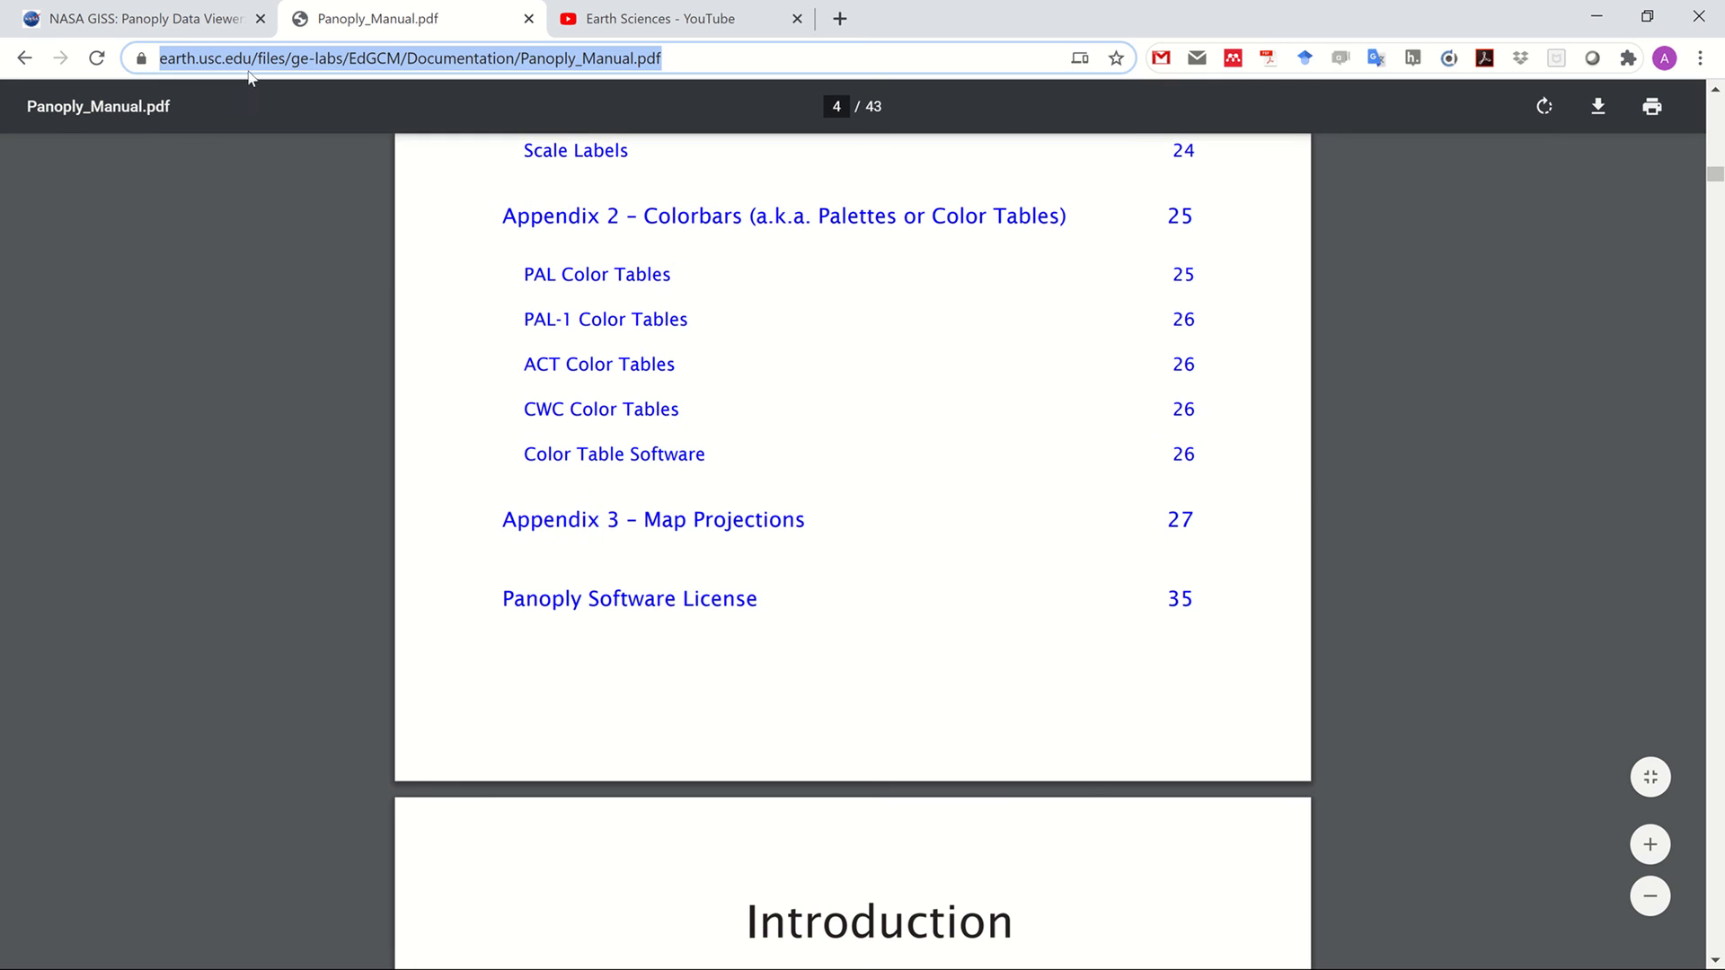
key(super)
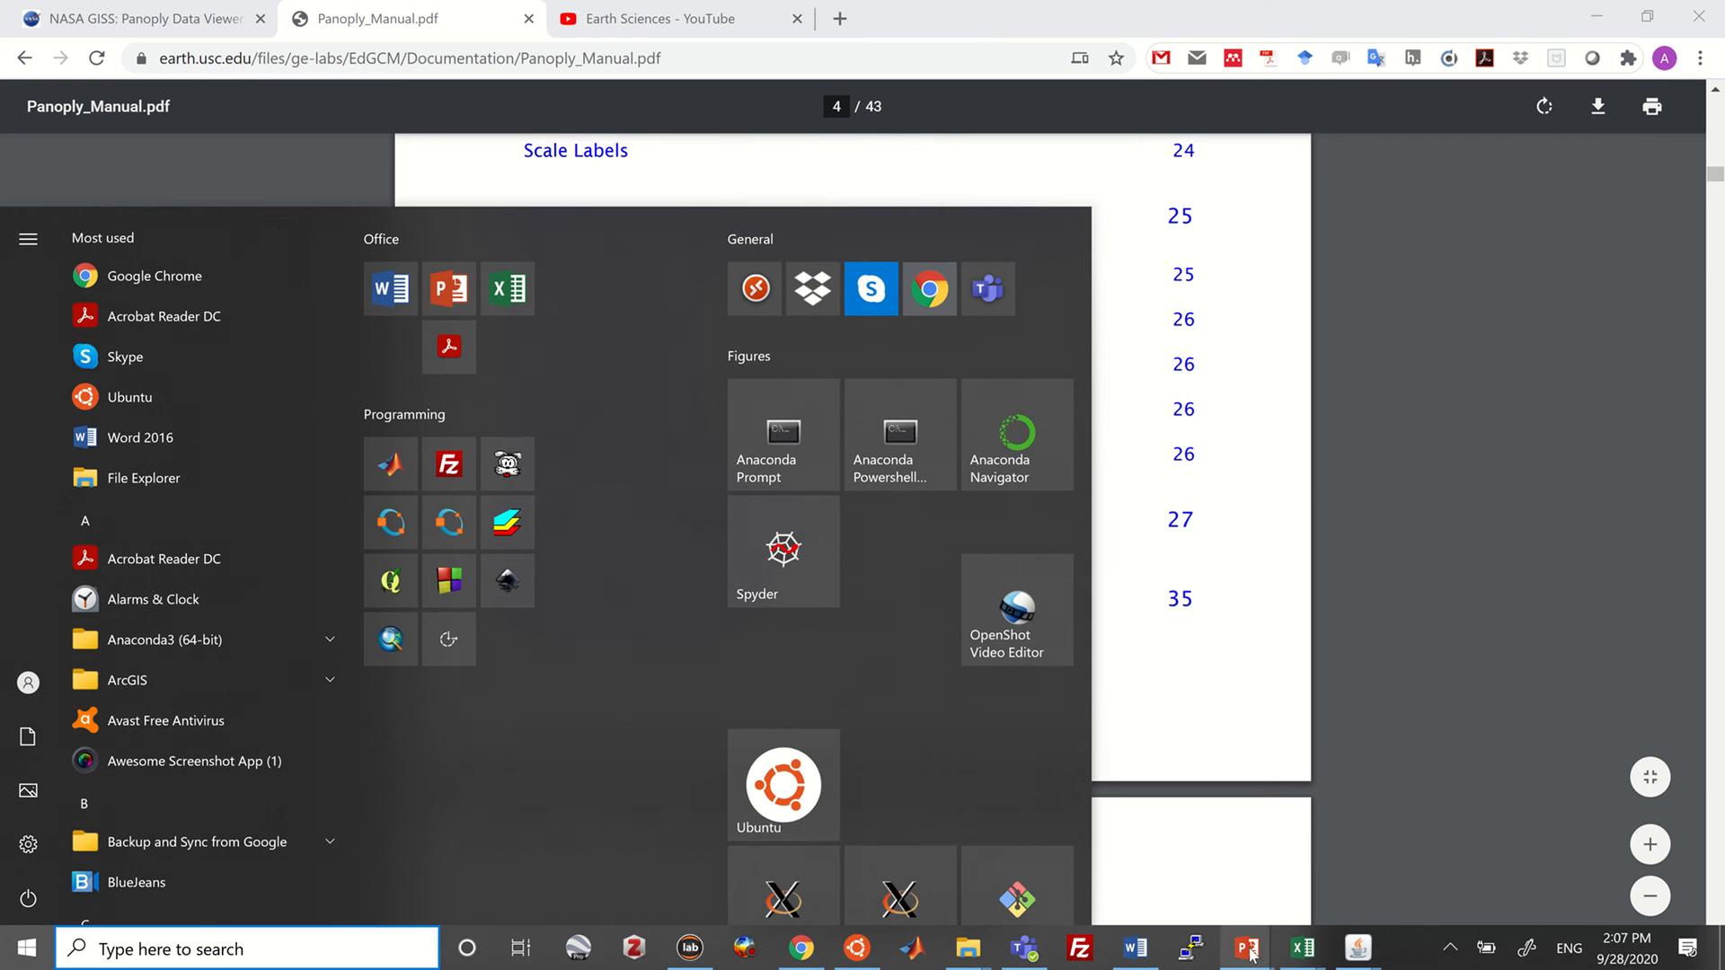
Switch back to the PowerPoint slide show and advance to the 'Useful links' slide with the Panoply URLs
mouse_move(1250, 952)
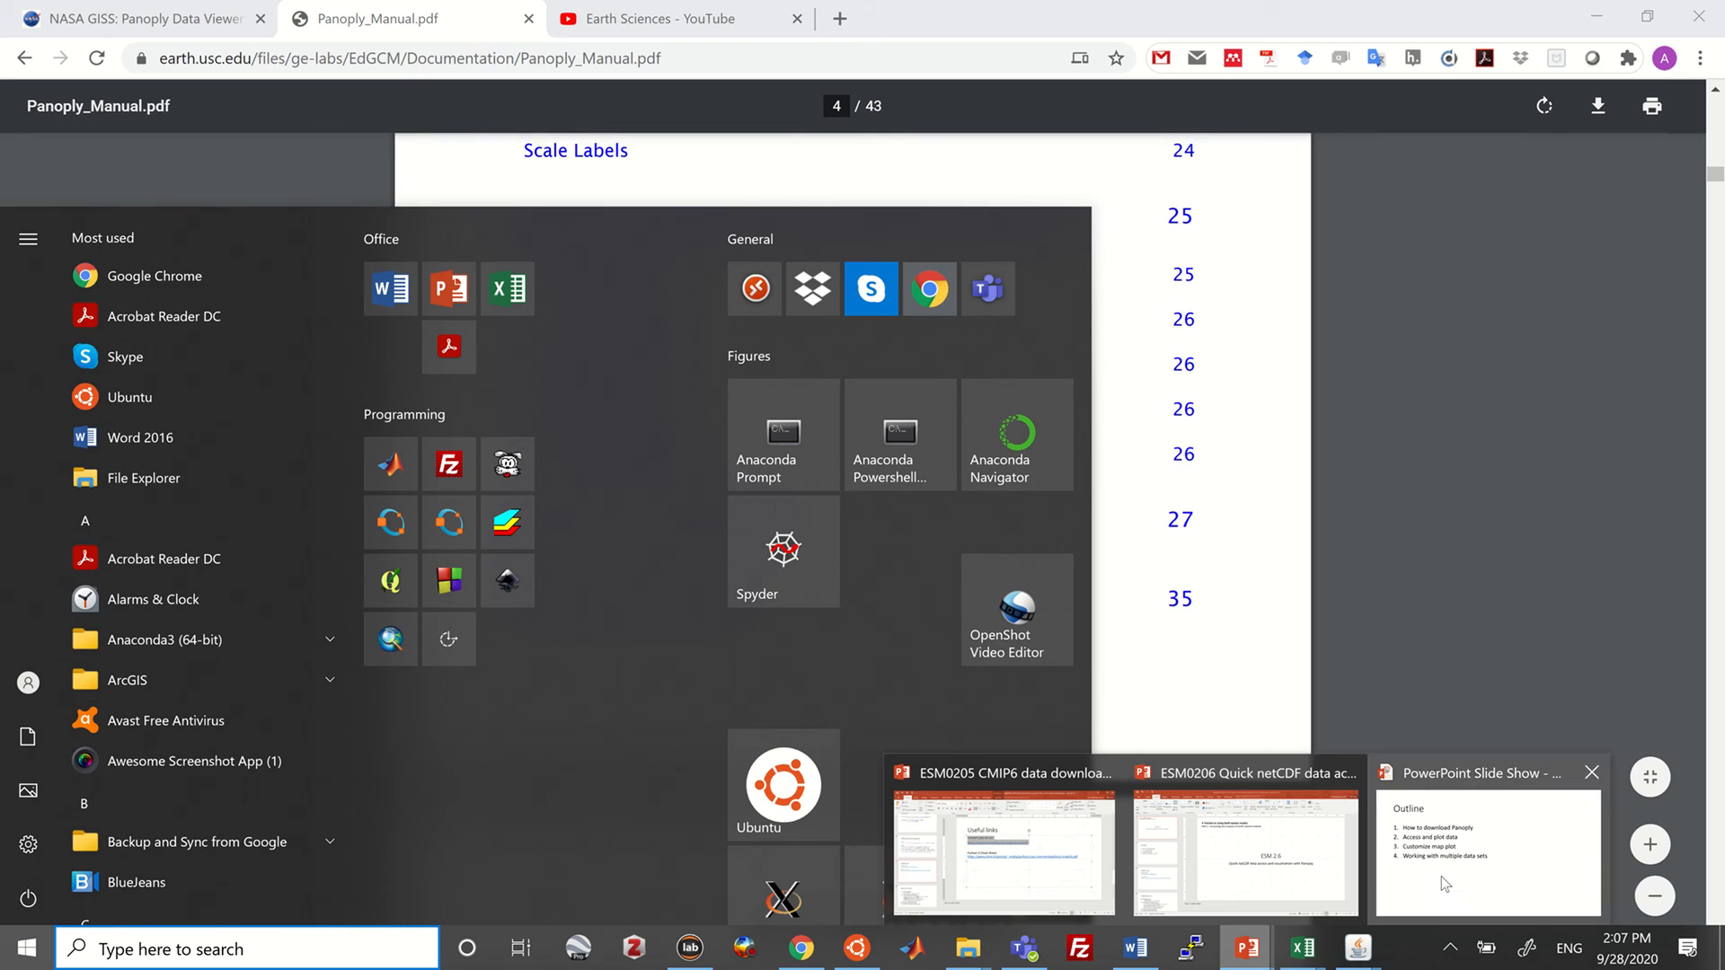
click(1416, 904)
click(765, 384)
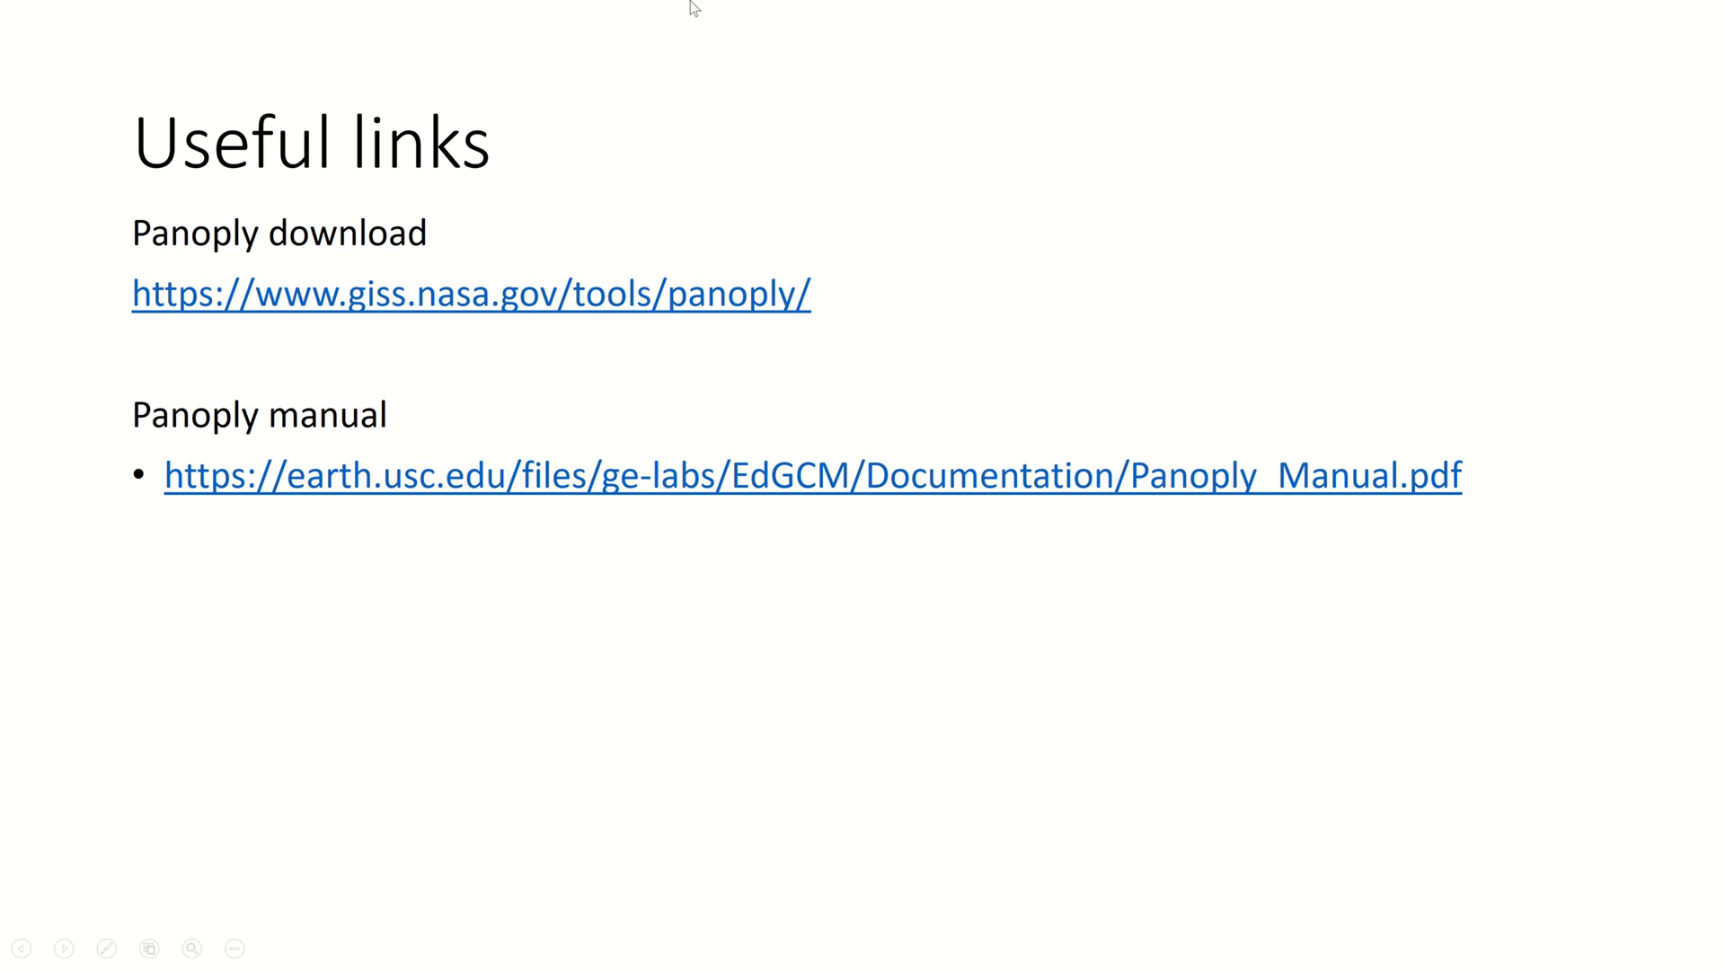
mouse_move(798, 2)
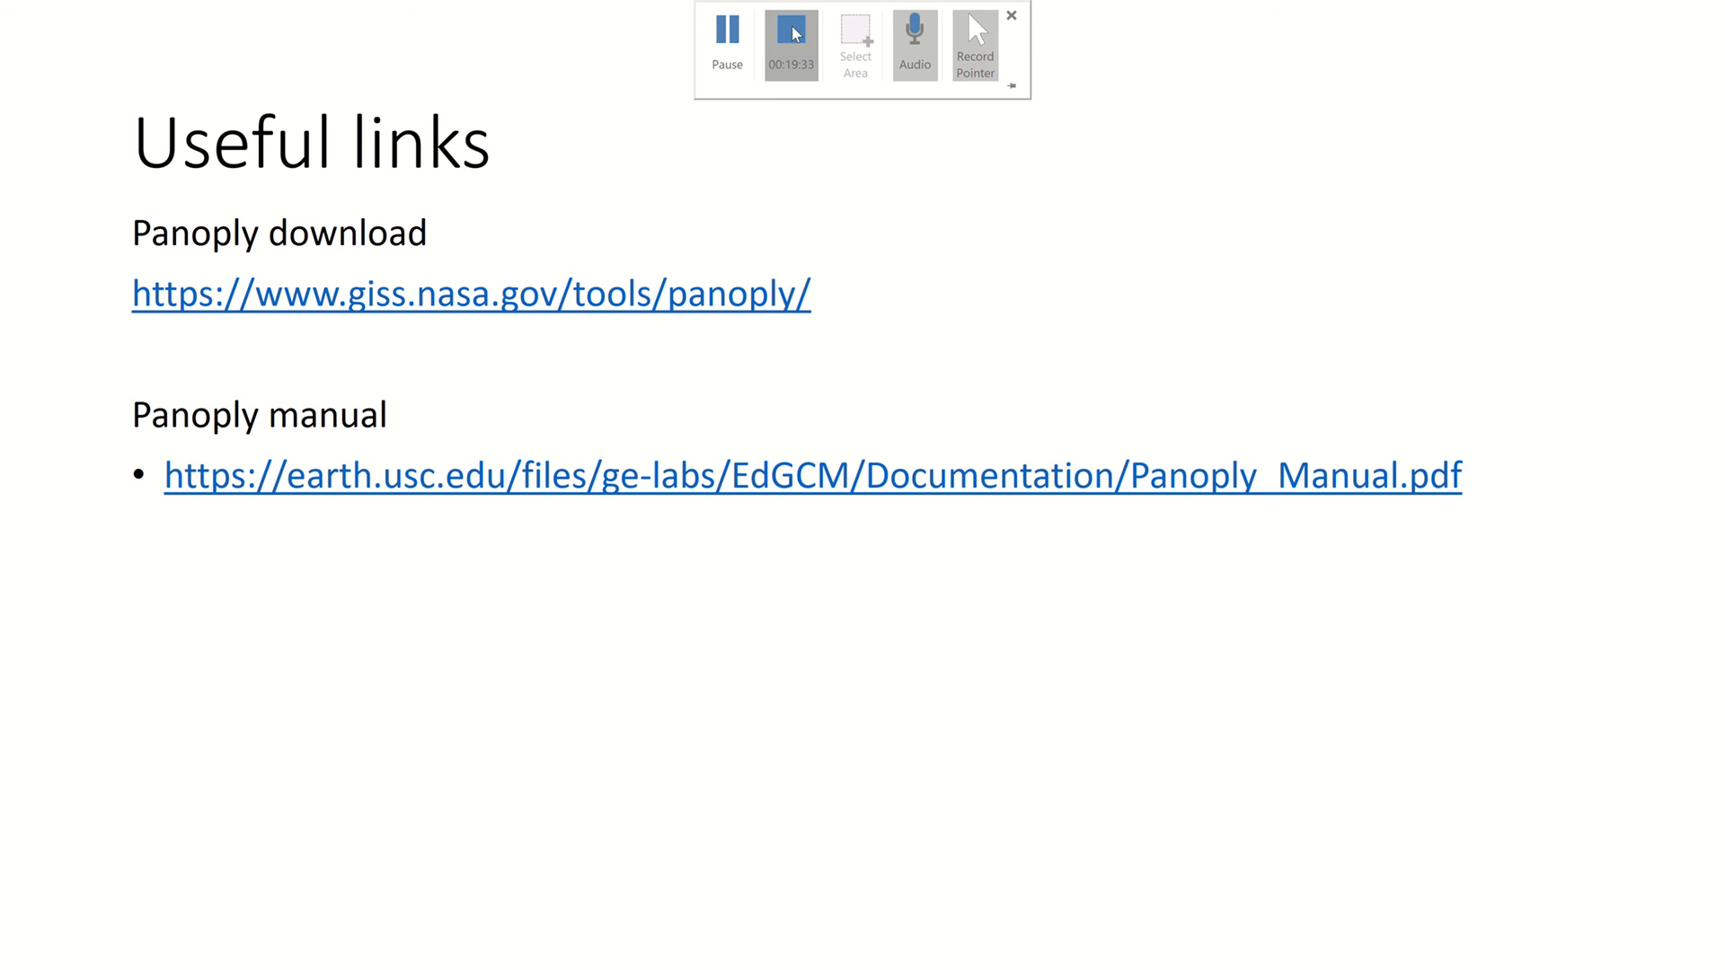